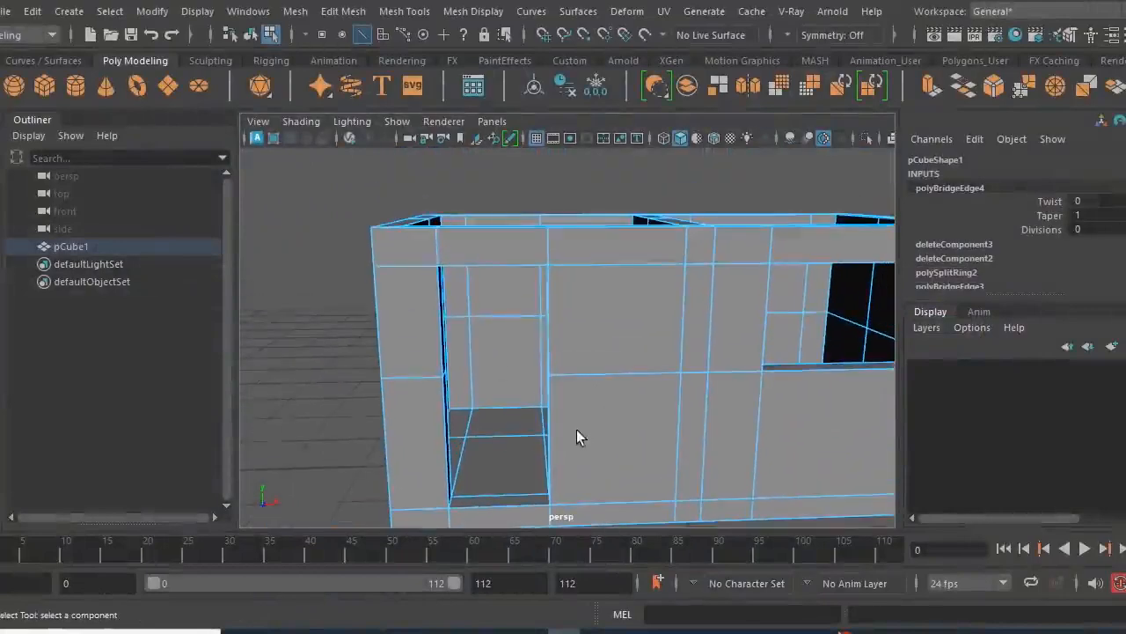
- Return the house to object mode and add a polygon cube in front of its doorway at about X -2.137, Z 1.515
right_drag(506, 249, 573, 150)
scroll(601, 302, down, 4)
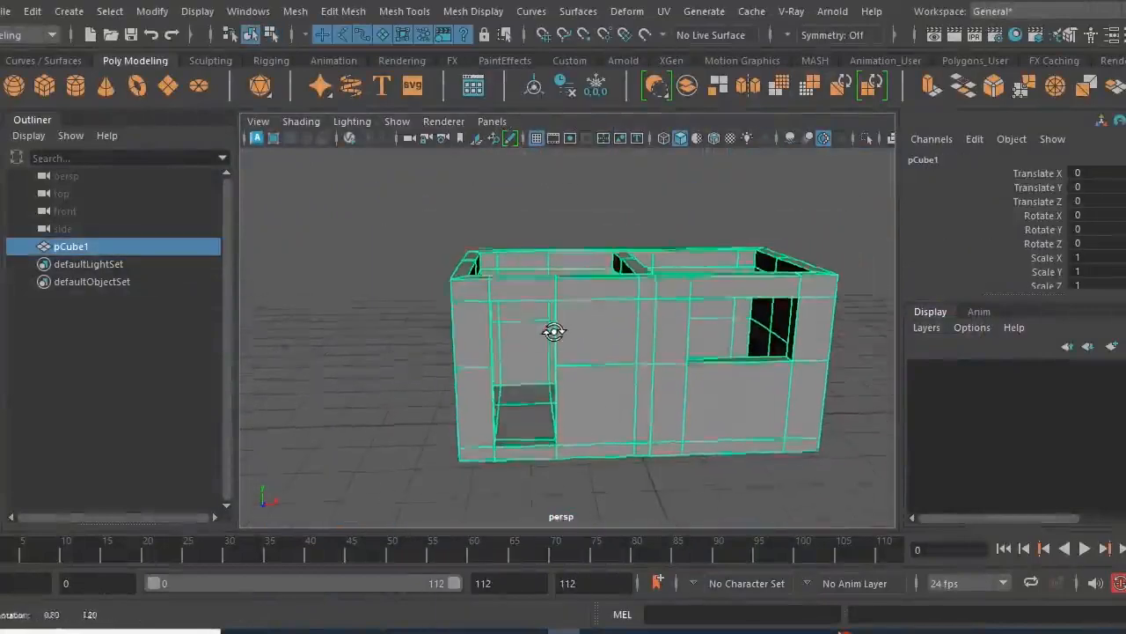
click(48, 85)
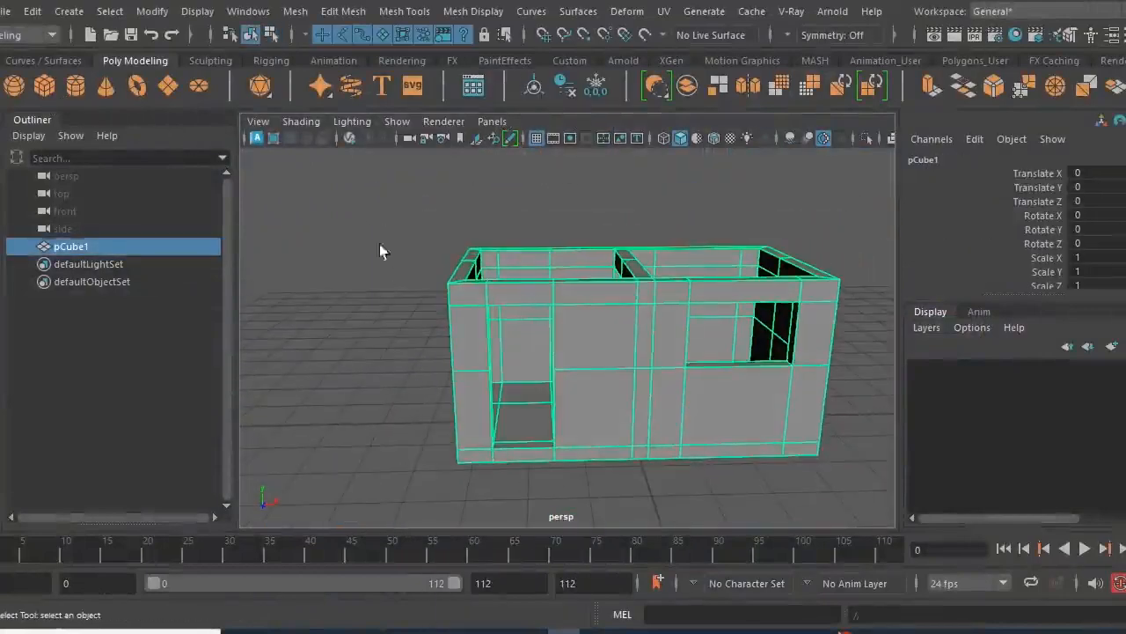
alt+drag(654, 402, 605, 464)
key(w)
drag(684, 485, 581, 443)
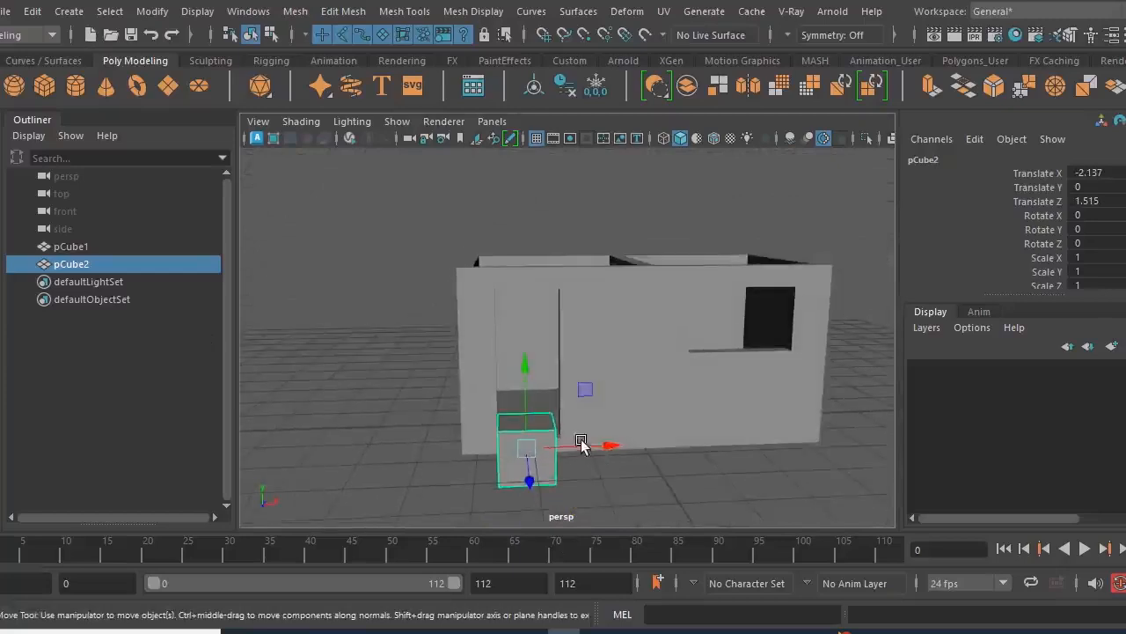
- Raise the cube to about Y 1.679 and align it sideways with the door opening at about X -2.094
drag(528, 369, 536, 269)
alt+drag(606, 432, 568, 396)
scroll(570, 391, up, 5)
alt+drag(608, 430, 623, 442)
drag(587, 349, 589, 350)
alt+drag(597, 416, 587, 424)
scroll(682, 466, down, 2)
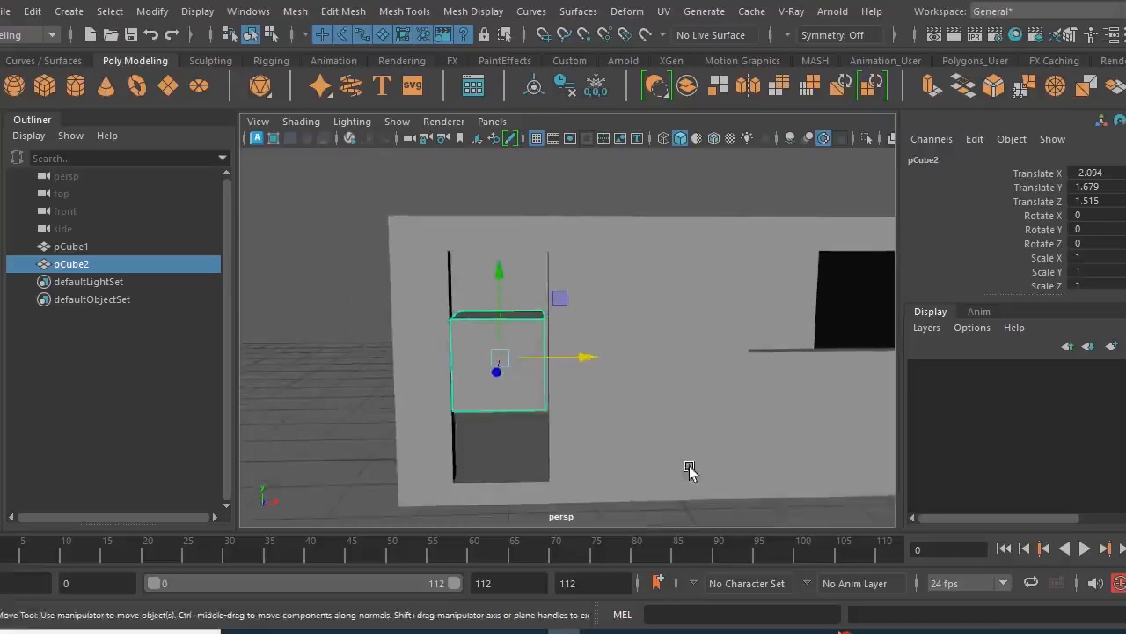
- Select the house mesh, review its list of construction inputs, and delete its construction history
alt+drag(682, 466, 635, 490)
click(591, 344)
scroll(987, 264, down, 3)
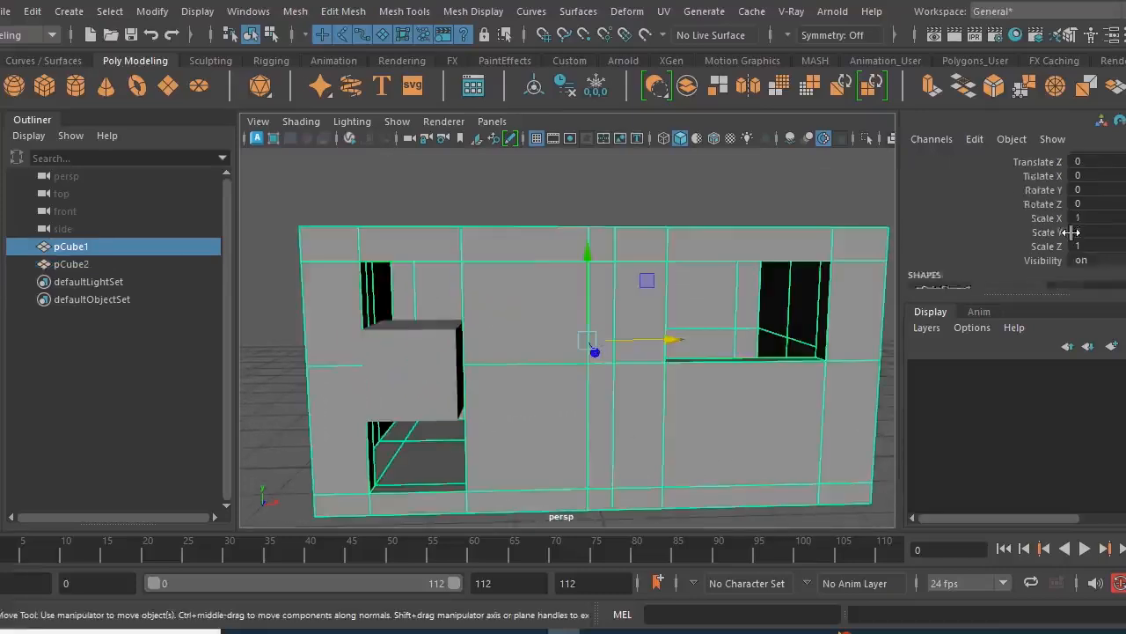
scroll(976, 243, down, 3)
scroll(987, 220, down, 2)
scroll(987, 224, down, 4)
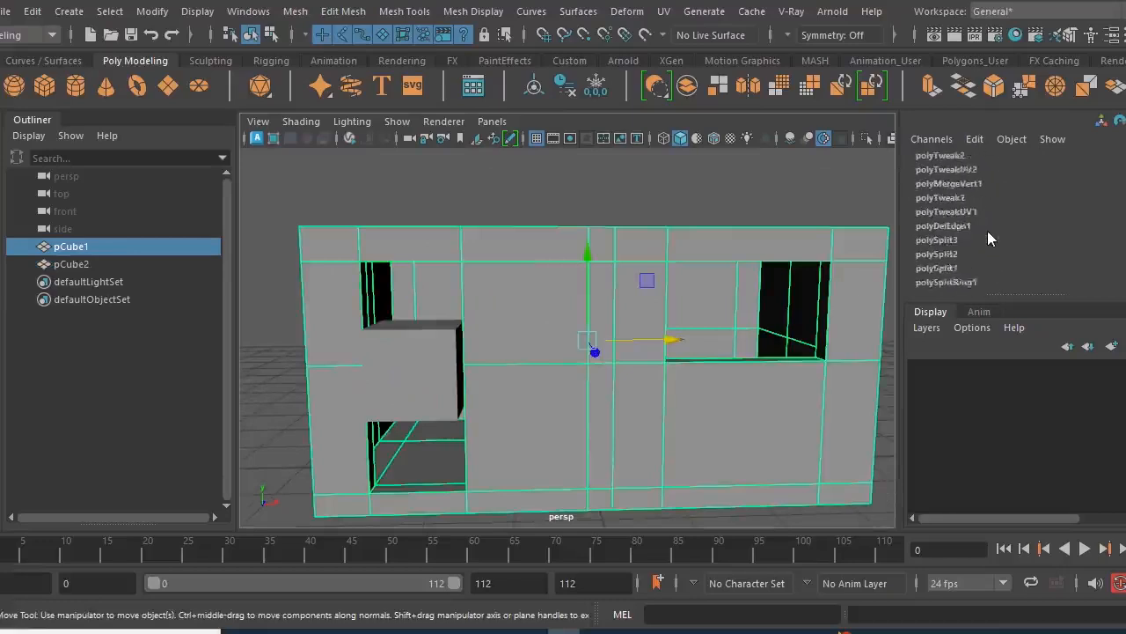
scroll(987, 231, up, 6)
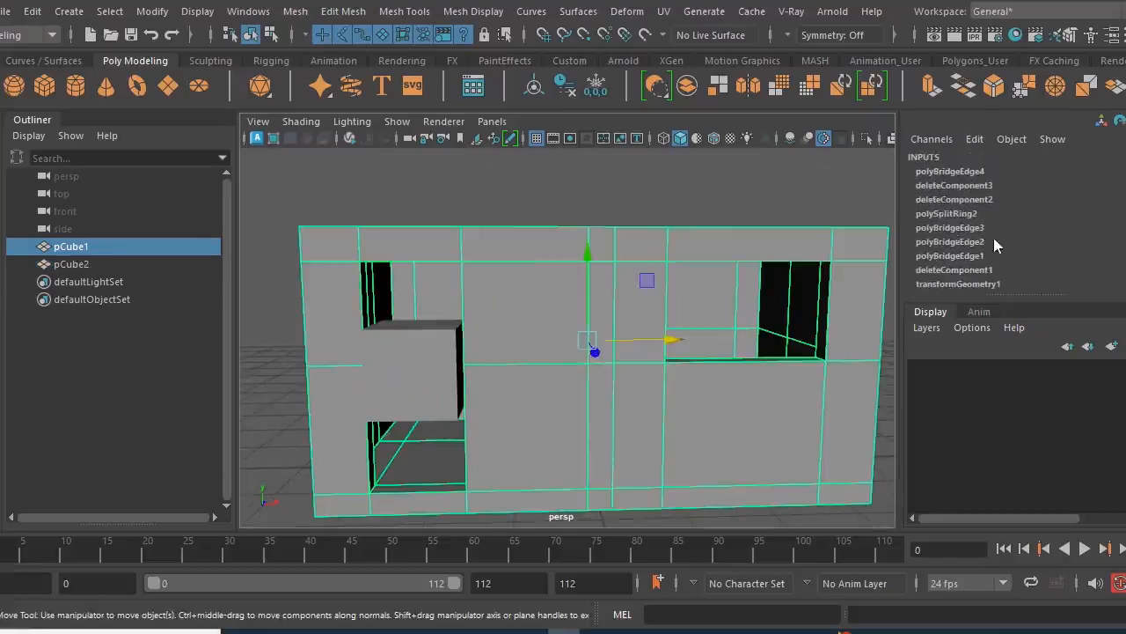
scroll(974, 242, down, 1)
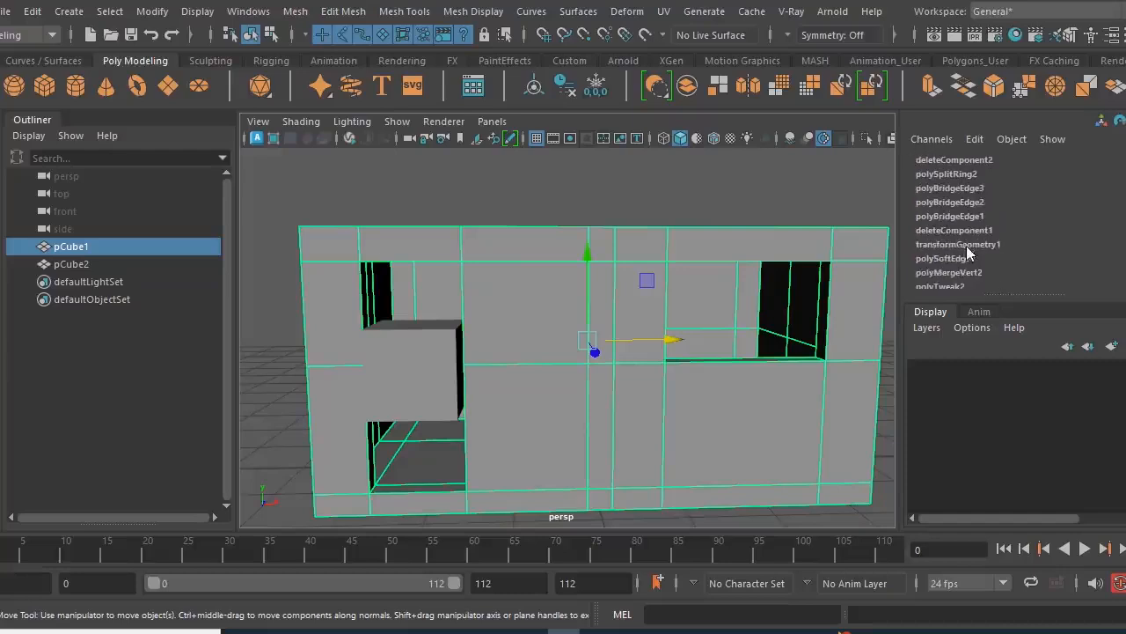
scroll(960, 243, up, 1)
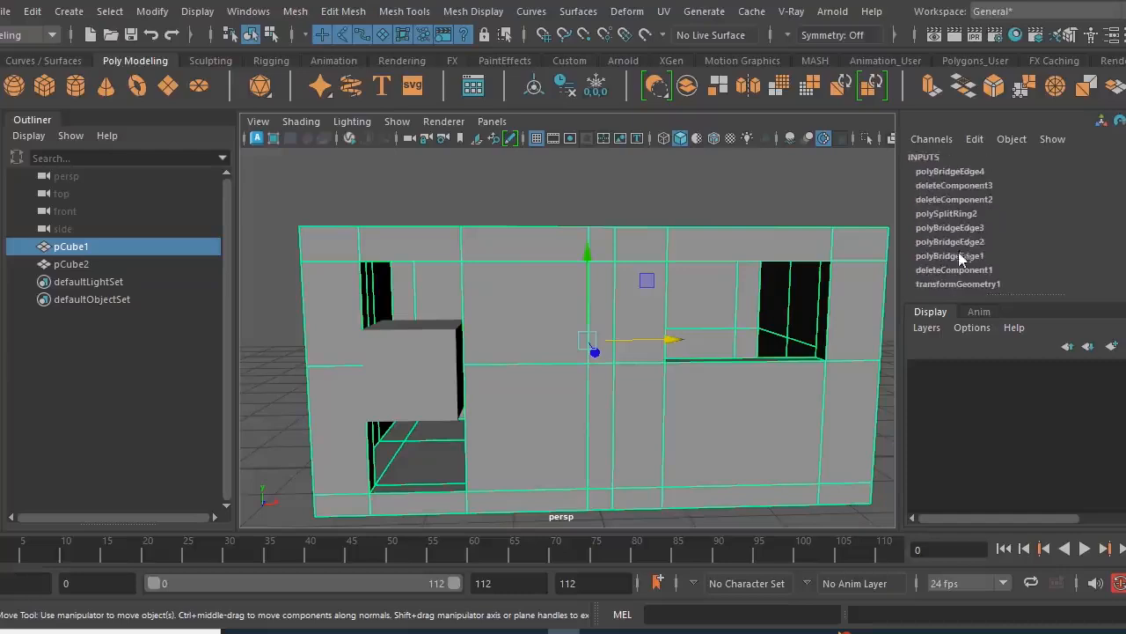
click(564, 90)
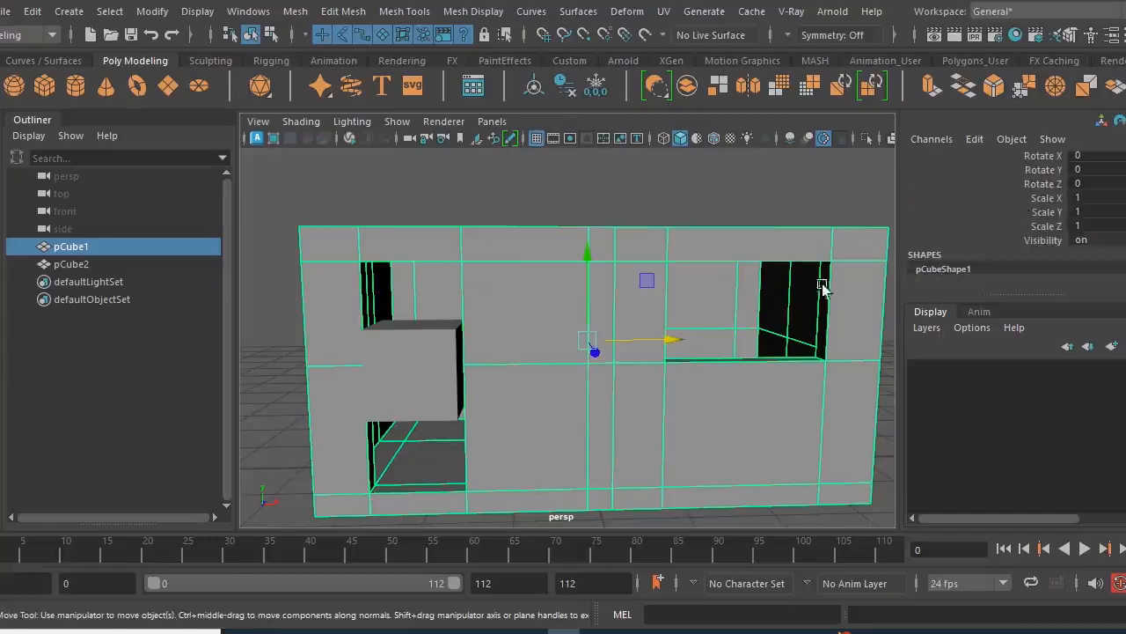
- Select the doorway cube and show it in the front view in wireframe display
alt+drag(536, 447, 441, 432)
click(428, 432)
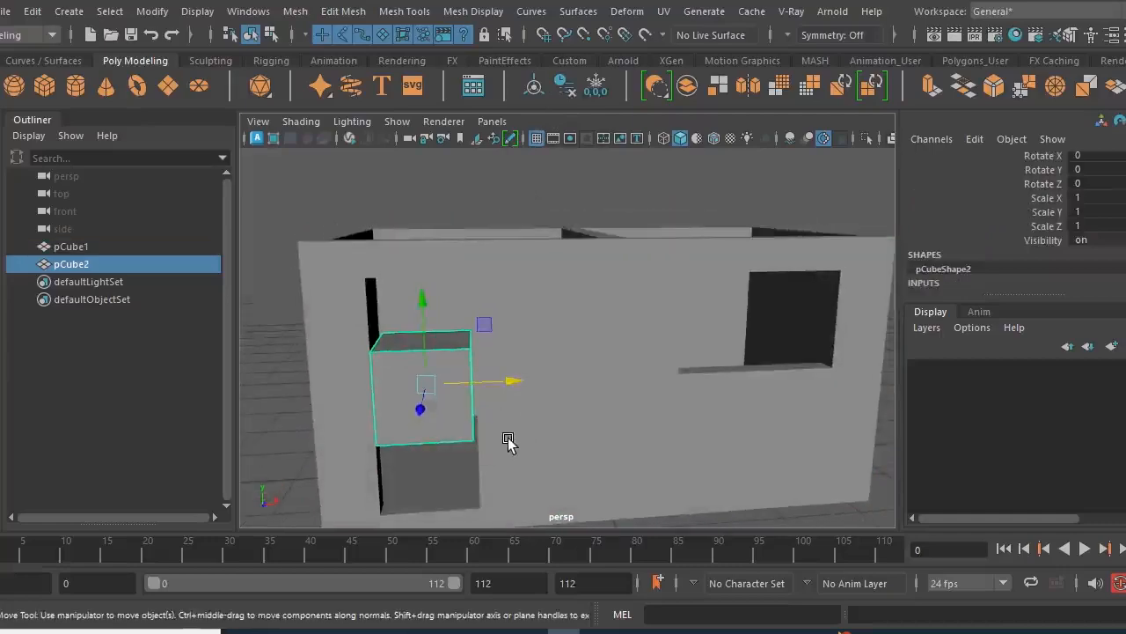
key(space)
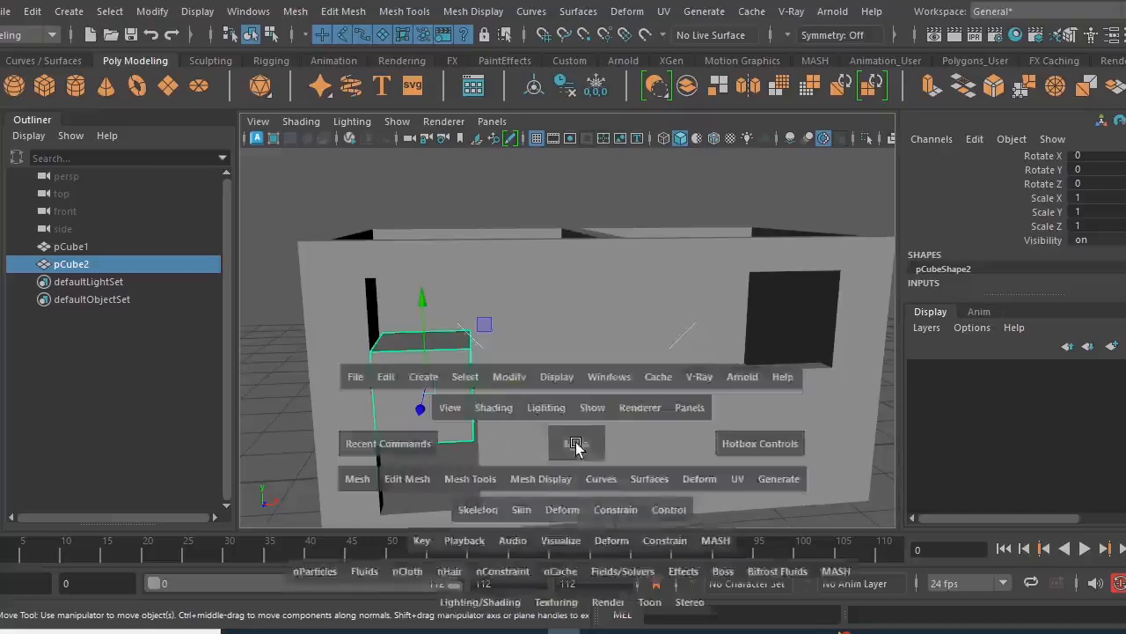
key(space)
scroll(553, 406, down, 1)
alt+middle_drag(553, 407, 562, 451)
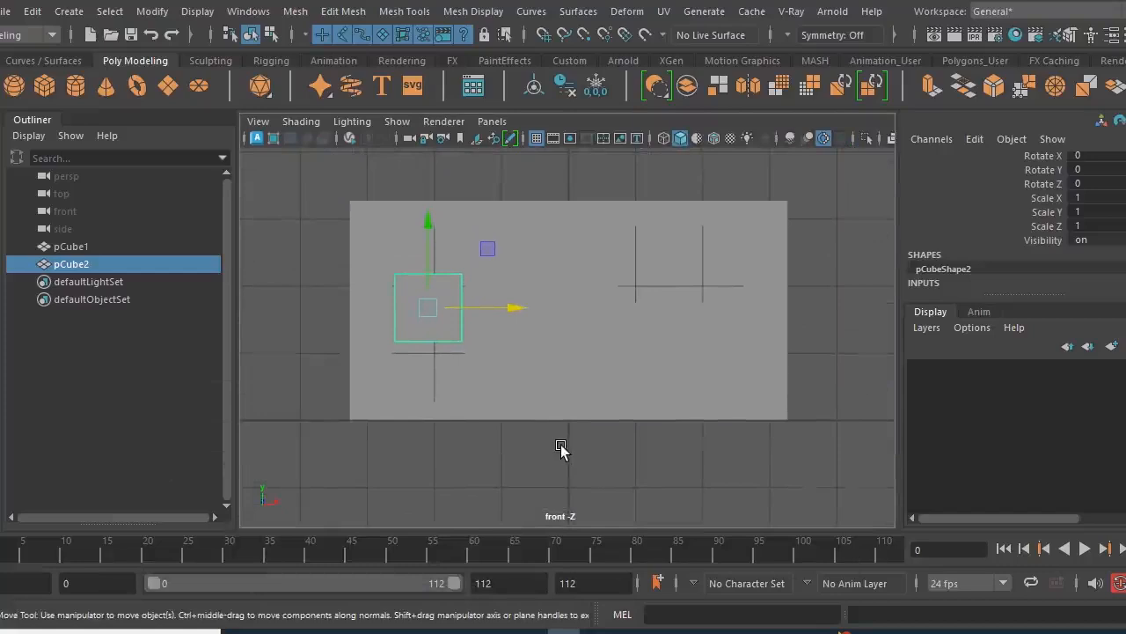
key(4)
scroll(467, 408, up, 2)
alt+middle_drag(511, 390, 598, 363)
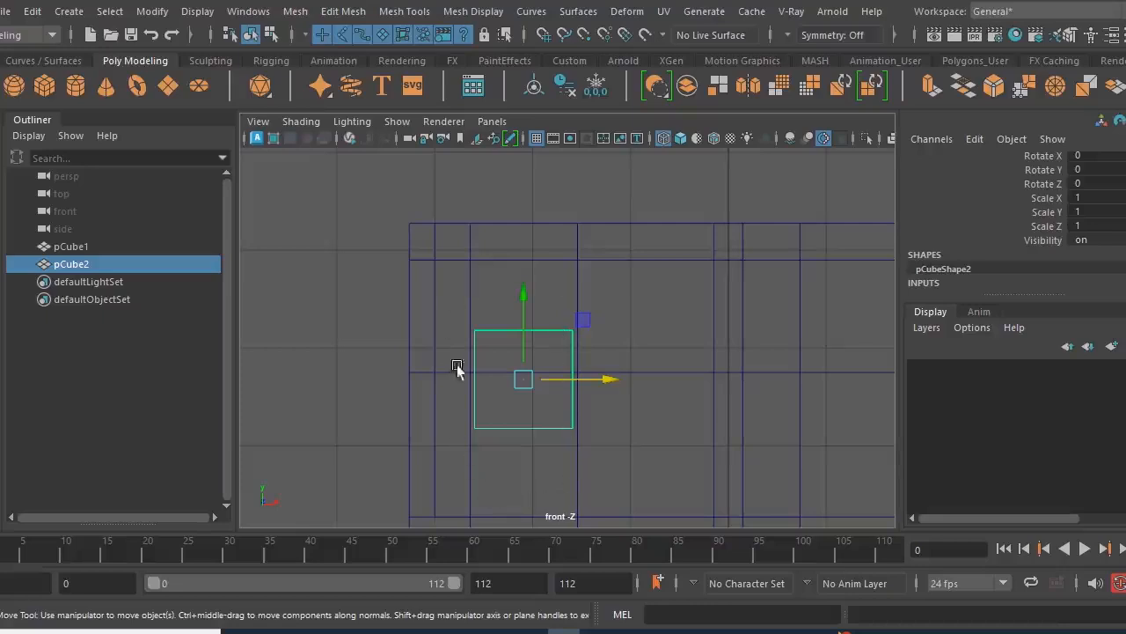
- Switch the cube to vertex editing and raise its top vertices to the upper edge of the door opening
alt+right_drag(640, 433, 594, 427)
alt+middle_drag(594, 428, 577, 396)
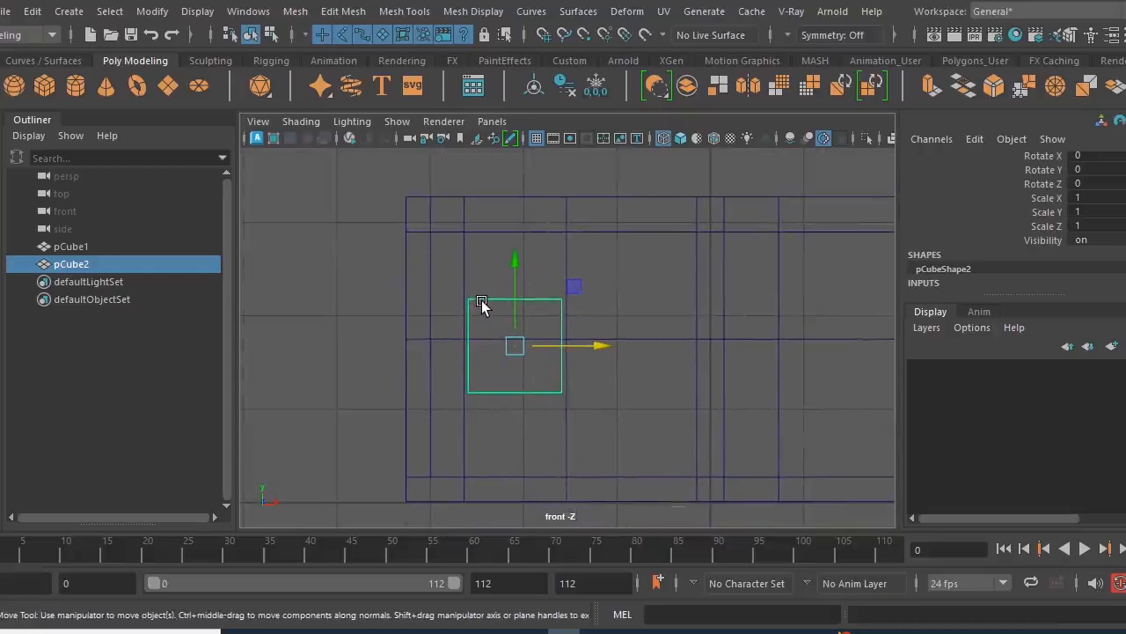
right_drag(479, 152, 402, 127)
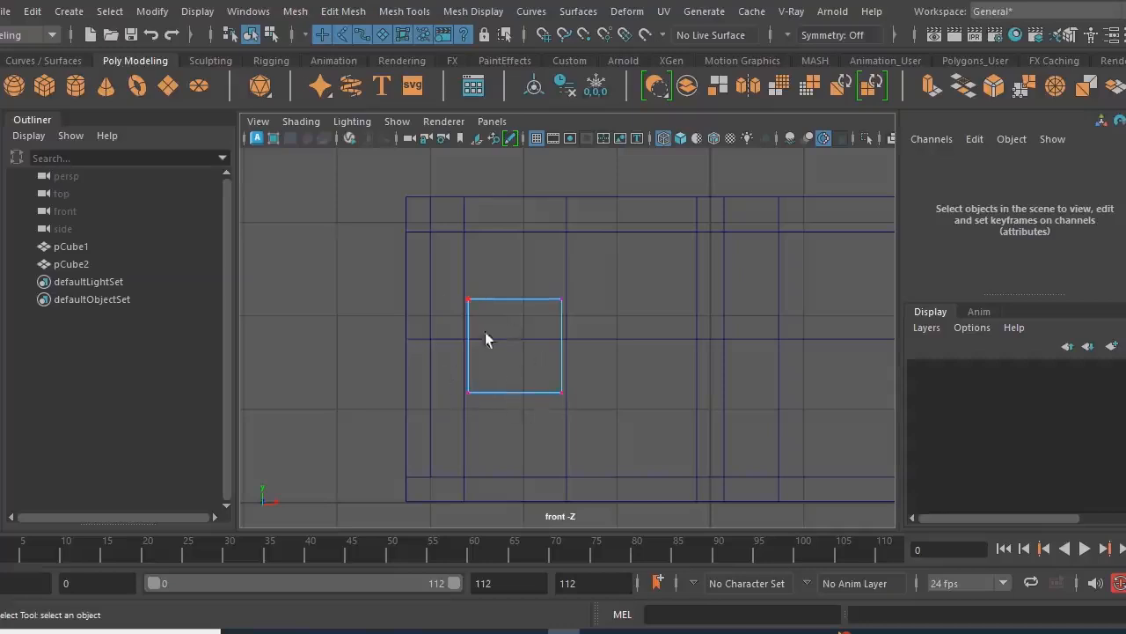
alt+right_drag(454, 306, 535, 337)
alt+middle_drag(535, 337, 564, 418)
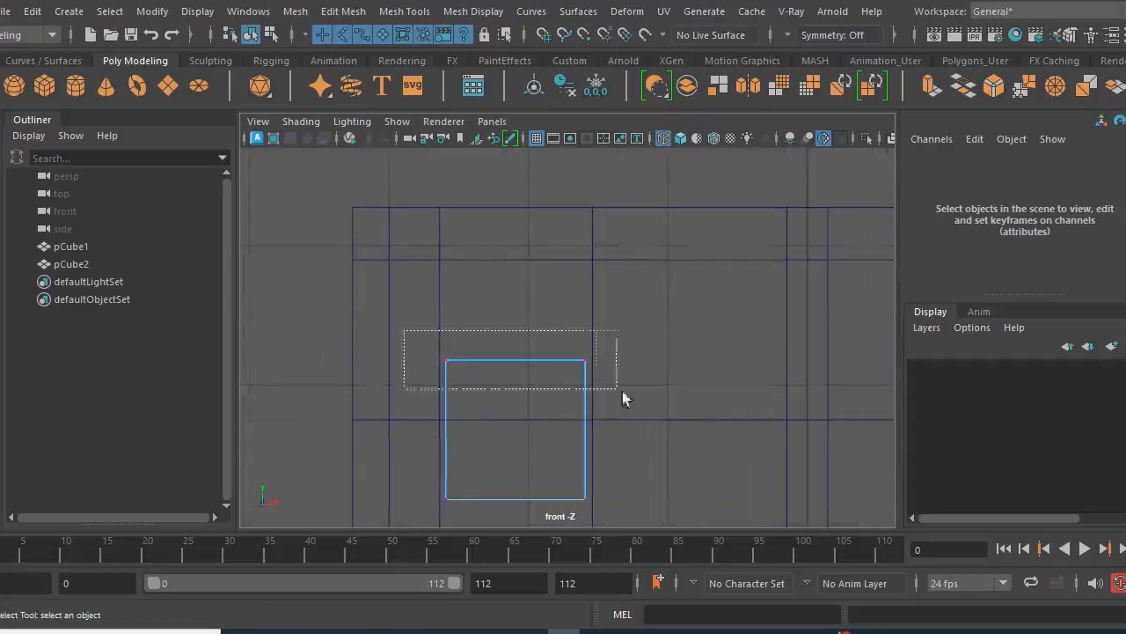
drag(622, 392, 656, 402)
drag(382, 331, 691, 418)
key(w)
drag(517, 282, 515, 182)
alt+middle_drag(566, 405, 576, 295)
- Lower the cube's bottom vertices to the lower edge of the door opening, at about Y 0.283
drag(695, 461, 695, 461)
alt+middle_drag(611, 445, 610, 513)
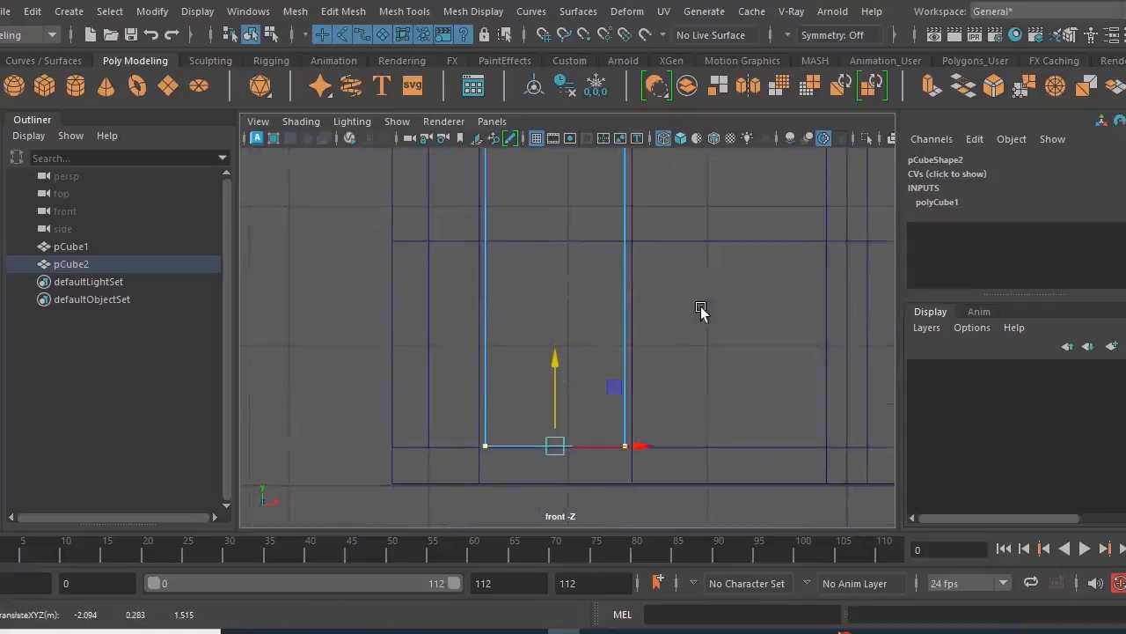
alt+middle_drag(701, 310, 669, 418)
scroll(671, 410, down, 1)
- Move the cube's right-hand vertices onto the right edge of the door opening, at about X -1.542
drag(670, 170, 566, 564)
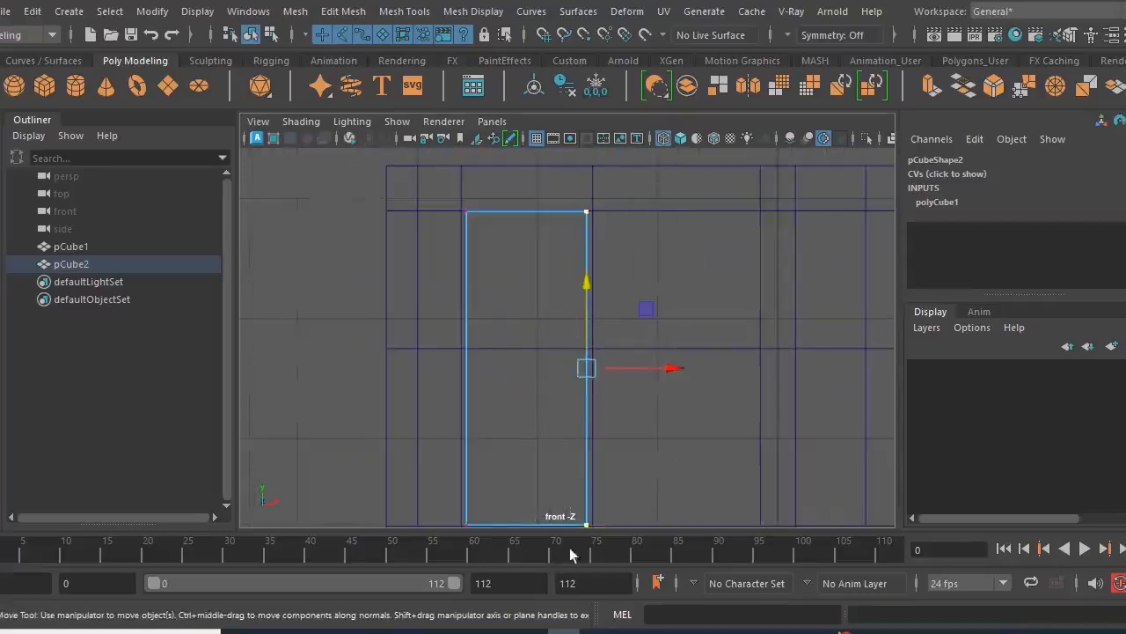
alt+middle_drag(669, 483, 627, 459)
alt+right_drag(531, 393, 778, 475)
alt+right_drag(576, 389, 818, 503)
alt+middle_drag(544, 418, 634, 417)
drag(640, 399, 671, 409)
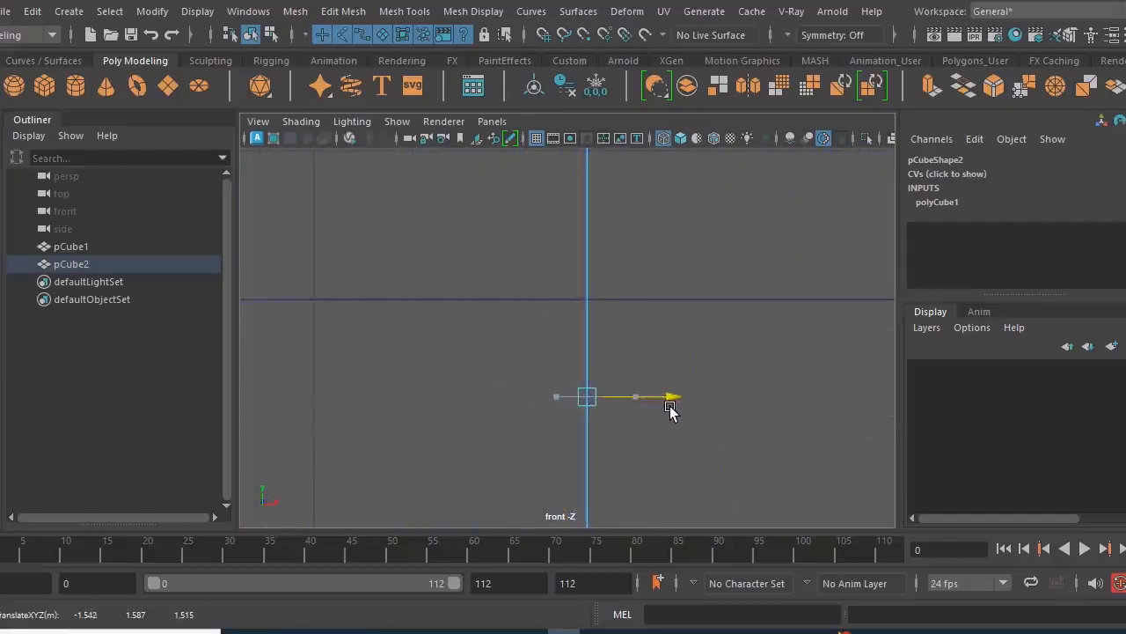
scroll(684, 401, down, 12)
- Move the cube's left-hand vertices onto the left edge of the door opening, at about X -2.636
drag(442, 208, 505, 468)
alt+right_drag(411, 363, 789, 475)
alt+right_drag(645, 393, 713, 391)
alt+middle_drag(528, 381, 776, 412)
scroll(696, 369, down, 4)
alt+middle_drag(609, 379, 823, 343)
alt+right_drag(758, 417, 827, 431)
middle_drag(734, 402, 708, 401)
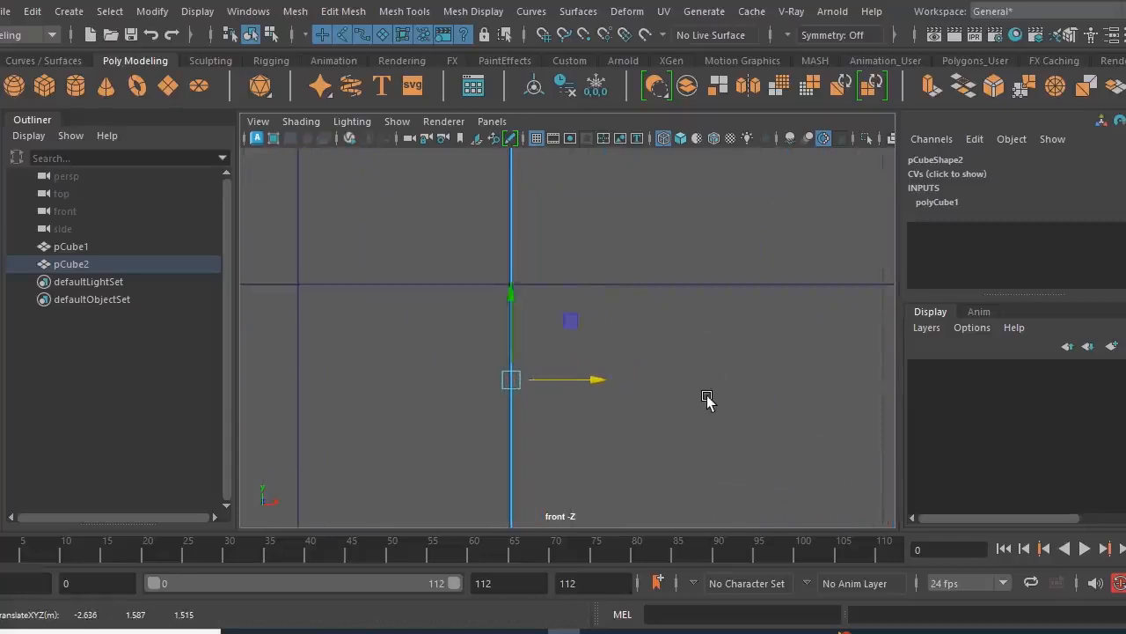
key(f)
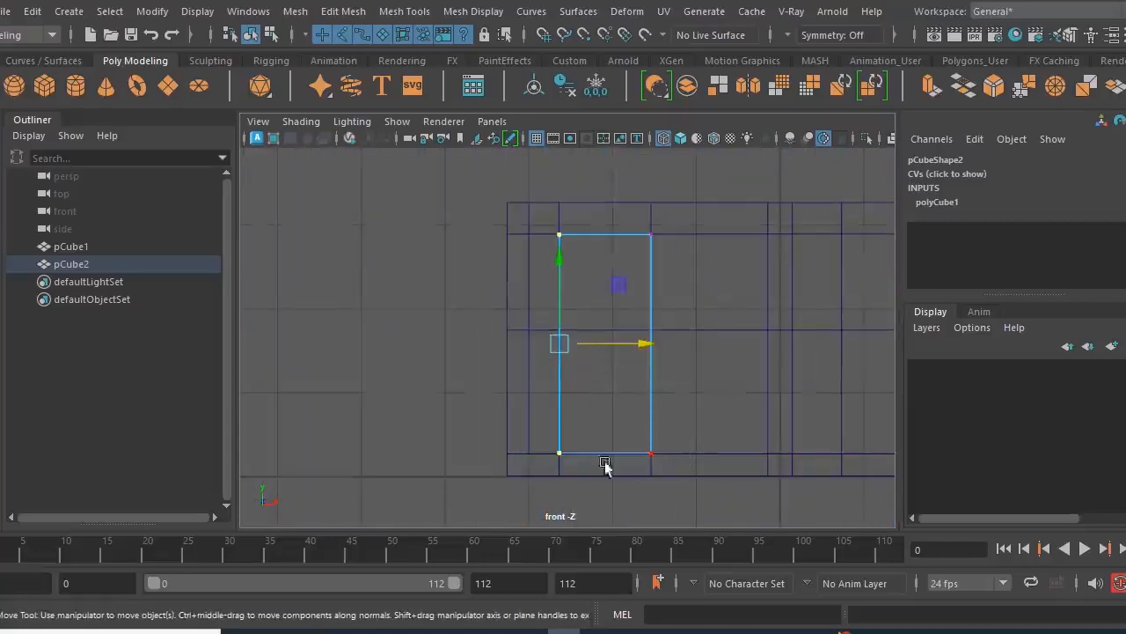
- Inspect the door block in perspective from above, and show the scene in the side view in wireframe
key(space)
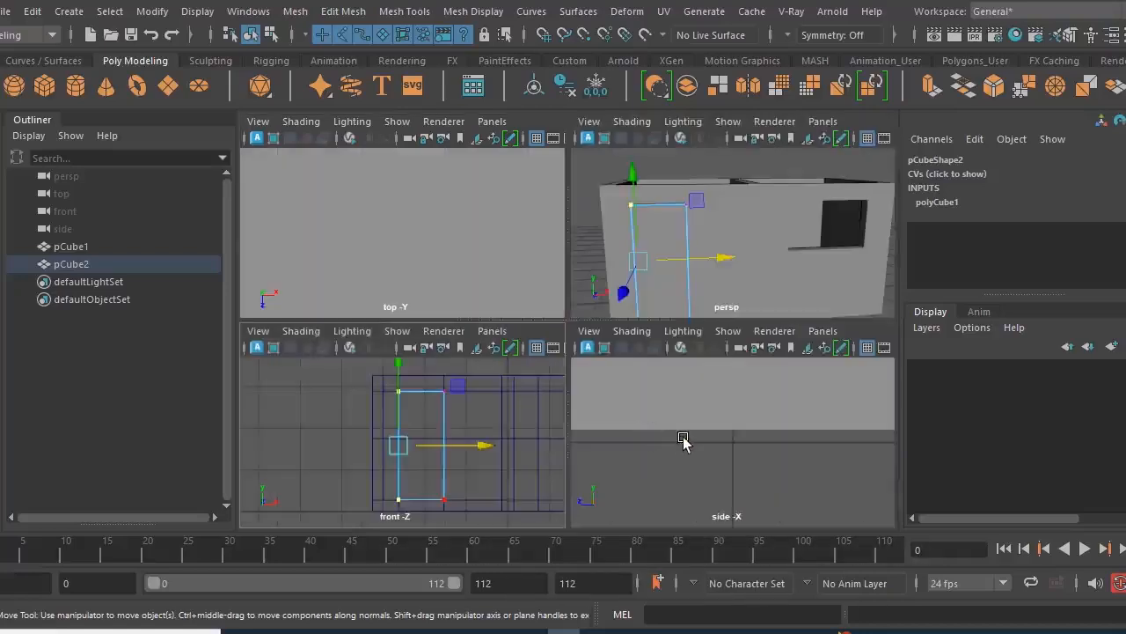
key(space)
alt+drag(587, 340, 675, 426)
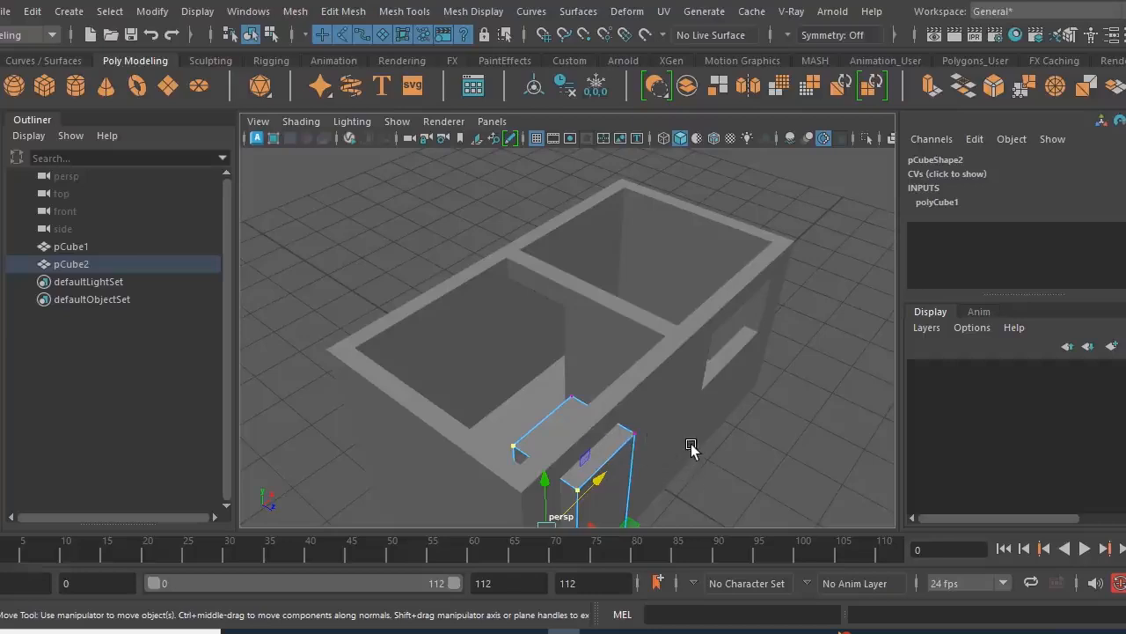
key(space)
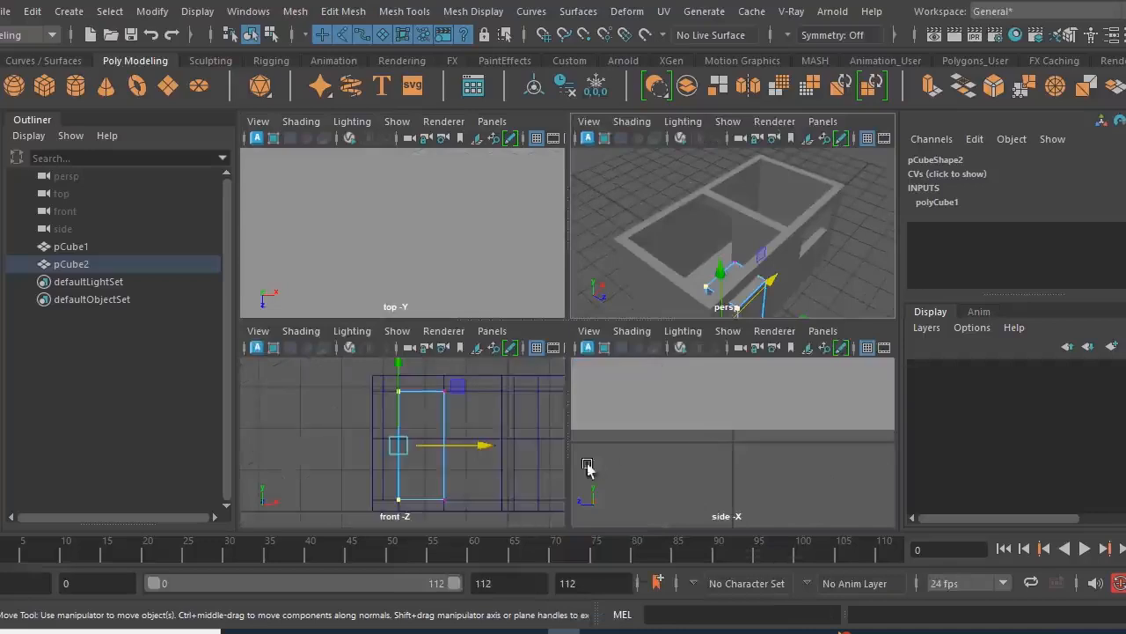
key(space)
key(4)
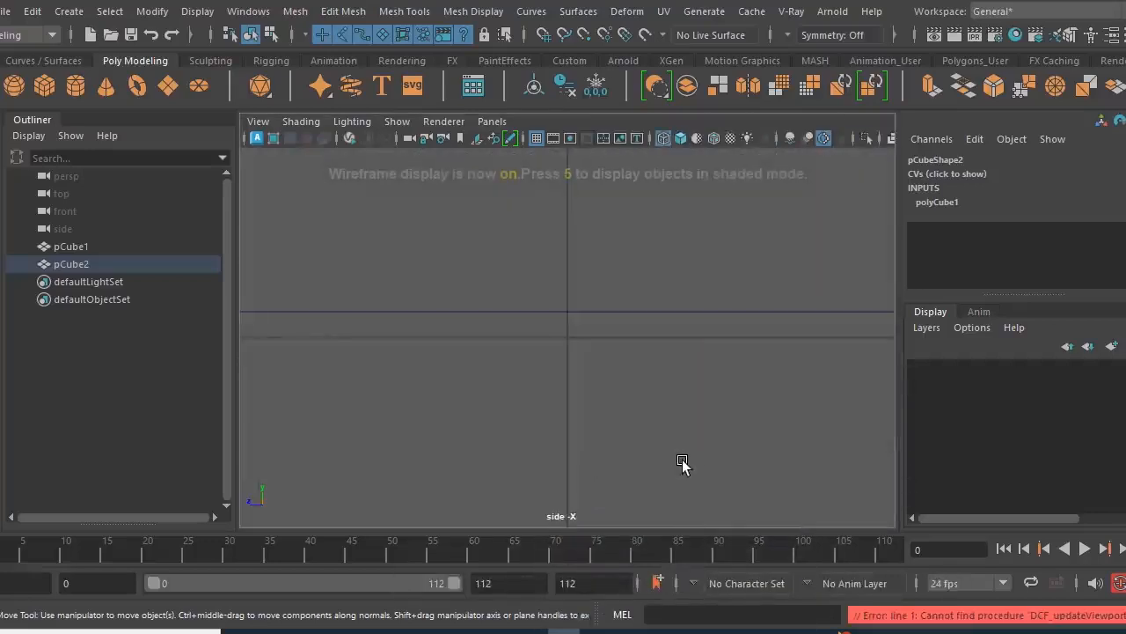
scroll(598, 398, down, 5)
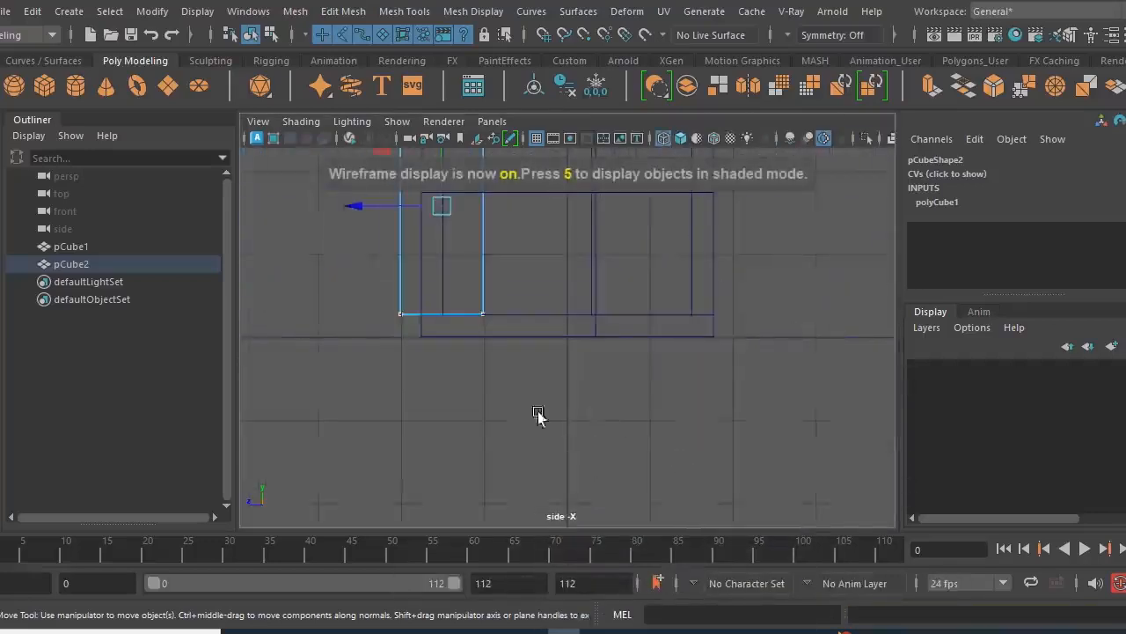
- Move the door block's outer vertices just inside the front wall's outer face, at about Z 1.718
alt+middle_drag(588, 342, 609, 471)
scroll(576, 401, up, 3)
alt+middle_drag(526, 411, 642, 356)
alt+right_drag(642, 351, 692, 352)
alt+middle_drag(594, 323, 582, 366)
drag(475, 175, 540, 525)
drag(430, 352, 465, 359)
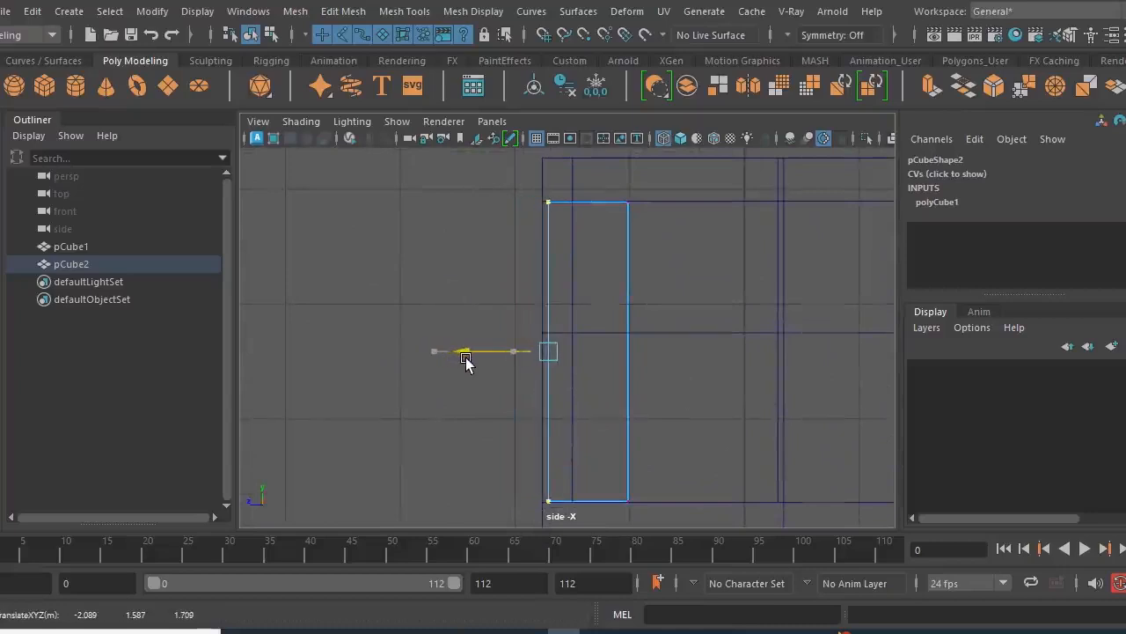
alt+right_drag(572, 350, 832, 466)
alt+right_drag(598, 423, 695, 460)
middle_drag(603, 431, 600, 429)
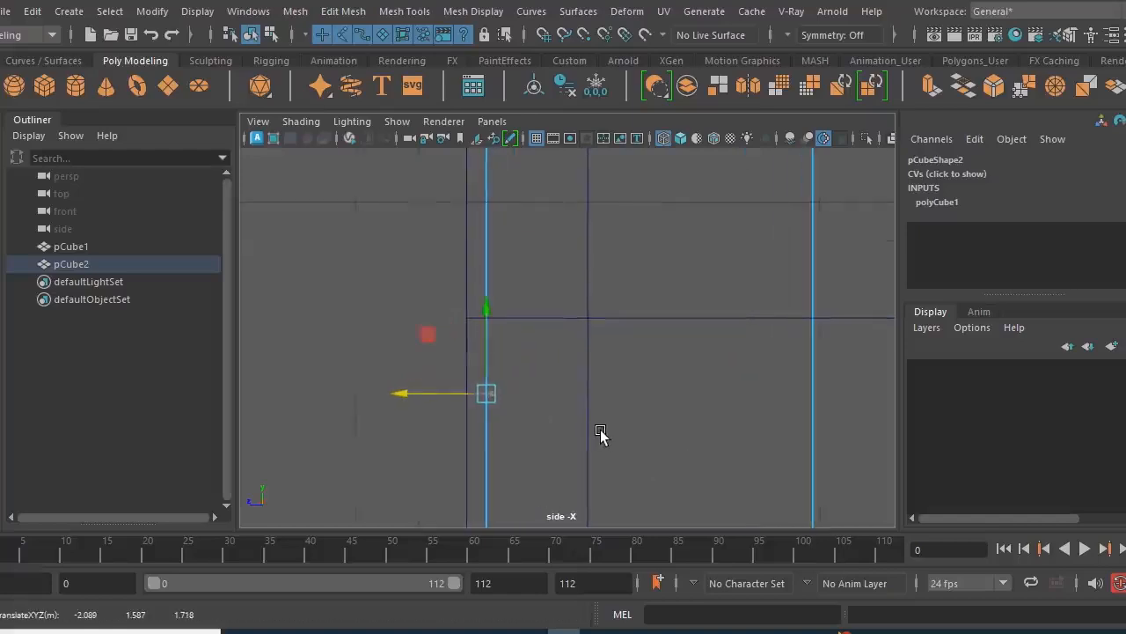
scroll(553, 396, down, 8)
- Move the door block's inner vertices to about Z 1.552, making it slightly thinner than the wall
drag(692, 203, 615, 413)
scroll(540, 429, up, 1)
scroll(563, 428, up, 3)
middle_drag(573, 427, 455, 432)
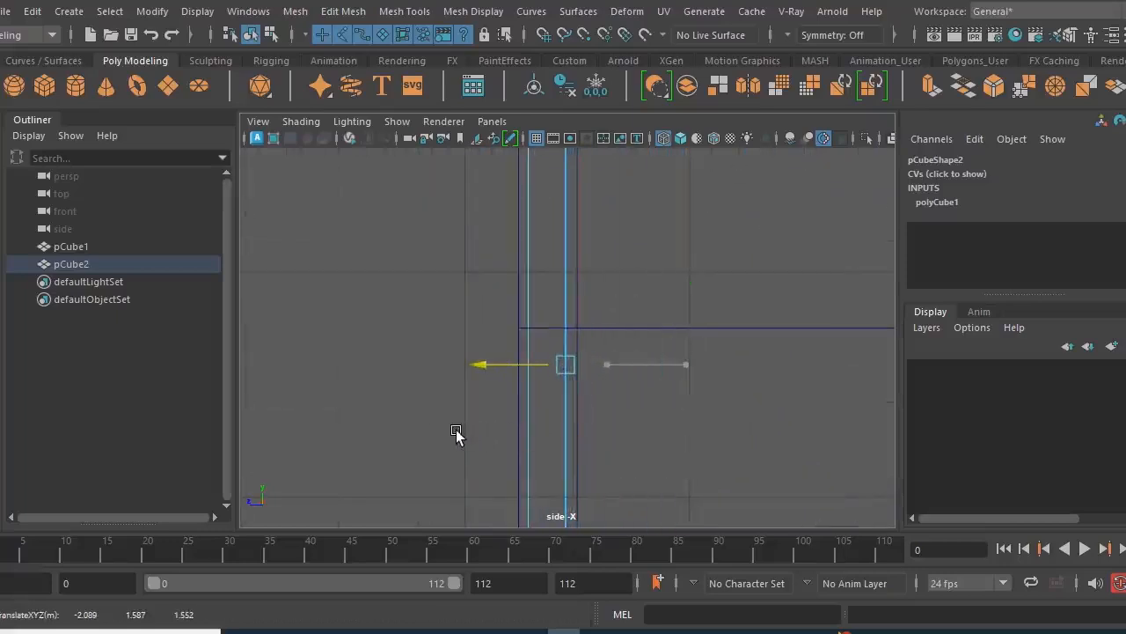
scroll(624, 428, down, 4)
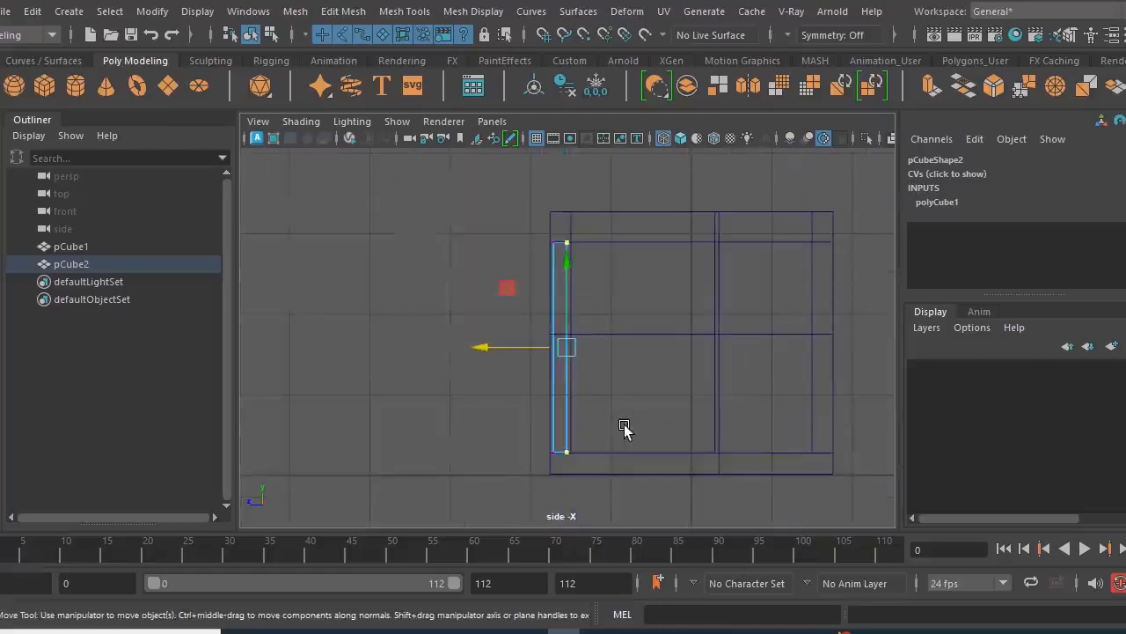
- Return to the perspective view and switch the door block back to object mode
key(space)
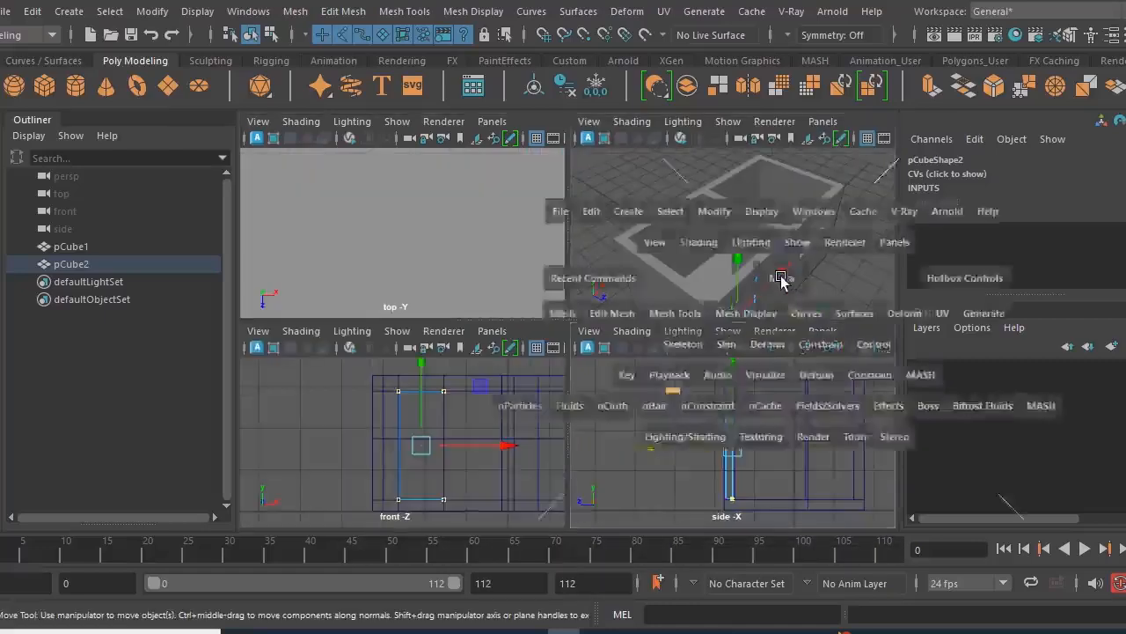
key(space)
alt+drag(723, 475, 436, 231)
right_click(431, 227)
click(518, 100)
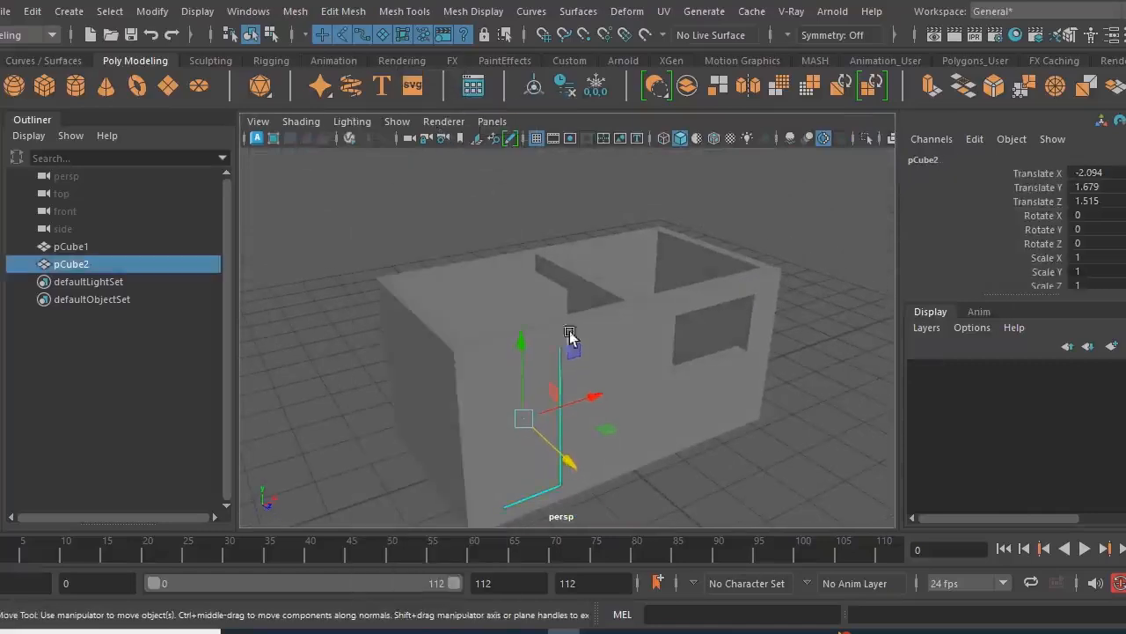
- Duplicate the door block and move the copy out in front of the house to about Z 4.333
key(f)
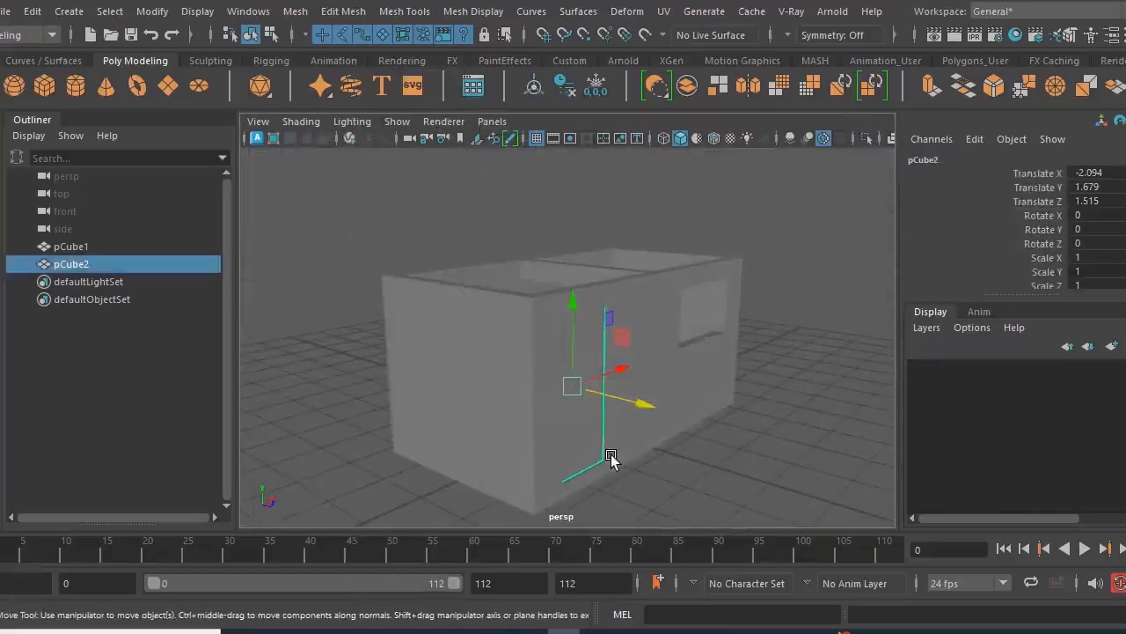
key(ctrl+d)
drag(643, 401, 835, 497)
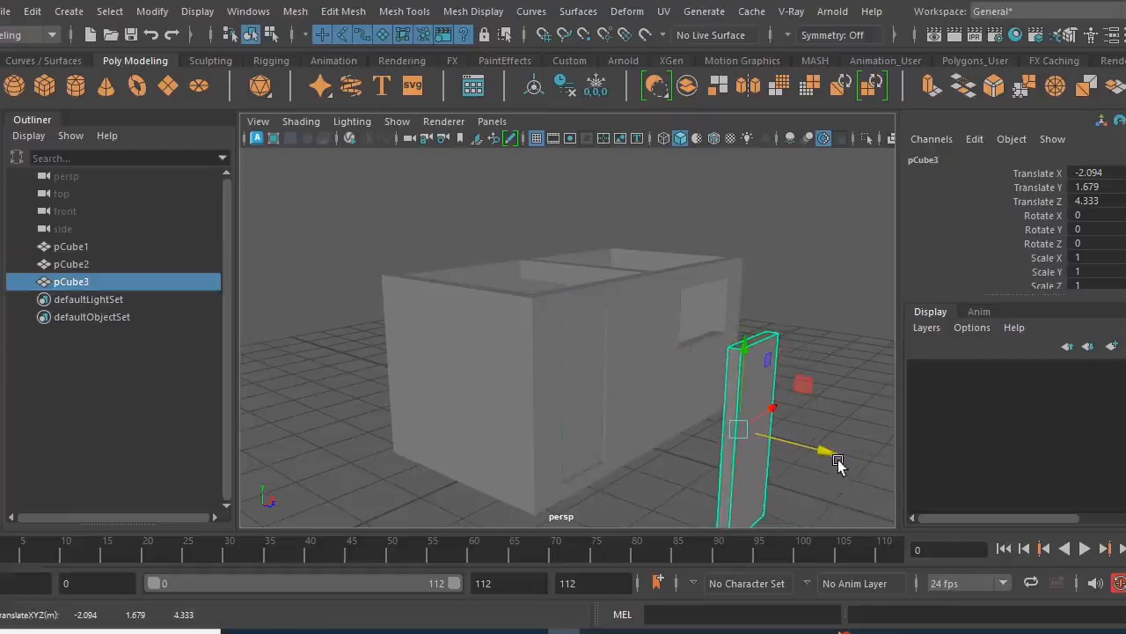
- Move the door copy out of the way behind the house to about Z -4.887
drag(829, 450, 399, 341)
alt+drag(542, 427, 508, 420)
alt+right_drag(508, 420, 582, 454)
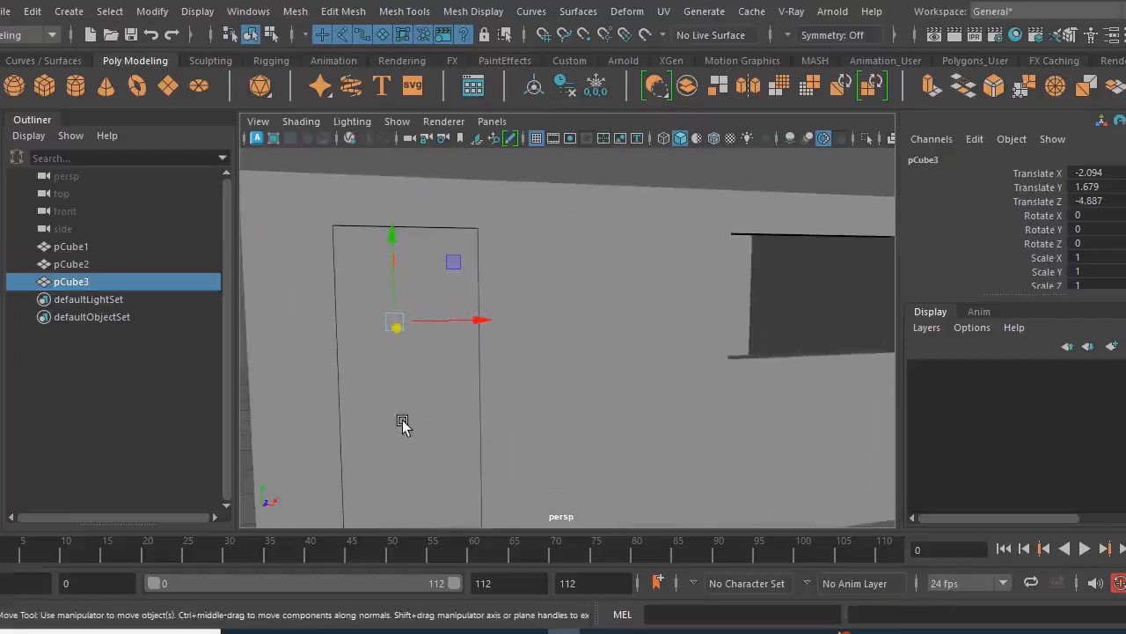
alt+drag(410, 419, 442, 415)
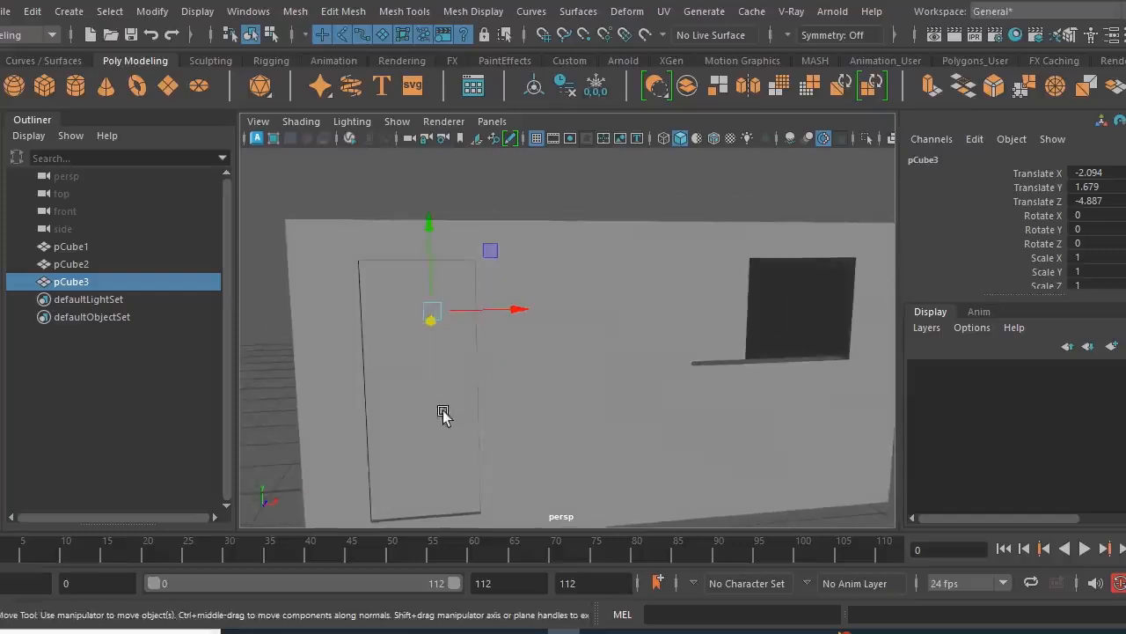
- Delete the front and back faces of the original door block in the doorway and return it to object mode
click(435, 399)
alt+drag(594, 472, 532, 468)
key(q)
mouse_move(496, 423)
alt+mouse_down()
mouse_move(509, 424)
mouse_move(489, 410)
alt+mouse_up()
right_drag(457, 334, 458, 79)
click(454, 378)
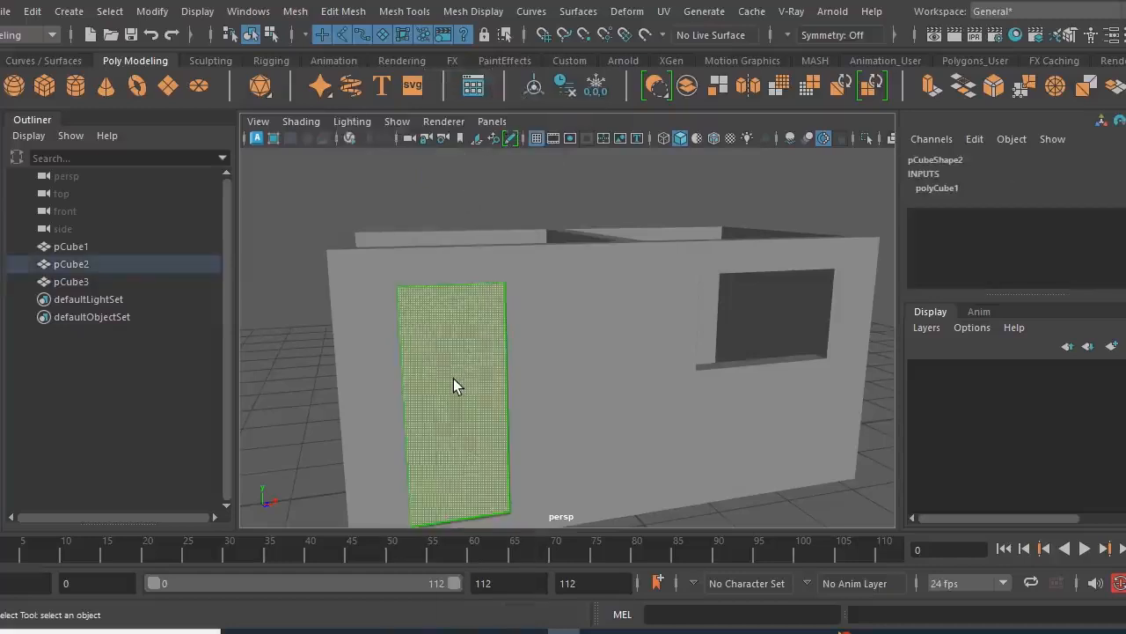
key(Delete)
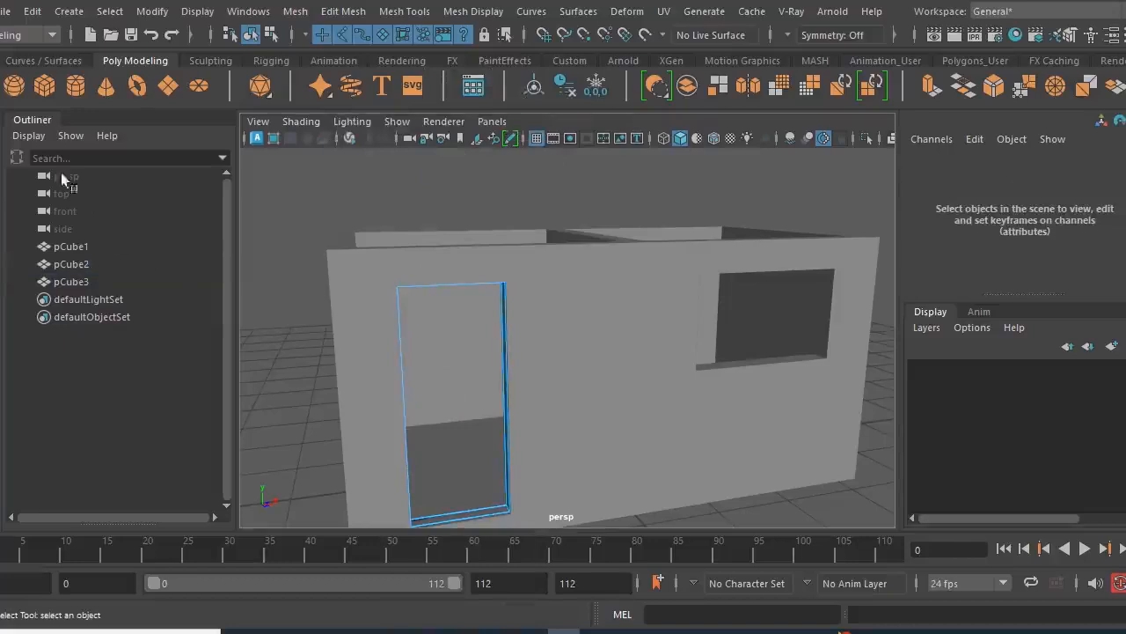
right_drag(306, 192, 368, 107)
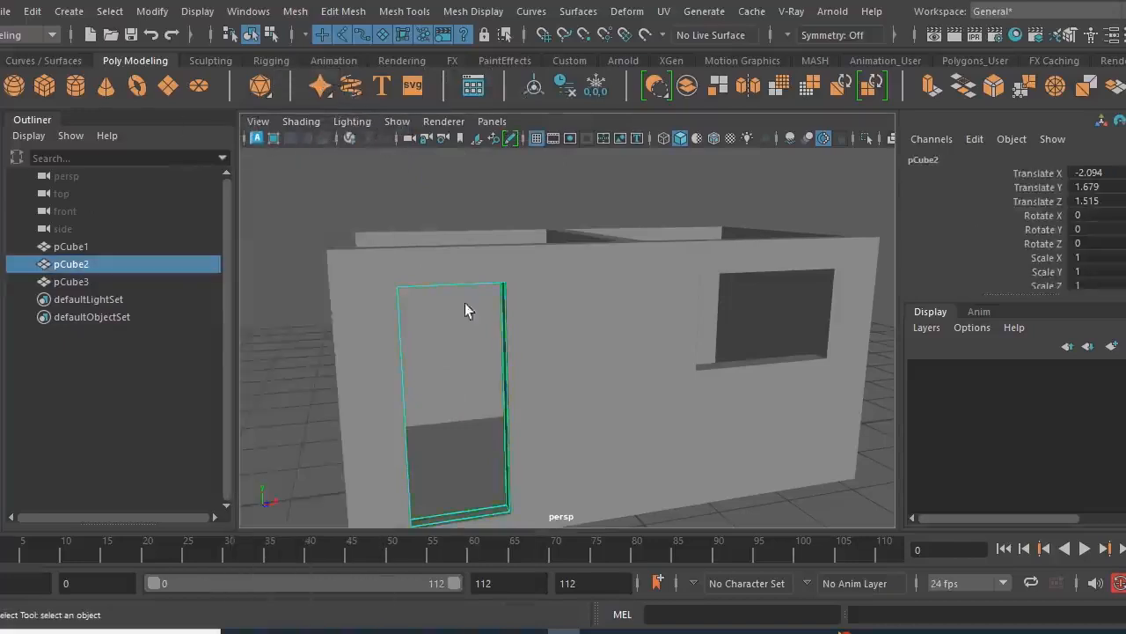
- Try extruding the hollow door block with a thickness of -6.8, and undo the extrusion
alt+drag(462, 297, 487, 328)
alt+middle_drag(487, 328, 493, 345)
mouse_move(493, 345)
alt+mouse_down()
mouse_move(477, 316)
mouse_move(489, 339)
alt+mouse_up()
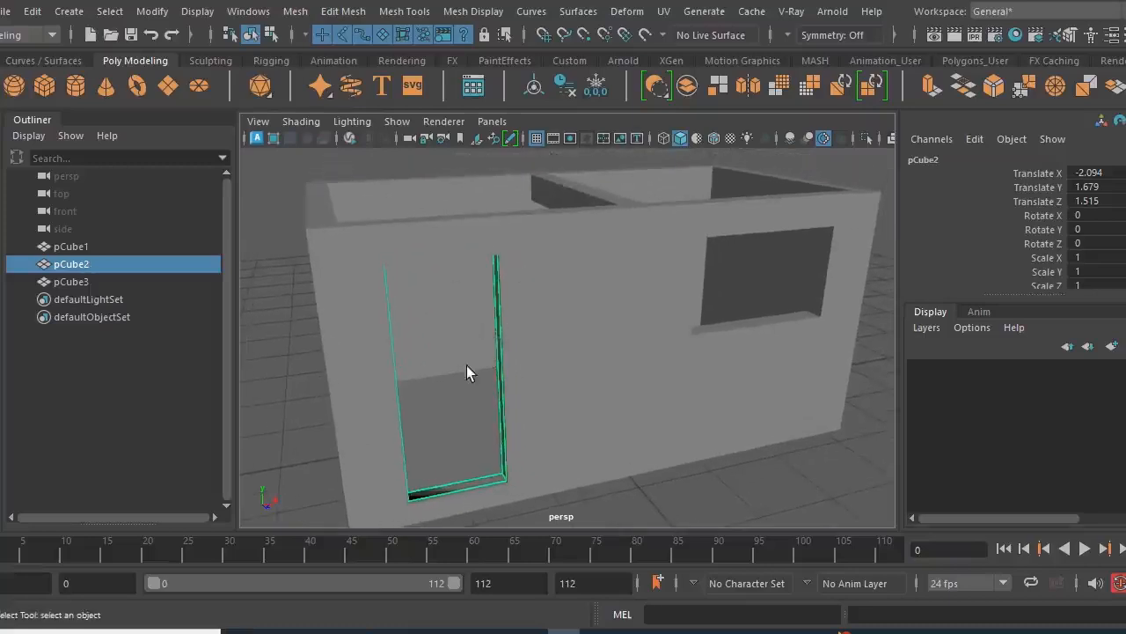
click(932, 87)
drag(763, 381, 613, 382)
alt+right_drag(613, 382, 666, 413)
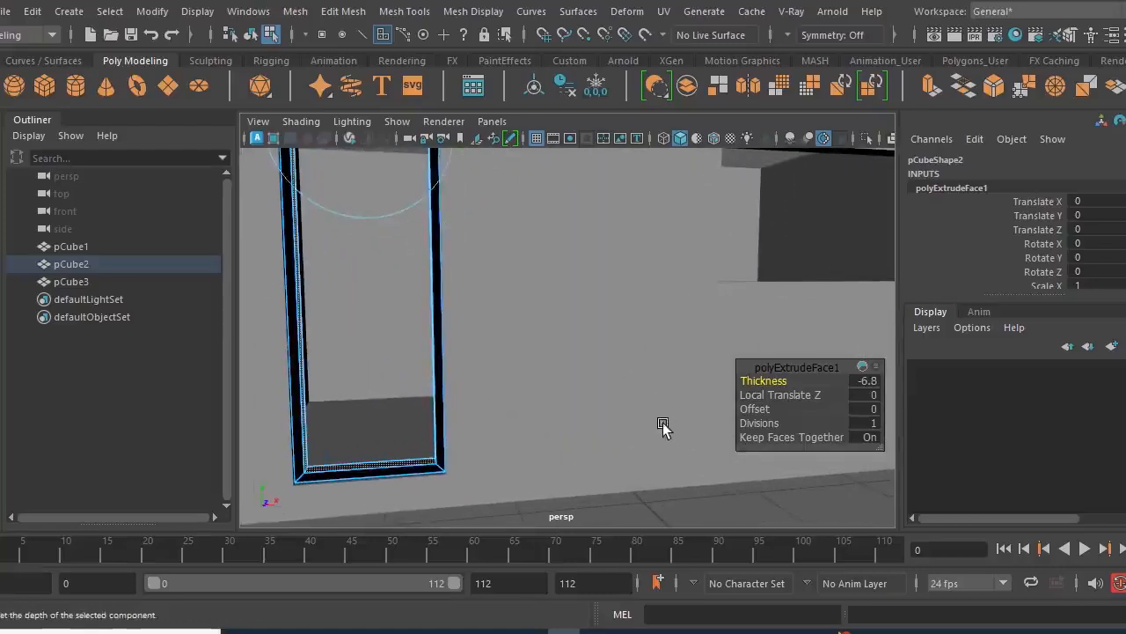
alt+right_drag(565, 442, 528, 452)
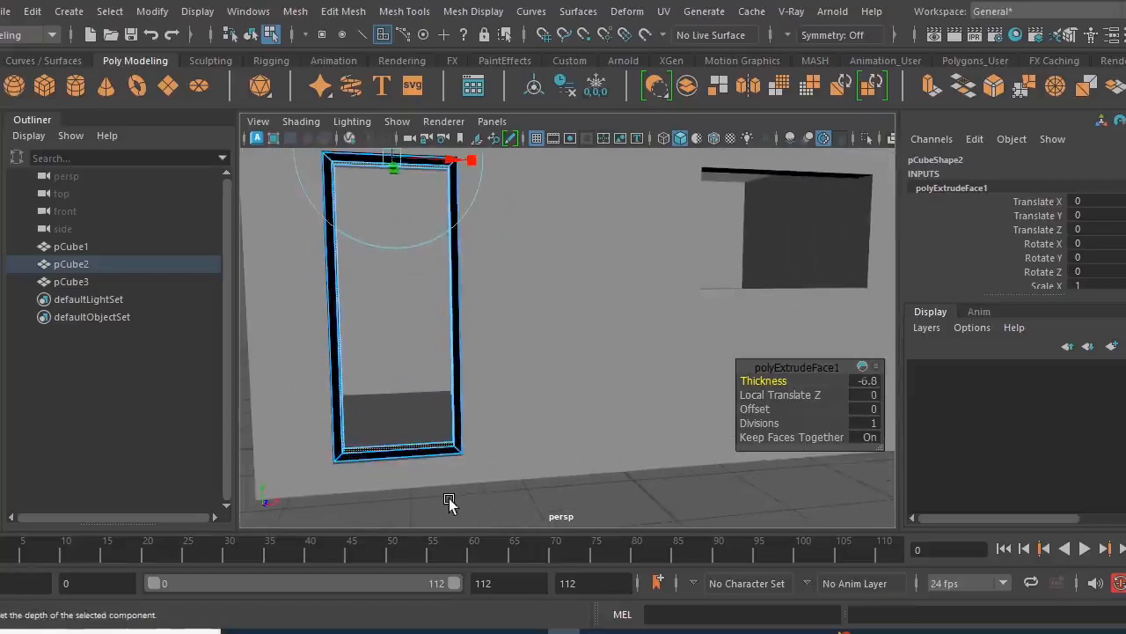
key(ctrl+z)
key(ctrl+z)
- Delete the bottom face of the hollow door block in the doorway and return to object mode
alt+drag(397, 484, 396, 488)
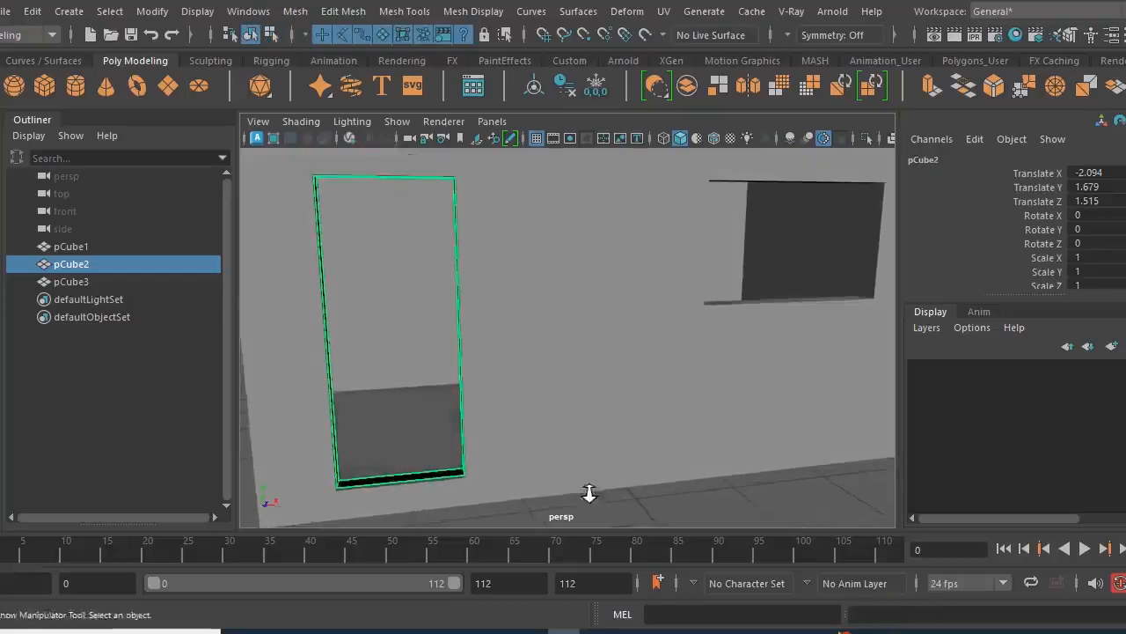
alt+right_drag(589, 494, 598, 498)
mouse_move(596, 154)
right_down()
mouse_move(624, 410)
mouse_move(595, 171)
right_up()
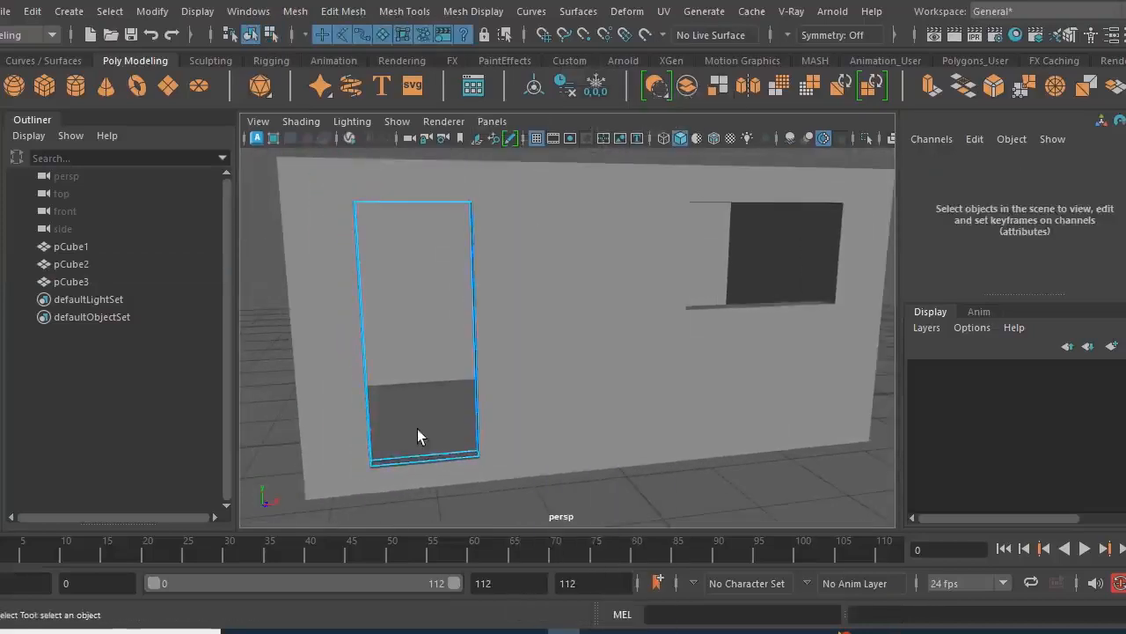
click(428, 459)
click(449, 501)
right_drag(572, 513, 662, 162)
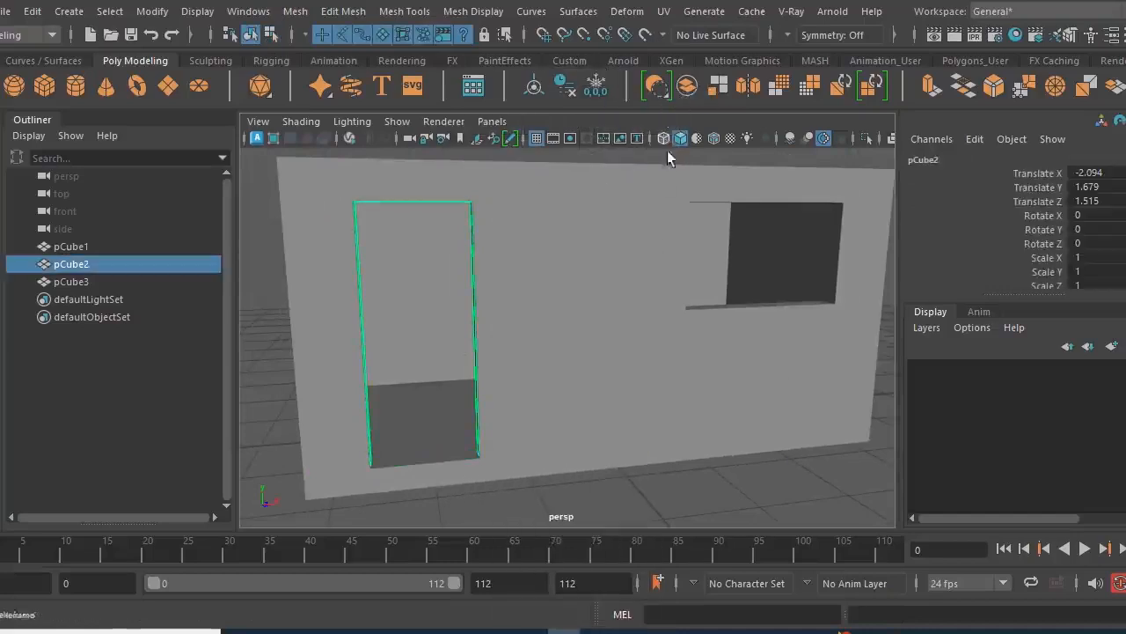
- Extrude the remaining side and top faces with a thickness of -8 to form a door frame, and return to object mode
click(928, 88)
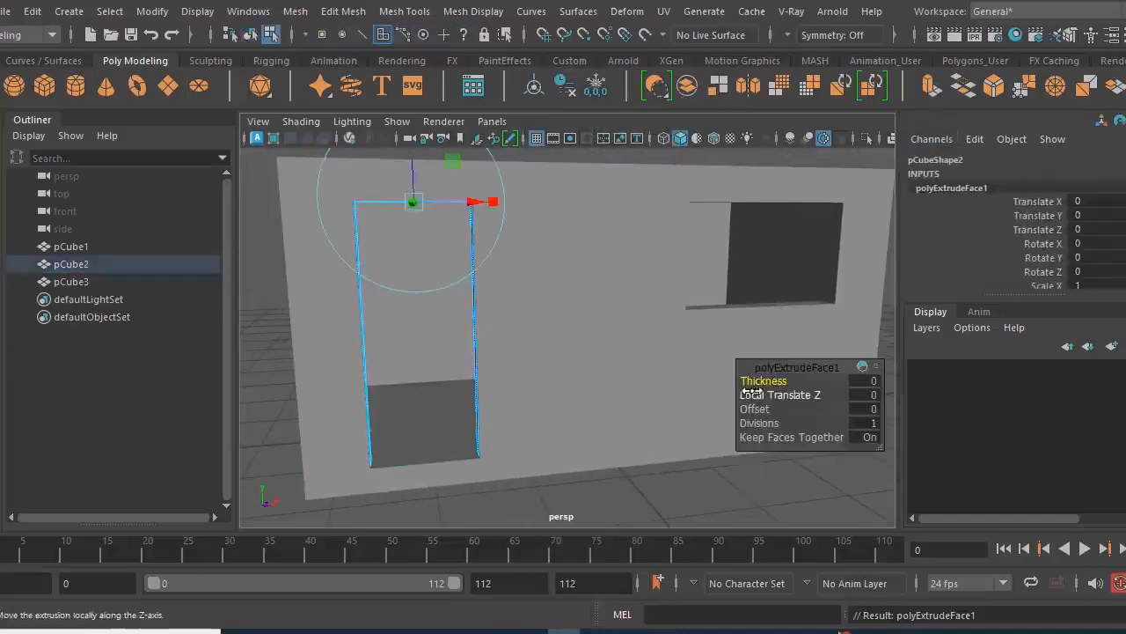
drag(762, 386, 703, 371)
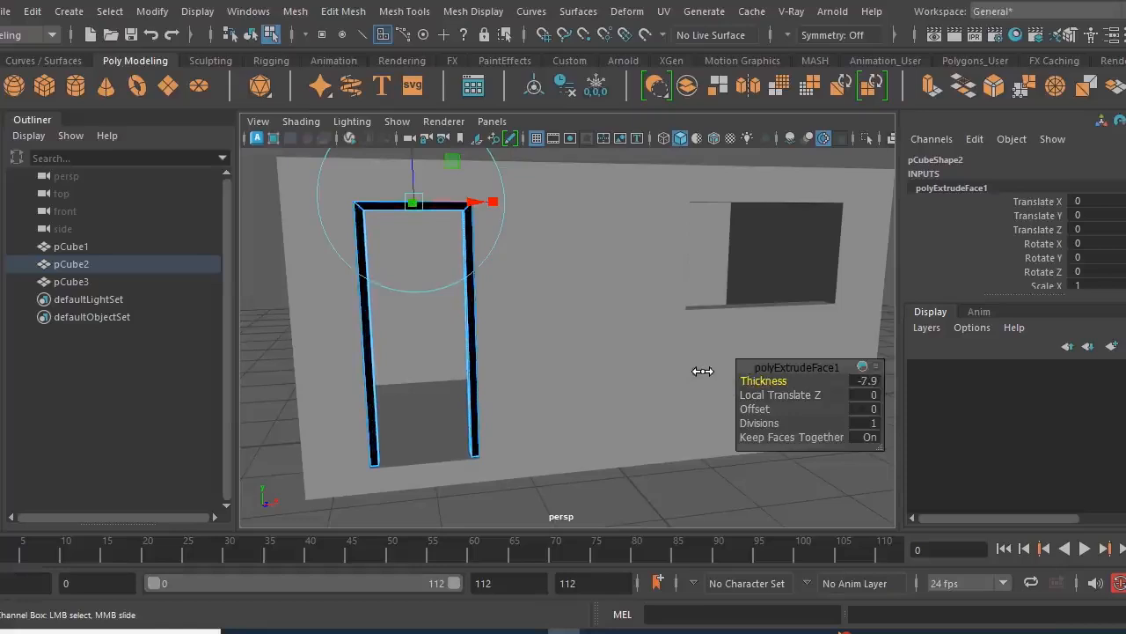
click(863, 382)
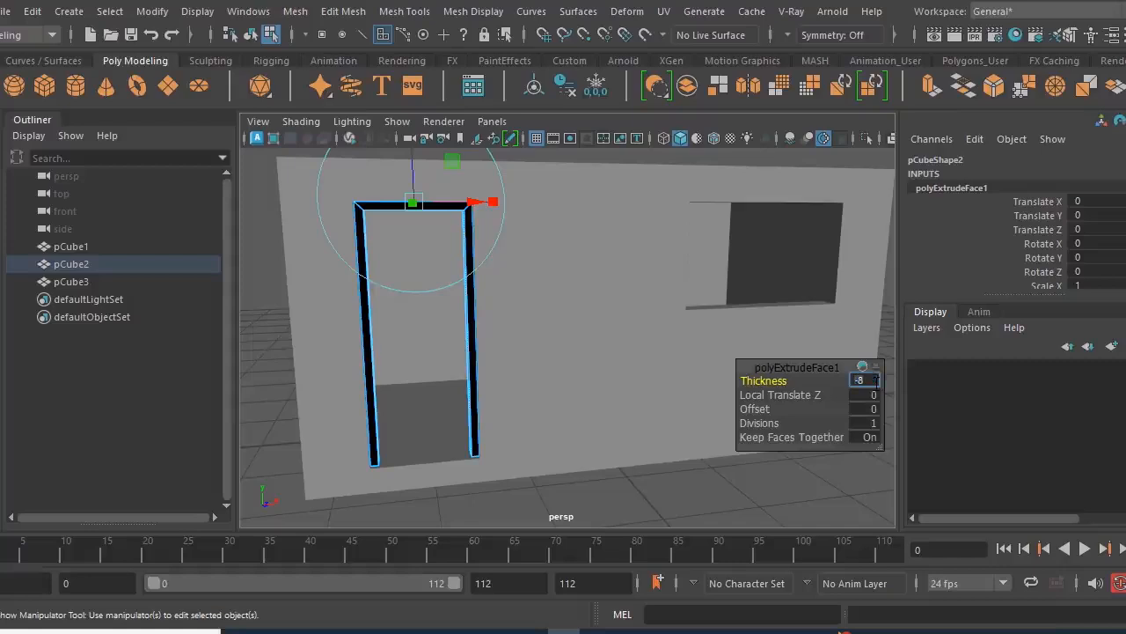
scroll(502, 437, down, 1)
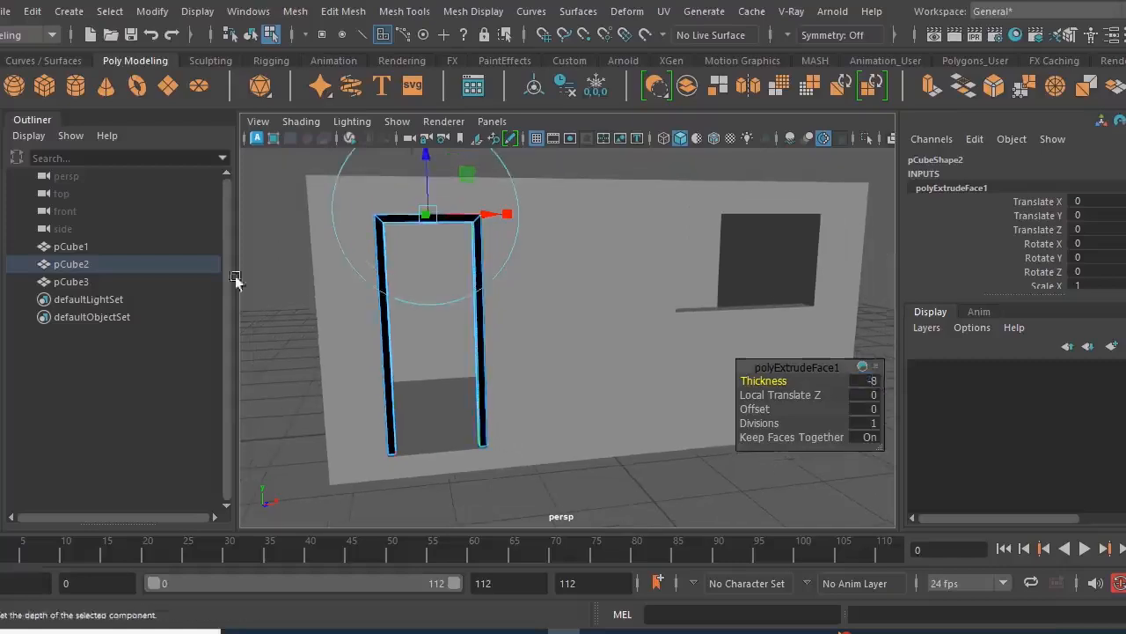
click(0, 153)
scroll(475, 312, up, 3)
alt+drag(475, 313, 439, 363)
alt+middle_drag(439, 363, 468, 391)
right_drag(423, 219, 497, 97)
- Reverse the normals of the door frame and check its faces from the outside
alt+middle_drag(484, 405, 446, 345)
alt+drag(446, 344, 523, 302)
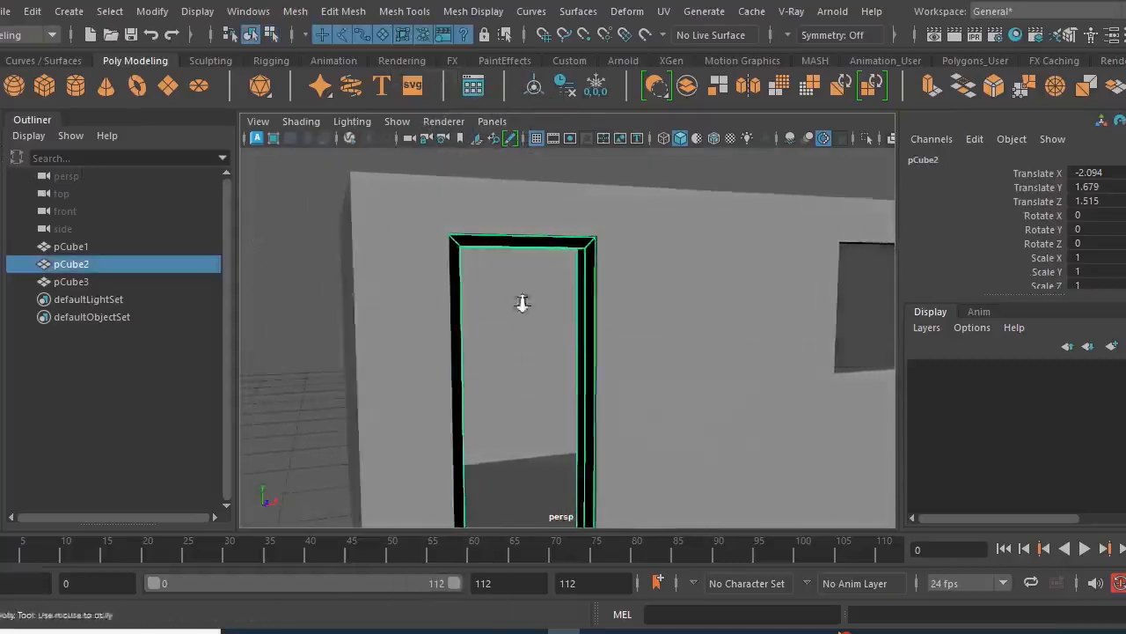
scroll(522, 302, up, 4)
alt+middle_drag(550, 305, 511, 447)
alt+drag(588, 404, 533, 396)
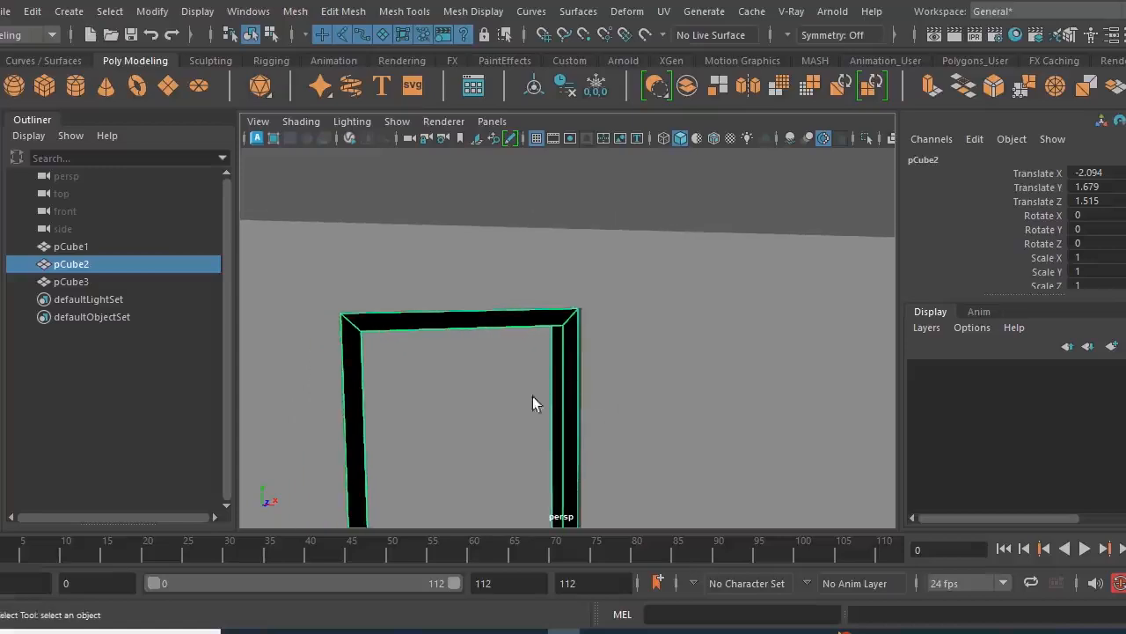
alt+right_drag(594, 348, 506, 369)
alt+middle_drag(506, 369, 515, 348)
alt+right_drag(447, 322, 478, 337)
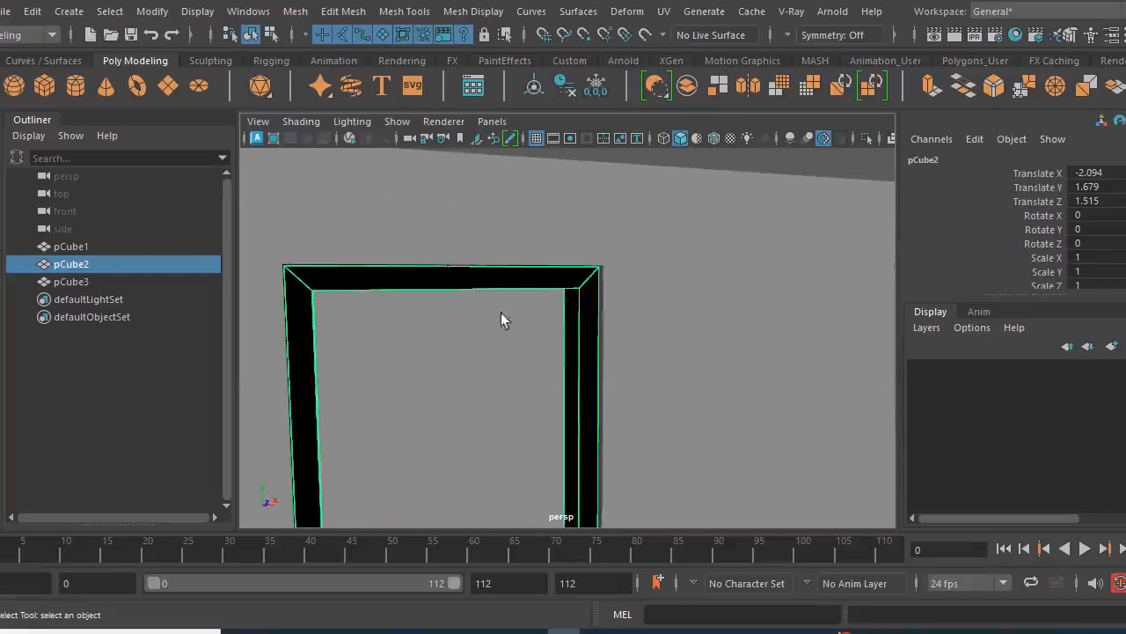
click(456, 19)
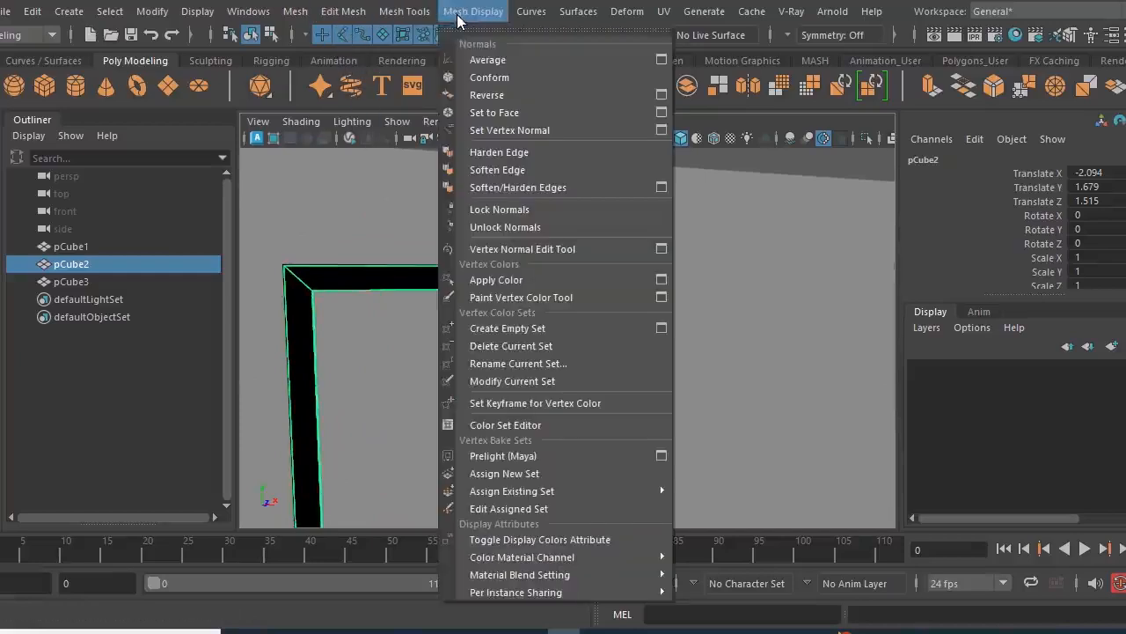
click(478, 93)
alt+right_drag(538, 338, 605, 415)
click(433, 205)
alt+drag(605, 414, 540, 382)
click(527, 400)
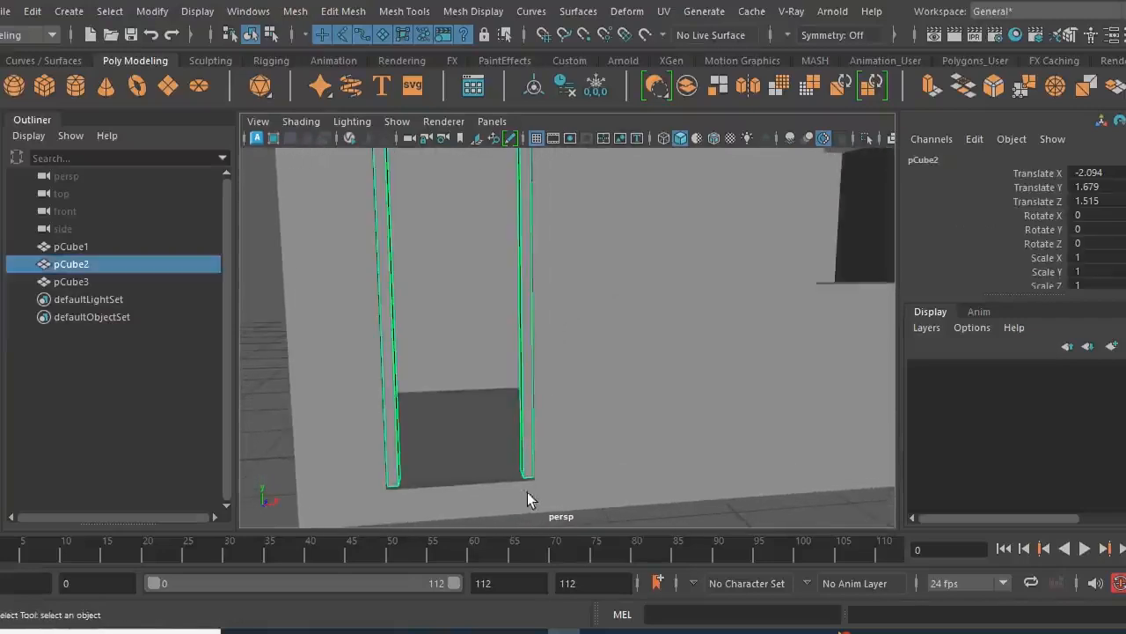
- In the front view, lower the door frame's bottom vertices slightly below the doorway's lower edge
key(space)
key(space)
alt+middle_drag(461, 503, 524, 457)
scroll(634, 423, up, 6)
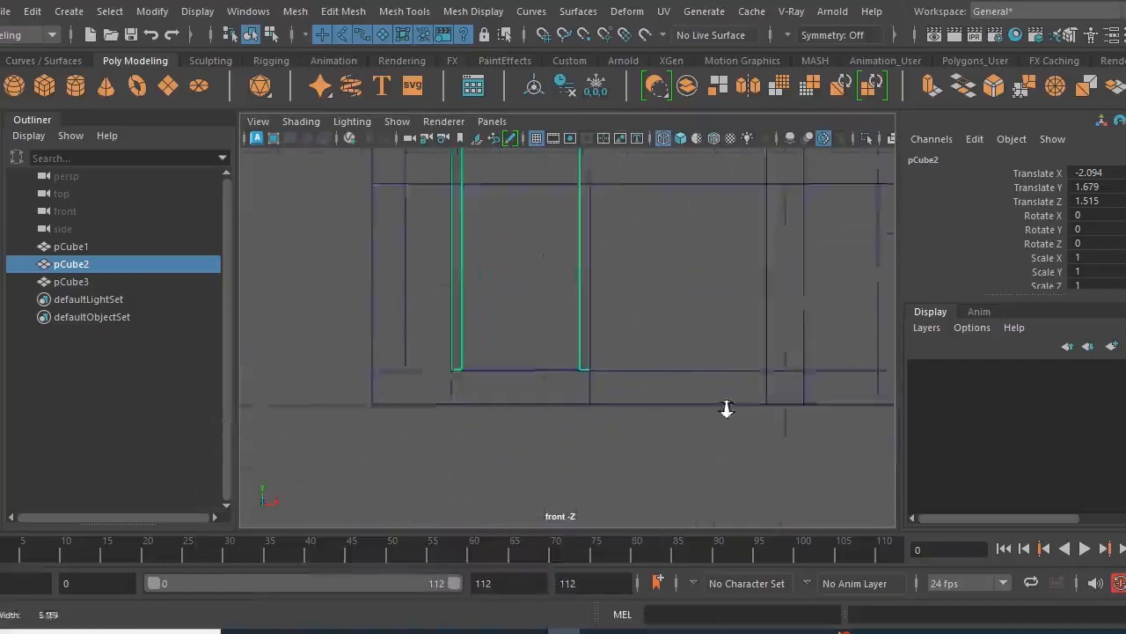
right_drag(633, 327, 475, 347)
drag(429, 412, 688, 451)
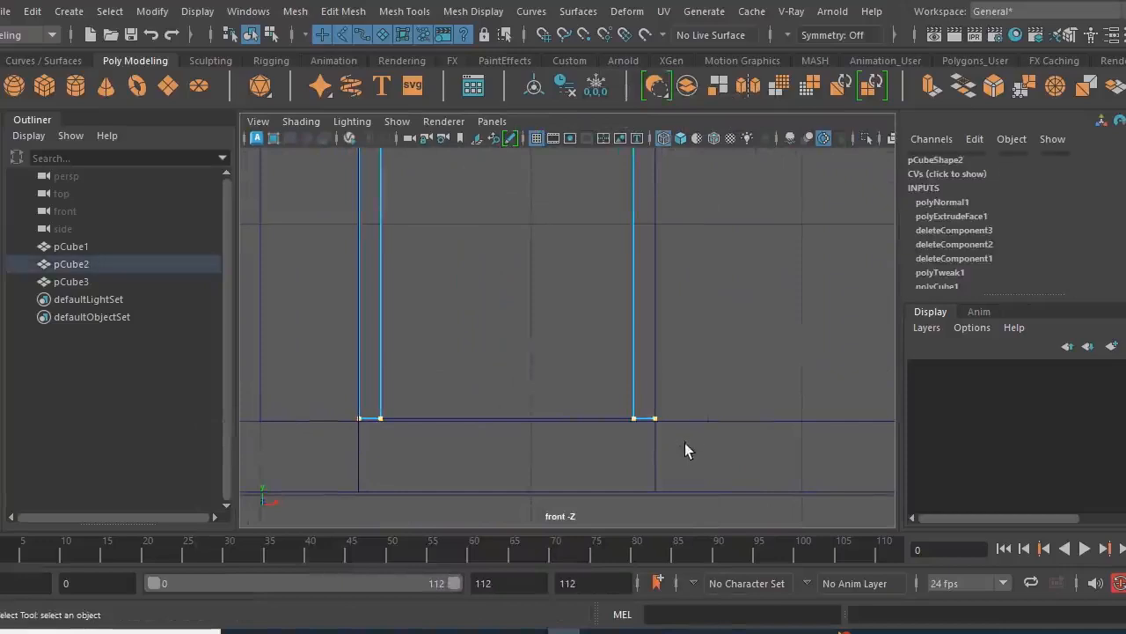
key(w)
drag(505, 331, 505, 337)
- Move the door frame's right outer vertices slightly outward, past the right edge of the doorway
scroll(601, 364, down, 1)
alt+middle_drag(584, 274, 591, 427)
scroll(591, 413, down, 1)
alt+middle_drag(623, 286, 629, 414)
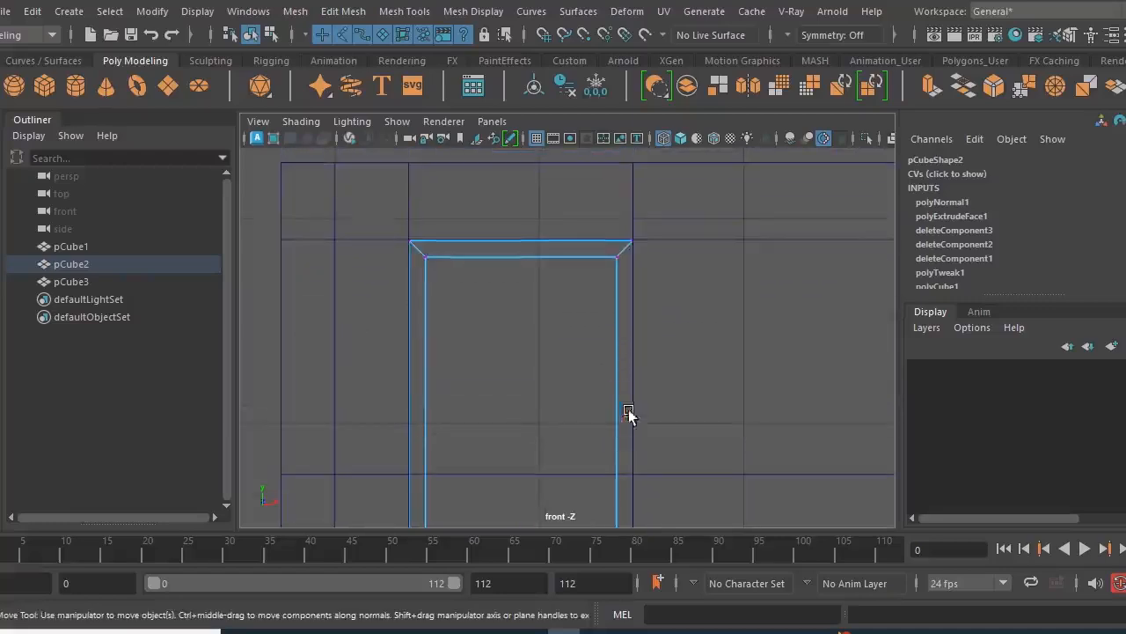
drag(698, 181, 627, 526)
scroll(664, 390, down, 1)
scroll(664, 390, down, 3)
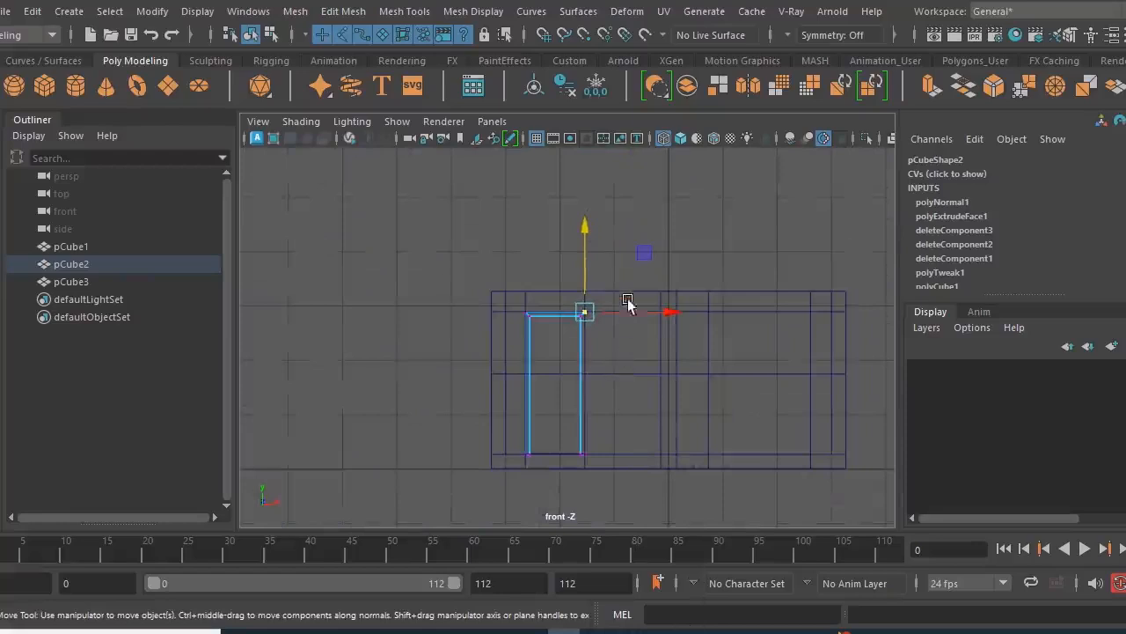
drag(619, 427, 579, 498)
scroll(585, 484, up, 3)
alt+middle_drag(546, 440, 493, 352)
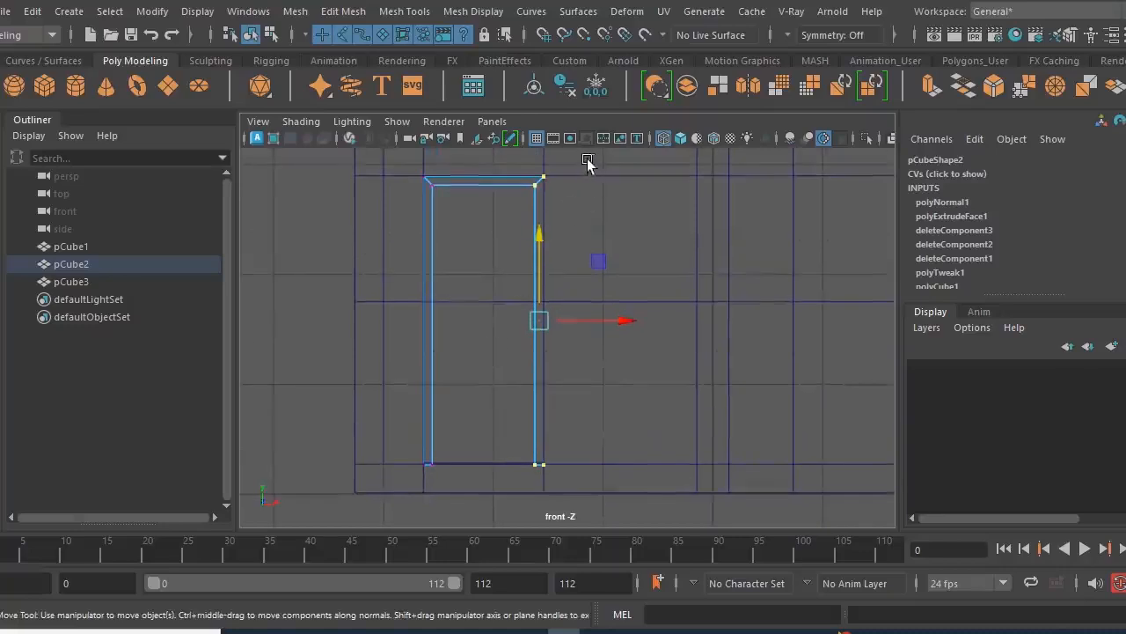
drag(548, 387, 540, 506)
alt+right_drag(550, 488, 792, 462)
alt+middle_drag(522, 343, 553, 449)
alt+right_drag(490, 392, 636, 469)
drag(627, 464, 633, 464)
alt+right_drag(695, 375, 612, 413)
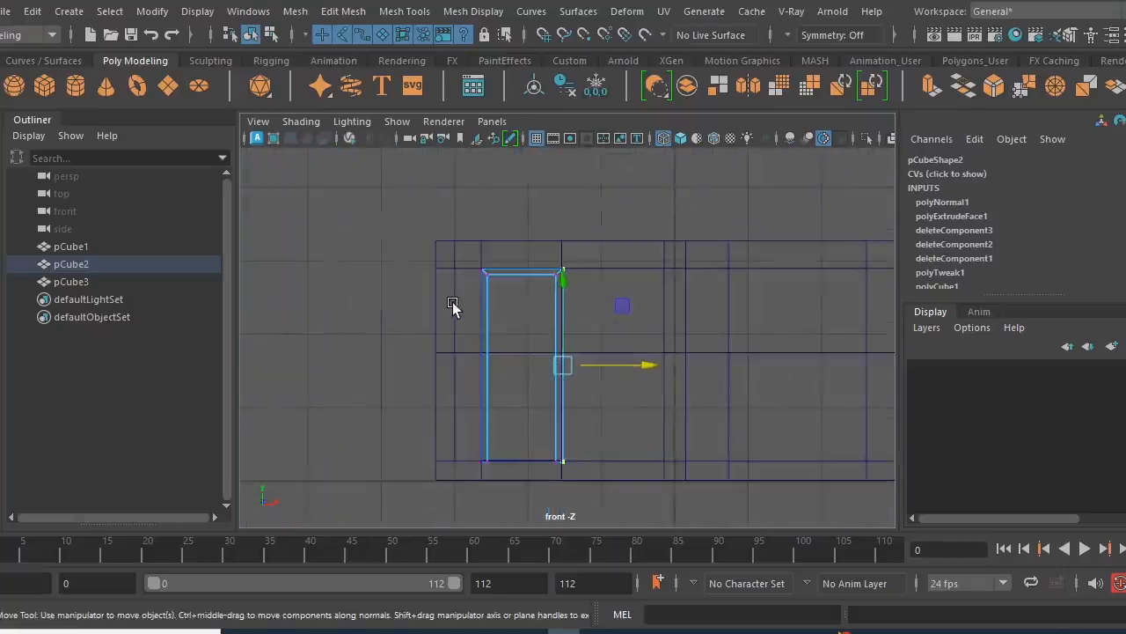
- Move the door frame's left outer vertices slightly outward, past the left edge of the doorway
scroll(452, 304, up, 2)
drag(408, 234, 448, 548)
alt+middle_drag(388, 409, 483, 393)
alt+right_drag(455, 368, 655, 466)
middle_drag(605, 438, 602, 437)
- Raise the door frame's top outer vertices slightly above the doorway to about Y 2.911, and return to object mode
scroll(622, 426, down, 2)
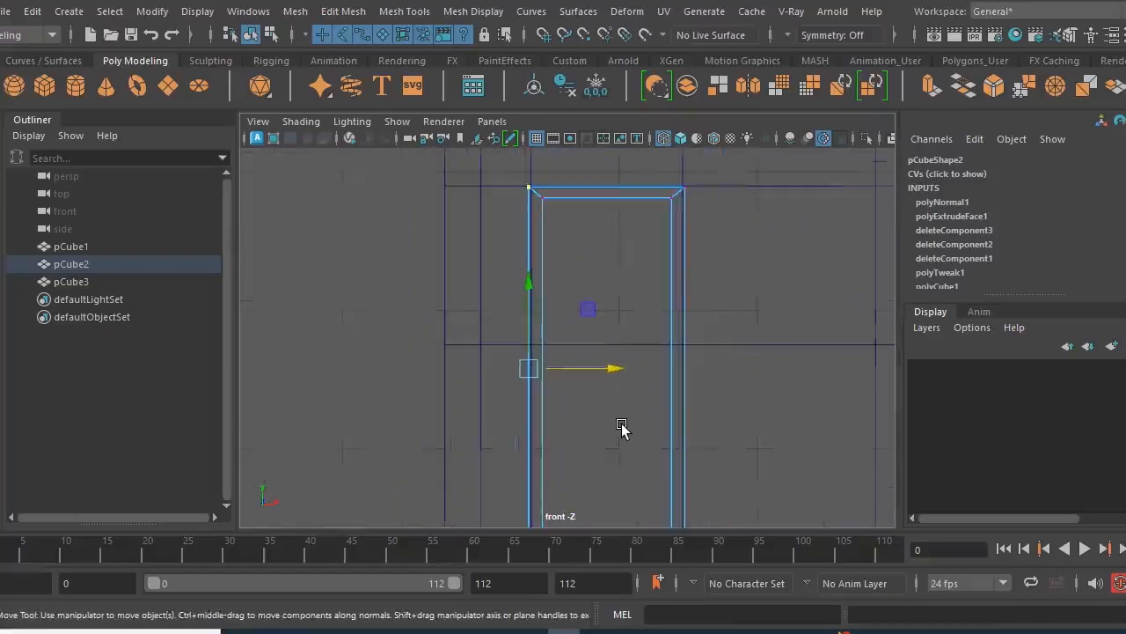
click(1, 132)
alt+right_drag(722, 336, 594, 344)
alt+middle_drag(581, 351, 437, 336)
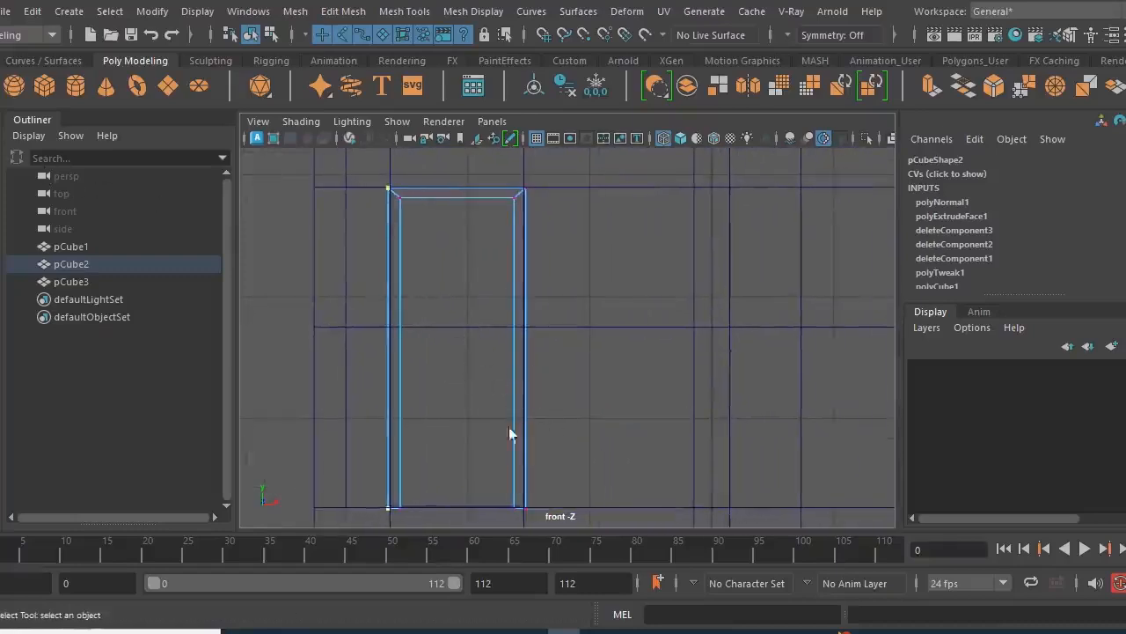
alt+middle_drag(473, 288, 571, 395)
alt+right_drag(574, 353, 711, 388)
drag(319, 204, 688, 255)
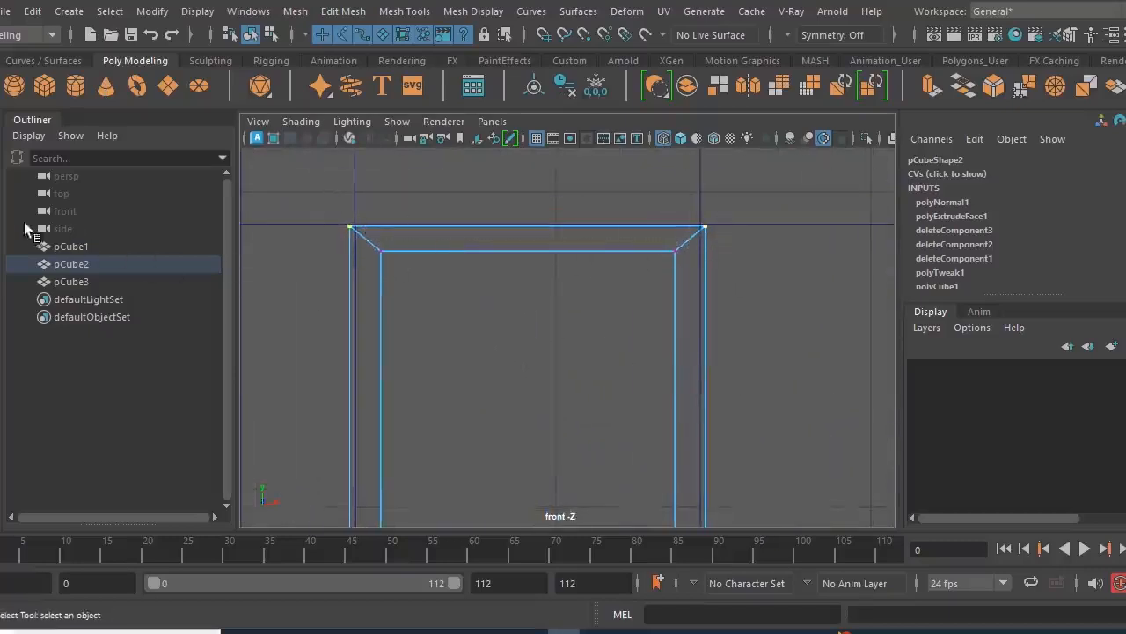
key(w)
drag(528, 201, 523, 187)
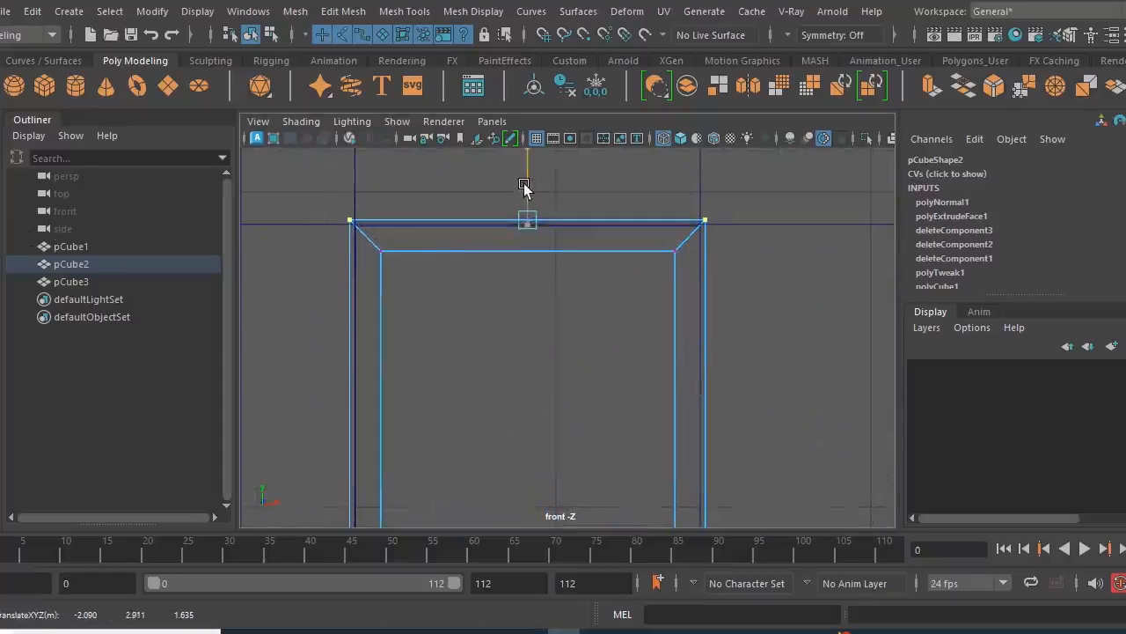
key(q)
alt+right_drag(496, 263, 401, 264)
right_drag(317, 211, 400, 101)
click(549, 368)
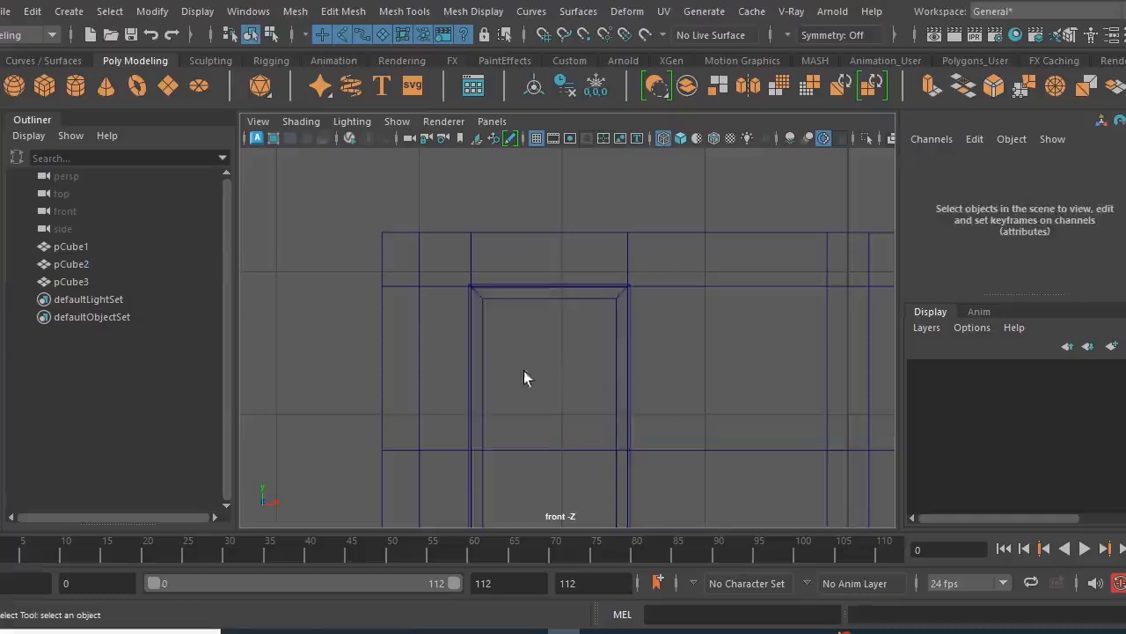
- In the perspective view, move the door copy from behind the house to just in front of the frame at Z 2.073
key(space)
key(space)
alt+right_drag(661, 280, 447, 313)
alt+drag(446, 313, 625, 447)
click(395, 332)
key(w)
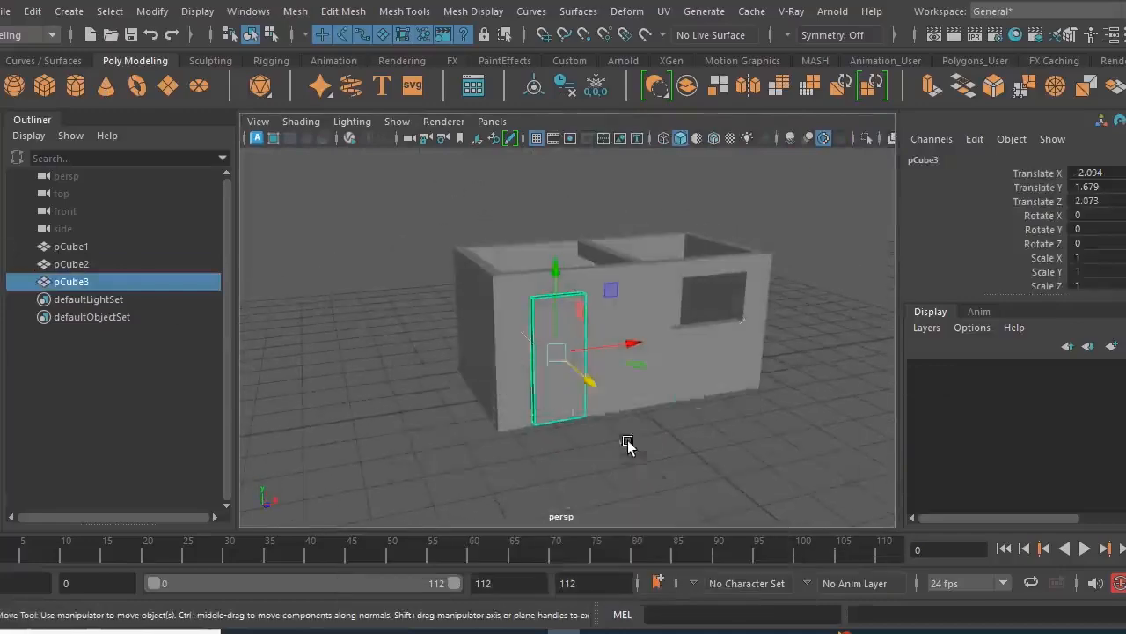
- In the front view, select the door copy's top vertices and nudge them vertically to adjust the door's height
key(space)
key(space)
scroll(528, 453, up, 3)
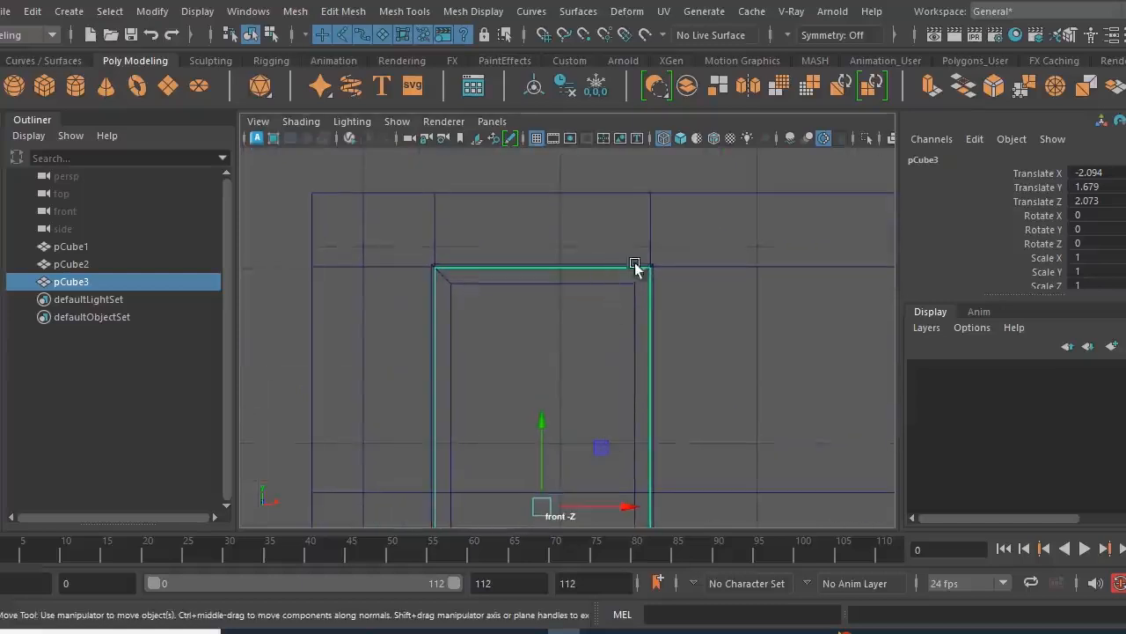
scroll(607, 286, up, 2)
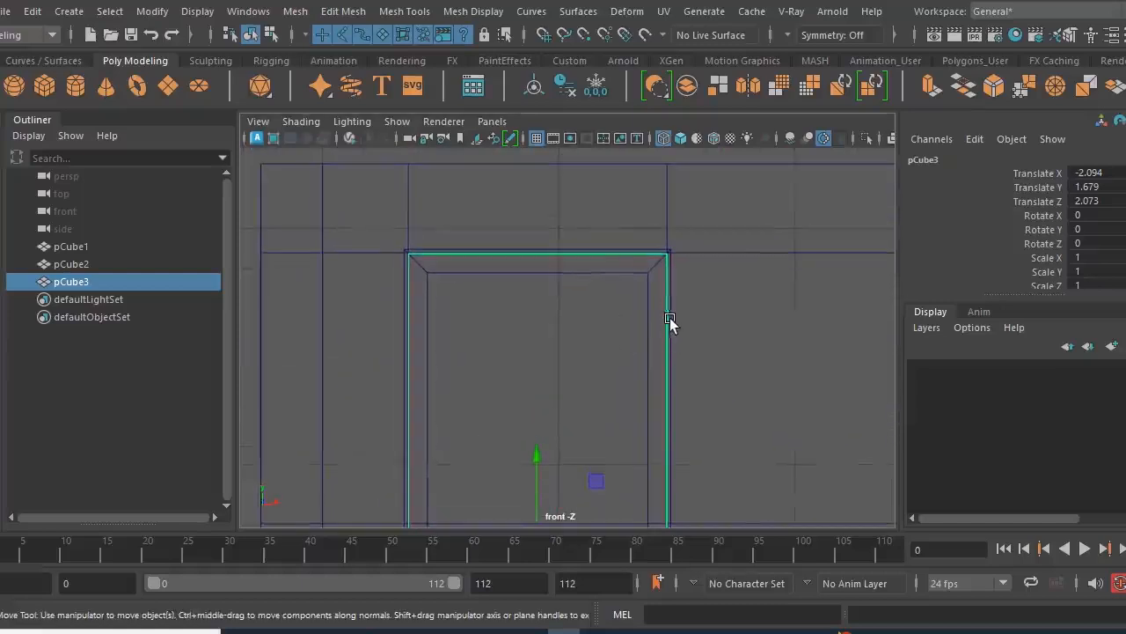
right_drag(670, 317, 592, 128)
drag(367, 238, 691, 282)
drag(539, 186, 538, 187)
- In the front view, fit the door panel's top and right-side vertices to the inner edges of the frame
alt+middle_drag(577, 374, 577, 235)
scroll(726, 336, down, 5)
alt+middle_drag(637, 404, 655, 254)
alt+right_drag(509, 398, 804, 470)
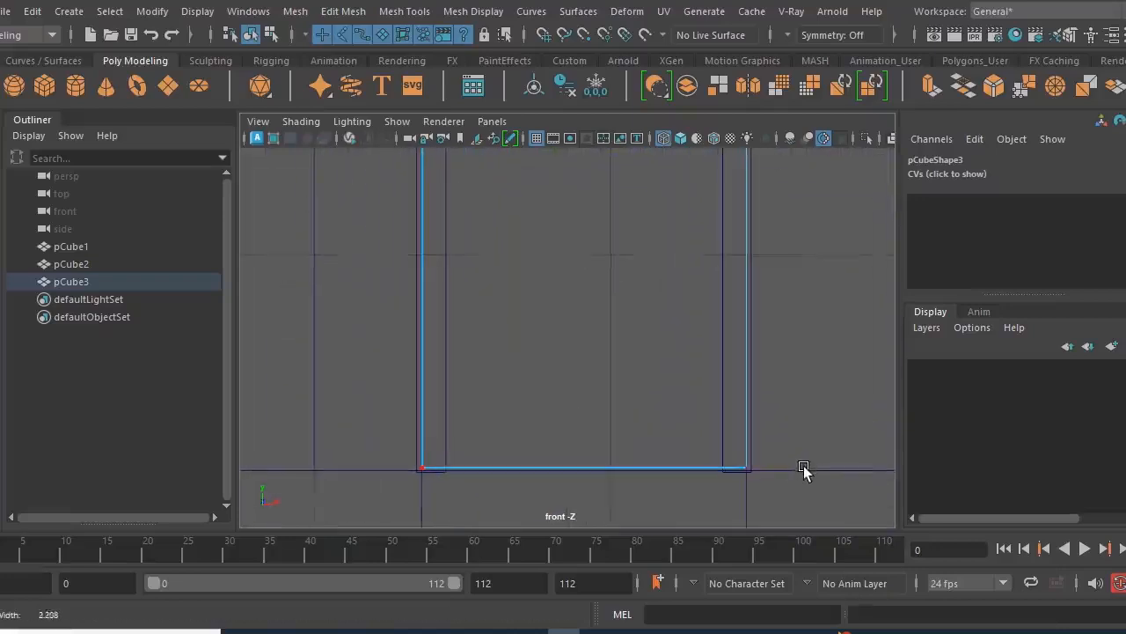
scroll(803, 469, down, 4)
alt+middle_drag(736, 284, 705, 437)
scroll(723, 398, down, 3)
drag(619, 409, 581, 521)
alt+right_drag(592, 414, 775, 407)
drag(770, 384, 746, 384)
- Move the door panel's left-side vertices inward to the frame's inner edge at about X -2.555, and return to object mode
scroll(638, 383, down, 3)
drag(455, 194, 539, 523)
scroll(525, 440, up, 6)
middle_drag(445, 426, 487, 445)
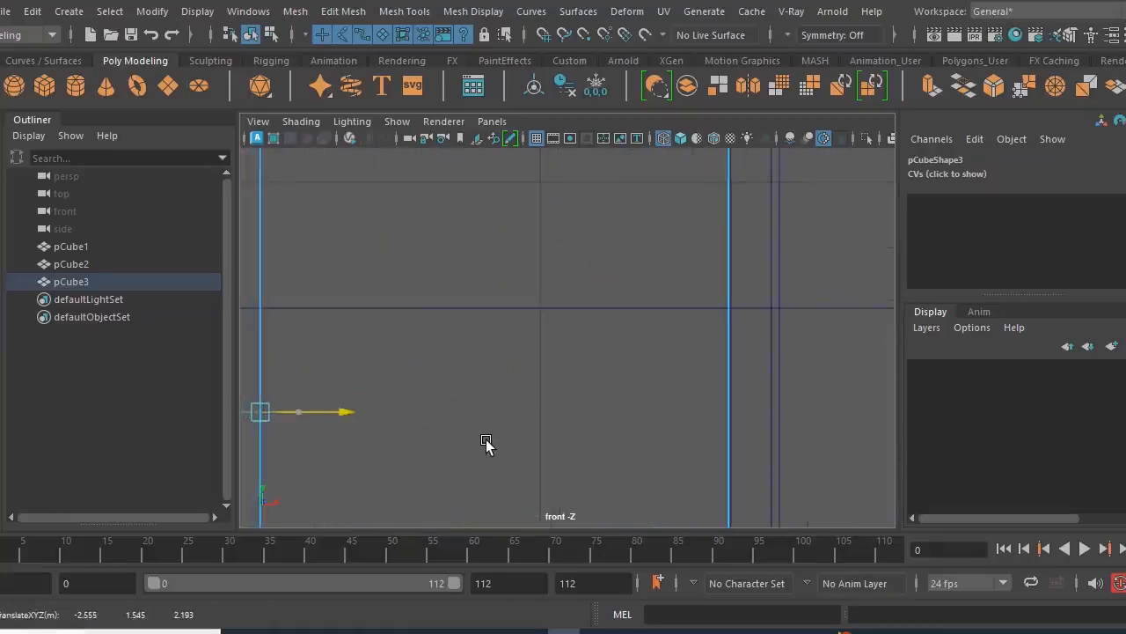
scroll(528, 417, down, 5)
scroll(560, 420, down, 2)
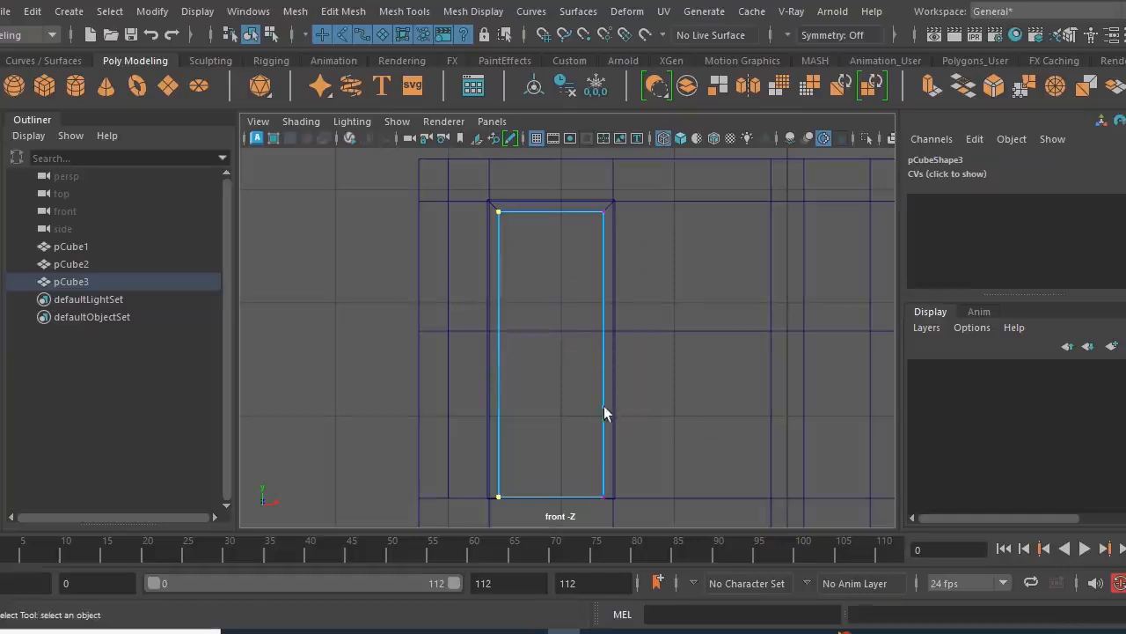
right_drag(302, 128, 389, 104)
key(space)
- In the side view, move the door panel back into the depth of the frame, to Z 1.516
key(space)
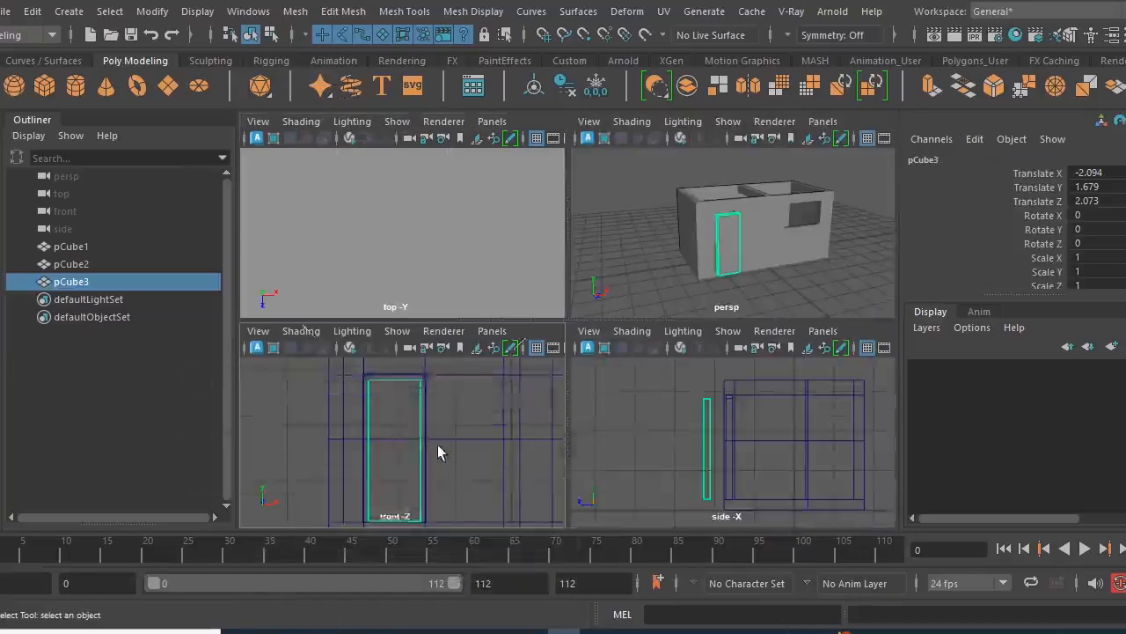
key(space)
key(space)
scroll(585, 436, up, 3)
key(w)
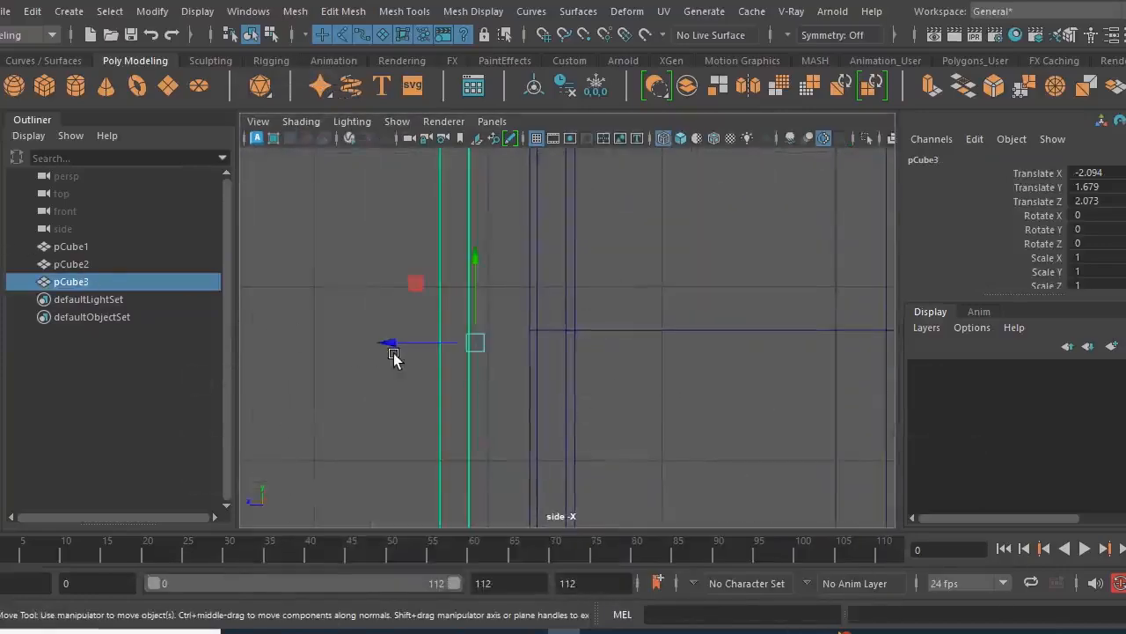
drag(389, 342, 486, 376)
alt+right_drag(523, 373, 848, 481)
drag(506, 356, 505, 355)
key(r)
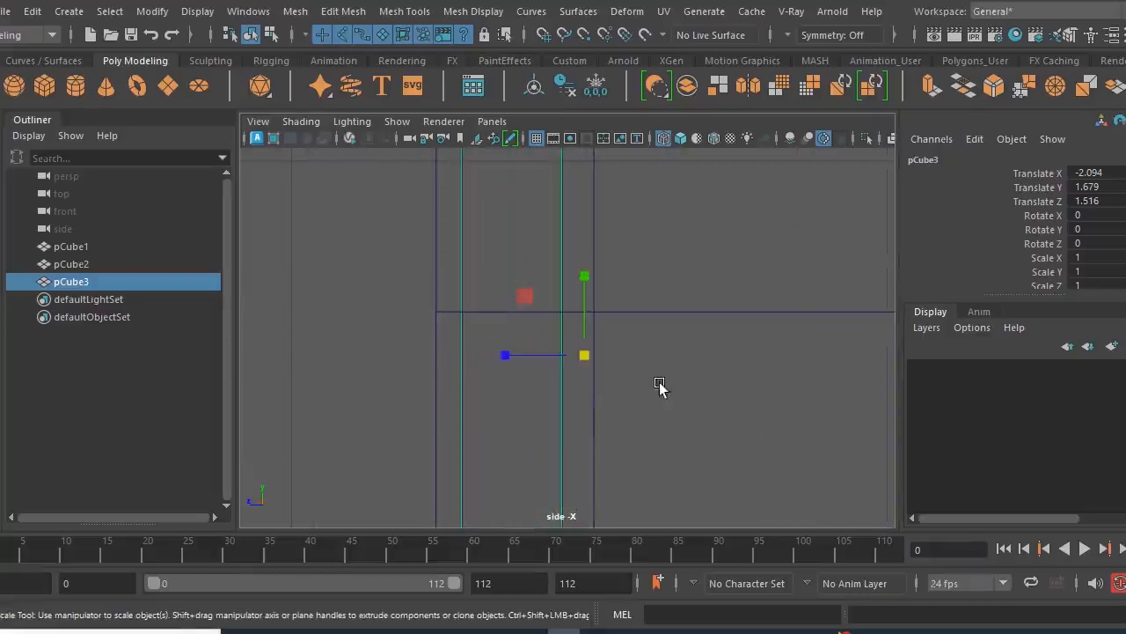
drag(509, 356, 538, 364)
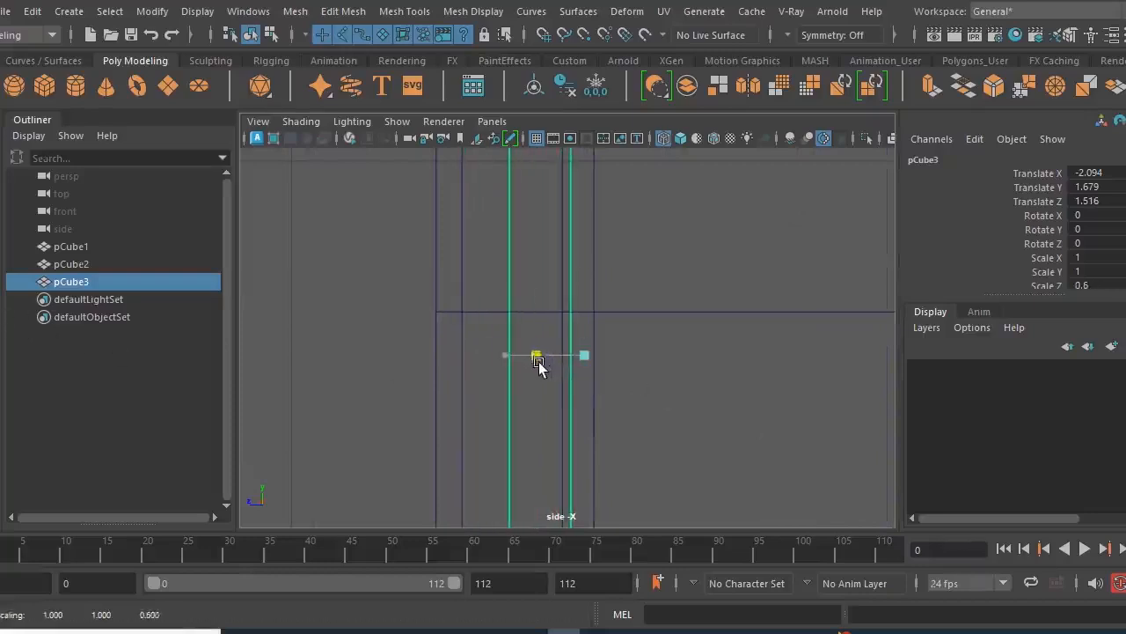
key(ctrl+z)
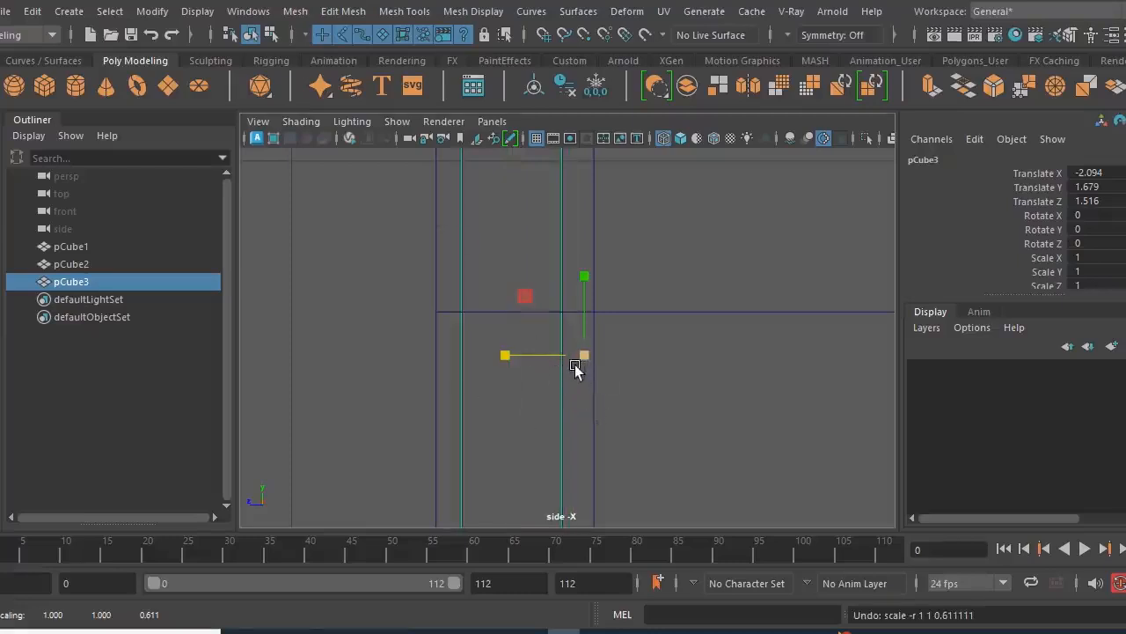
scroll(578, 359, down, 4)
scroll(582, 369, up, 3)
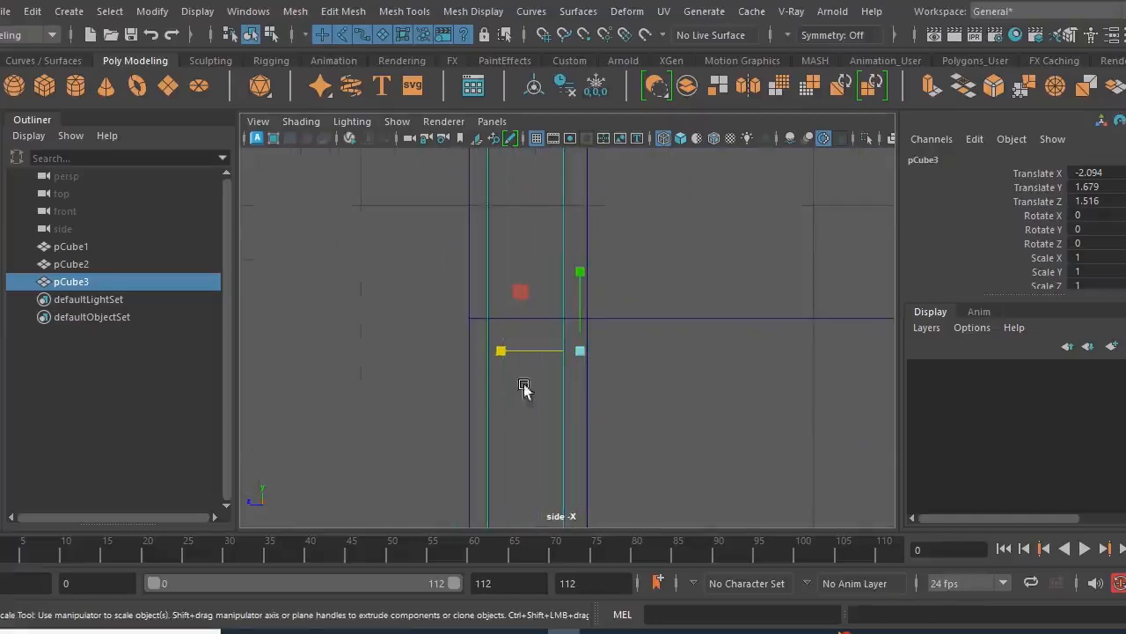
drag(509, 355, 536, 359)
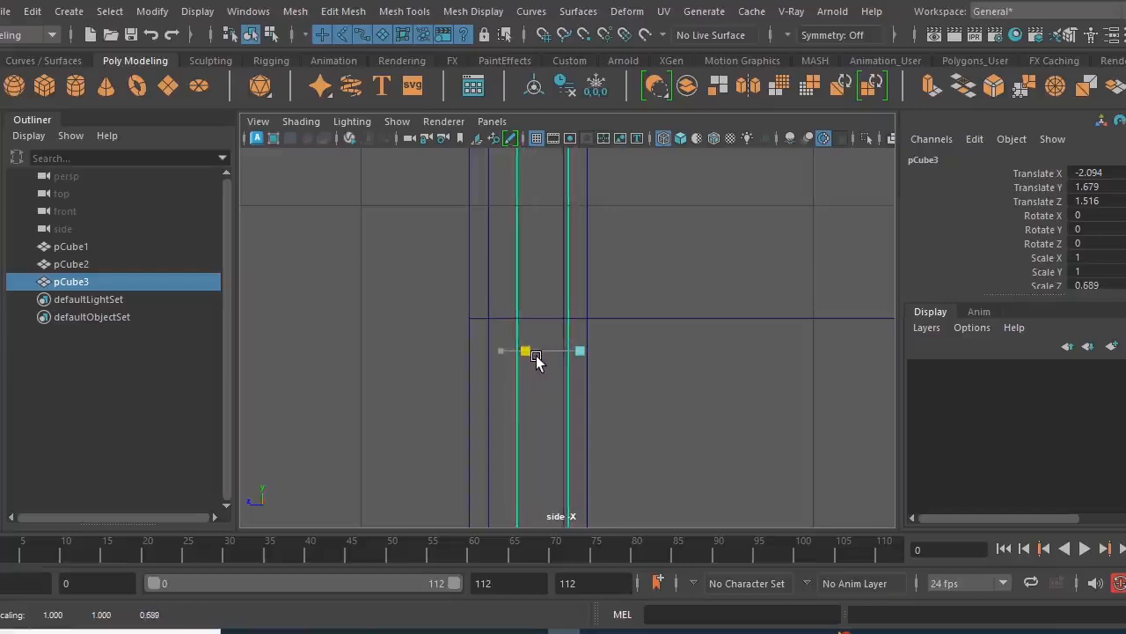
key(ctrl+z)
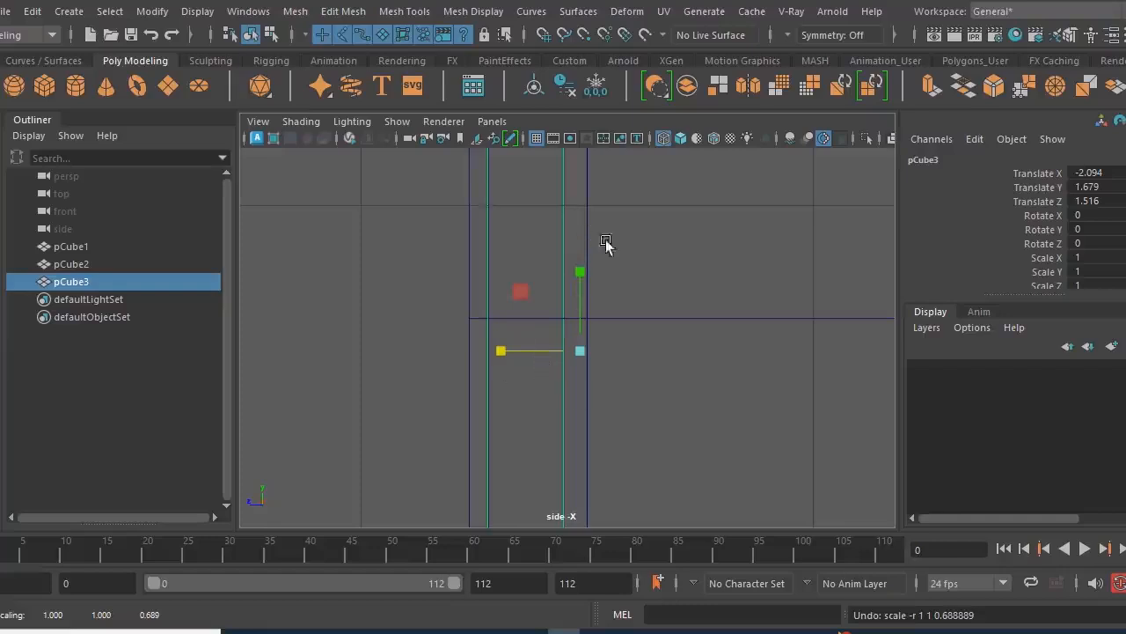
- Center the door panel's pivot and thin the panel to a Z scale of 0.635
click(533, 92)
drag(447, 408, 471, 415)
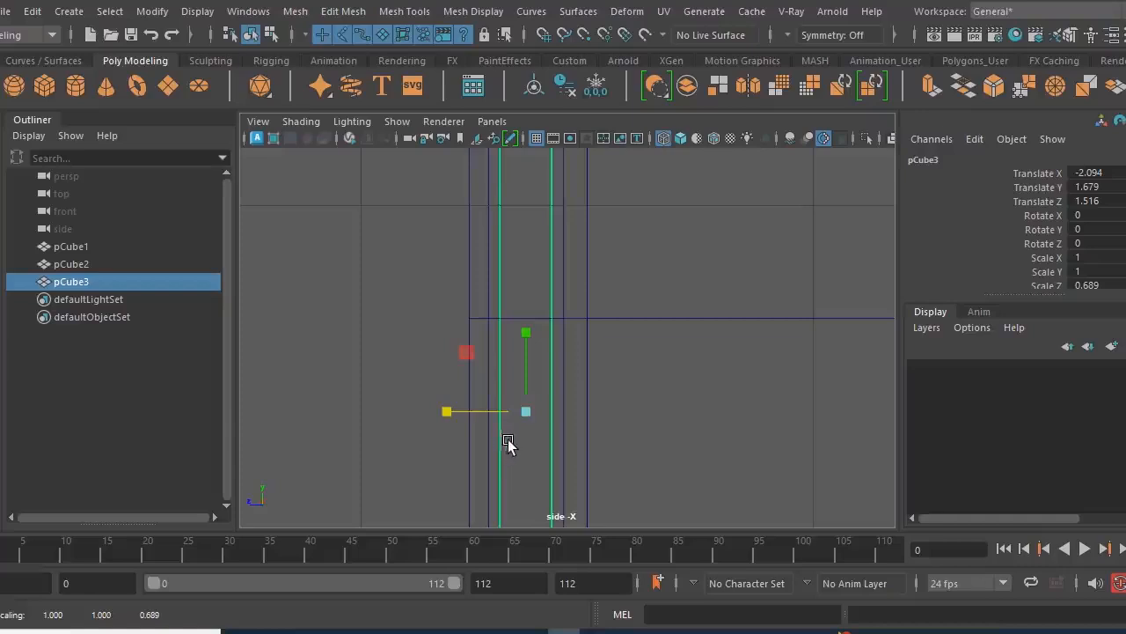
drag(451, 419, 457, 419)
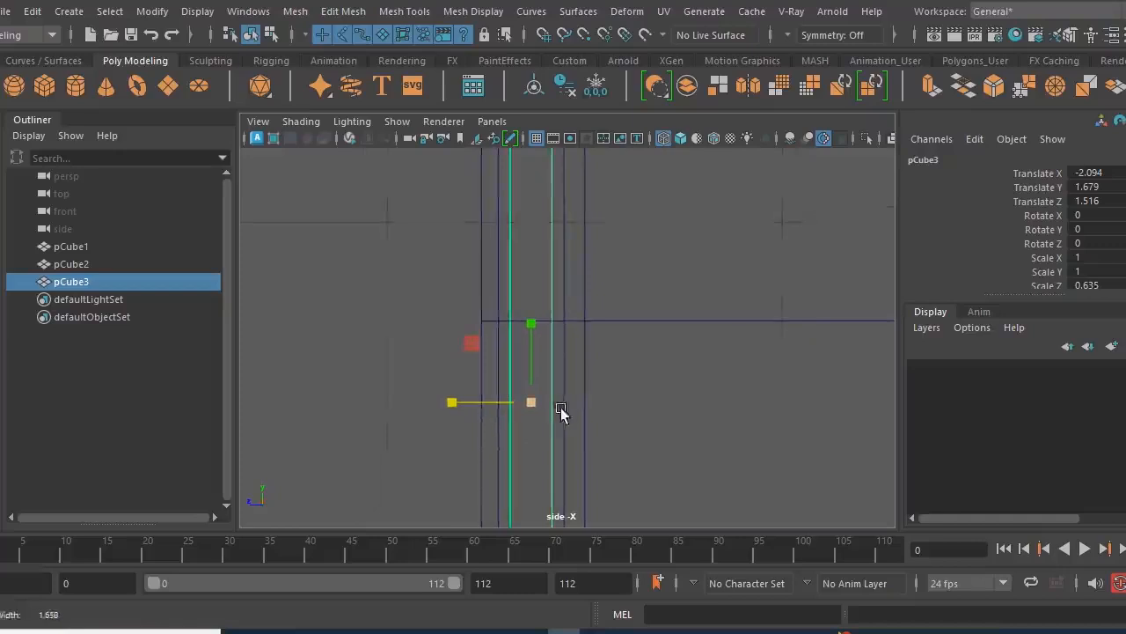
- In the perspective view, examine how the thinned door panel sits inside its frame and the front wall
key(space)
key(space)
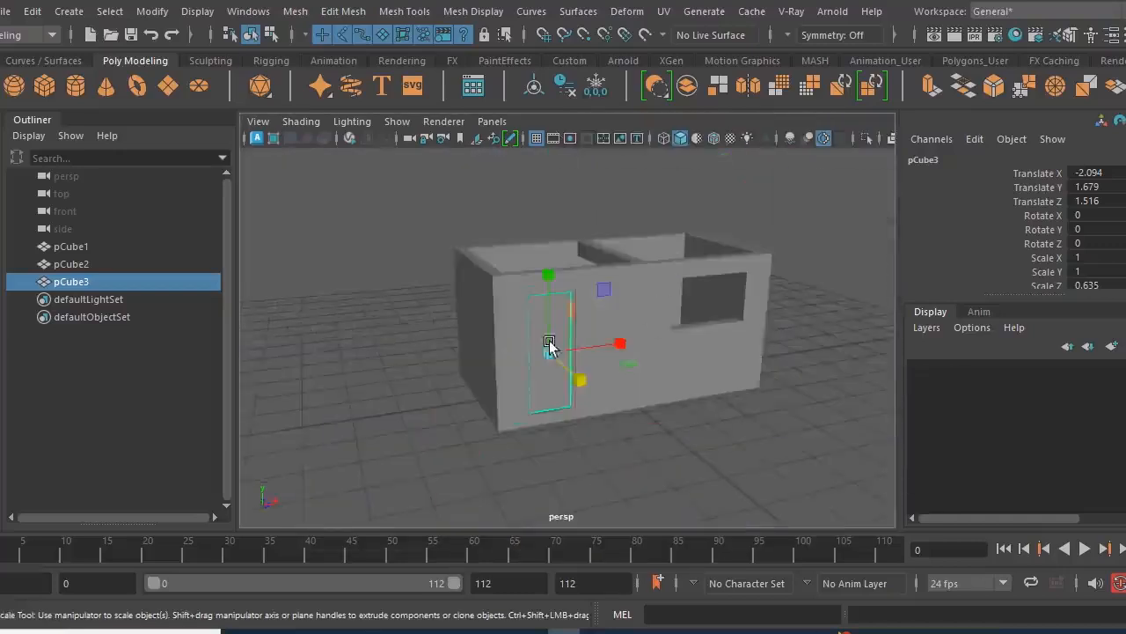
alt+right_drag(551, 349, 740, 455)
alt+drag(673, 447, 717, 449)
click(303, 278)
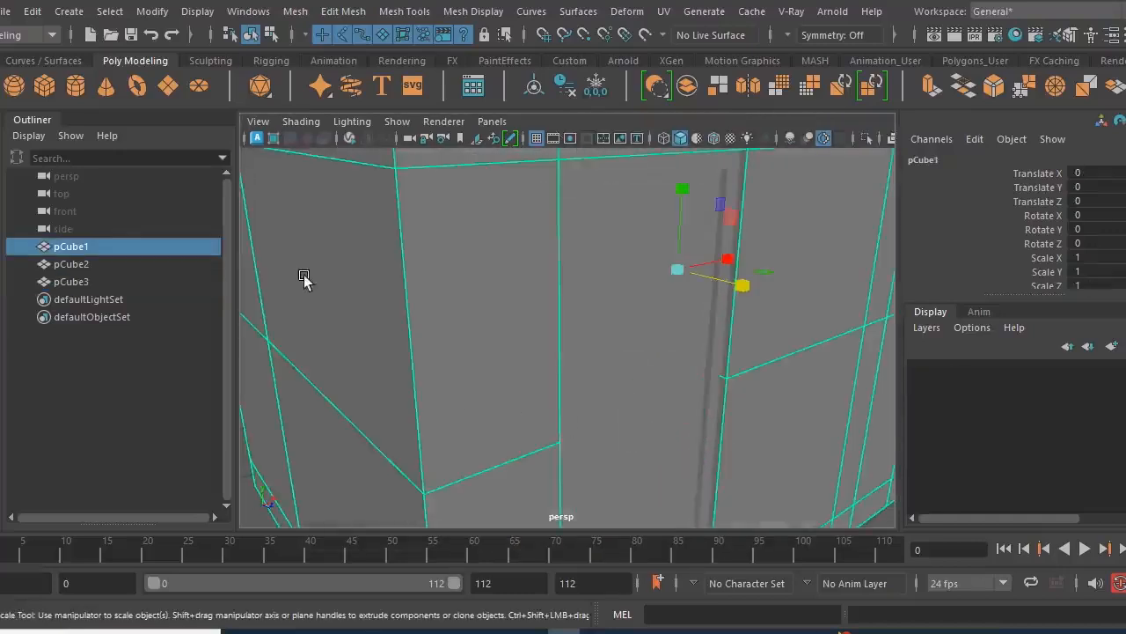
scroll(784, 415, down, 6)
click(715, 441)
alt+right_drag(635, 411, 738, 448)
alt+drag(738, 448, 650, 305)
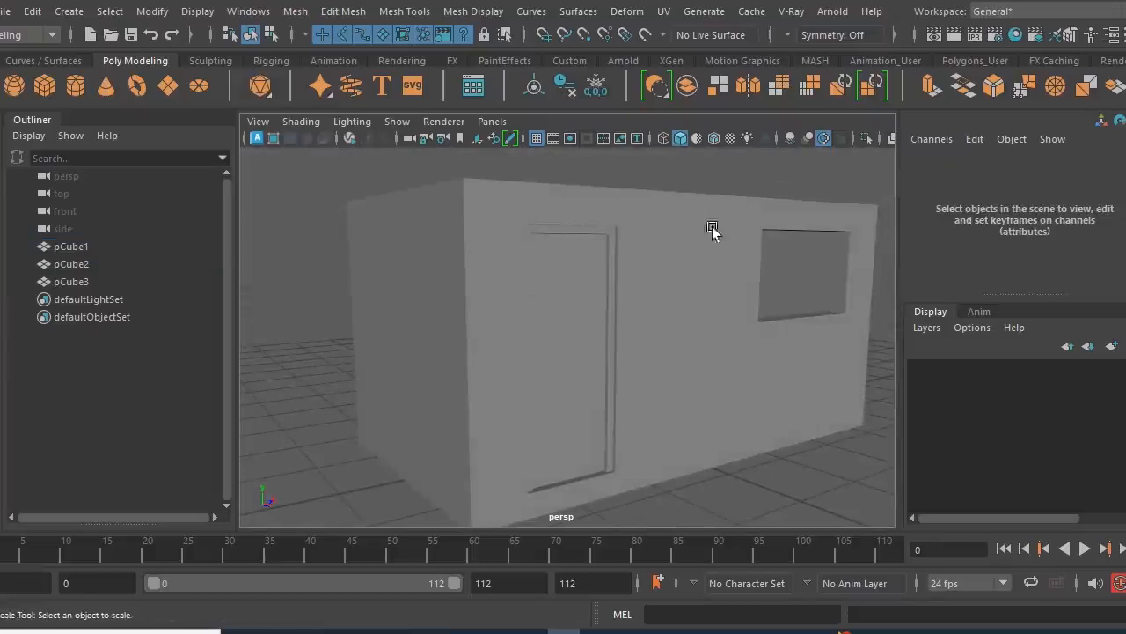
scroll(579, 255, up, 1)
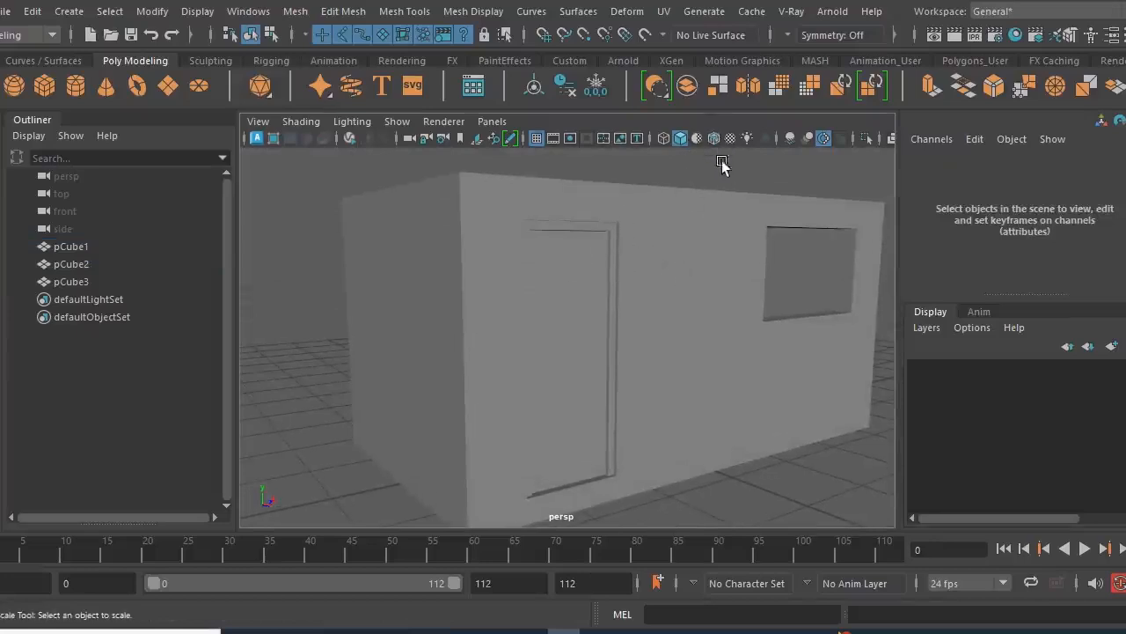
key(q)
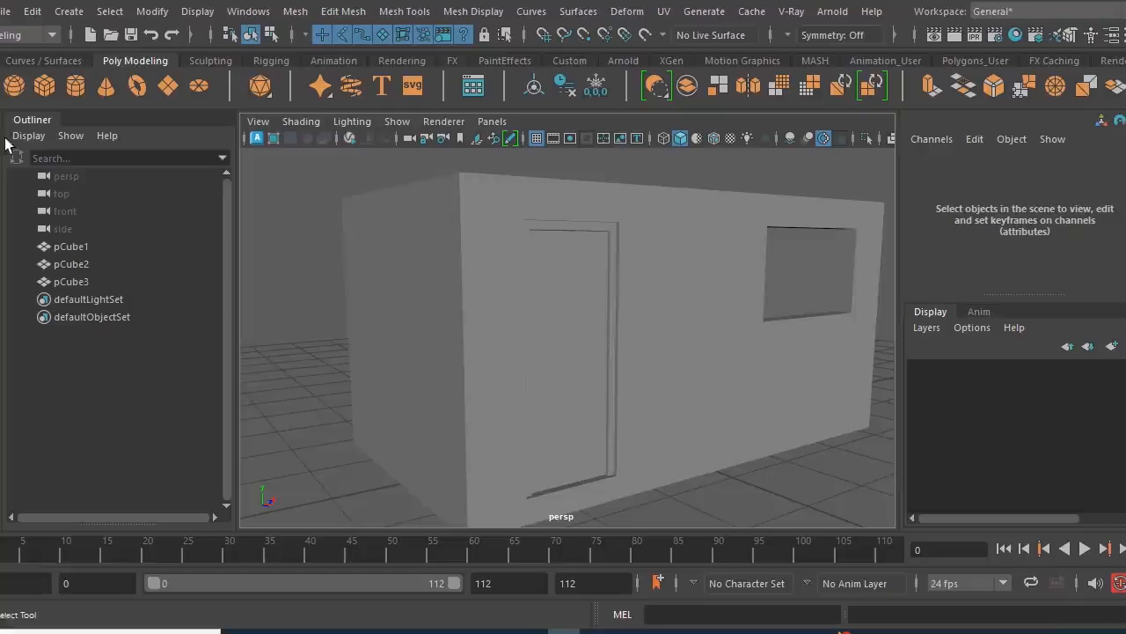
- Display the house as smooth shaded with its wireframe edges overlaid
click(663, 139)
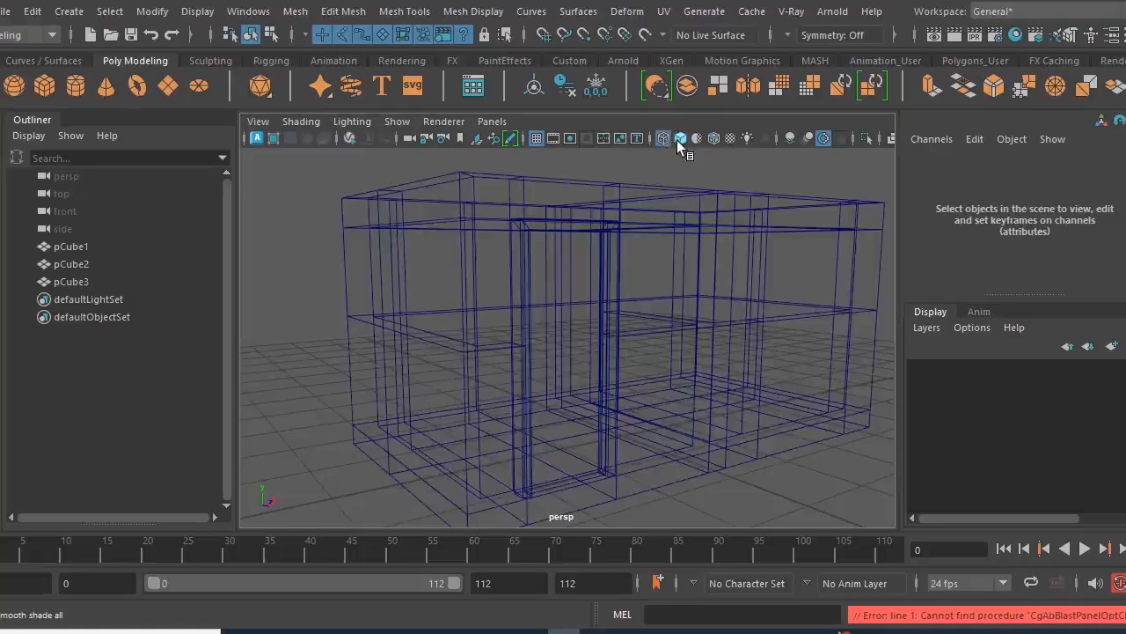
click(679, 139)
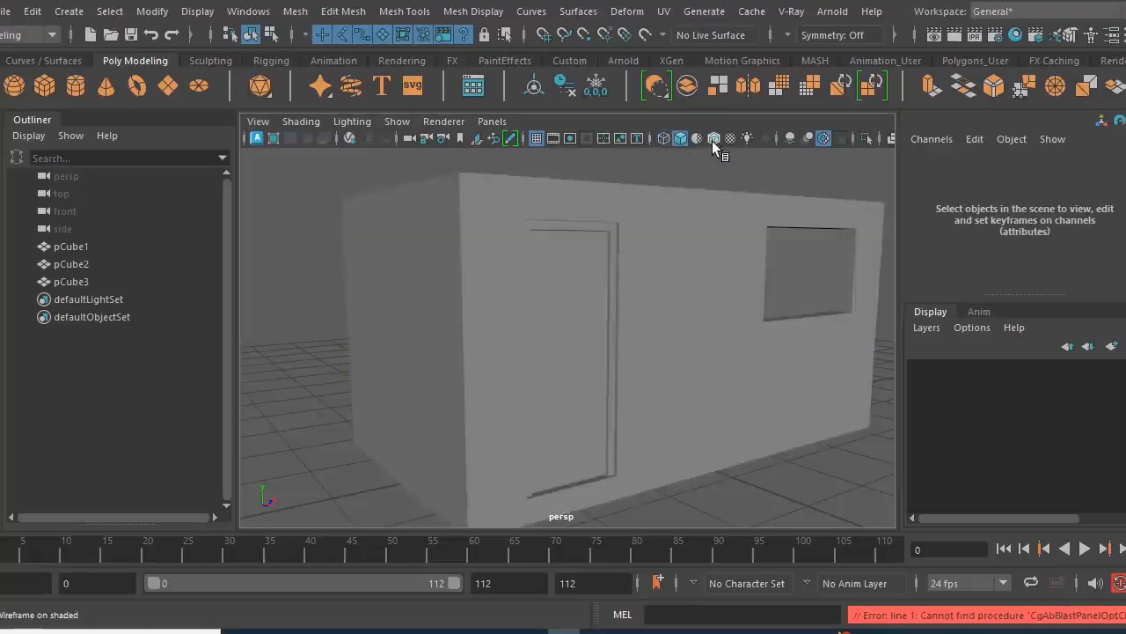
click(712, 139)
- Examine the door, its frame and the surrounding walls from several angles and up close
scroll(591, 283, up, 8)
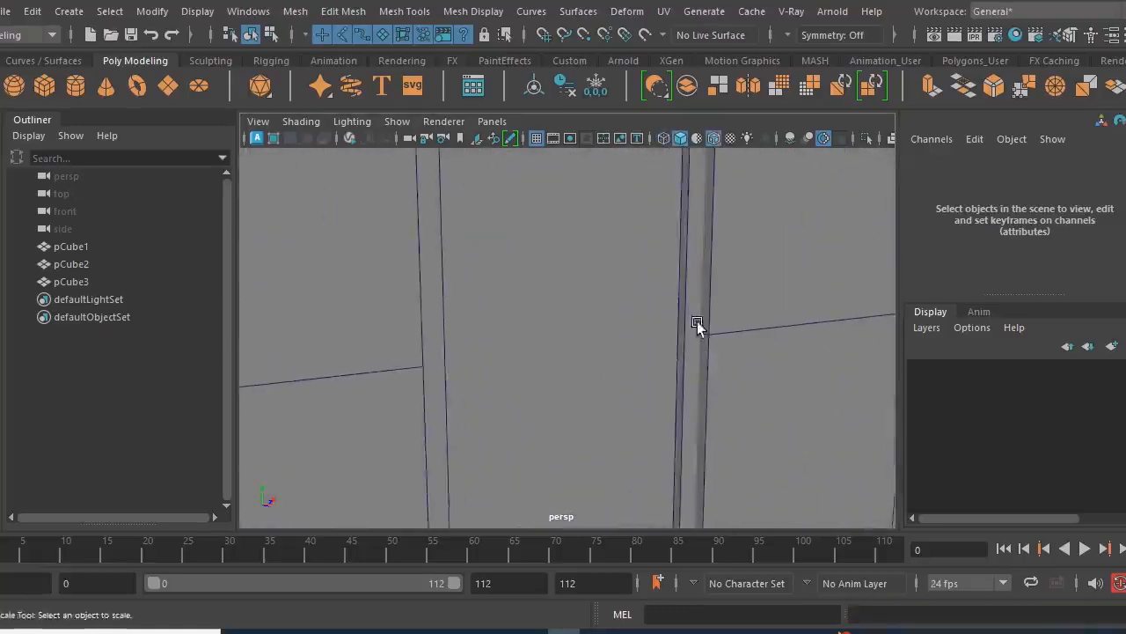
scroll(700, 344, down, 5)
alt+drag(629, 293, 486, 307)
scroll(556, 340, up, 2)
alt+middle_drag(556, 340, 626, 393)
alt+drag(510, 341, 586, 364)
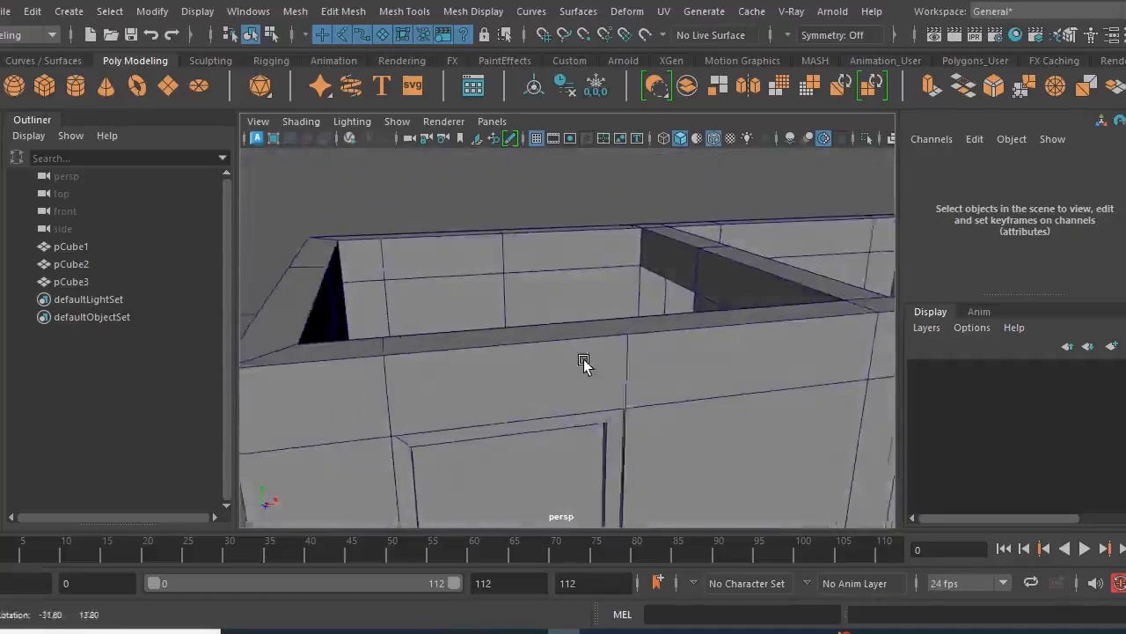
scroll(597, 349, down, 3)
alt+middle_drag(597, 345, 590, 320)
scroll(623, 393, down, 4)
alt+drag(590, 375, 563, 367)
scroll(573, 368, up, 2)
alt+middle_drag(574, 368, 566, 307)
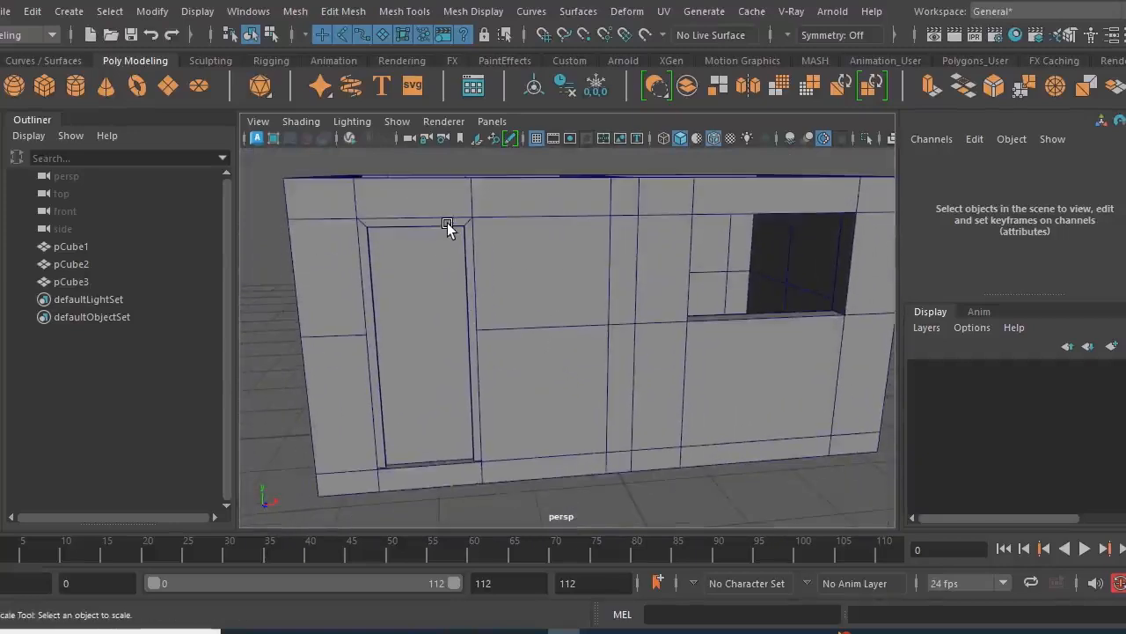
click(410, 244)
key(q)
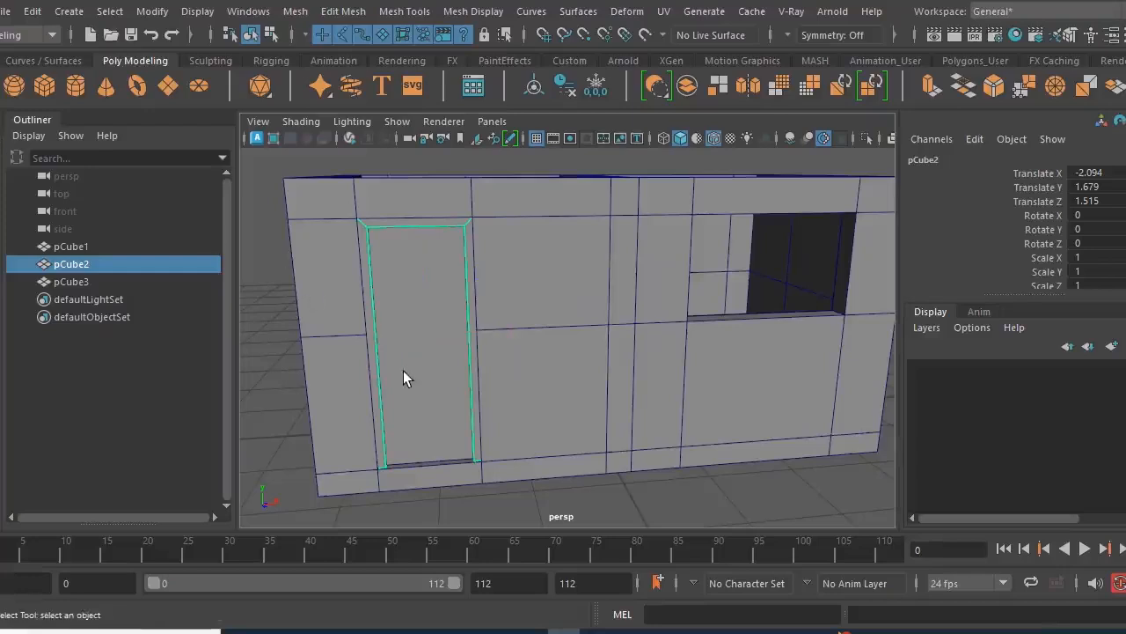
scroll(507, 372, up, 6)
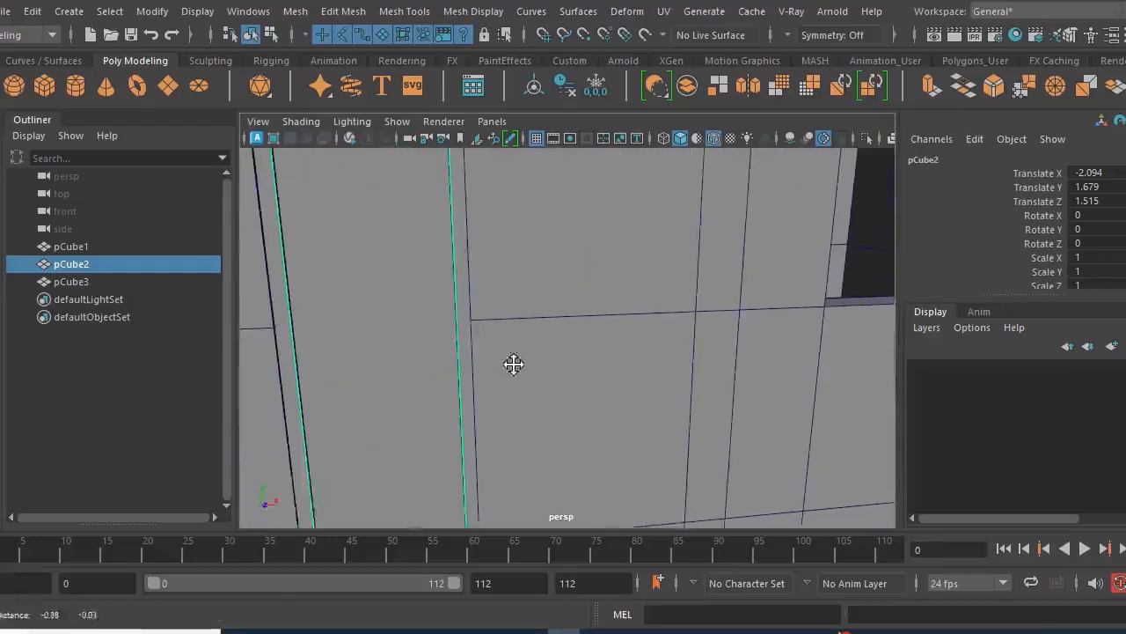
scroll(470, 330, down, 5)
alt+middle_drag(476, 339, 585, 320)
scroll(515, 359, up, 3)
scroll(561, 389, up, 3)
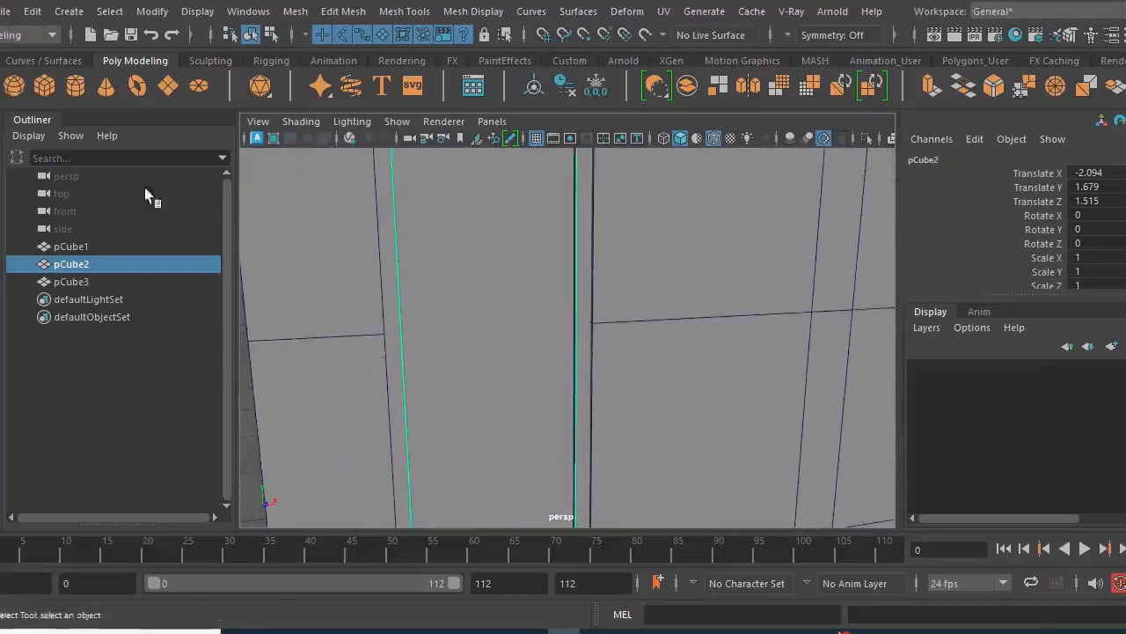
- Create a polygon cylinder and set its X rotation to 90
click(74, 85)
scroll(614, 333, down, 5)
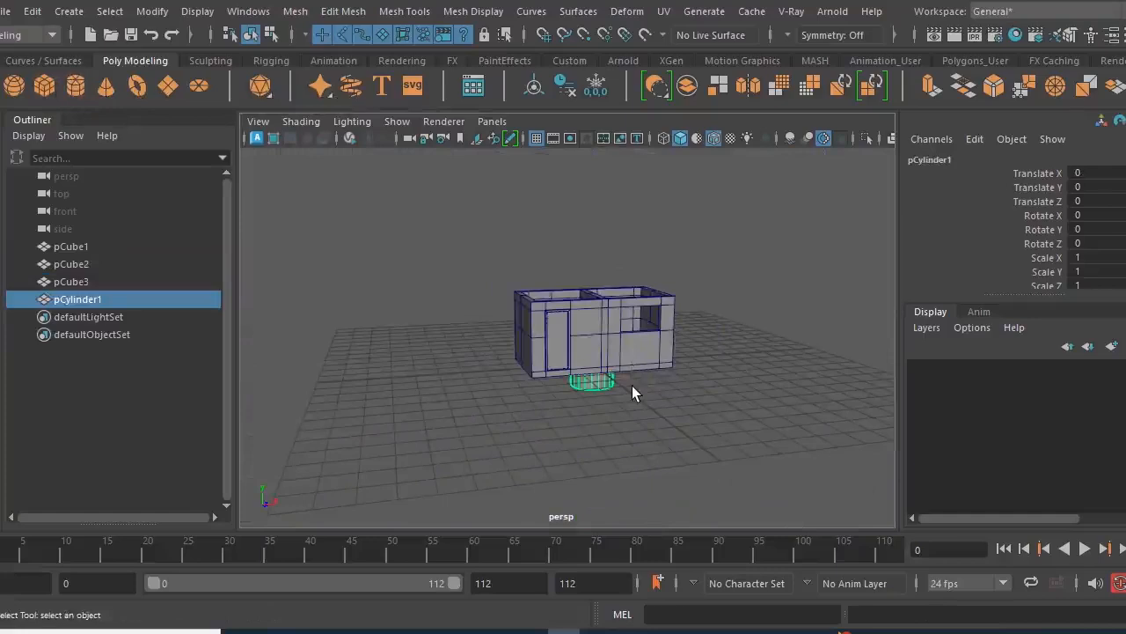
key(e)
drag(614, 325, 619, 420)
double_click(1104, 214)
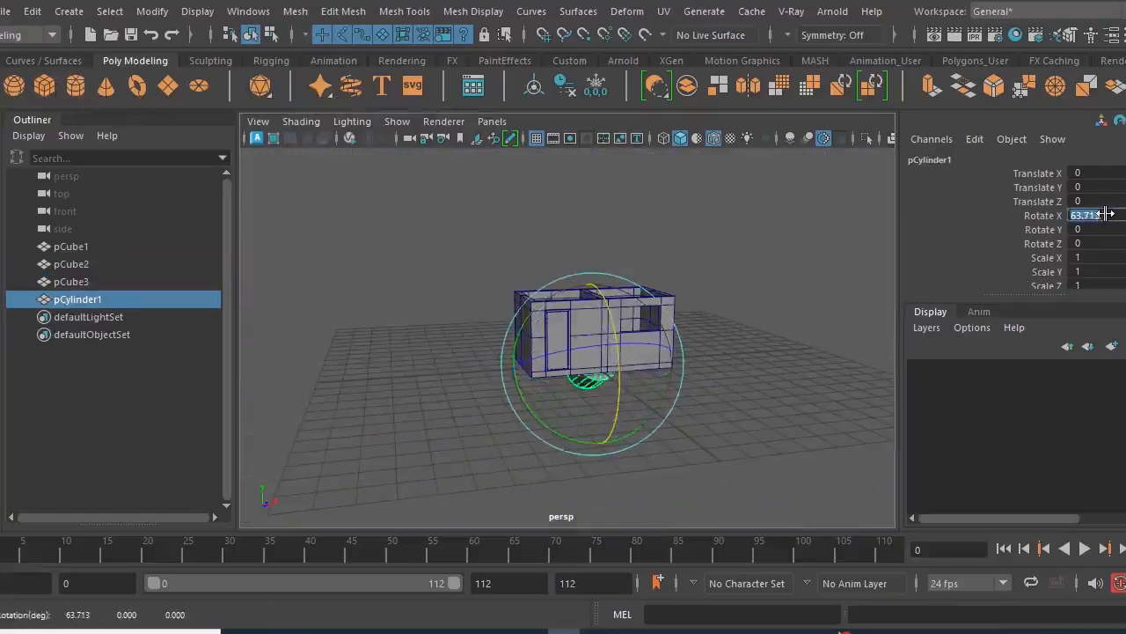
text(90)
key(Return)
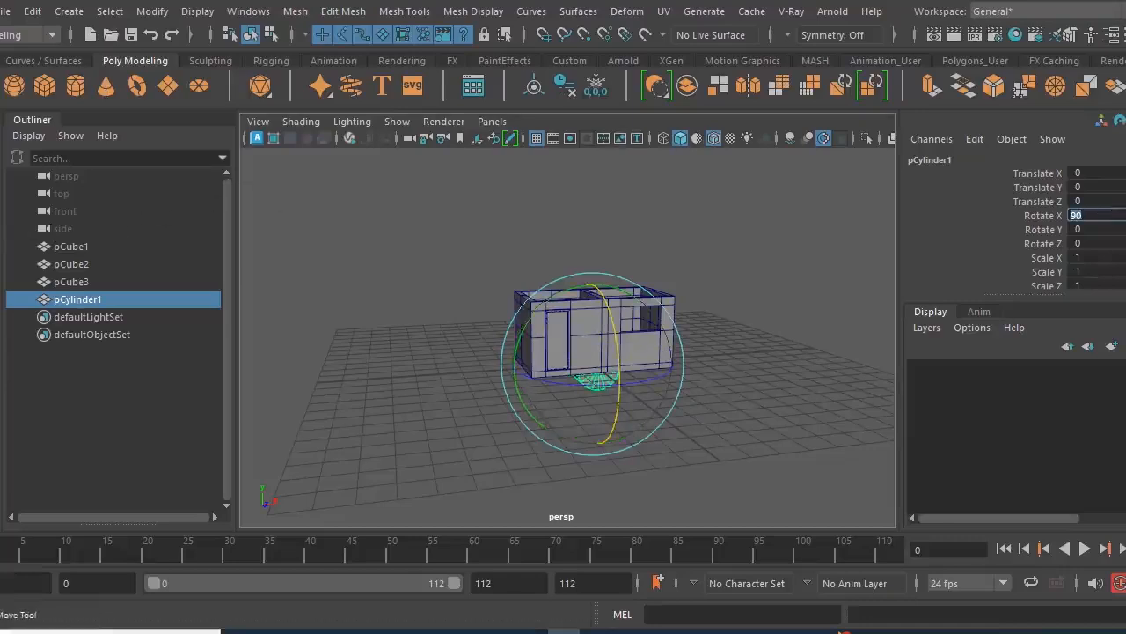
- Move the cylinder in front of the house to Z 3.442 and scale it uniformly to 0.01
key(w)
mouse_move(621, 390)
mouse_down()
mouse_move(649, 420)
mouse_move(603, 386)
mouse_up()
key(r)
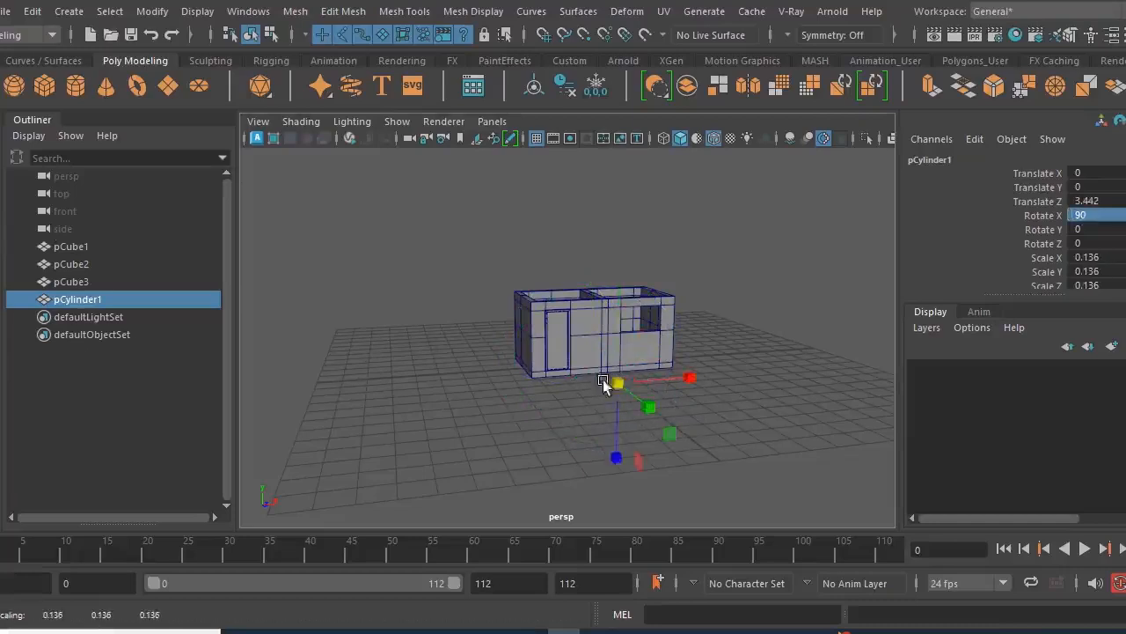
drag(1112, 258, 1114, 282)
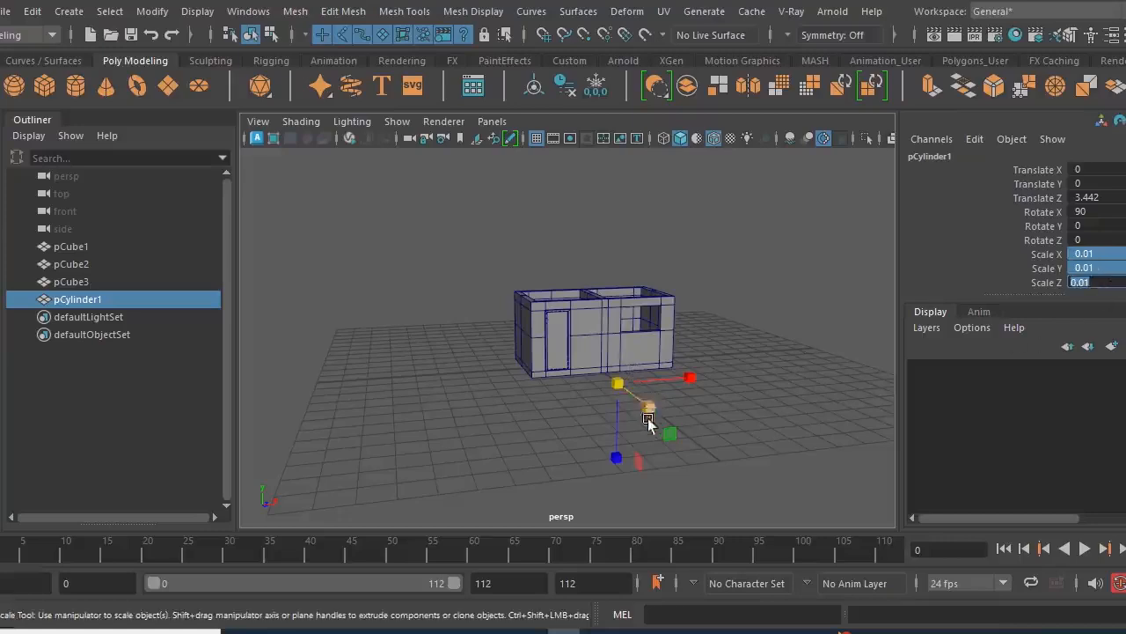
- Move the cylinder in front of the door panel at X -1.961, Y 1.798, Z 1.961, and set its scale to 0.05 on all axes
scroll(727, 457, up, 5)
alt+drag(704, 447, 261, 303)
key(w)
alt+drag(819, 422, 655, 243)
alt+drag(660, 329, 732, 339)
drag(835, 318, 528, 367)
scroll(550, 358, up, 5)
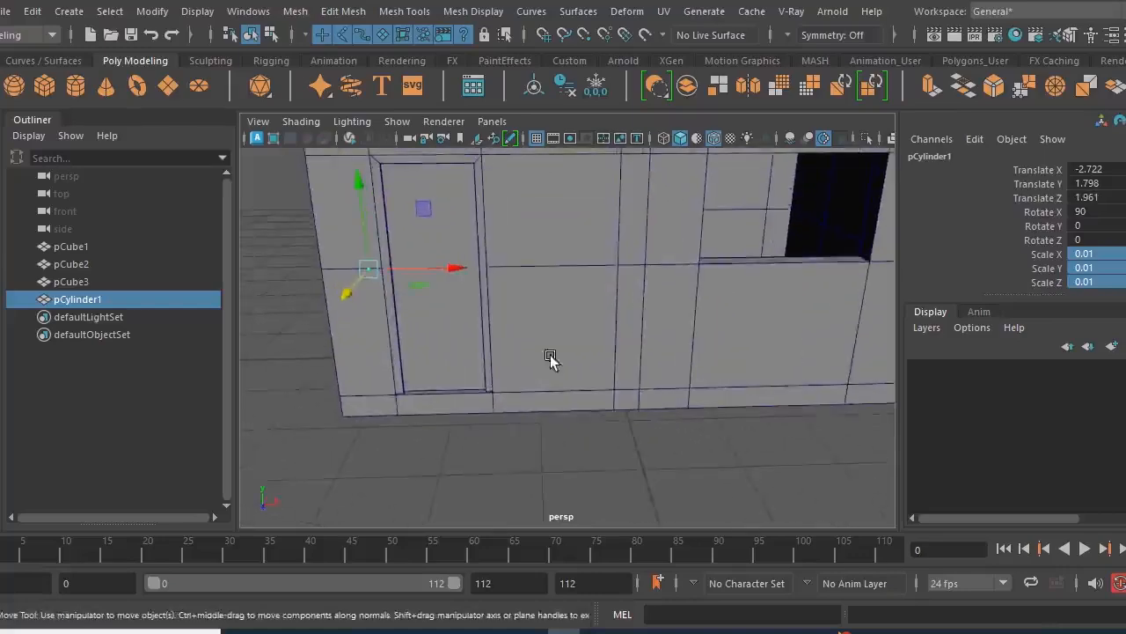
scroll(546, 361, up, 5)
drag(398, 294, 554, 288)
drag(1109, 255, 1112, 279)
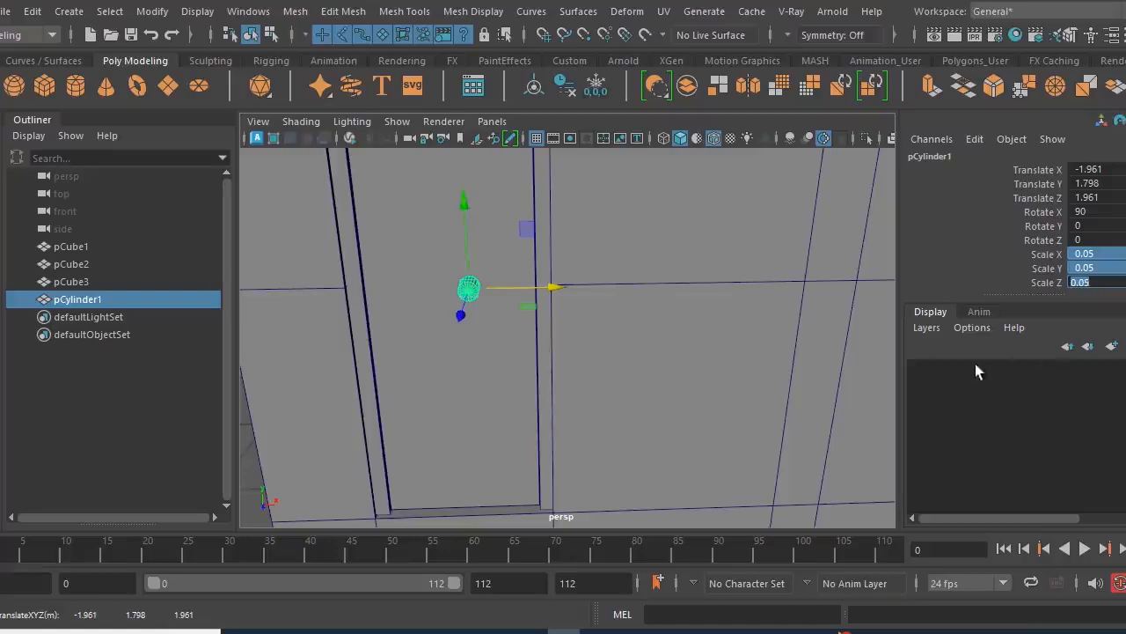
- Move the cylinder toward the door panel's right edge and into its surface, at X -1.72 and Z 1.755
alt+drag(650, 333, 660, 308)
drag(598, 275, 641, 367)
drag(799, 285, 771, 293)
alt+drag(715, 350, 663, 359)
key(f)
alt+right_drag(733, 387, 674, 396)
alt+drag(674, 412, 720, 418)
middle_drag(720, 418, 740, 417)
- Set the cylinder's scale to 0.03 on all three axes
drag(1106, 256, 1115, 278)
text(0.03)
key(Return)
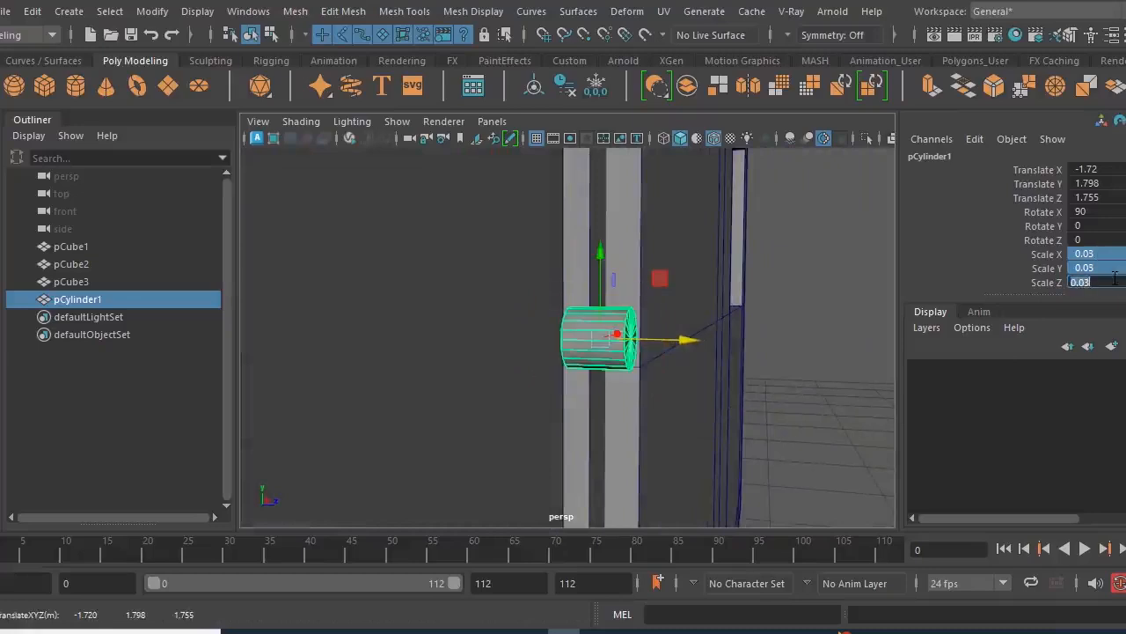
alt+right_drag(739, 455, 426, 401)
alt+drag(426, 400, 662, 435)
alt+right_drag(663, 435, 571, 345)
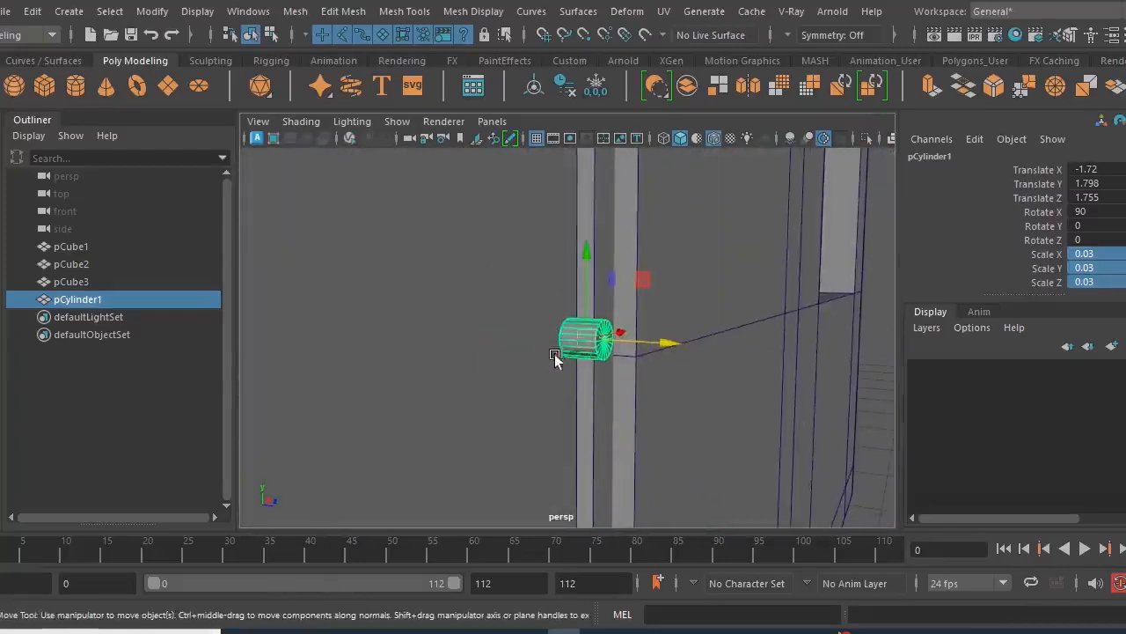
- Set the handle cylinder's cap subdivisions to 0
scroll(1045, 237, down, 3)
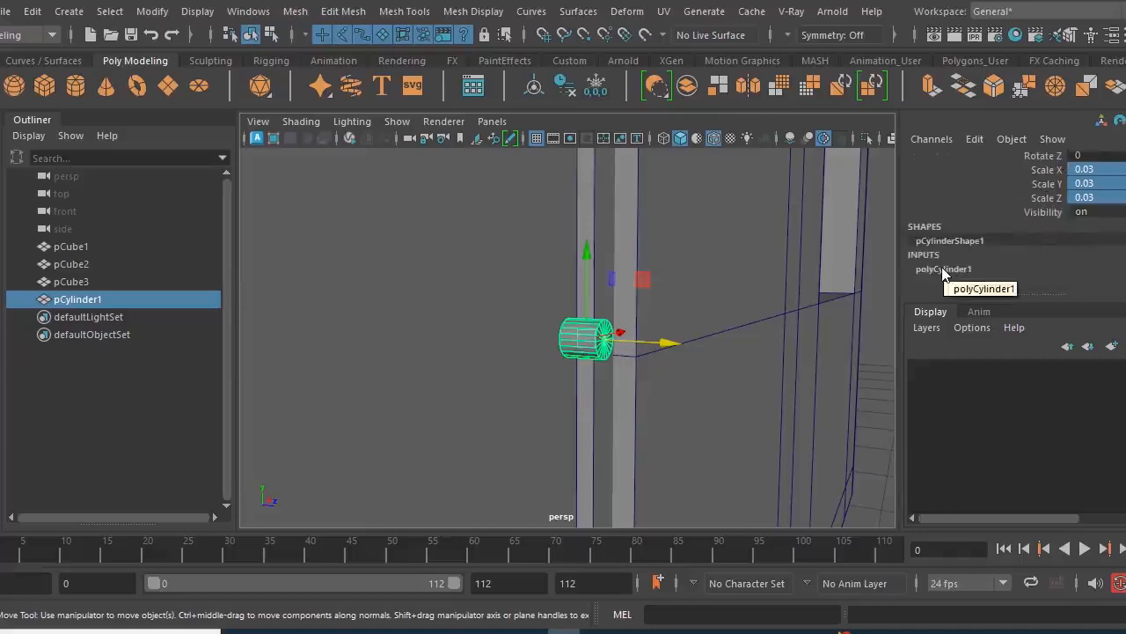
click(942, 269)
scroll(970, 210, down, 3)
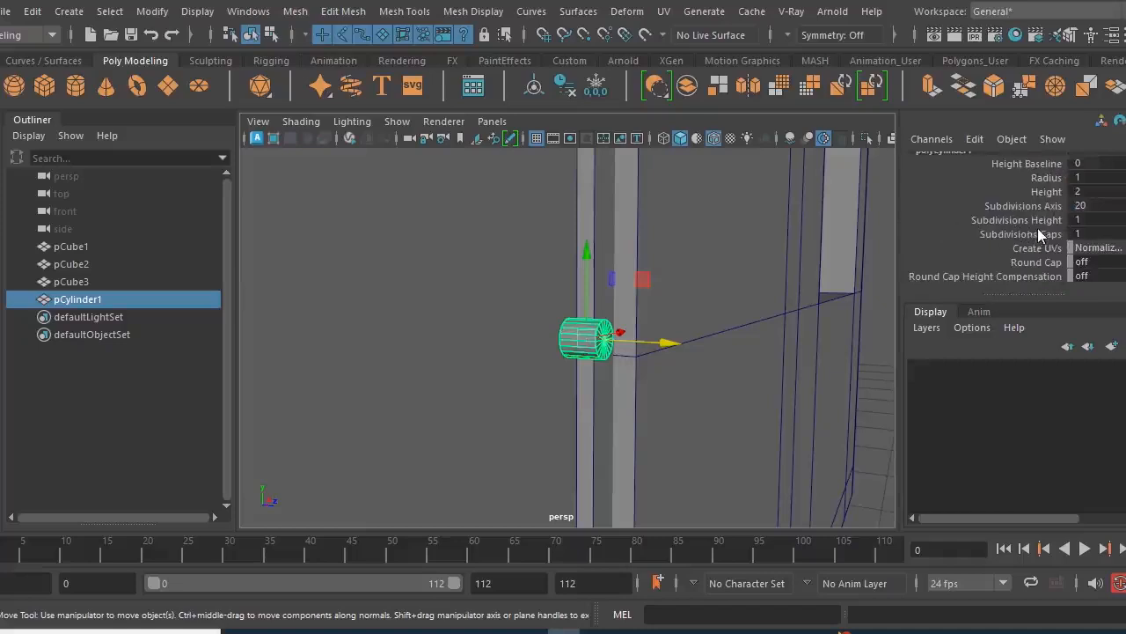
click(1085, 233)
text(0)
key(Return)
- Delete the cylinder's rear cap face on the side embedded in the door, and return to whole-object selection
alt+drag(558, 412, 642, 420)
mouse_move(642, 420)
alt+right_down()
mouse_move(671, 451)
mouse_move(669, 427)
mouse_move(649, 422)
alt+right_up()
right_drag(722, 261, 717, 173)
alt+right_drag(634, 357, 553, 380)
click(687, 372)
click(615, 372)
alt+drag(553, 381, 636, 385)
right_drag(762, 174, 760, 236)
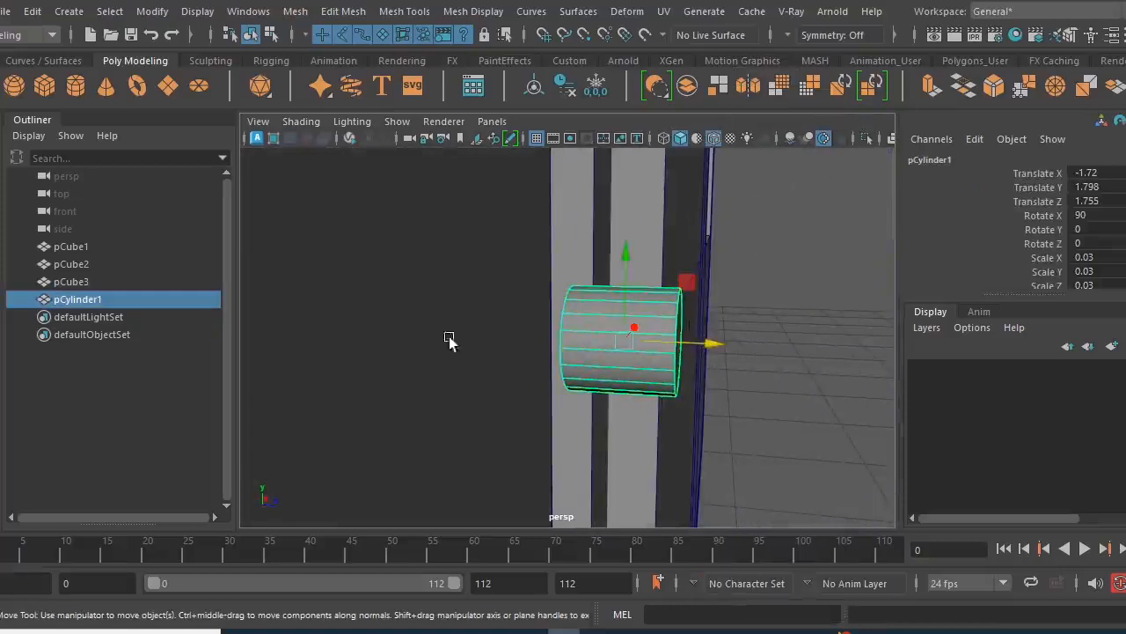
- Lengthen the cylinder to a Y scale of 0.06 and shift it along its axis to Z 1.745
key(r)
drag(701, 358, 775, 354)
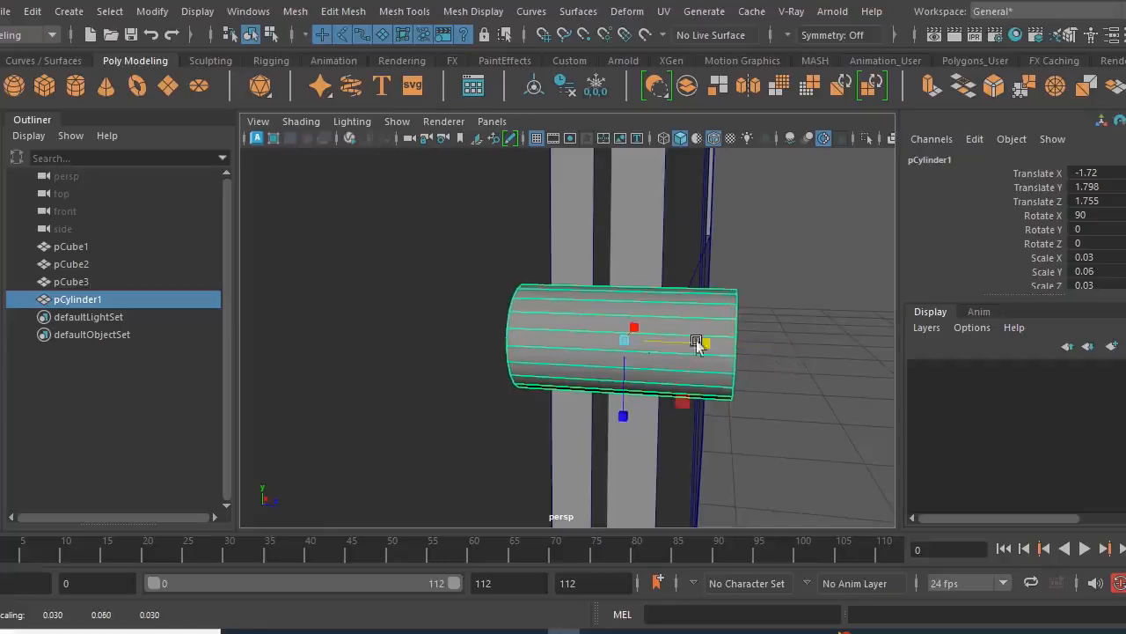
key(w)
drag(717, 342, 839, 351)
- Bevel the cylinder's front cap face with a fraction of 0.5 and 4 segments
right_drag(853, 187, 853, 173)
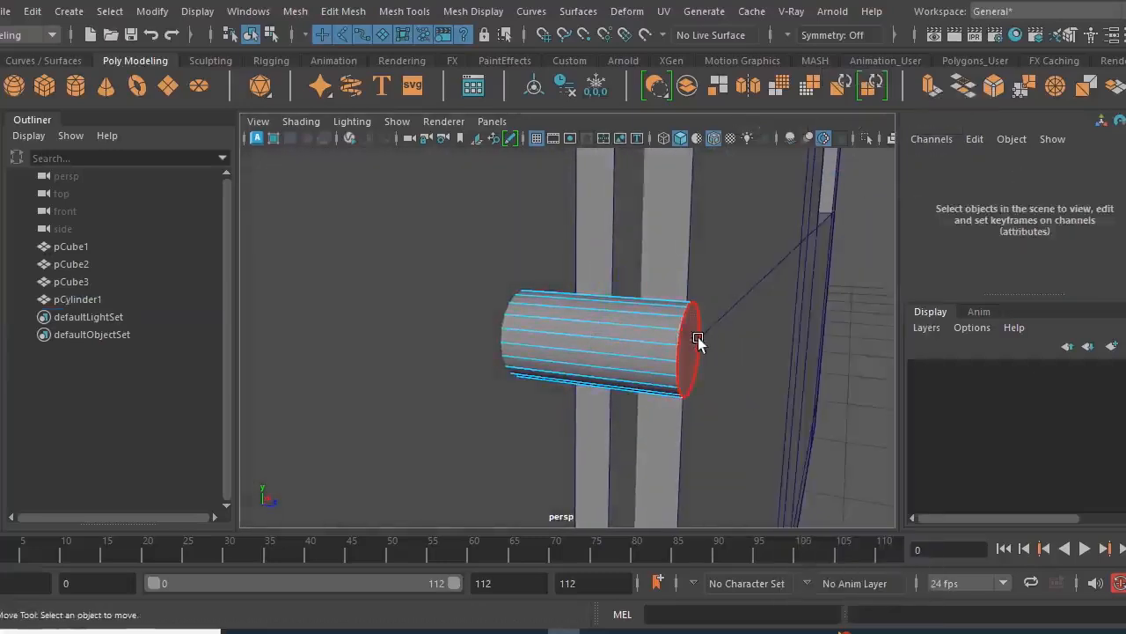
click(698, 336)
alt+drag(776, 424, 810, 426)
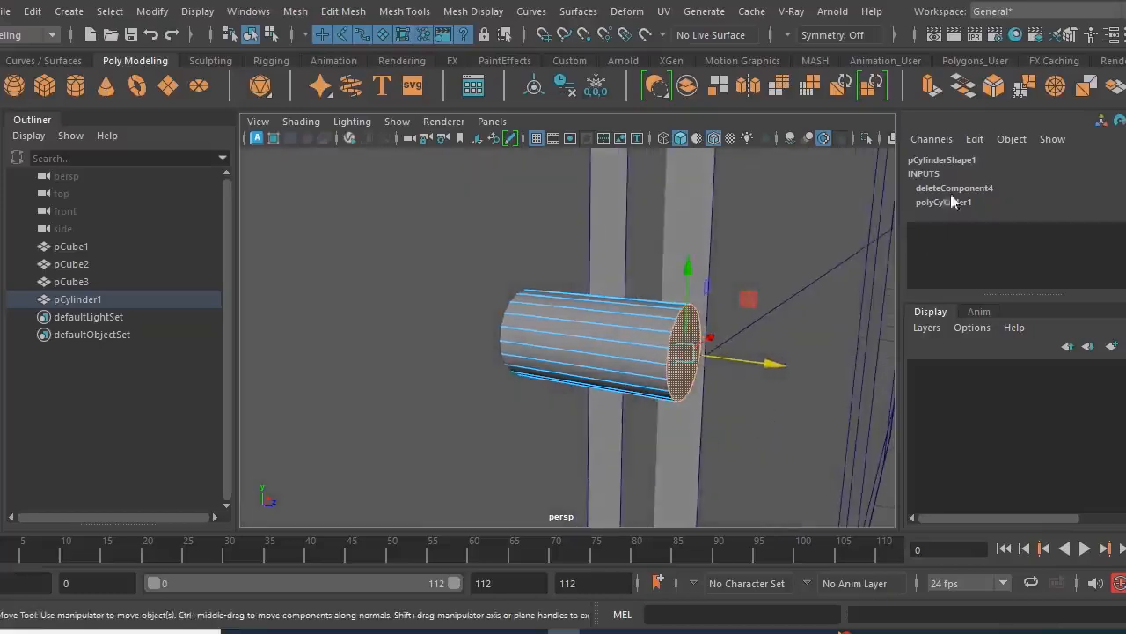
click(994, 85)
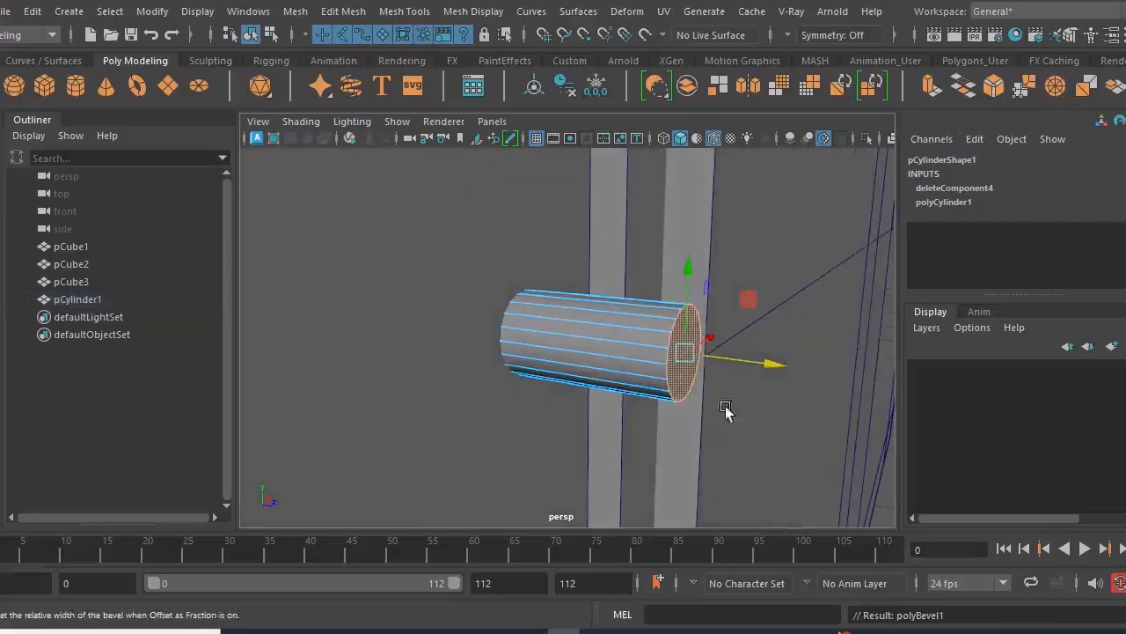
drag(764, 396, 786, 391)
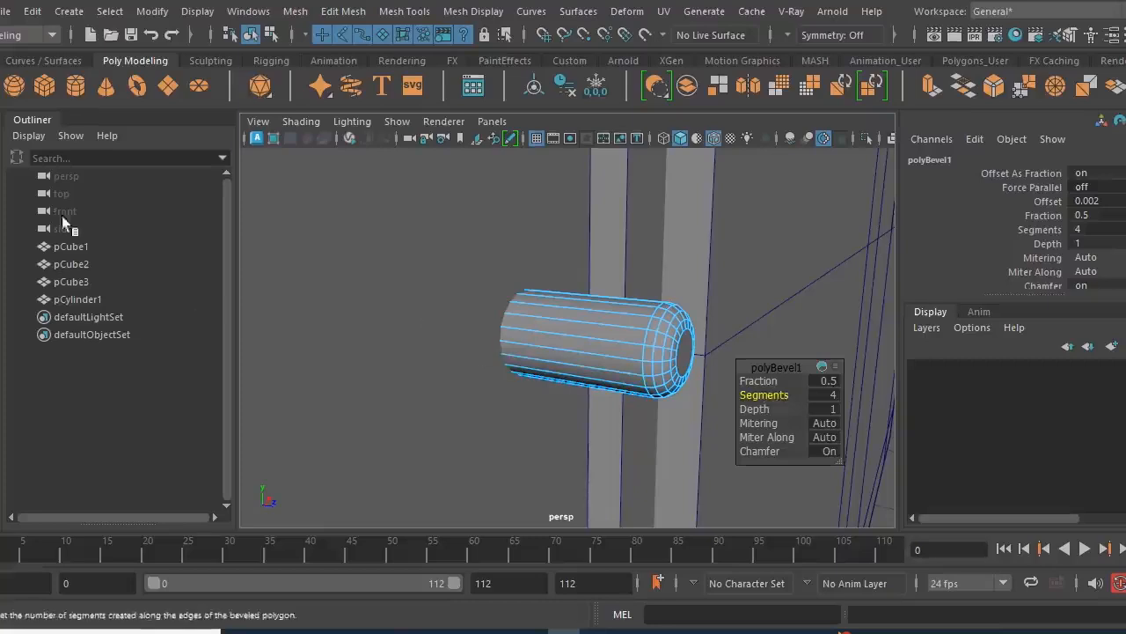
key(q)
- Extrude the cylinder's front cap face and merge the extruded face to its center point
alt+right_drag(693, 391, 710, 402)
alt+drag(710, 402, 671, 384)
click(751, 362)
click(751, 362)
alt+right_drag(674, 428, 653, 411)
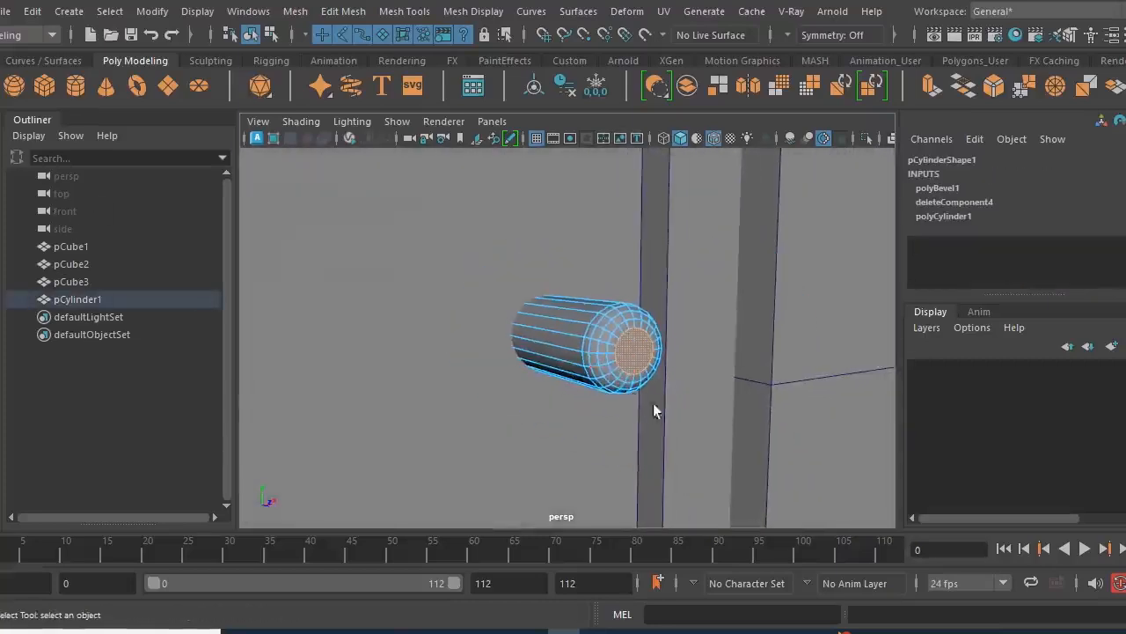
click(929, 85)
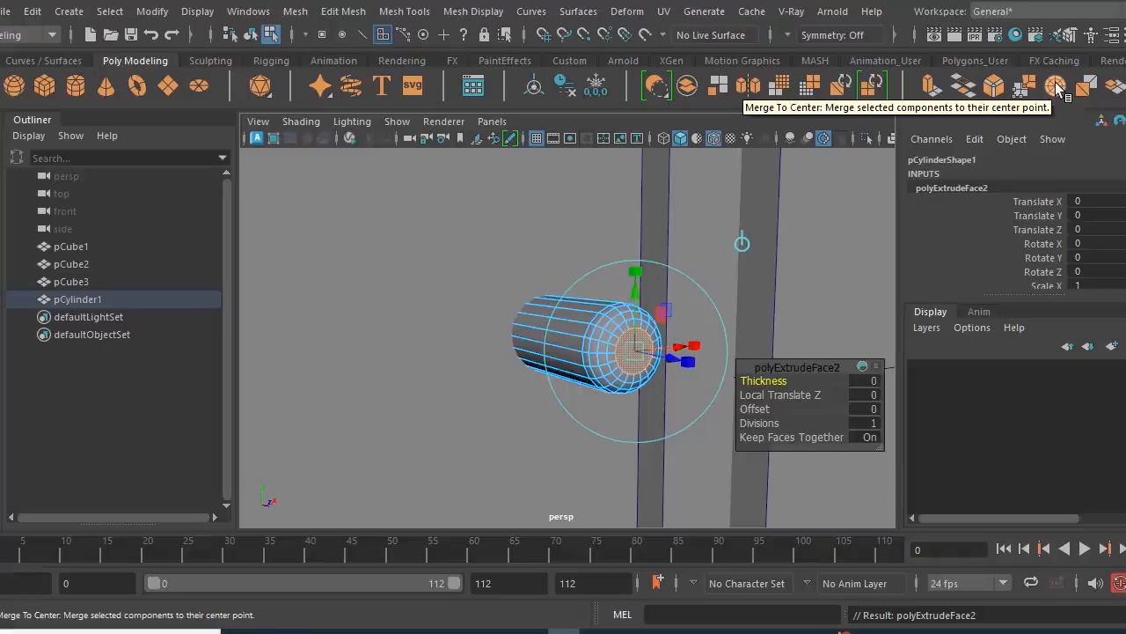
click(1055, 84)
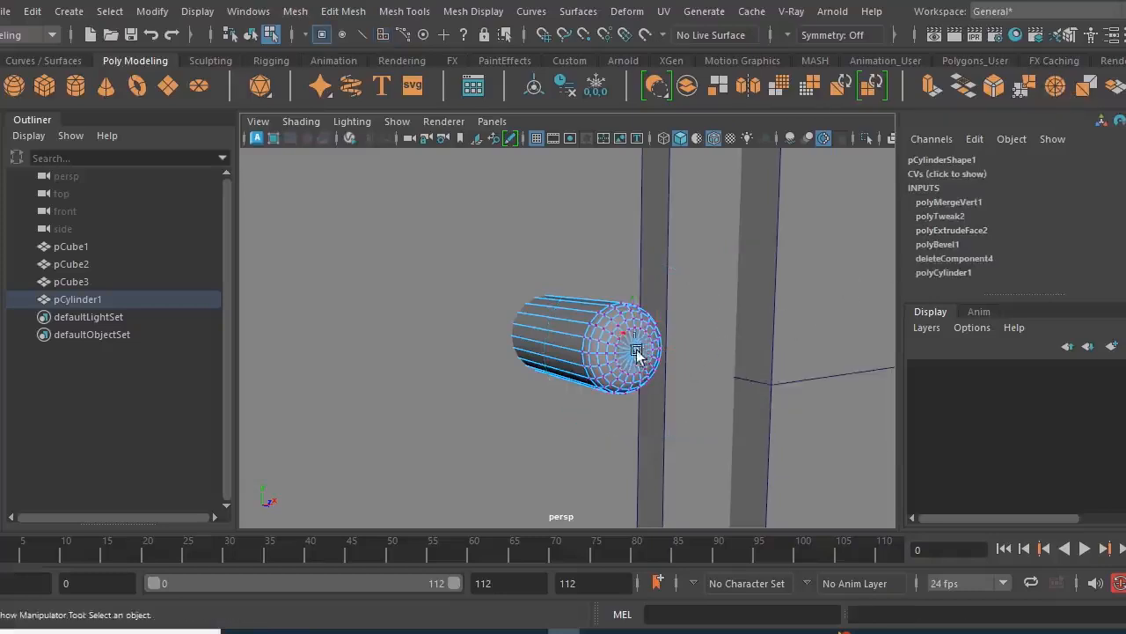
scroll(648, 374, up, 4)
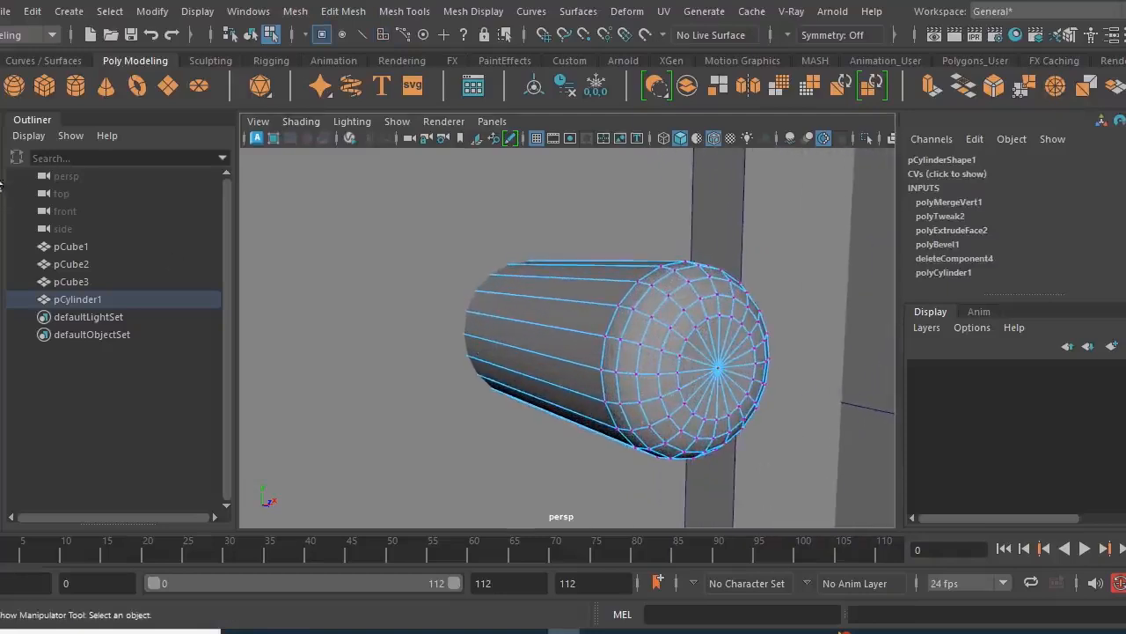
scroll(626, 396, down, 5)
alt+drag(638, 378, 745, 364)
scroll(660, 336, up, 4)
- Return to whole-object selection and delete the construction history of the cylinder, house and door objects
right_drag(657, 338, 739, 124)
click(781, 325)
click(717, 339)
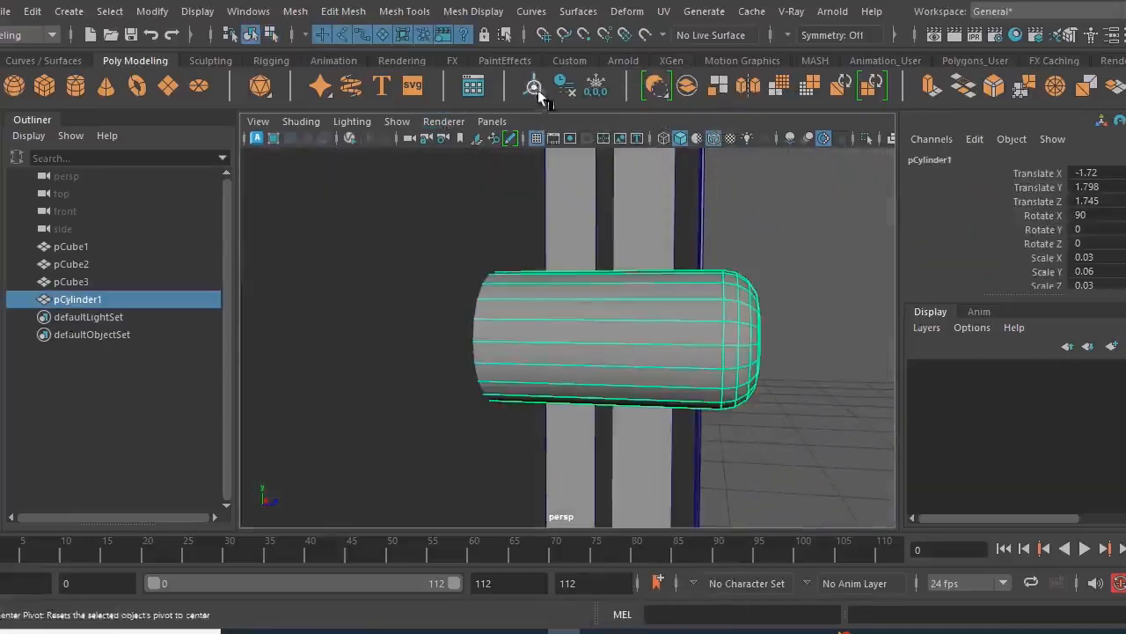
click(556, 88)
alt+right_drag(708, 305, 629, 295)
alt+drag(629, 295, 607, 300)
click(584, 252)
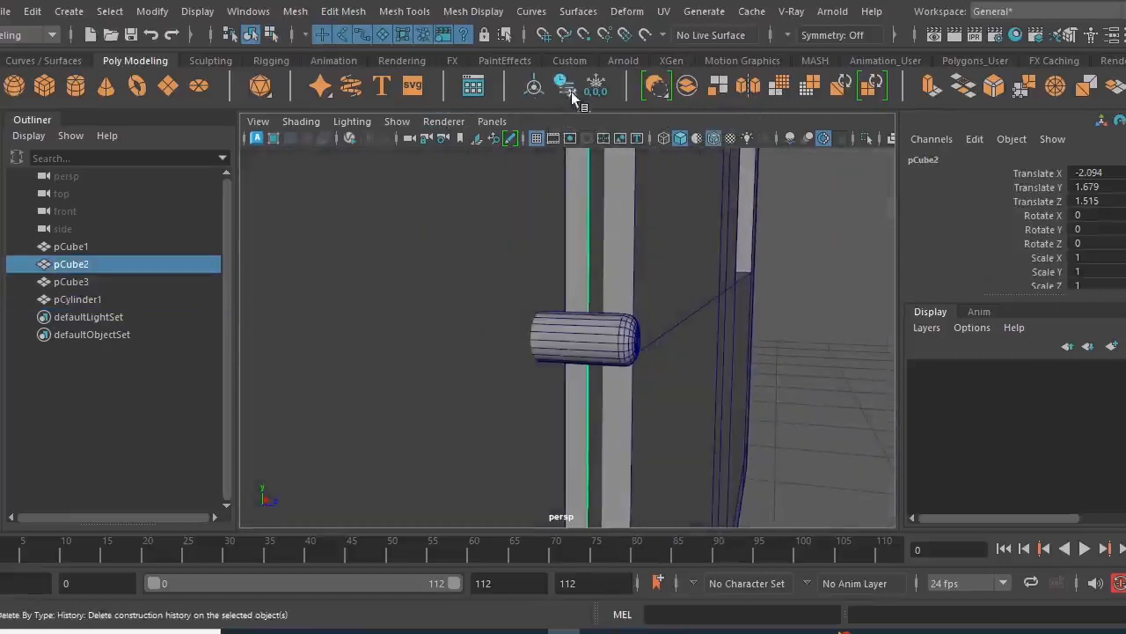
drag(466, 263, 484, 239)
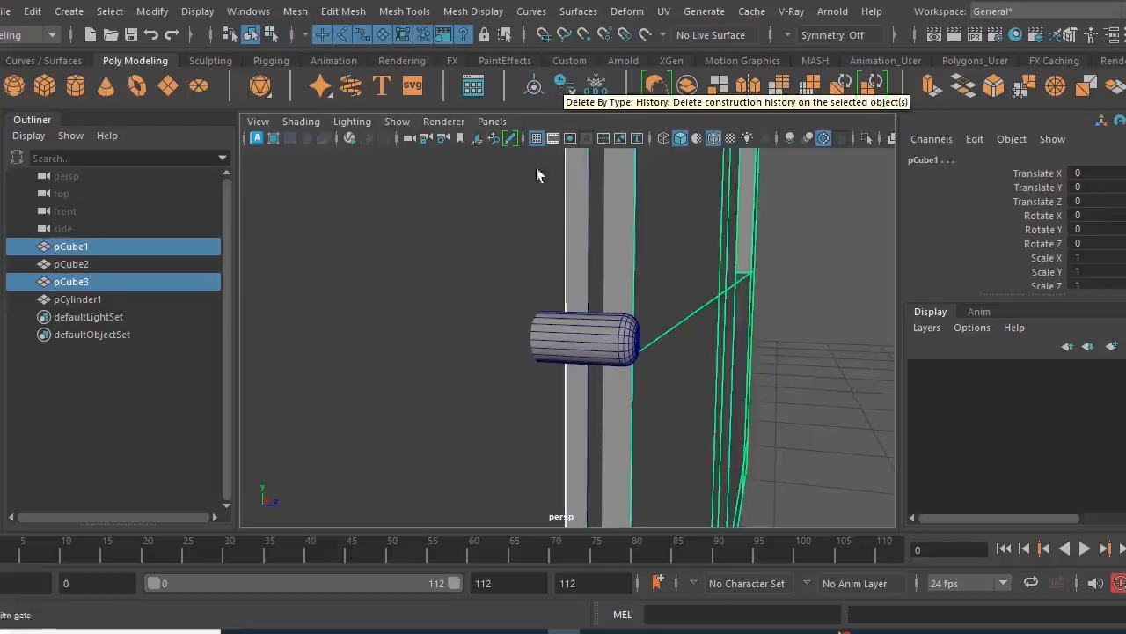
click(469, 270)
- Create a polygon cube and move it in front of the house at X -0.911, Z 2.49
alt+drag(763, 352, 513, 385)
mouse_move(574, 366)
alt+mouse_down()
mouse_move(659, 372)
mouse_move(563, 347)
alt+mouse_up()
alt+drag(737, 312, 546, 408)
click(45, 85)
key(w)
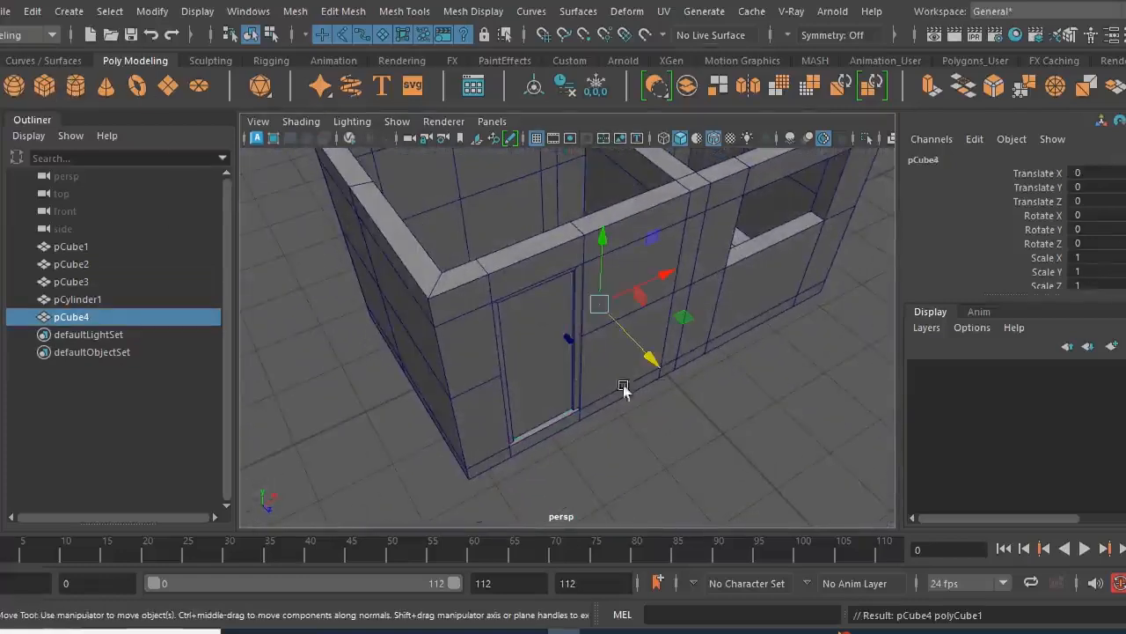
drag(651, 353, 762, 422)
drag(770, 374, 733, 424)
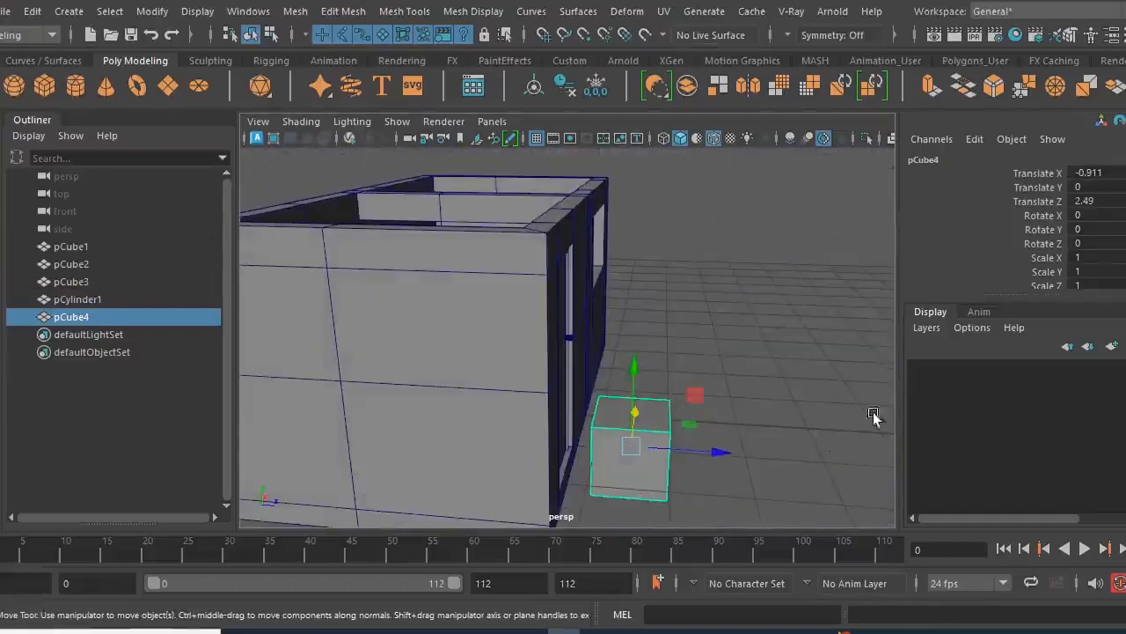
- Set the new cube's scale to 0.05 on all three axes
scroll(1065, 229, down, 3)
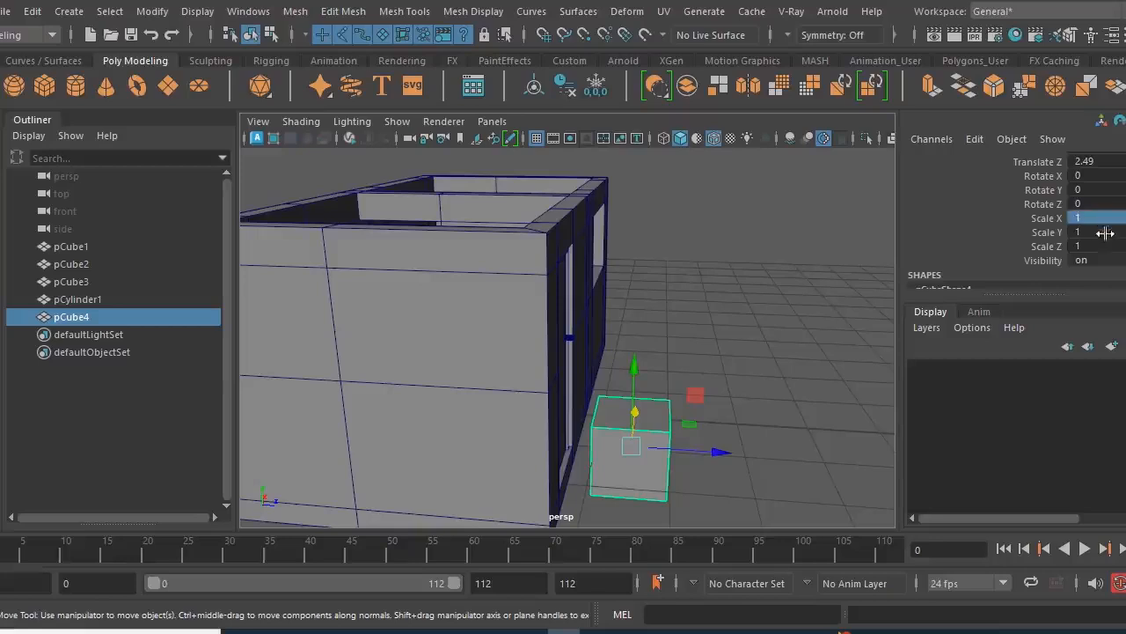
drag(1104, 228, 1108, 250)
text(.0)
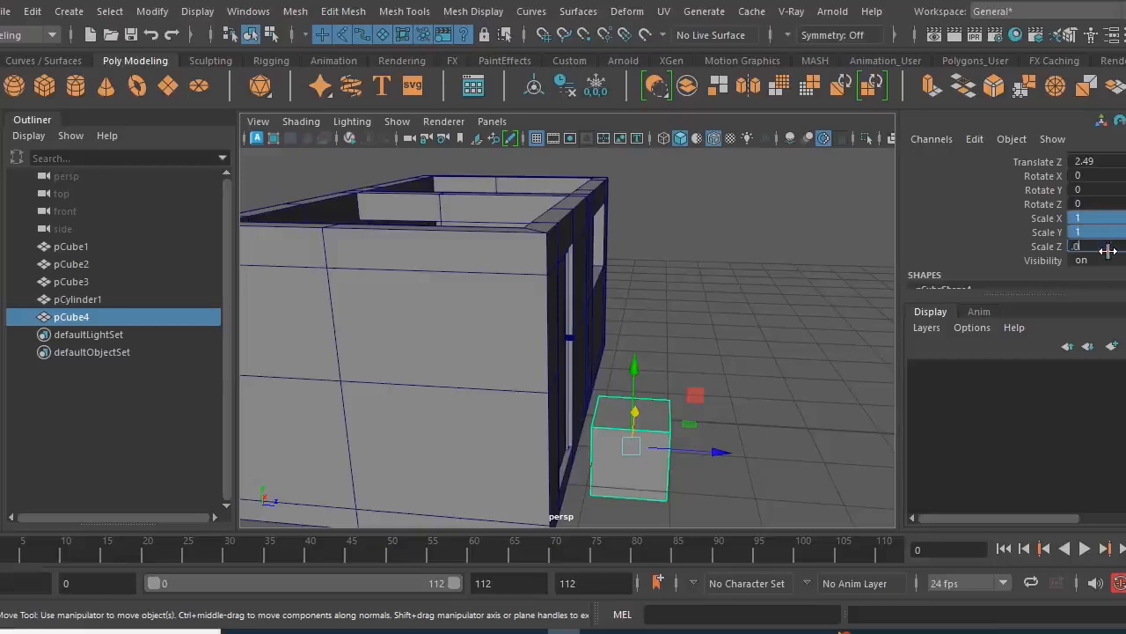
text(5)
key(Return)
- Move the cube onto the door just below the cylinder handle, at X -1.731, Y 1.602, Z 1.772
alt+drag(648, 466, 656, 440)
drag(694, 407, 641, 301)
alt+drag(636, 354, 549, 357)
scroll(550, 359, up, 4)
alt+drag(605, 387, 535, 388)
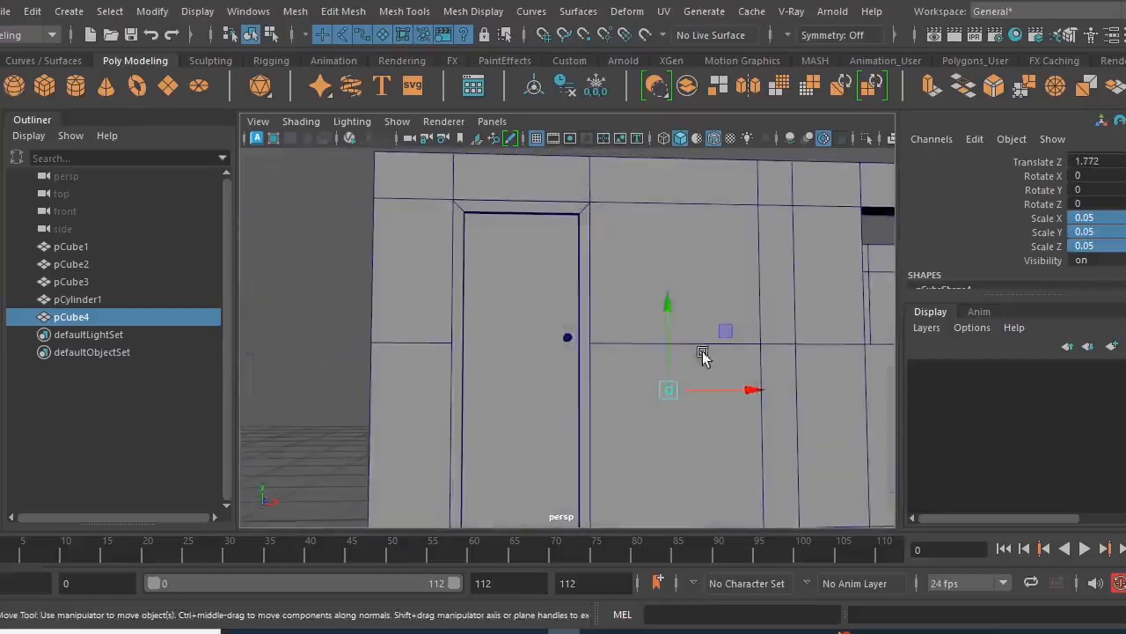
drag(717, 337, 625, 308)
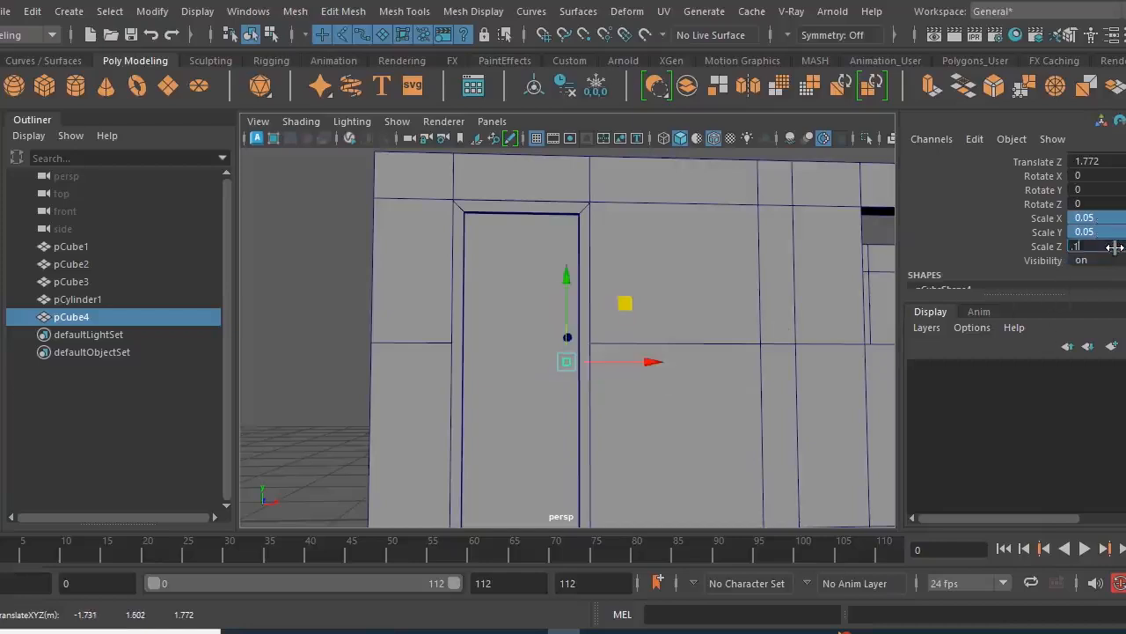
- Try uniform scales of 0.1 and 0.5 on the cube, and settle on 0.2 on all three axes
alt+drag(882, 420, 724, 420)
drag(1103, 221, 1107, 245)
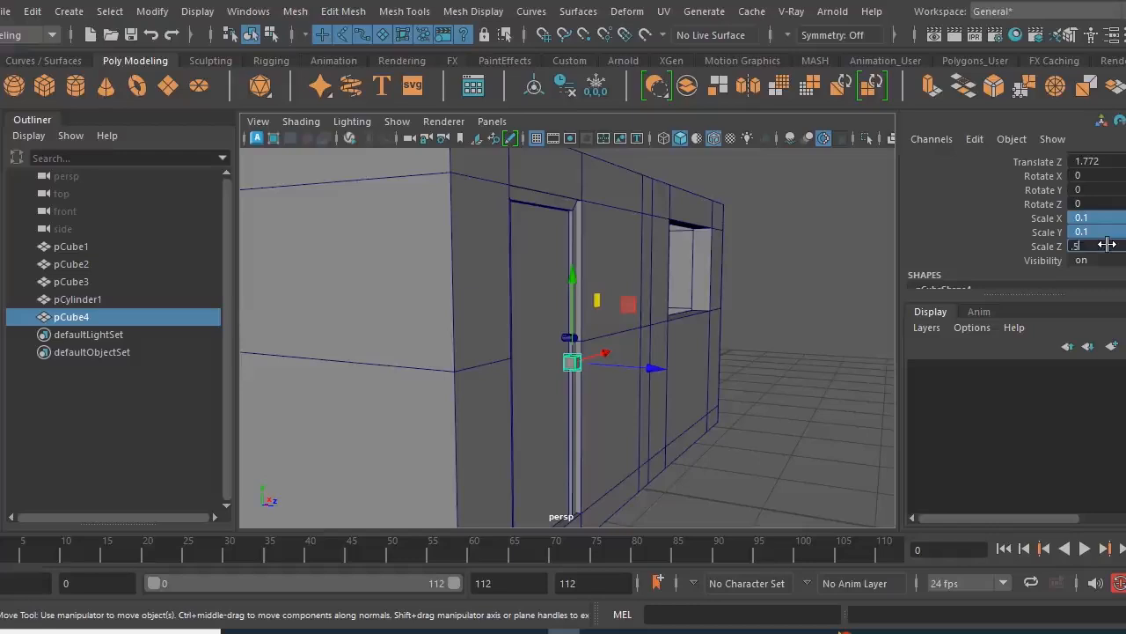
text(.5)
key(Return)
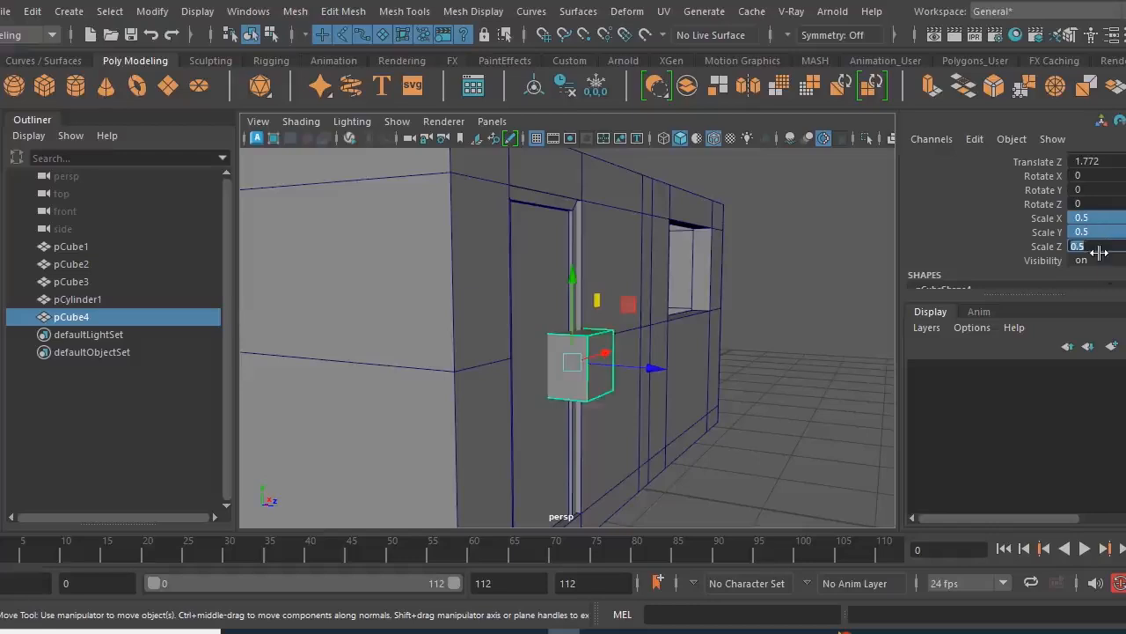
text(.2)
key(Return)
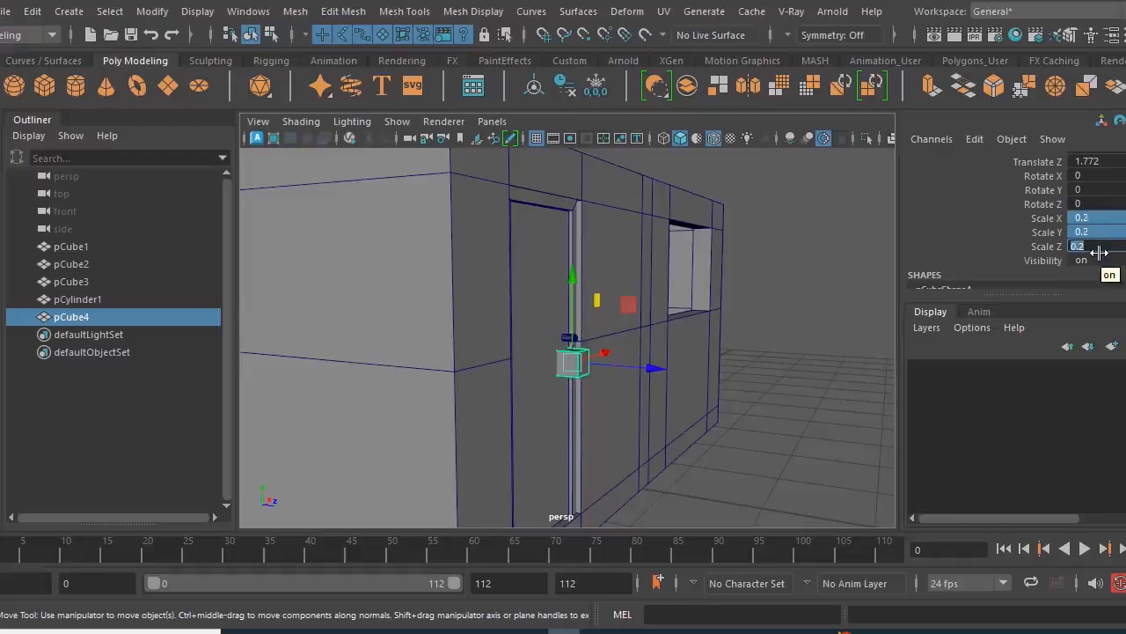
- Scale the cube into a thin upright handle plate, about 0.157 in X, 0.375 in Y and 0.024 in Z
alt+drag(750, 431, 618, 435)
alt+right_drag(618, 435, 673, 439)
alt+drag(673, 440, 674, 407)
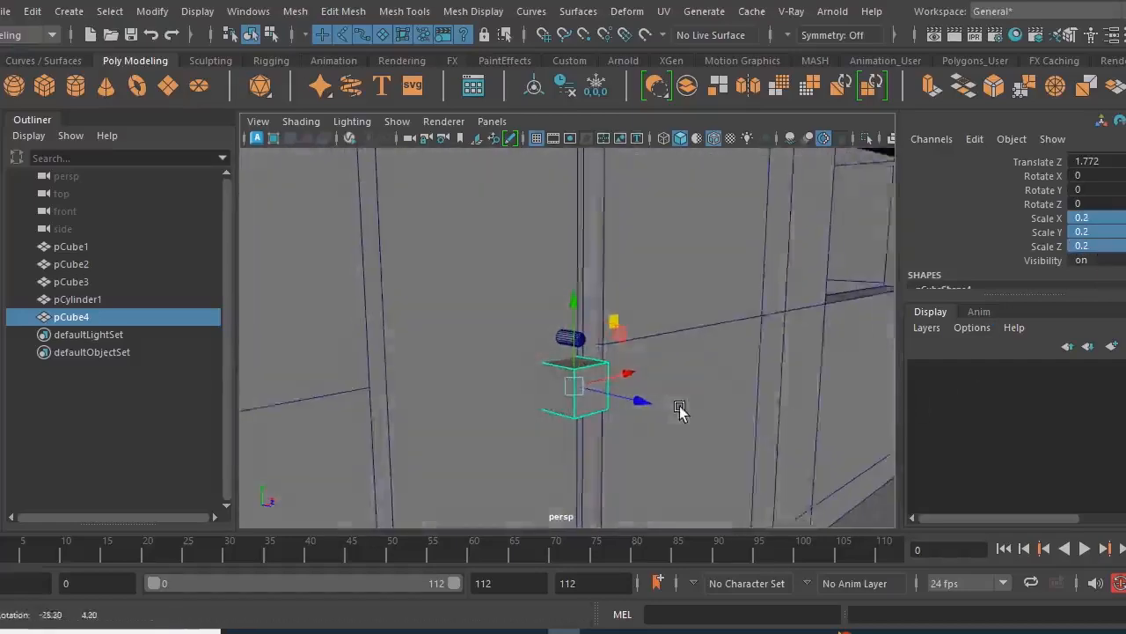
alt+drag(579, 303, 711, 402)
key(r)
drag(649, 385, 590, 379)
alt+drag(603, 393, 531, 395)
drag(573, 305, 575, 220)
alt+drag(541, 359, 498, 377)
drag(648, 385, 628, 384)
- Position the plate behind the cylinder against the door surface, at X -1.729, Y 1.734, Z 1.692
alt+drag(598, 437, 372, 336)
click(2, 231)
alt+drag(554, 340, 561, 396)
drag(671, 401, 632, 394)
alt+drag(630, 395, 479, 405)
scroll(479, 406, up, 2)
drag(616, 357, 613, 311)
alt+drag(607, 356, 542, 334)
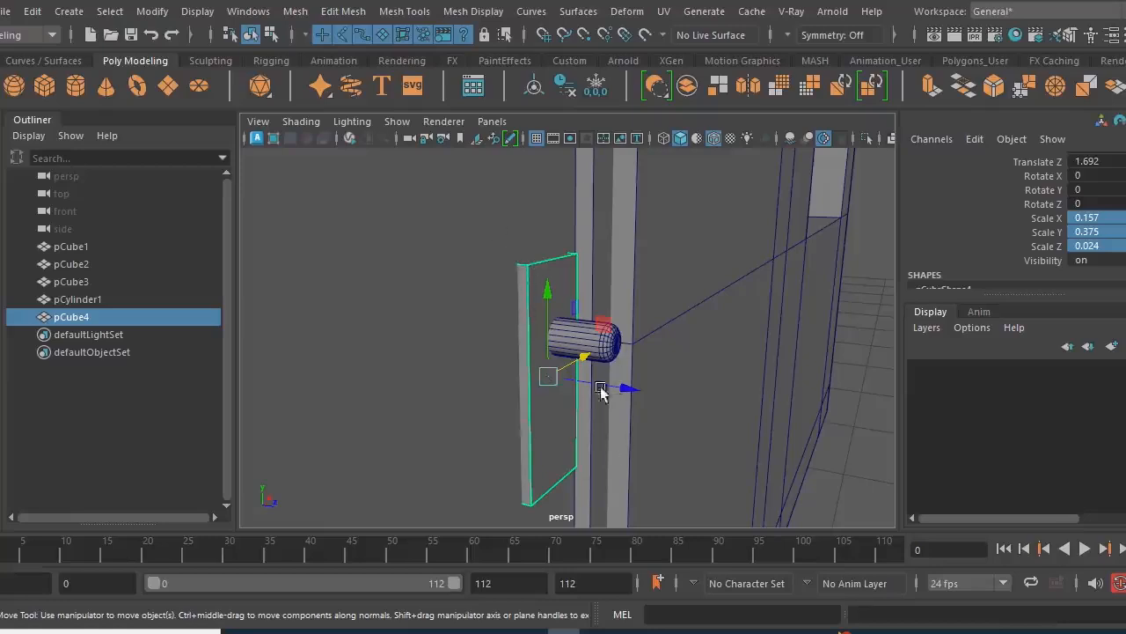
alt+drag(540, 422, 608, 428)
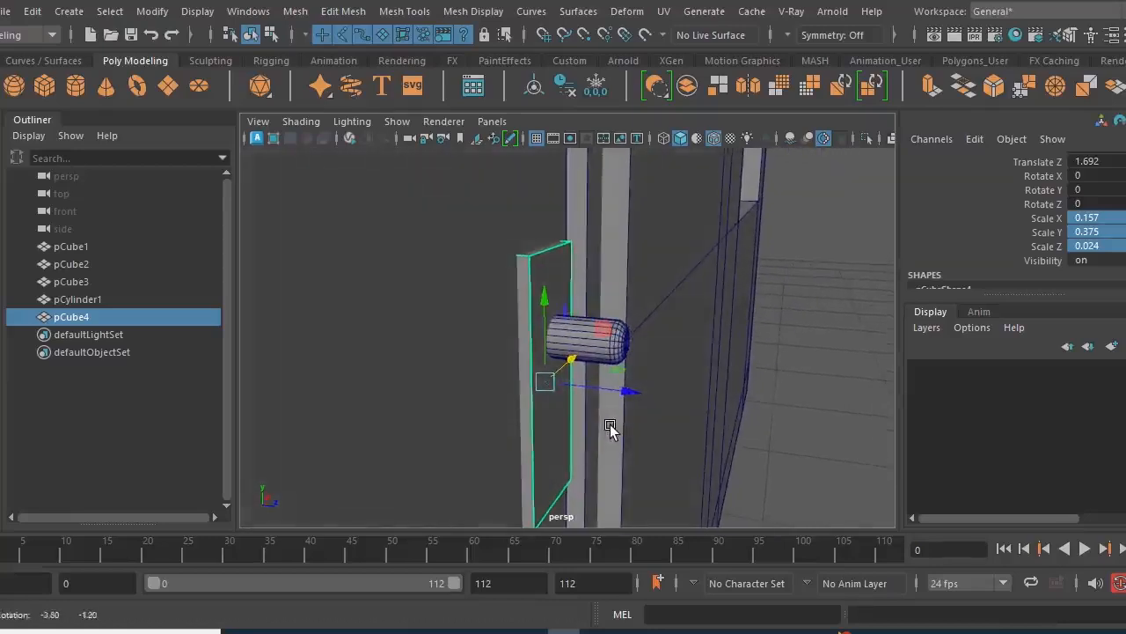
- Isolate the handle plate, delete its back face toward the door, and select the whole plate again
click(864, 138)
alt+drag(521, 412, 640, 405)
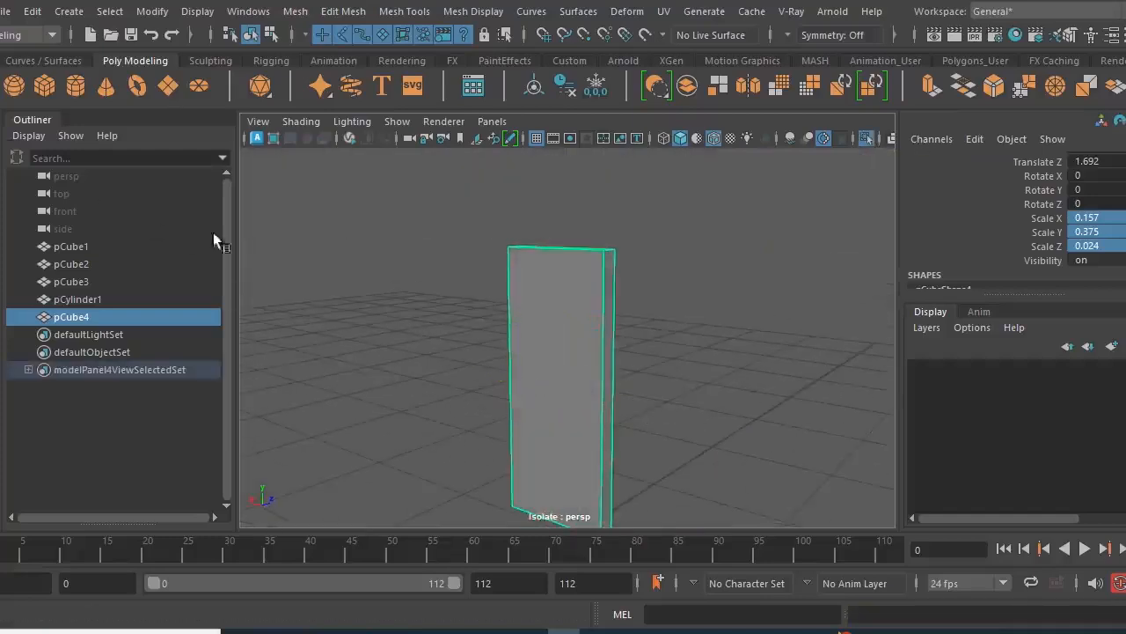
right_drag(352, 233, 360, 173)
click(536, 352)
key(Delete)
alt+drag(626, 464, 466, 440)
alt+right_drag(466, 440, 525, 447)
alt+drag(526, 447, 505, 451)
right_drag(518, 352, 596, 103)
alt+right_drag(527, 290, 558, 396)
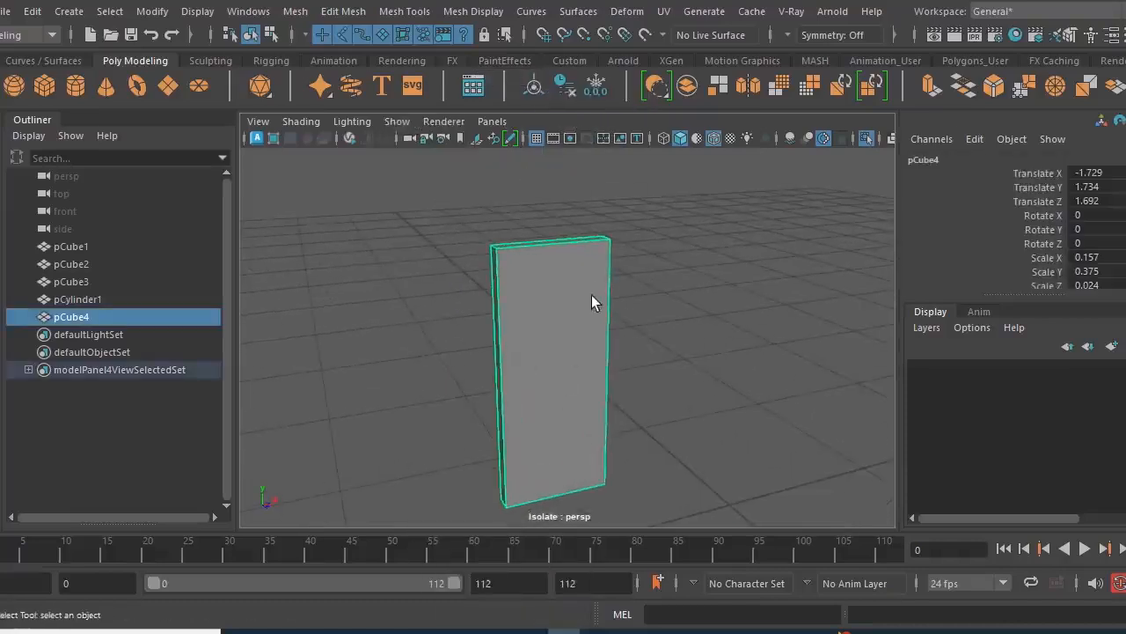
- Bevel the handle plate's edges with a fraction of 0.5 and 2 segments
click(996, 93)
mouse_move(651, 361)
alt+mouse_down()
mouse_move(593, 358)
mouse_move(666, 352)
alt+mouse_up()
drag(759, 396, 775, 396)
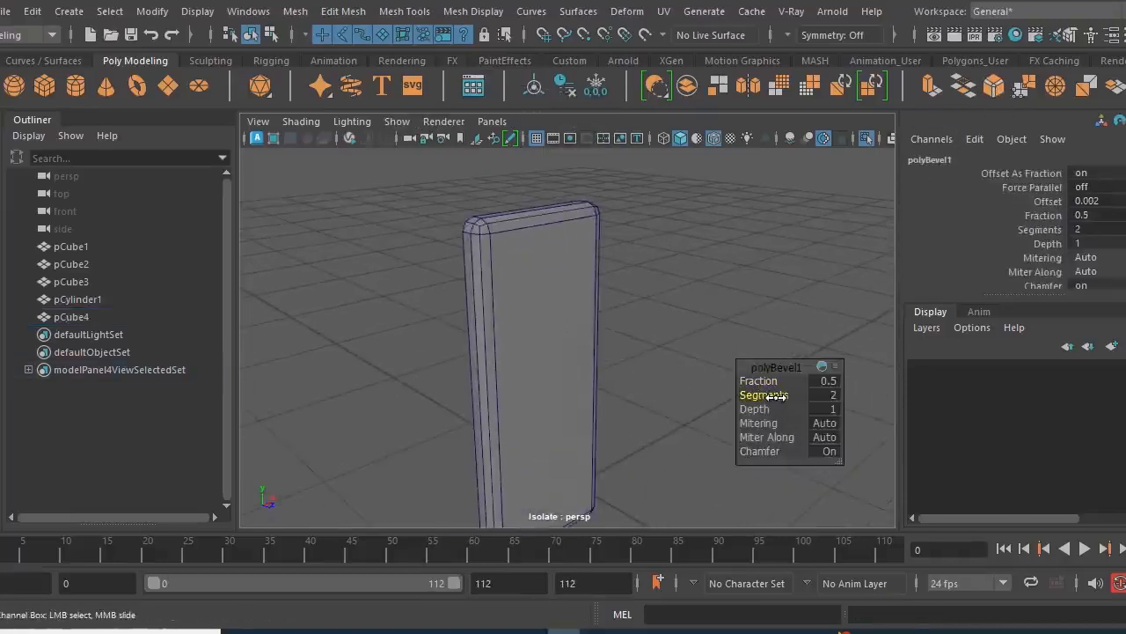
alt+drag(625, 396, 553, 373)
key(q)
- Raise the handle plate's bevel to 3 segments
scroll(405, 326, down, 5)
alt+drag(459, 342, 512, 342)
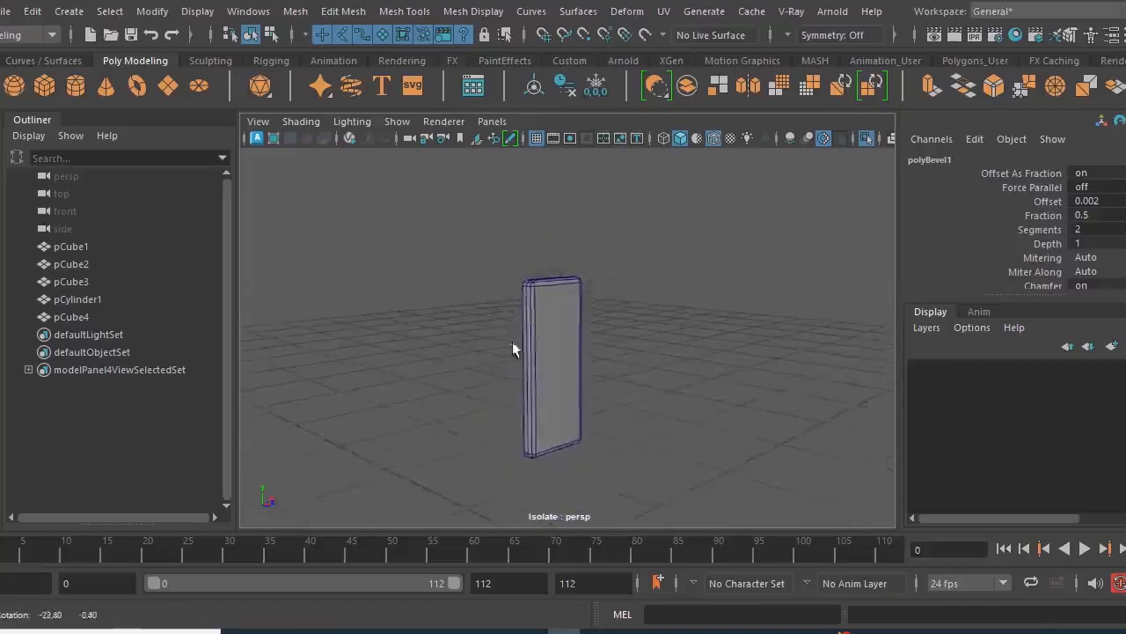
scroll(590, 392, up, 5)
alt+drag(599, 396, 546, 392)
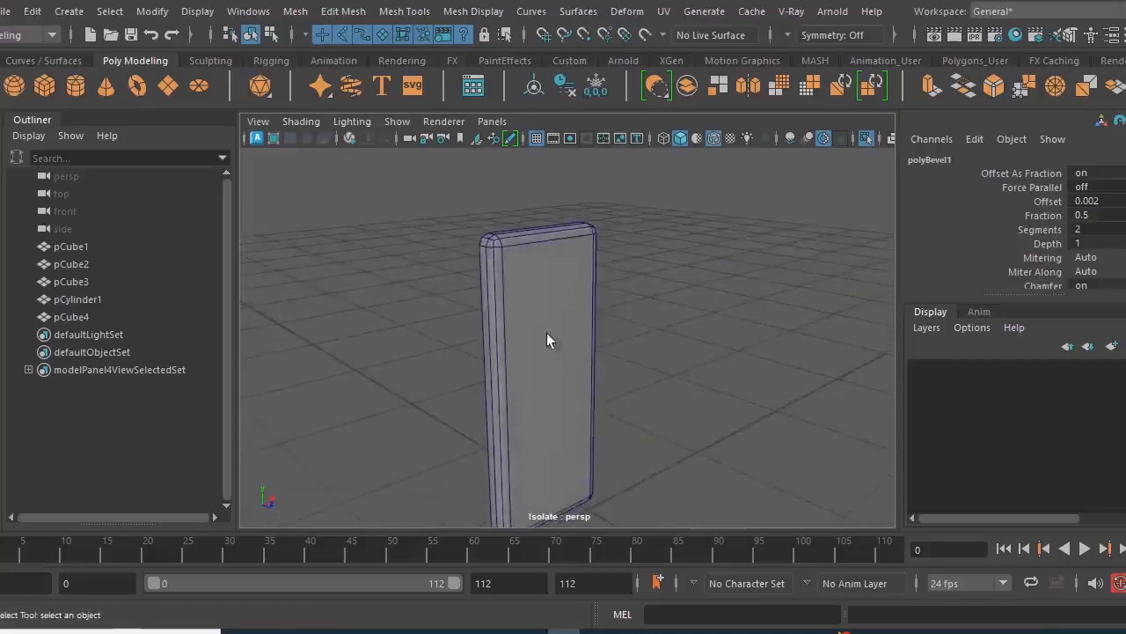
click(547, 335)
key(t)
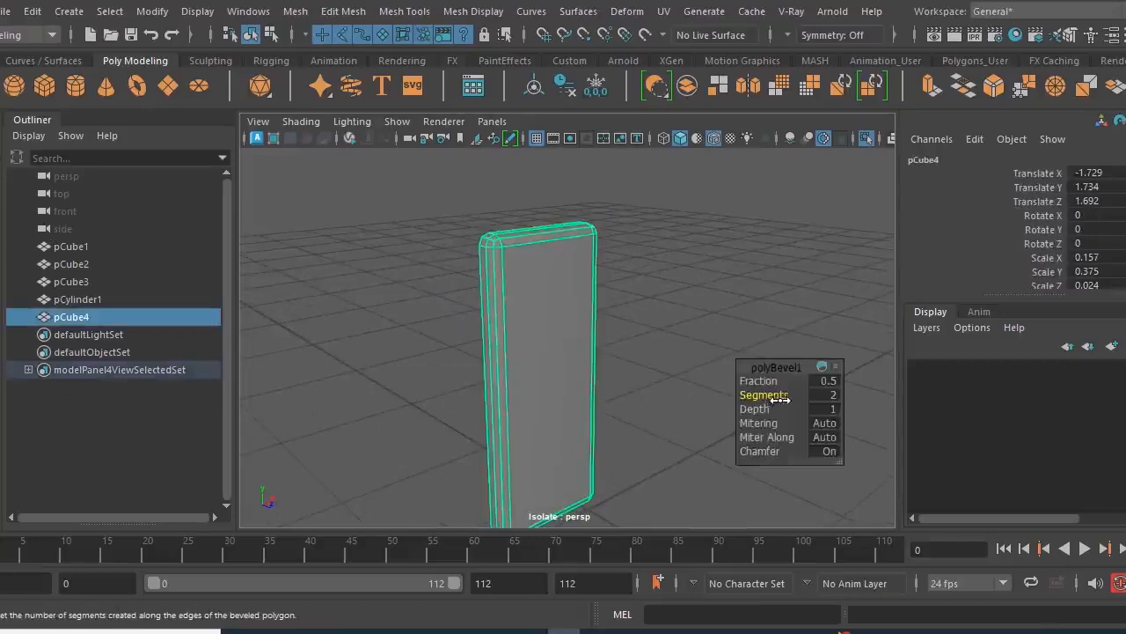
drag(771, 395, 782, 394)
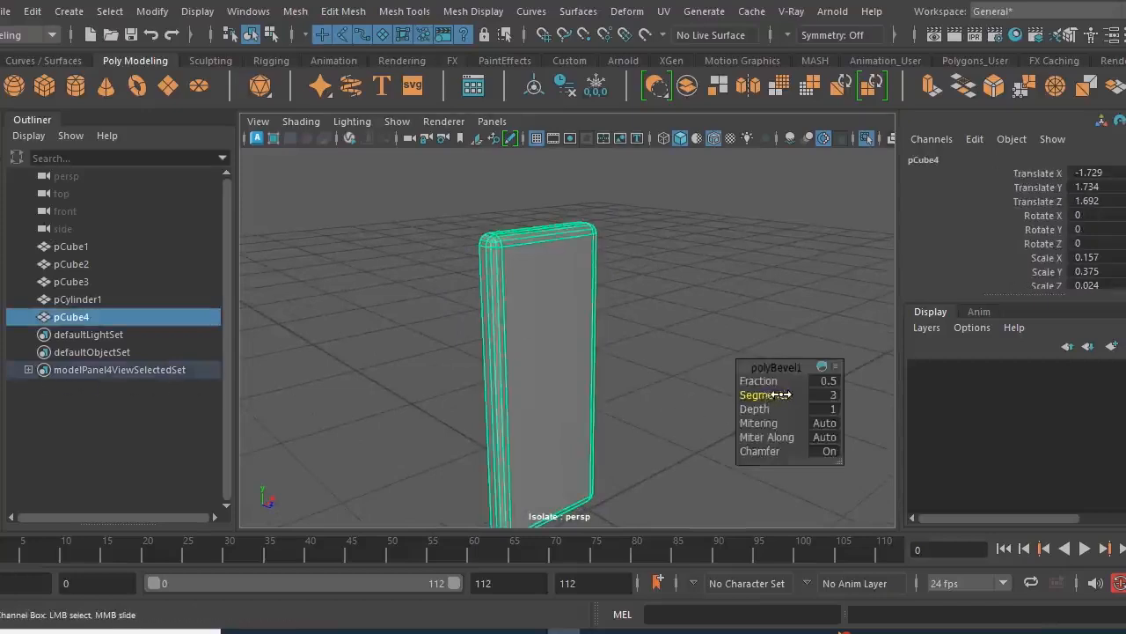
key(q)
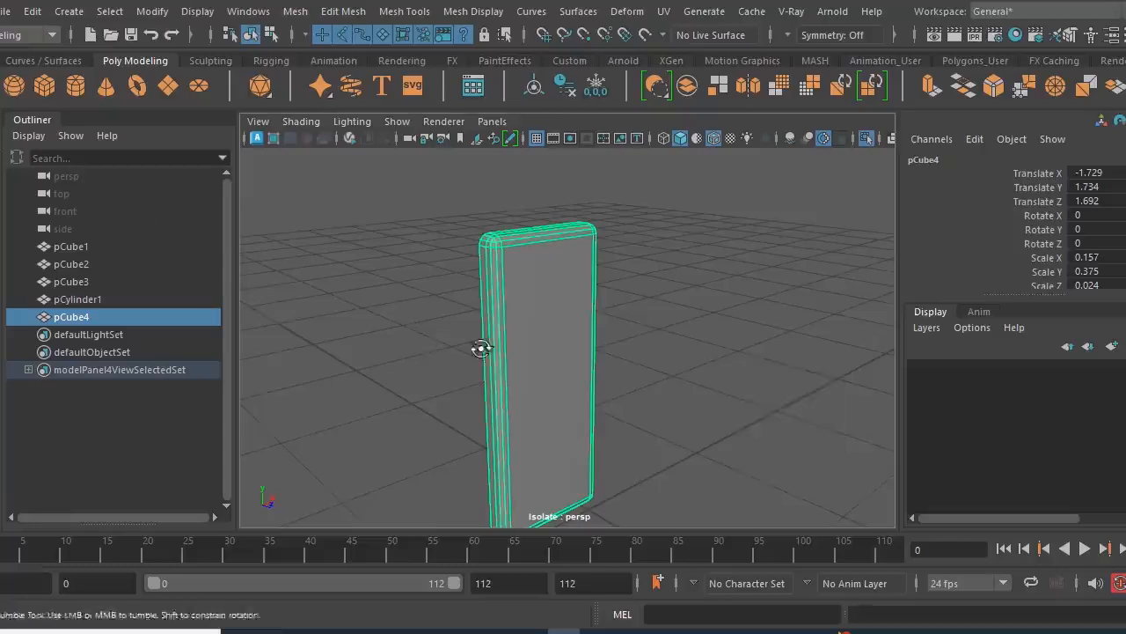
- Show the full scene again and shift the handle plate to X -1.725 on the door
alt+drag(496, 352, 420, 341)
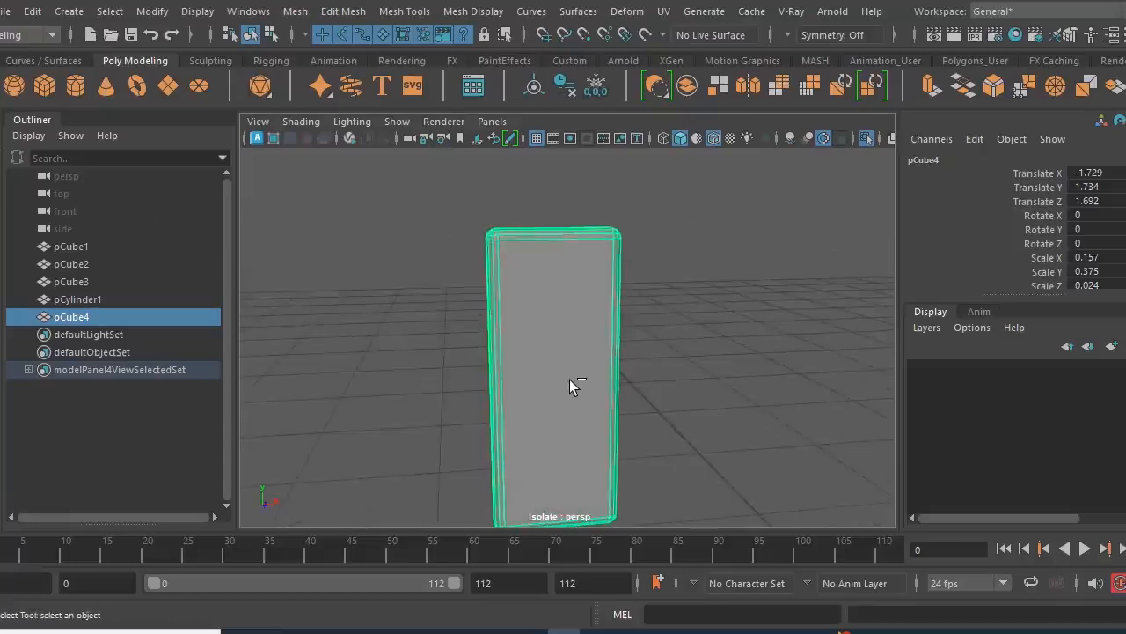
click(866, 140)
alt+drag(635, 390, 725, 439)
key(w)
alt+right_drag(778, 452, 640, 442)
click(790, 477)
alt+drag(761, 473, 662, 462)
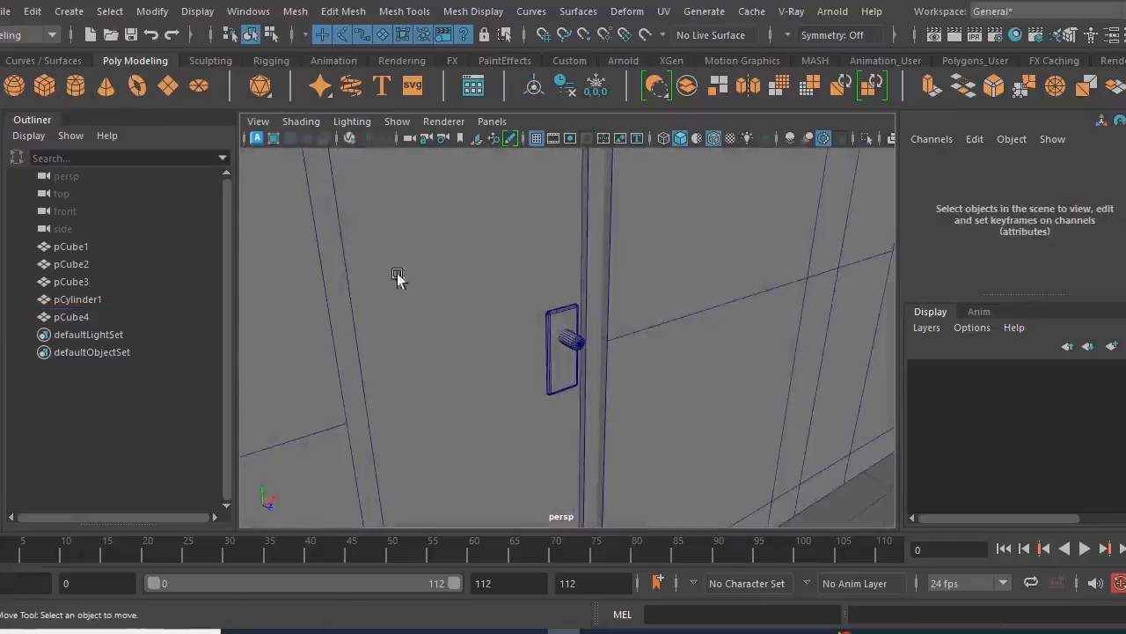
- Delete the construction history of the handle plate and the cylinder, and clear the selection
click(563, 392)
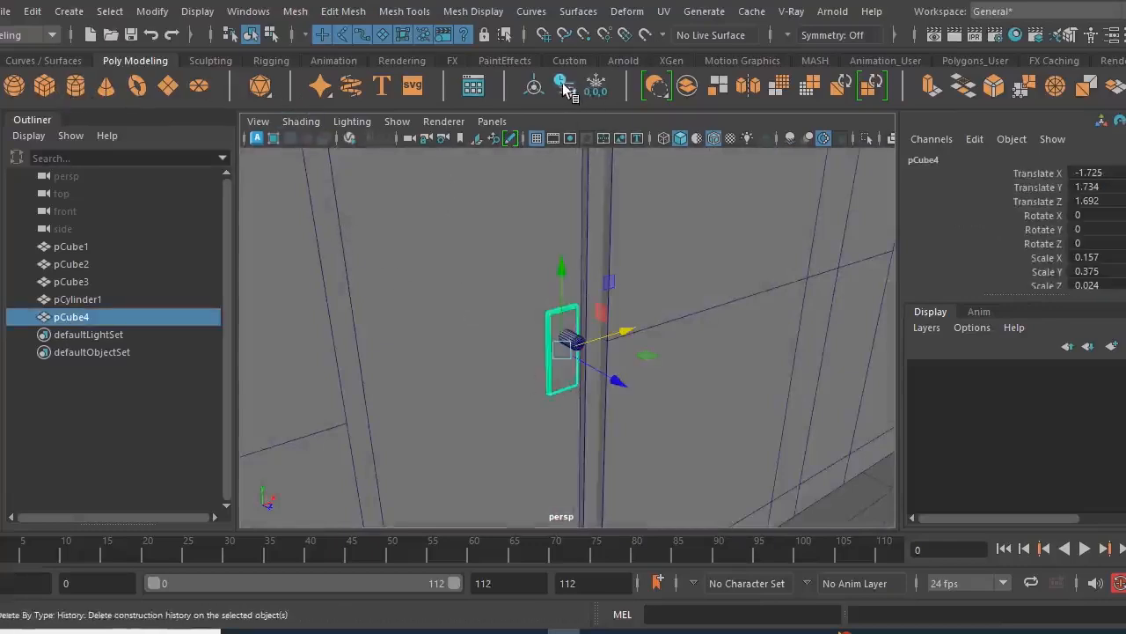
click(573, 344)
click(571, 342)
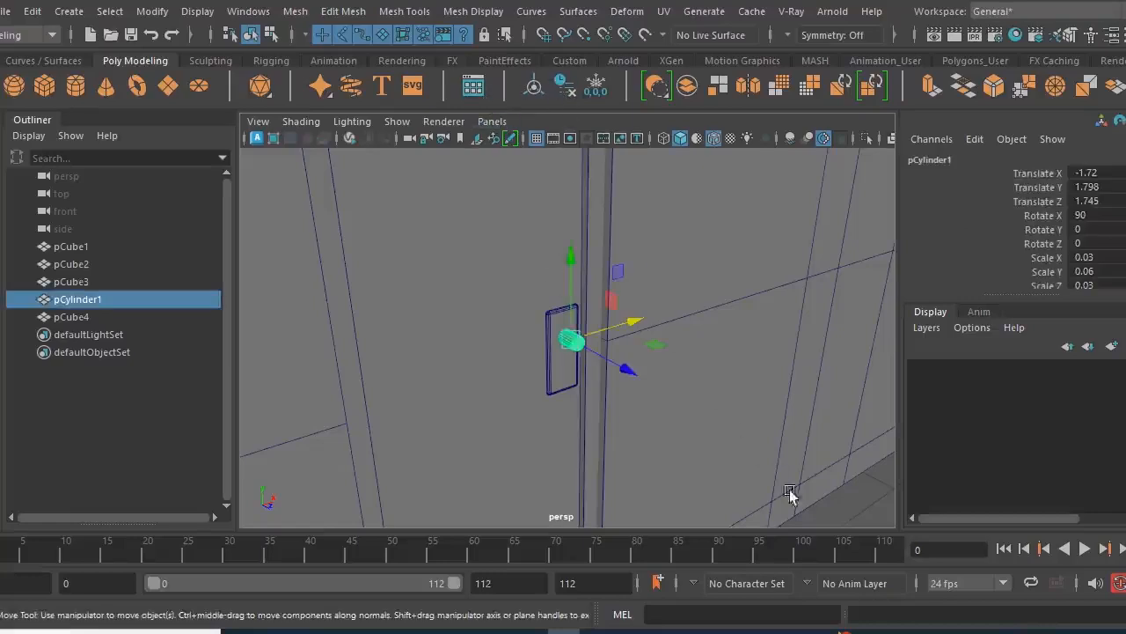
click(841, 511)
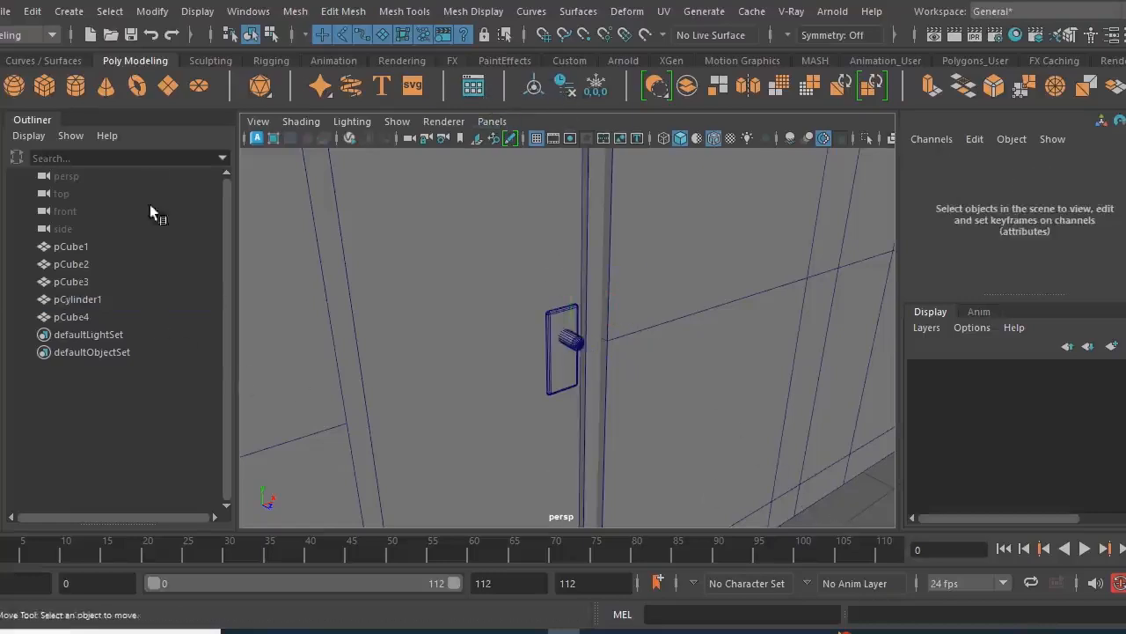
- Create a polygon cube, scale it uniformly to 0.183 and bring it near the handle at X -1.033, Y 1.442, Z 1.777
click(44, 85)
scroll(593, 370, down, 4)
drag(678, 411, 616, 381)
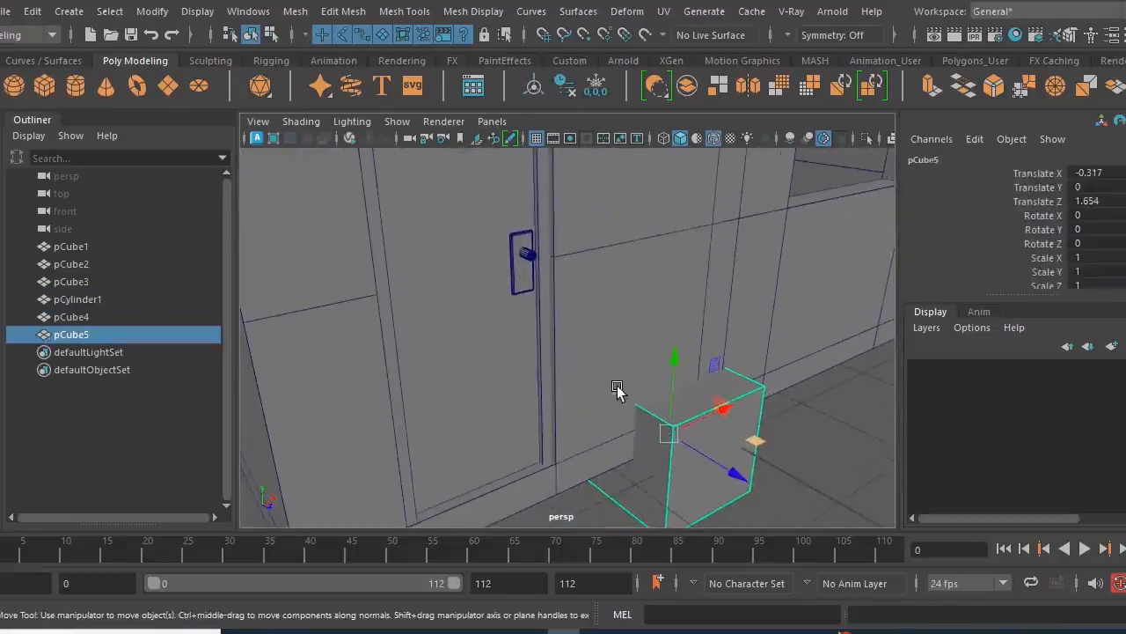
mouse_move(759, 500)
mouse_down()
mouse_move(750, 487)
mouse_move(771, 500)
mouse_up()
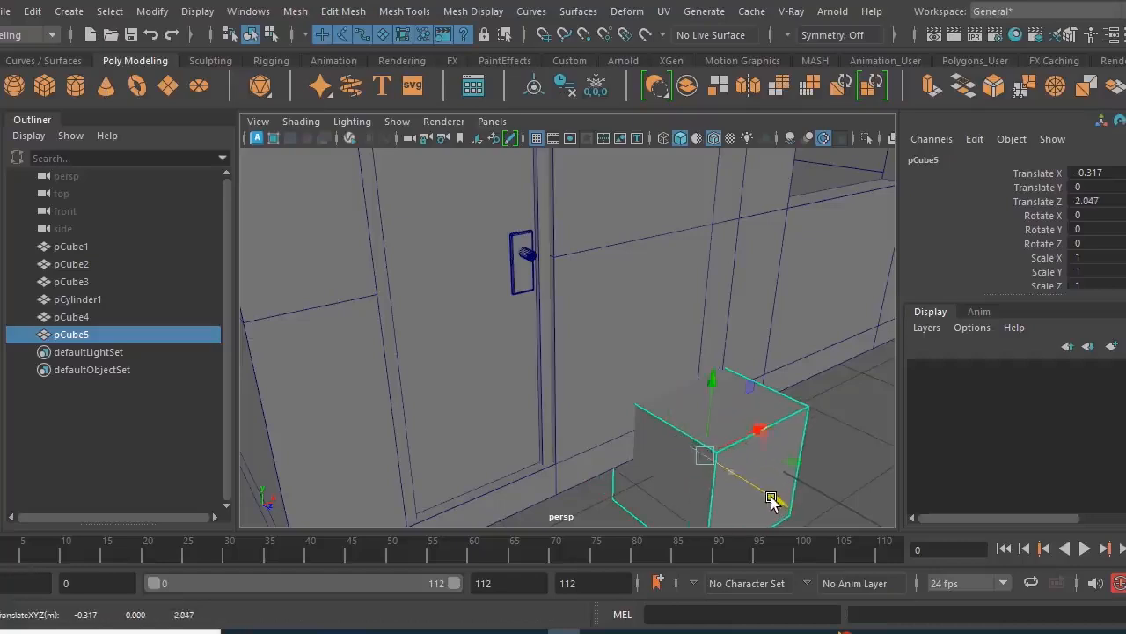
key(r)
drag(702, 460, 609, 474)
key(w)
mouse_move(754, 401)
mouse_down()
mouse_move(709, 276)
mouse_move(734, 335)
mouse_move(679, 313)
mouse_up()
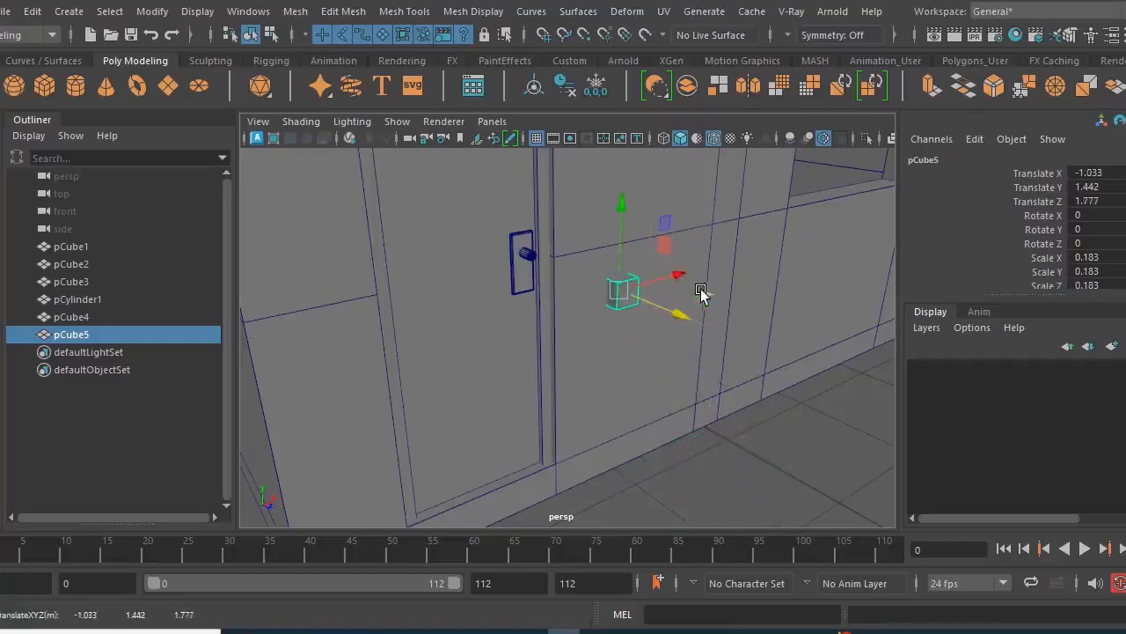
- Move the small cube beside the handle cylinder to X -1.977, Y 1.786, in line with the cylinder's depth
drag(684, 280, 600, 298)
drag(526, 237, 523, 168)
alt+right_drag(563, 255, 664, 287)
alt+drag(664, 287, 558, 267)
alt+middle_drag(558, 266, 621, 392)
drag(638, 310, 539, 313)
alt+drag(502, 388, 646, 390)
- Stretch the cube into a lever bar with scale X 0.282, Y 0.045, Z 0.048
key(r)
drag(595, 341, 498, 370)
drag(487, 265, 400, 349)
drag(533, 314, 627, 372)
alt+drag(627, 373, 639, 402)
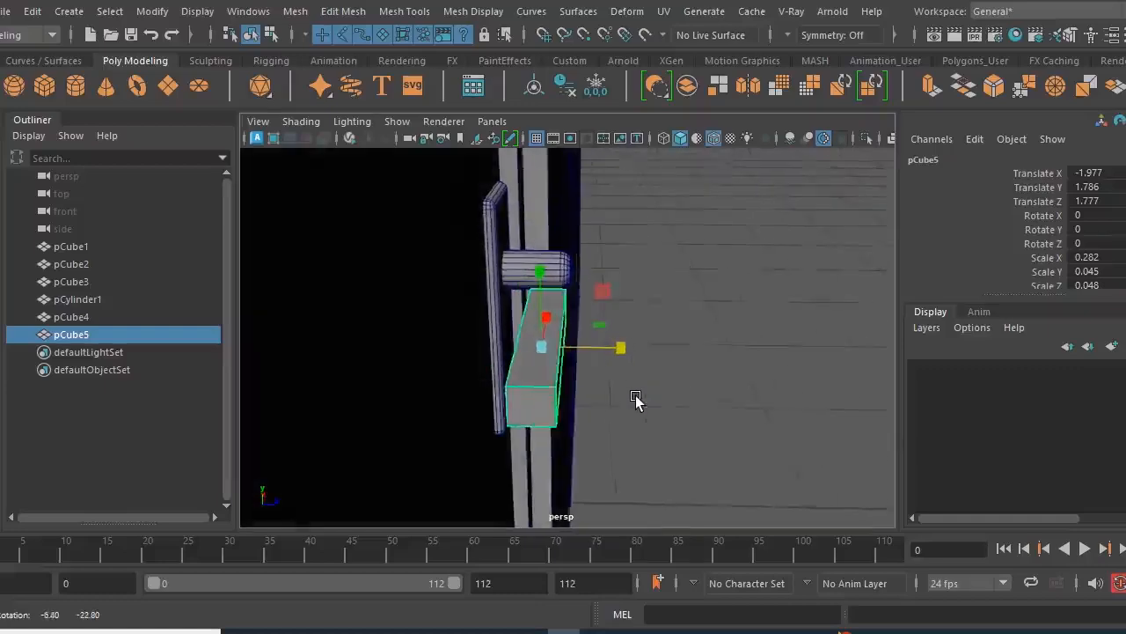
- Flatten the lever bar to a Y scale of 0.008
alt+right_drag(642, 402, 661, 420)
alt+drag(661, 420, 541, 289)
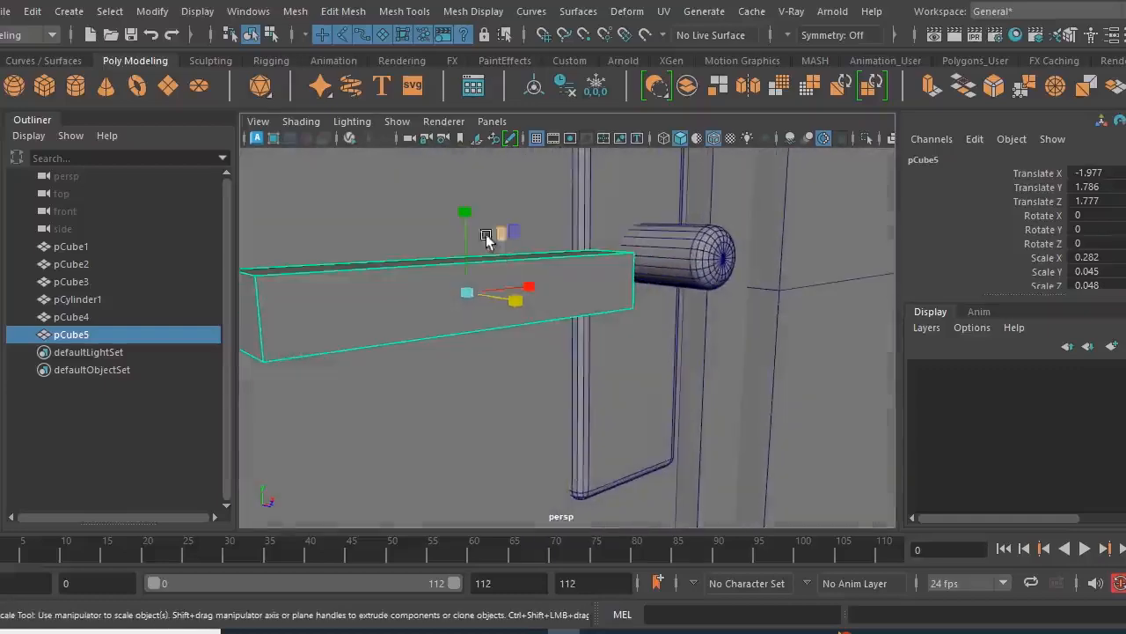
drag(466, 211, 468, 285)
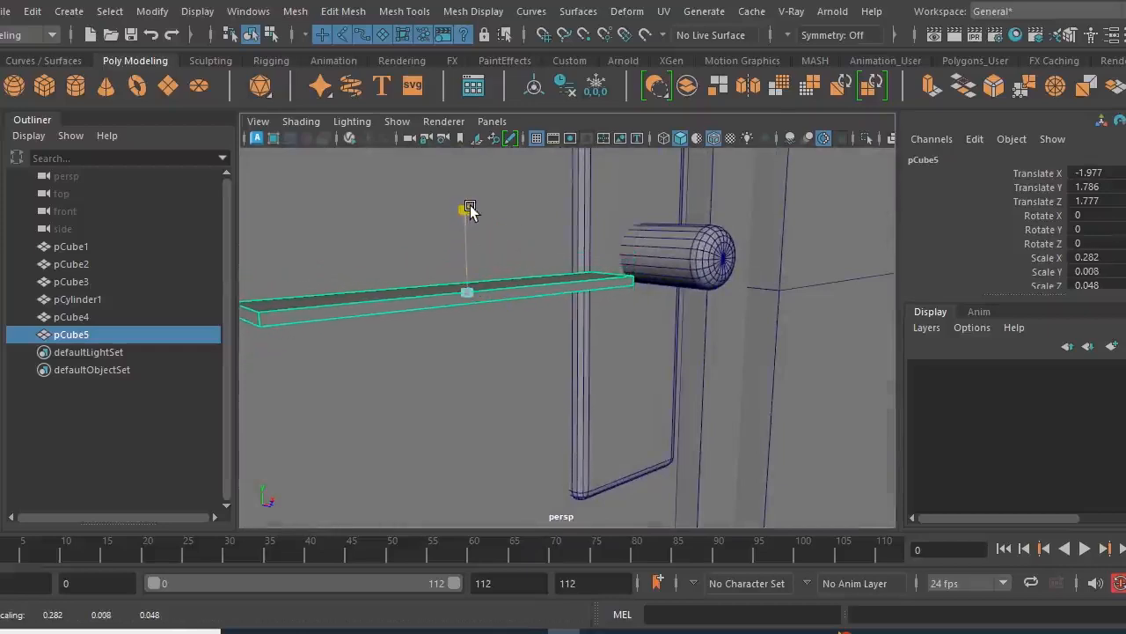
alt+drag(470, 205, 506, 311)
key(q)
scroll(513, 370, up, 3)
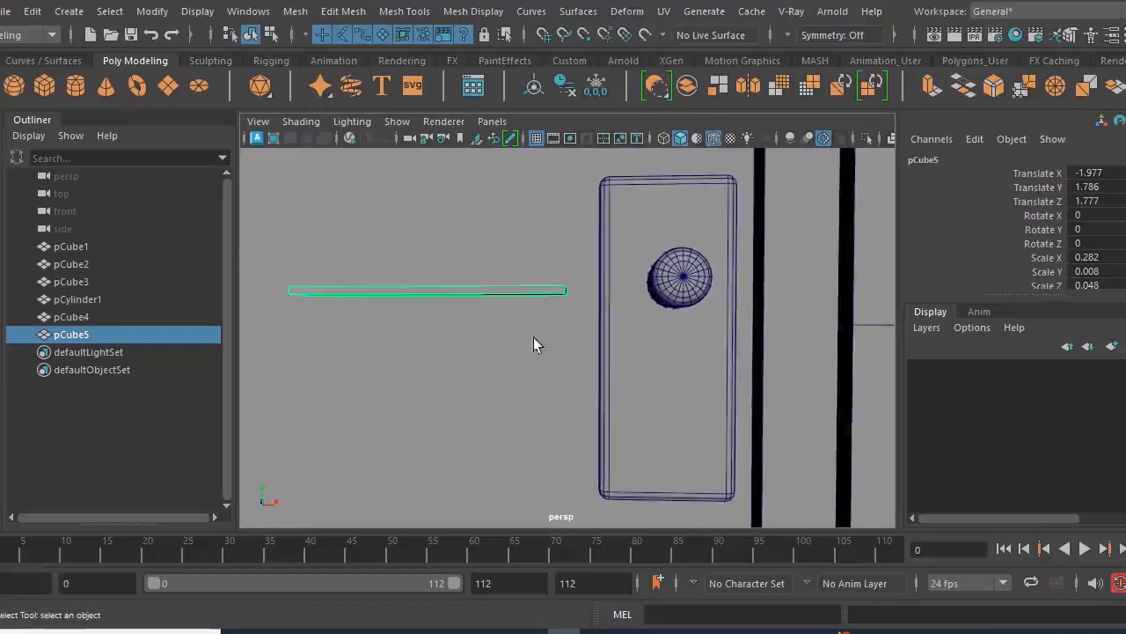
- Scale the vertices of the bar's cylinder-side end vertically so the bar tapers toward its free end, and return to object selection
right_drag(521, 291, 422, 150)
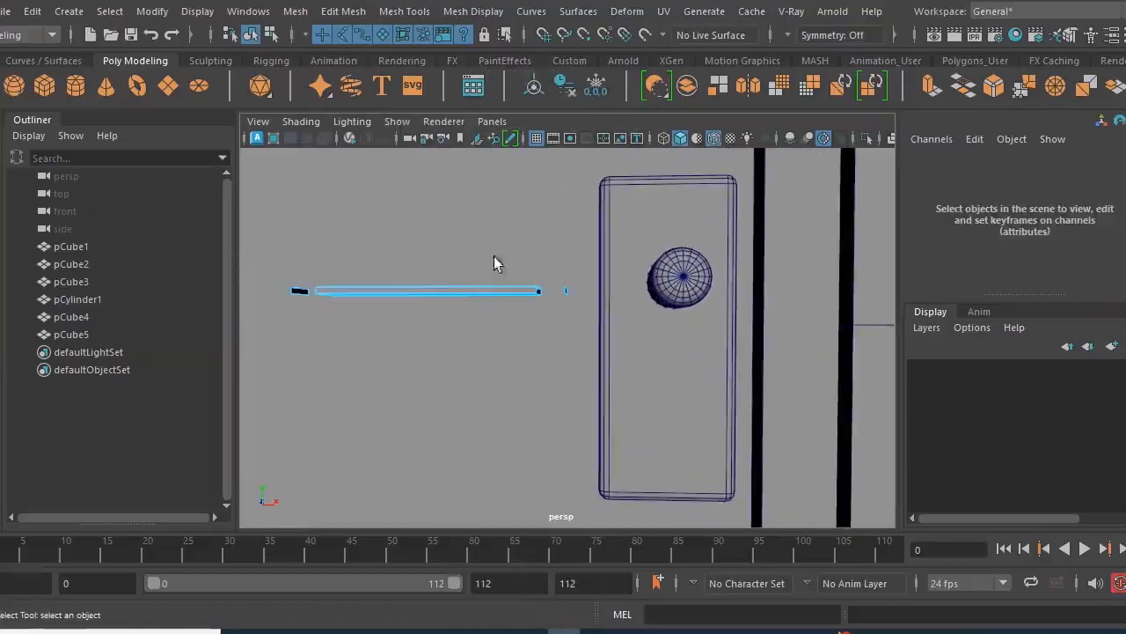
right_drag(495, 300, 543, 263)
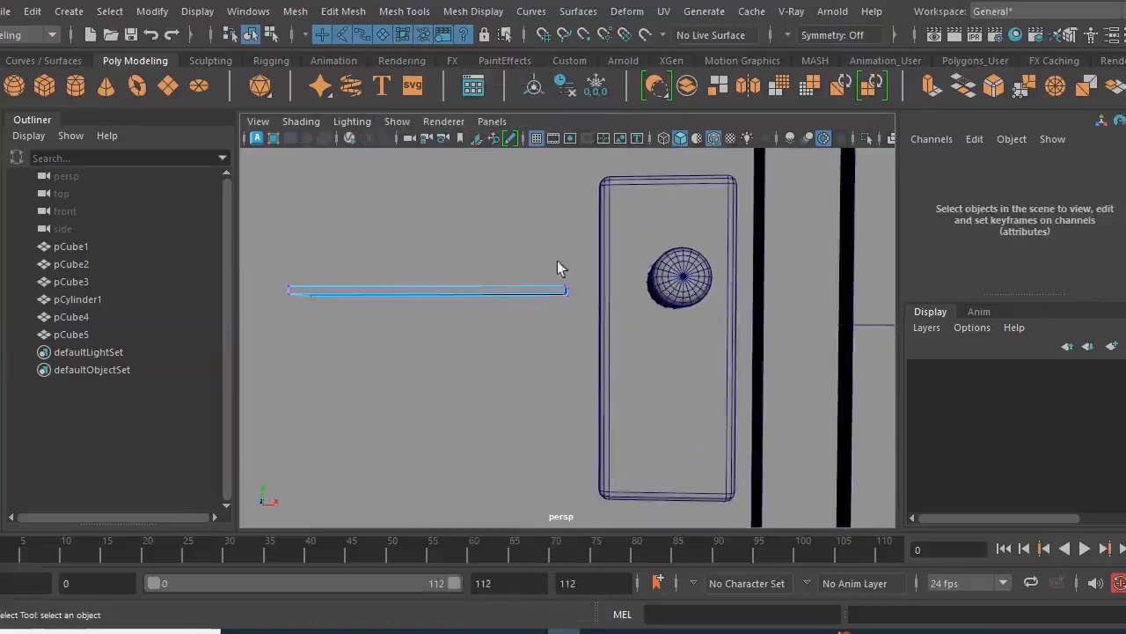
drag(546, 320, 546, 322)
alt+drag(546, 324, 558, 361)
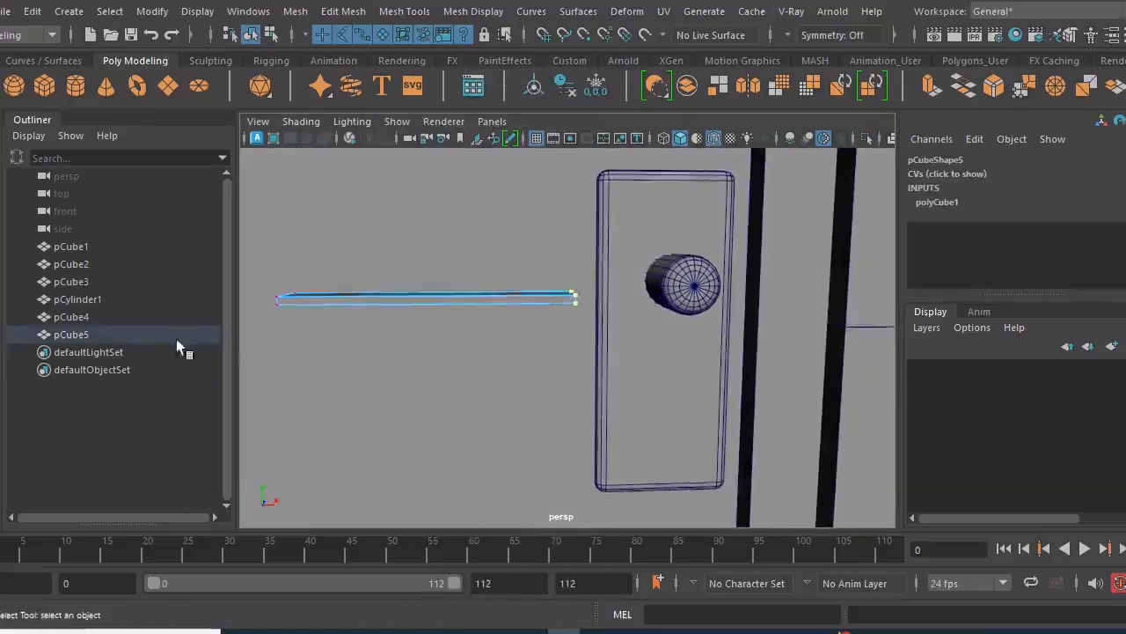
key(r)
drag(568, 216, 551, 134)
middle_drag(528, 365, 534, 304)
key(q)
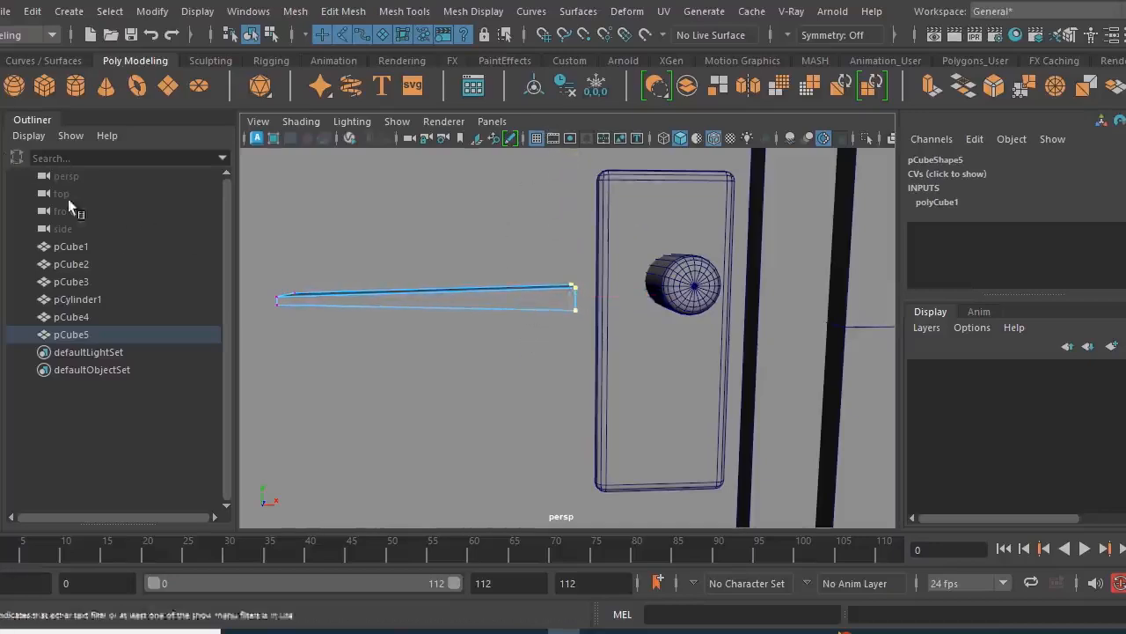
right_drag(394, 300, 459, 160)
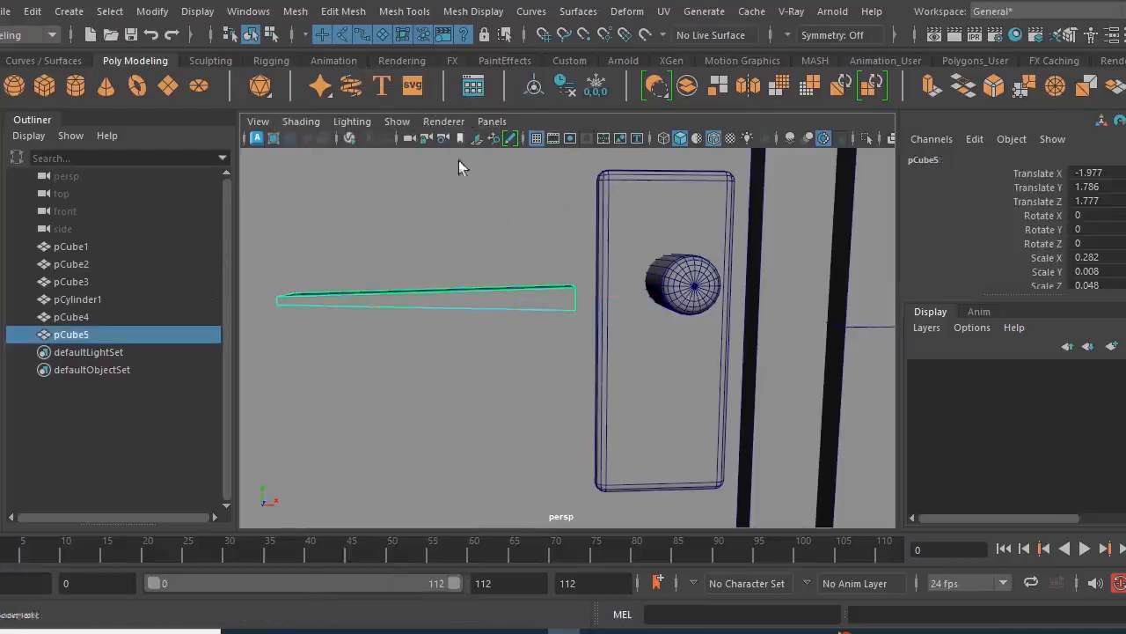
- Move the tapered lever against the handle cylinder at X -1.895, Y 1.81
alt+drag(484, 392, 470, 389)
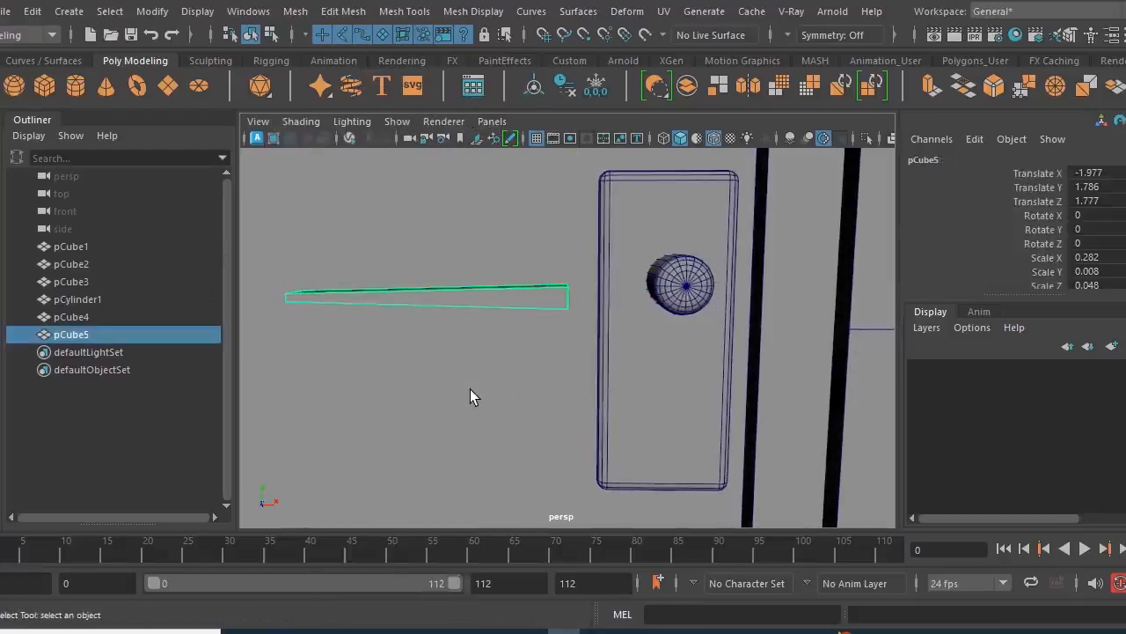
key(w)
middle_drag(493, 238, 571, 212)
alt+drag(541, 315, 518, 306)
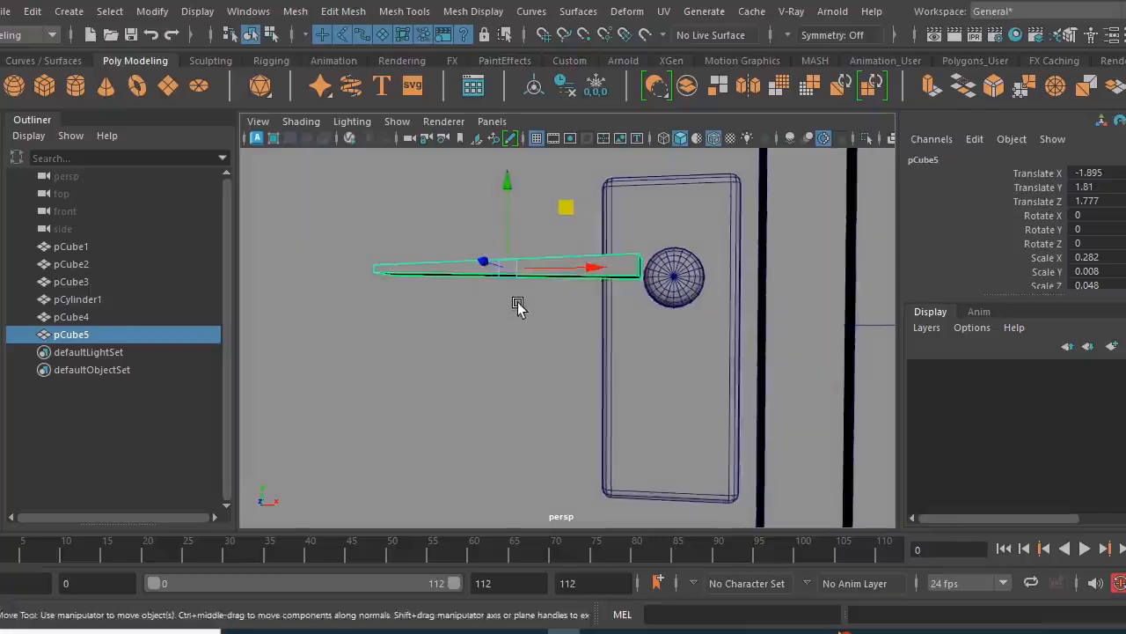
alt+right_drag(518, 306, 559, 323)
alt+right_drag(741, 362, 633, 356)
alt+drag(661, 369, 623, 378)
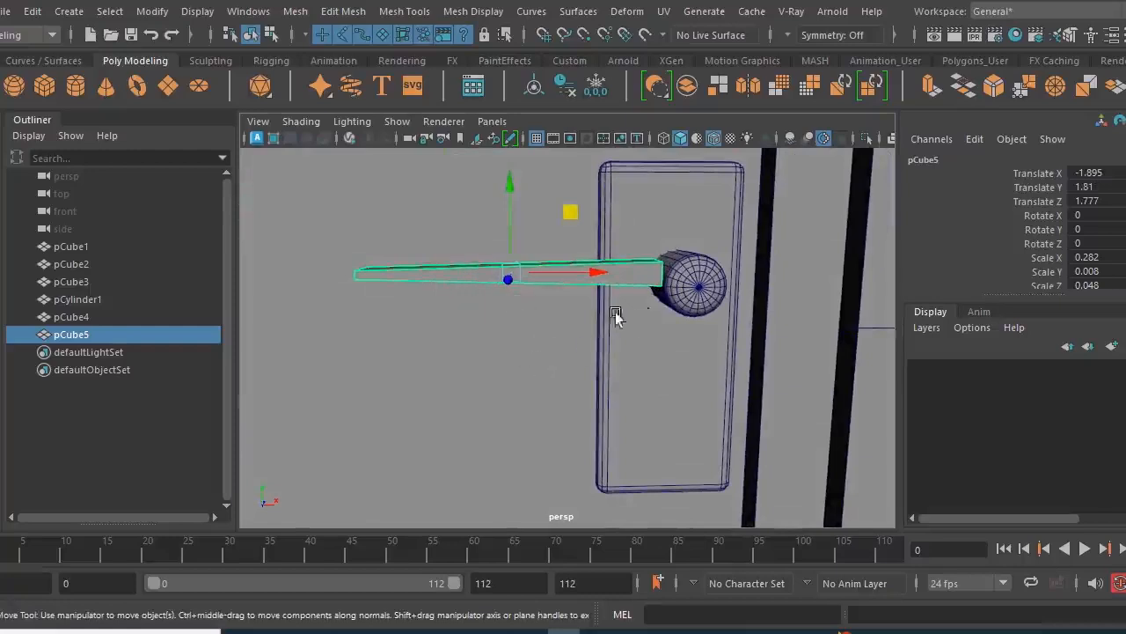
scroll(651, 305, up, 5)
alt+drag(680, 308, 656, 310)
scroll(729, 313, down, 2)
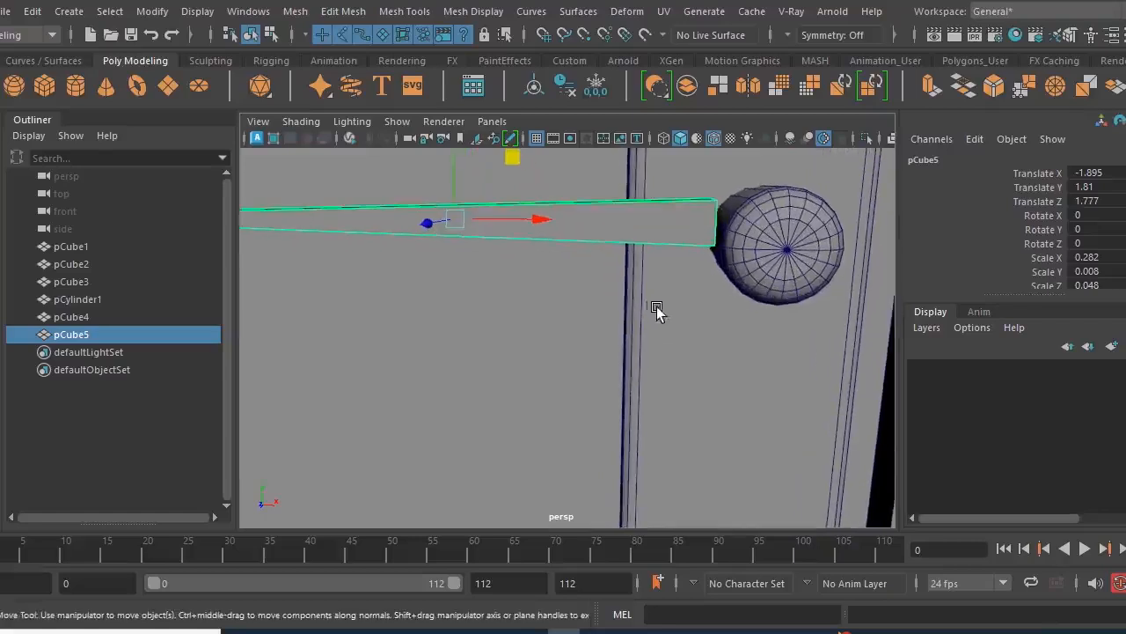
scroll(692, 302, down, 3)
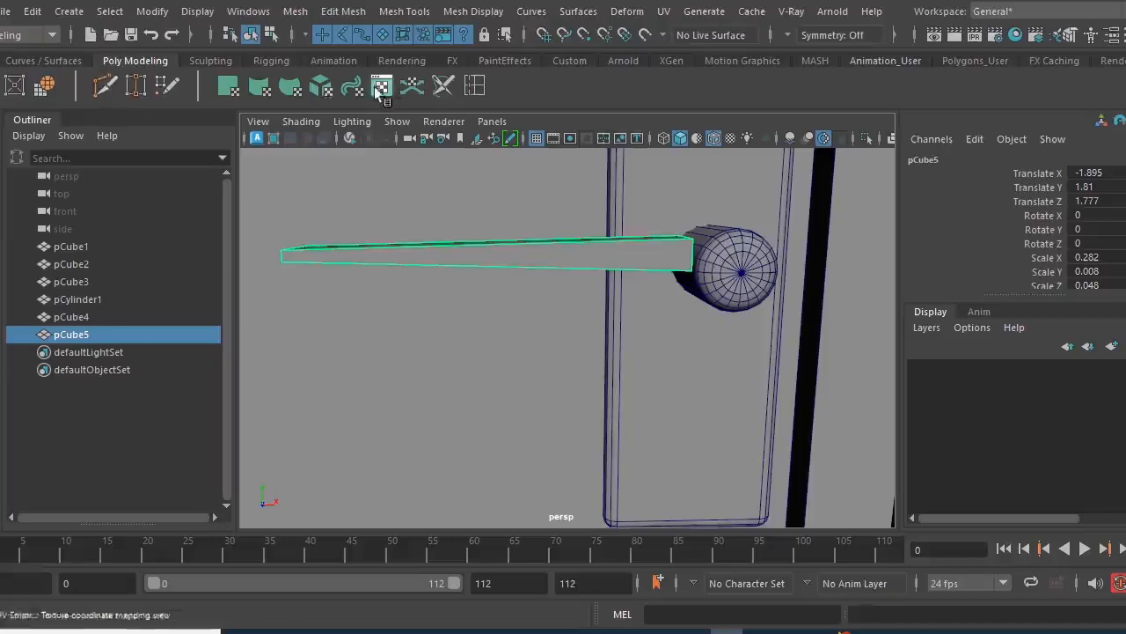
- Insert an edge loop across the lever at about its middle
click(468, 91)
drag(497, 250, 539, 254)
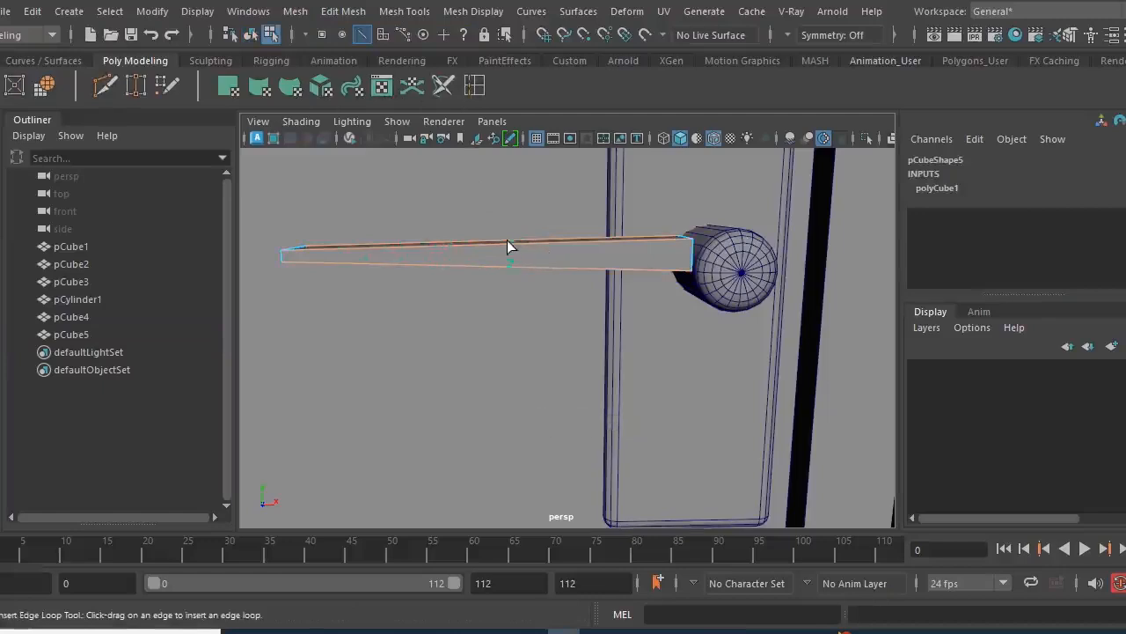
drag(510, 251, 509, 253)
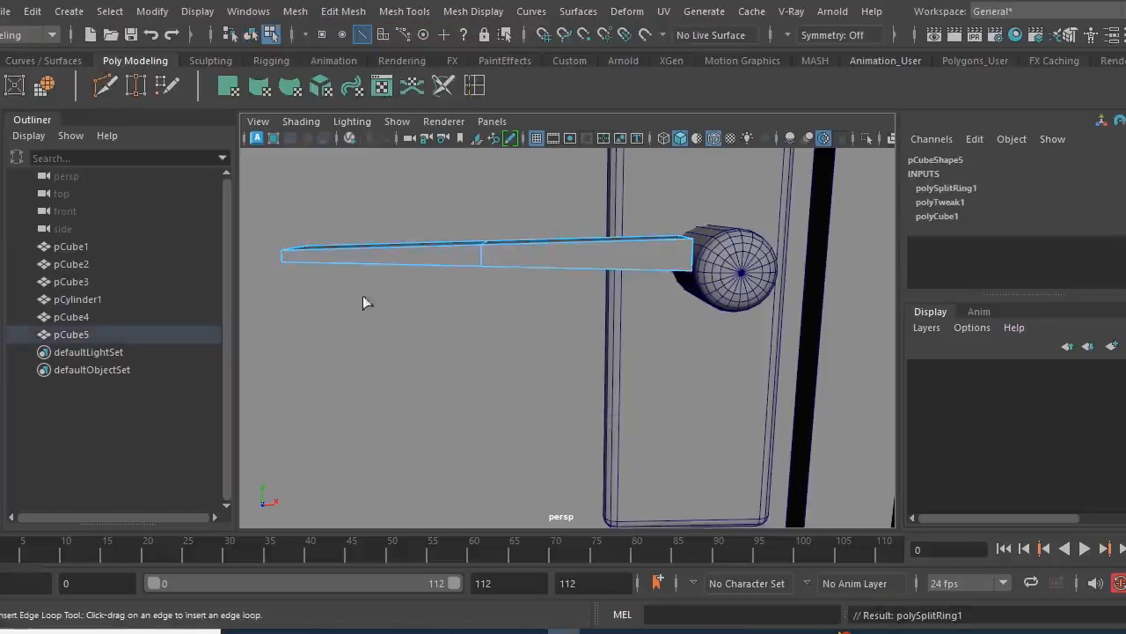
key(q)
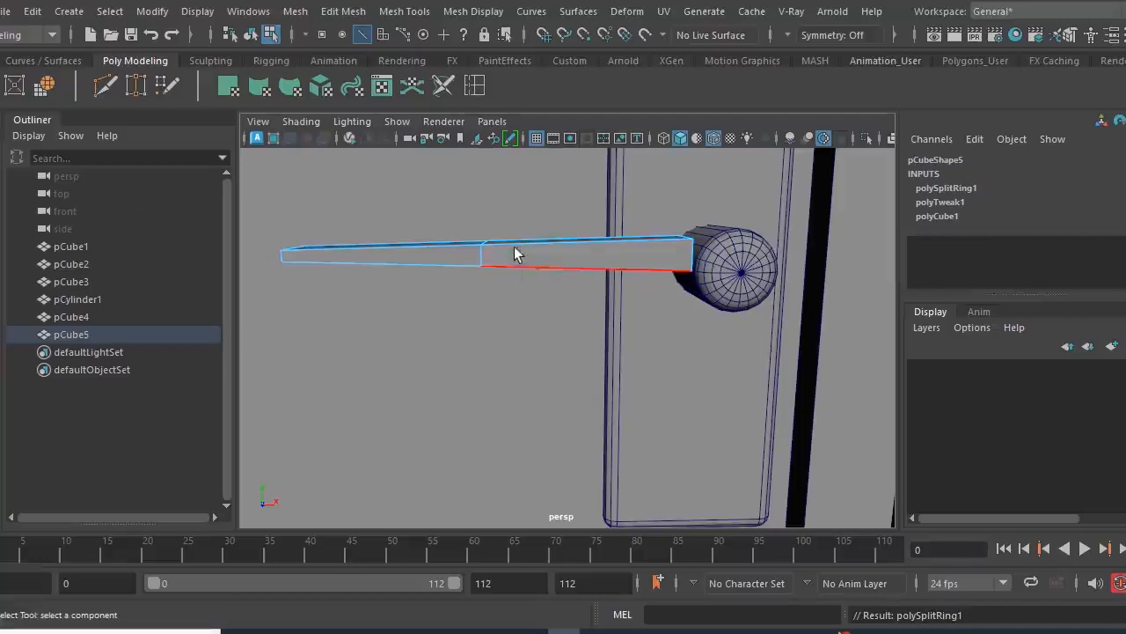
- Raise the lever's middle vertices vertically to form a bend
right_click(511, 251)
click(429, 125)
drag(516, 220, 452, 309)
key(w)
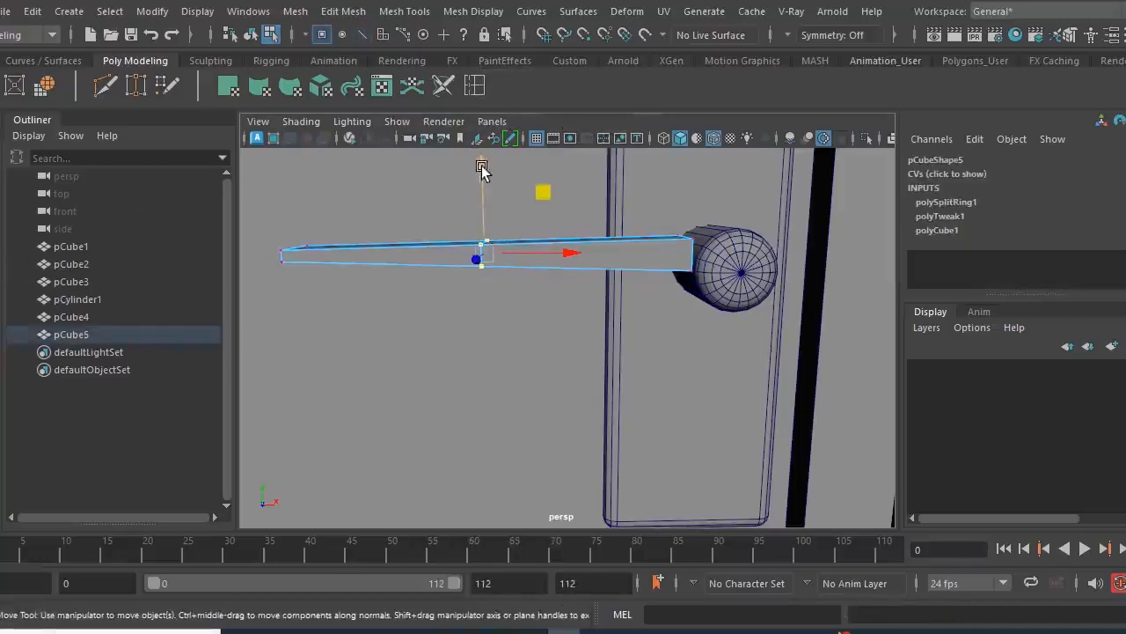
drag(483, 167, 484, 130)
alt+drag(648, 352, 380, 311)
- Select the lever's free-end and middle vertices and raise them together slightly
drag(351, 253, 397, 302)
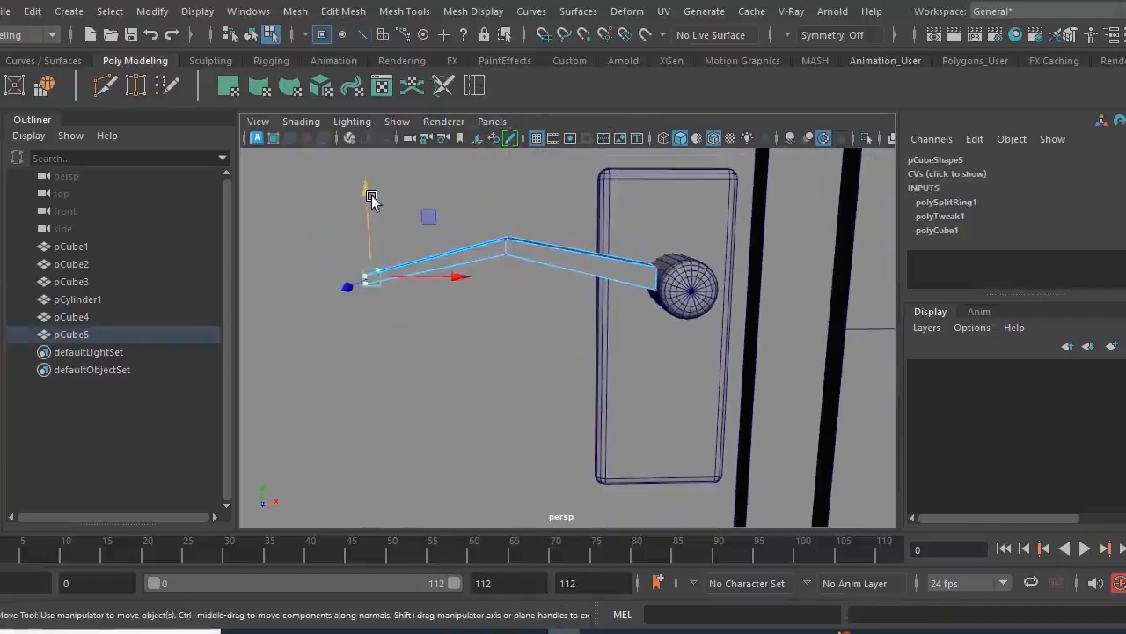
drag(325, 216, 534, 326)
drag(440, 179, 445, 167)
scroll(575, 309, up, 4)
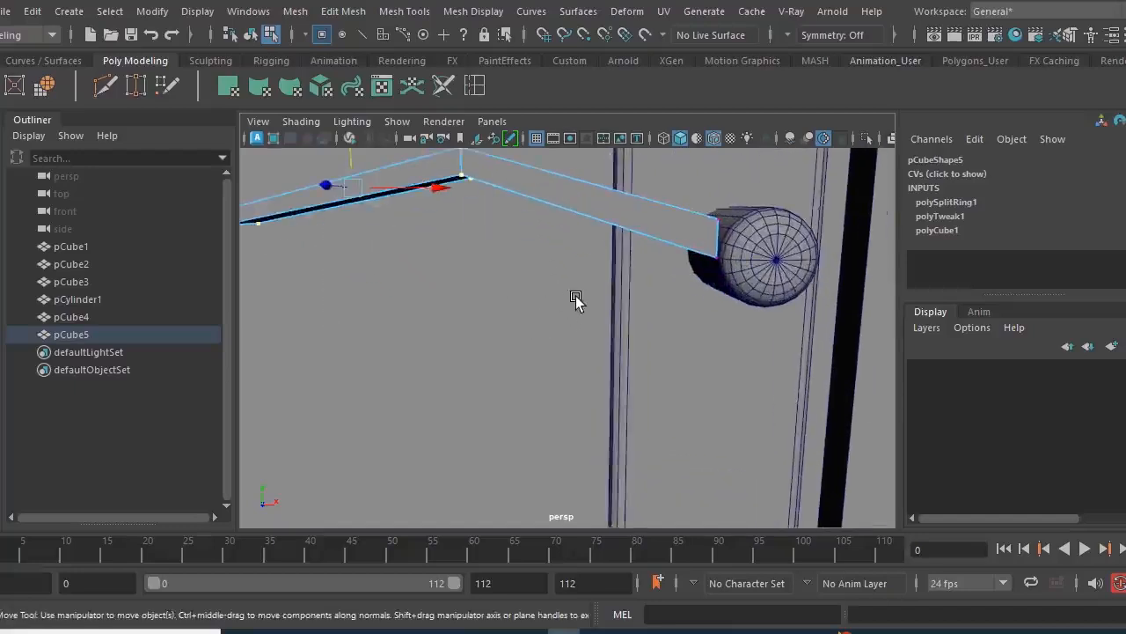
- Select the vertices at the lever's free end and scale them in Z to narrow the tip
key(q)
alt+drag(621, 292, 649, 389)
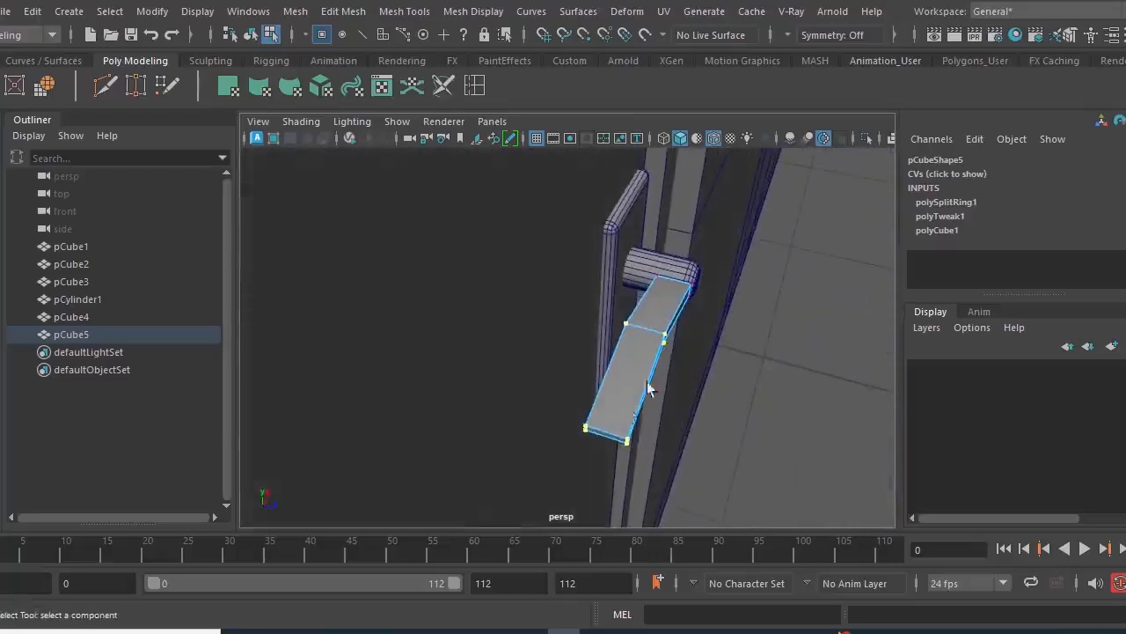
drag(662, 476, 602, 456)
key(r)
alt+drag(690, 399, 585, 333)
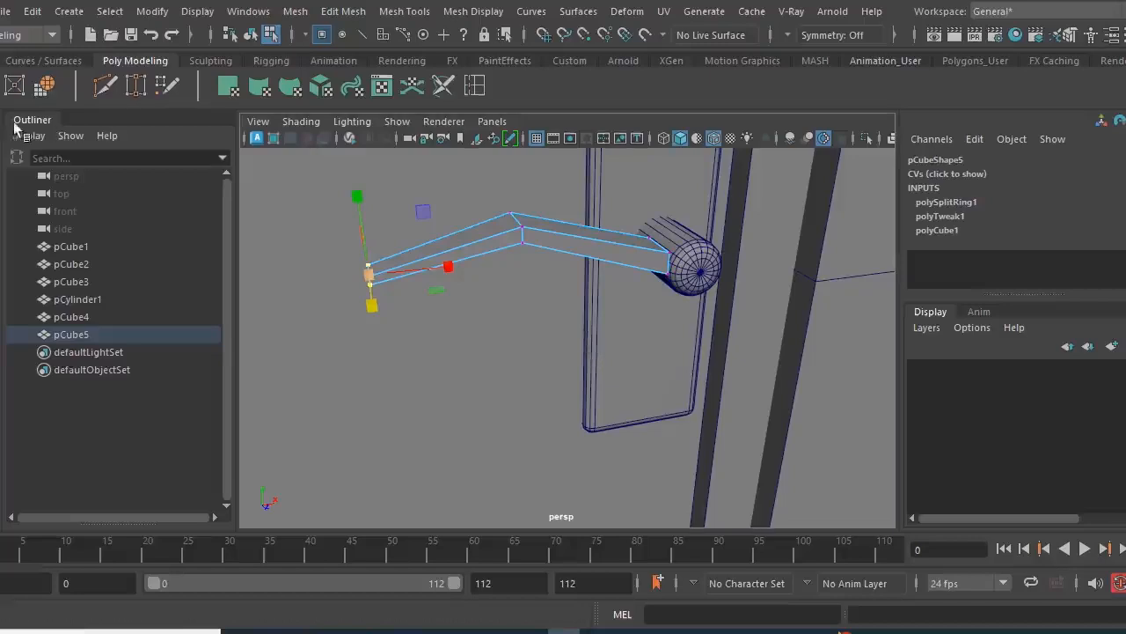
- Bevel the edge loop at the lever's bend with 2 segments and return to object selection
key(q)
right_drag(526, 244, 529, 74)
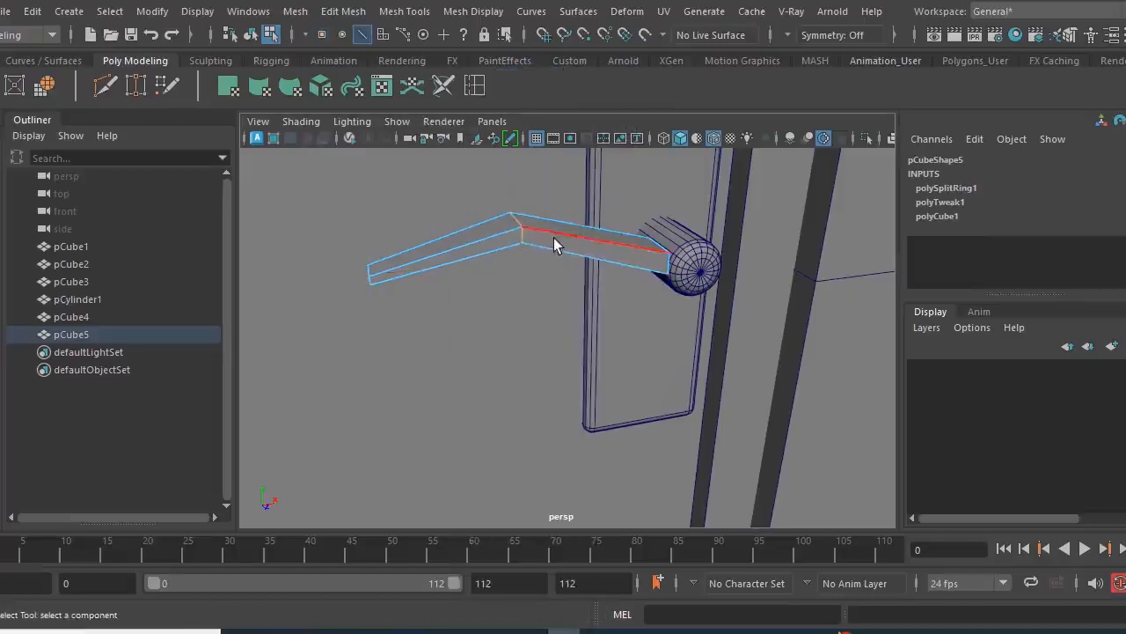
scroll(530, 258, up, 2)
alt+middle_drag(532, 231, 537, 280)
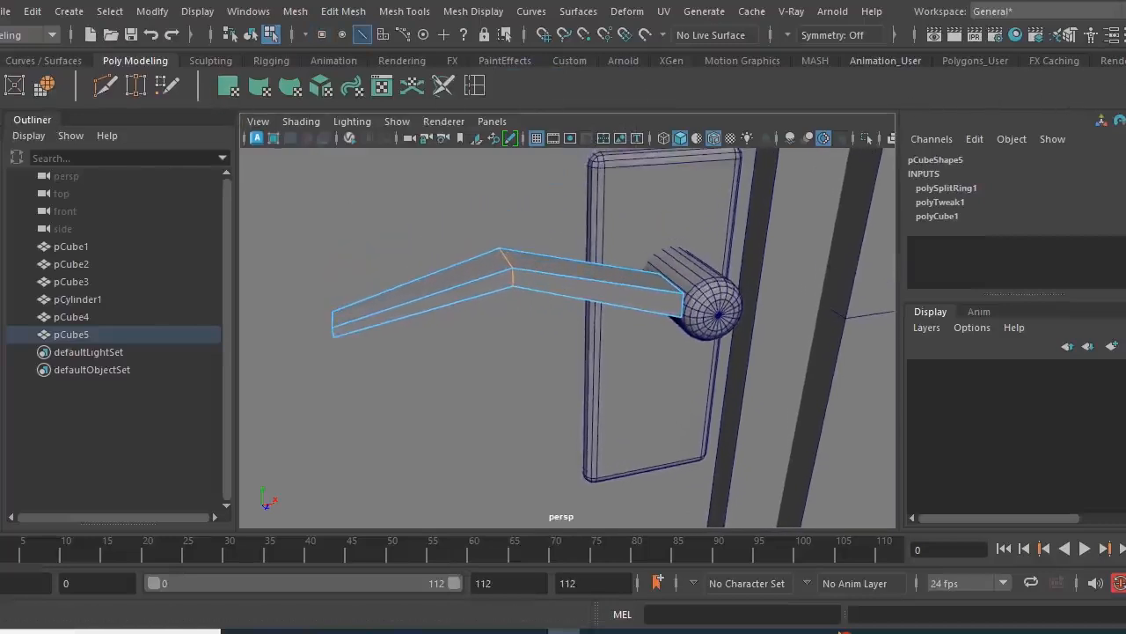
scroll(563, 85, up, 2)
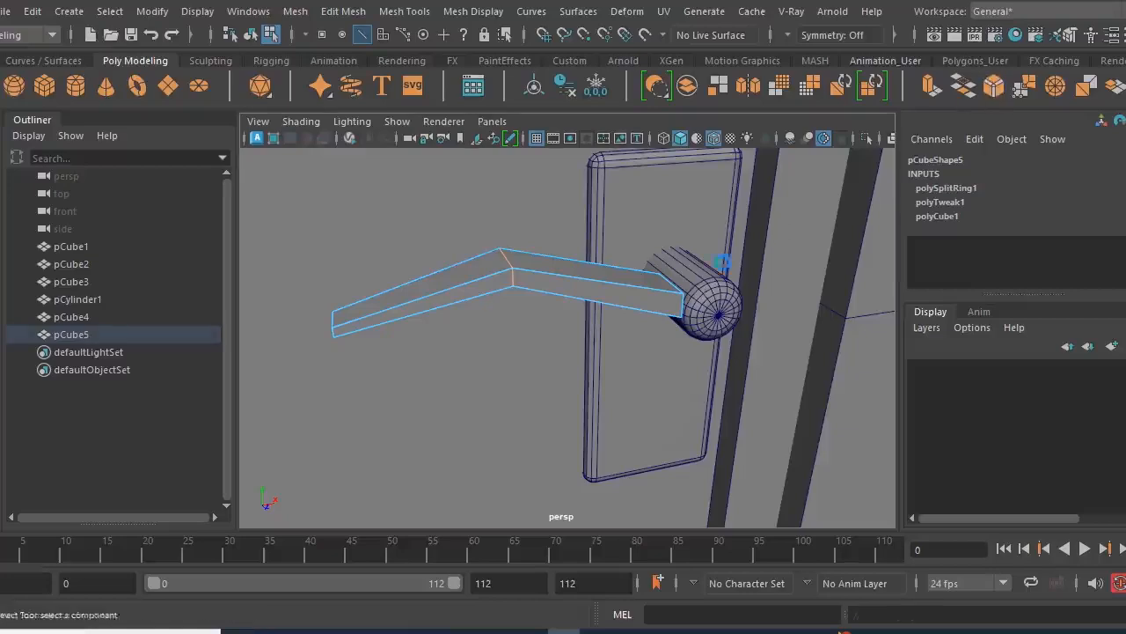
key(ctrl+b)
alt+drag(552, 322, 523, 309)
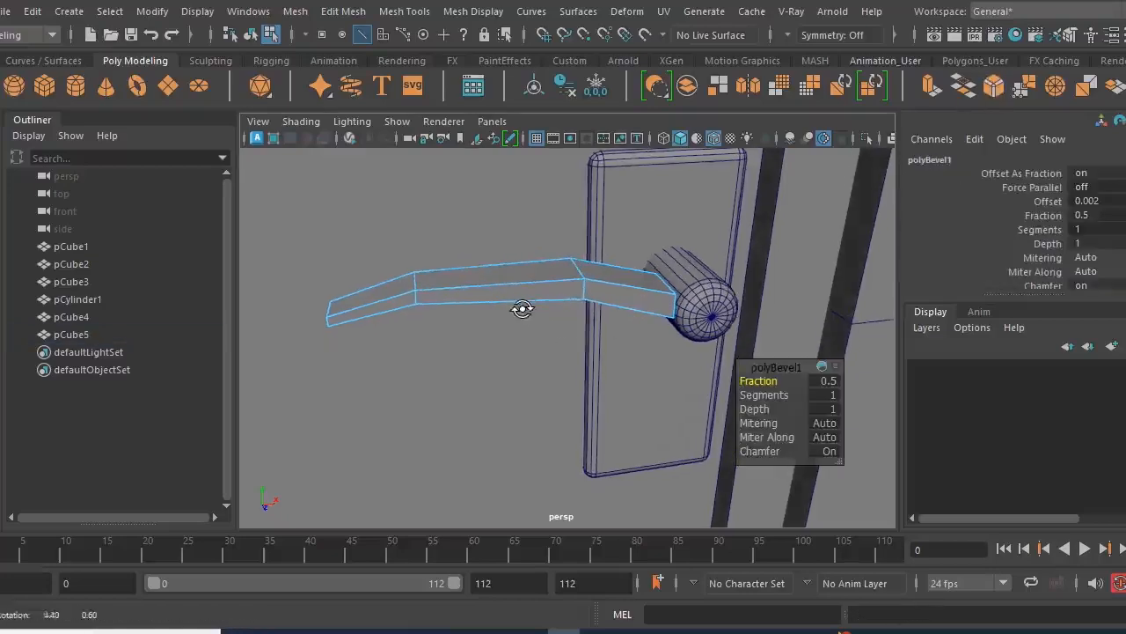
click(762, 395)
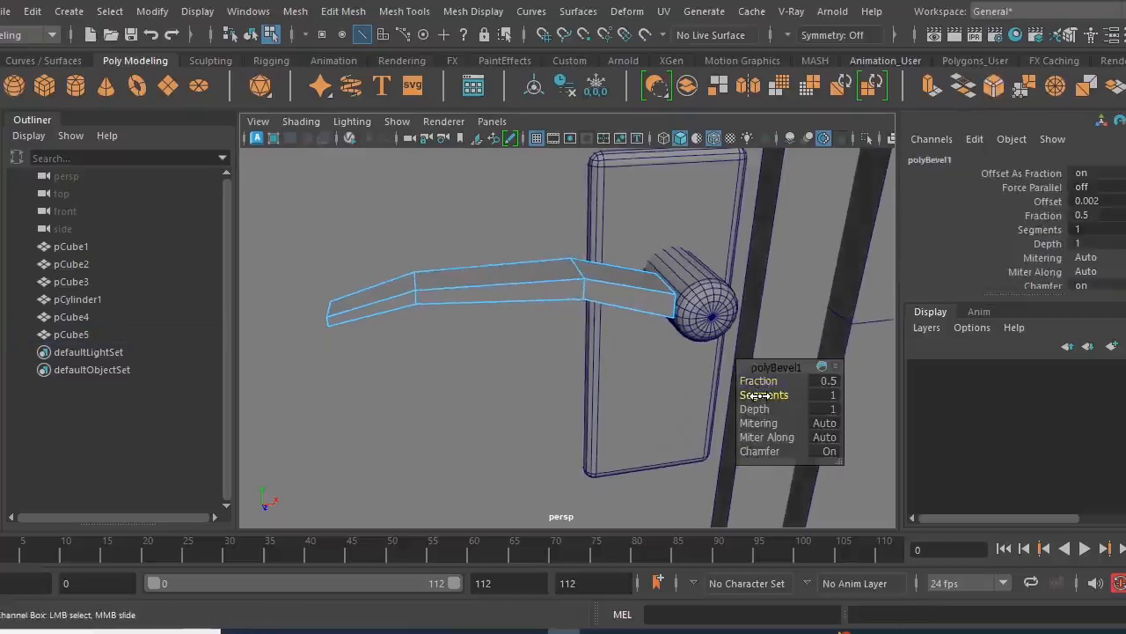
middle_drag(762, 395, 766, 395)
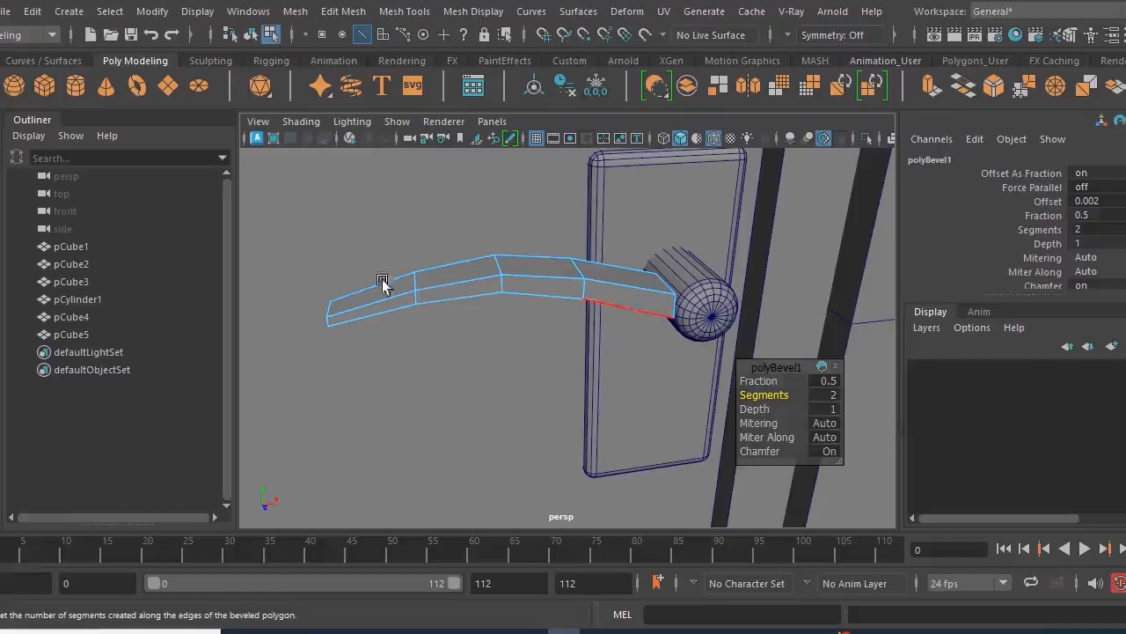
click(1, 134)
right_drag(495, 285, 578, 105)
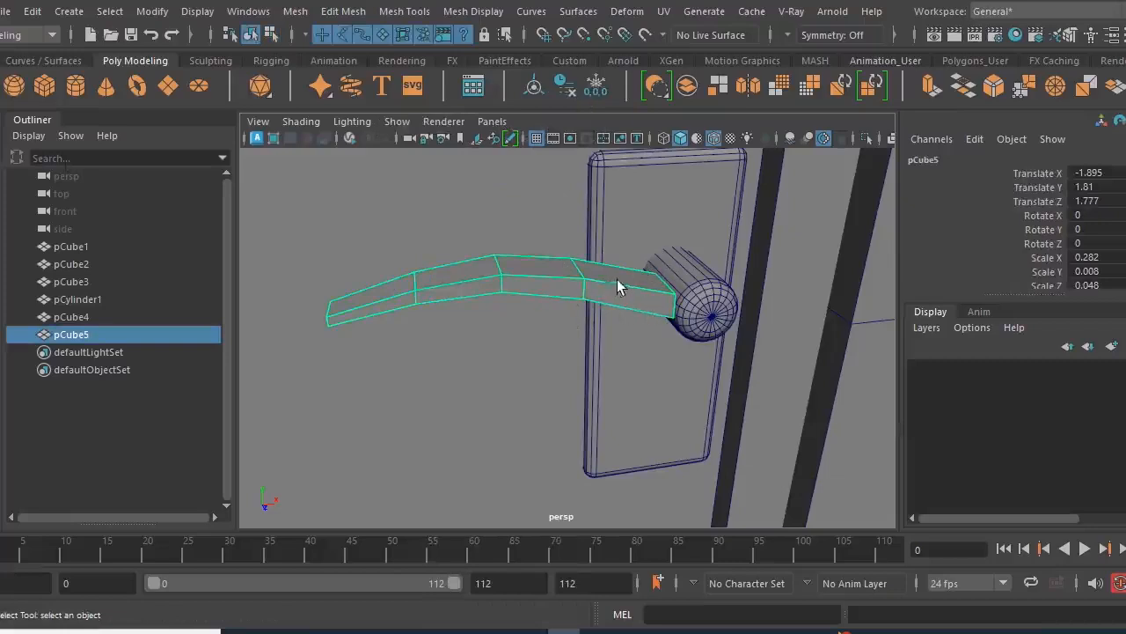
- Bevel the lever's lengthwise edges and the edges around both ends with 2 segments
right_drag(605, 287, 607, 81)
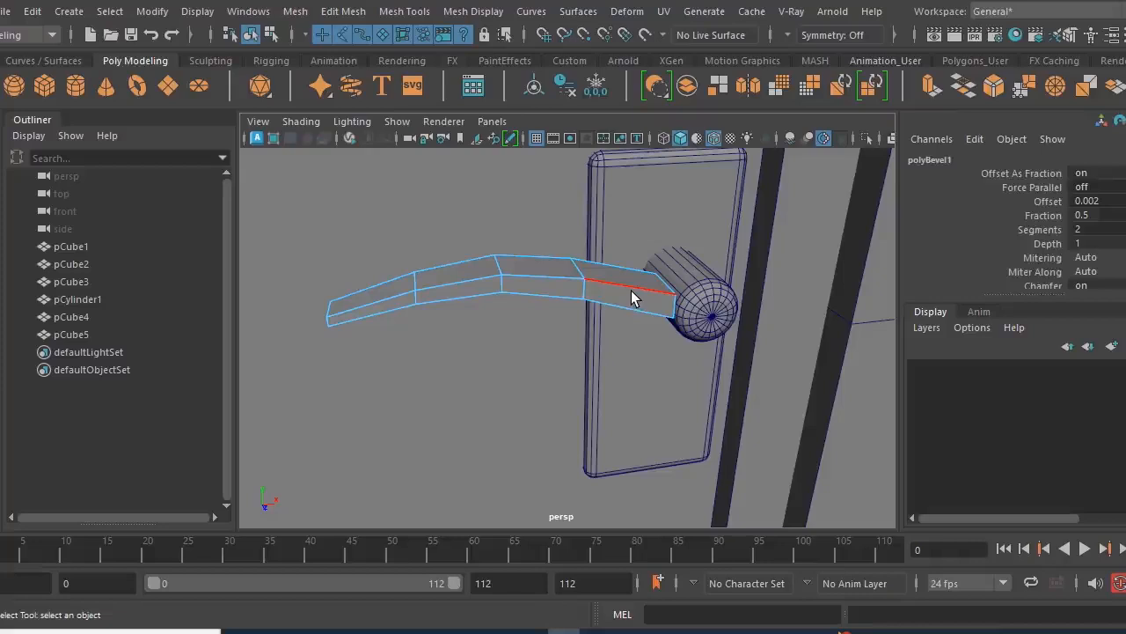
double_click(631, 296)
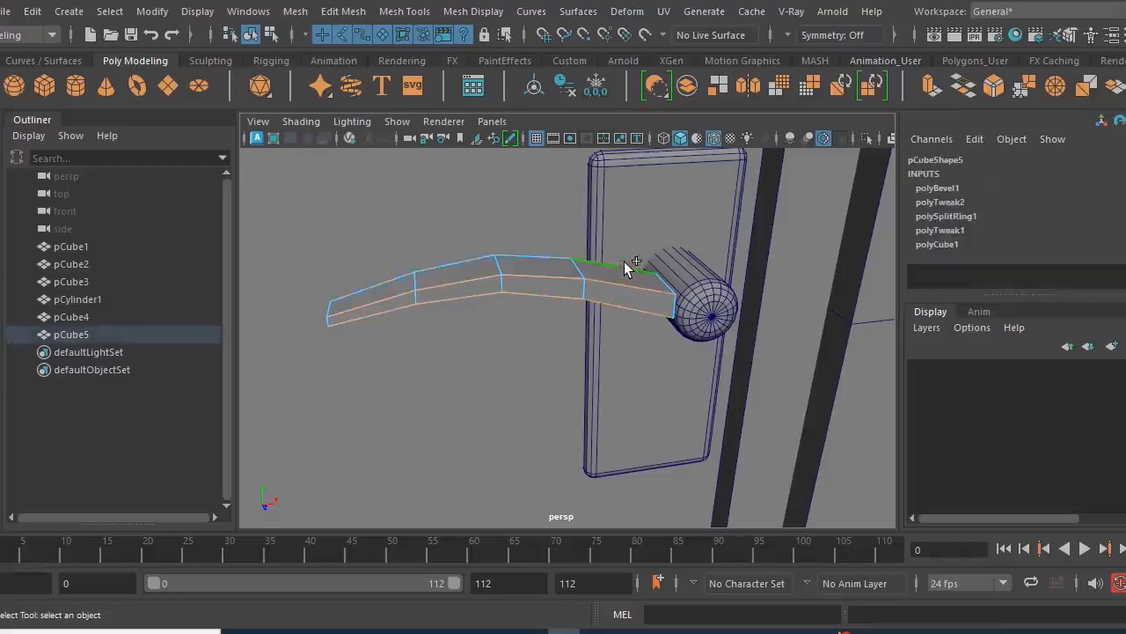
alt+drag(567, 339, 641, 328)
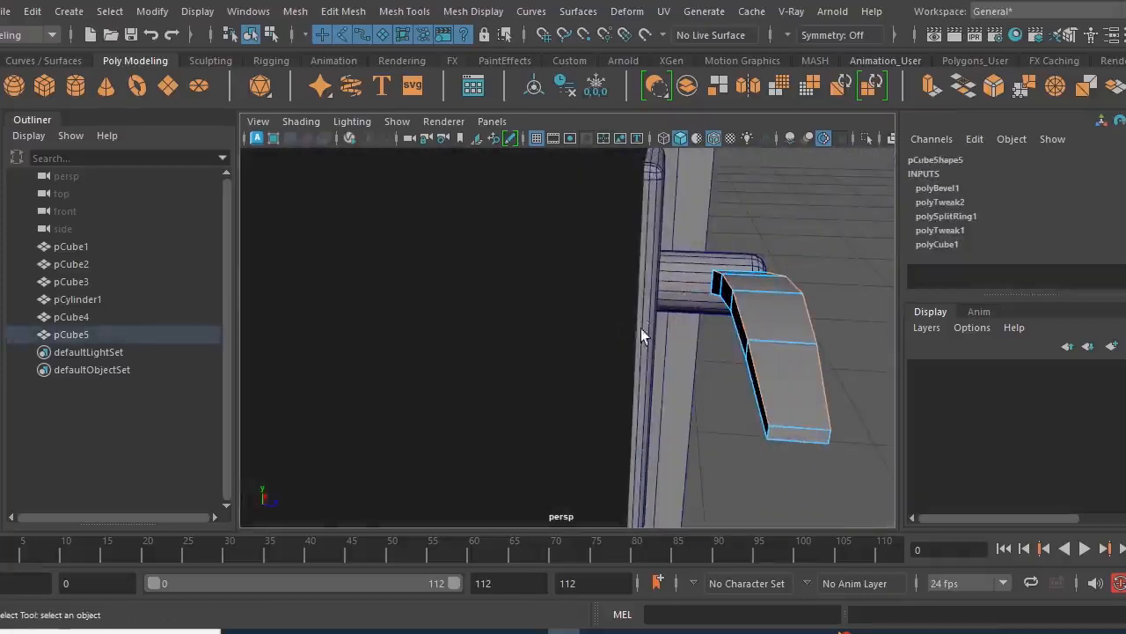
alt+drag(759, 419, 431, 398)
drag(323, 299, 380, 382)
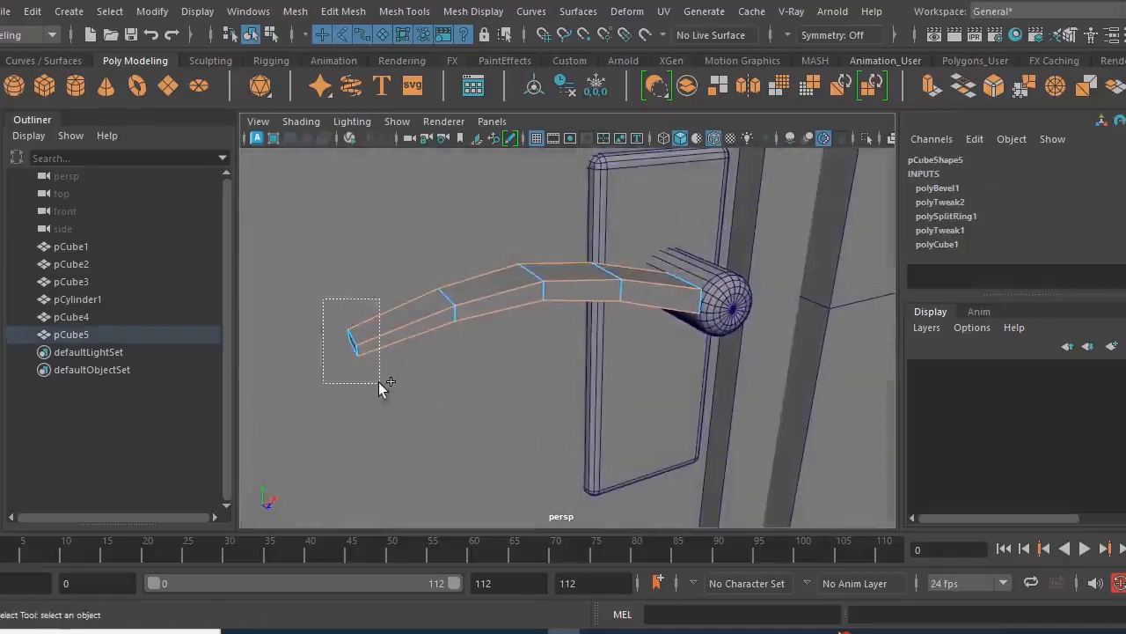
alt+drag(412, 416, 607, 303)
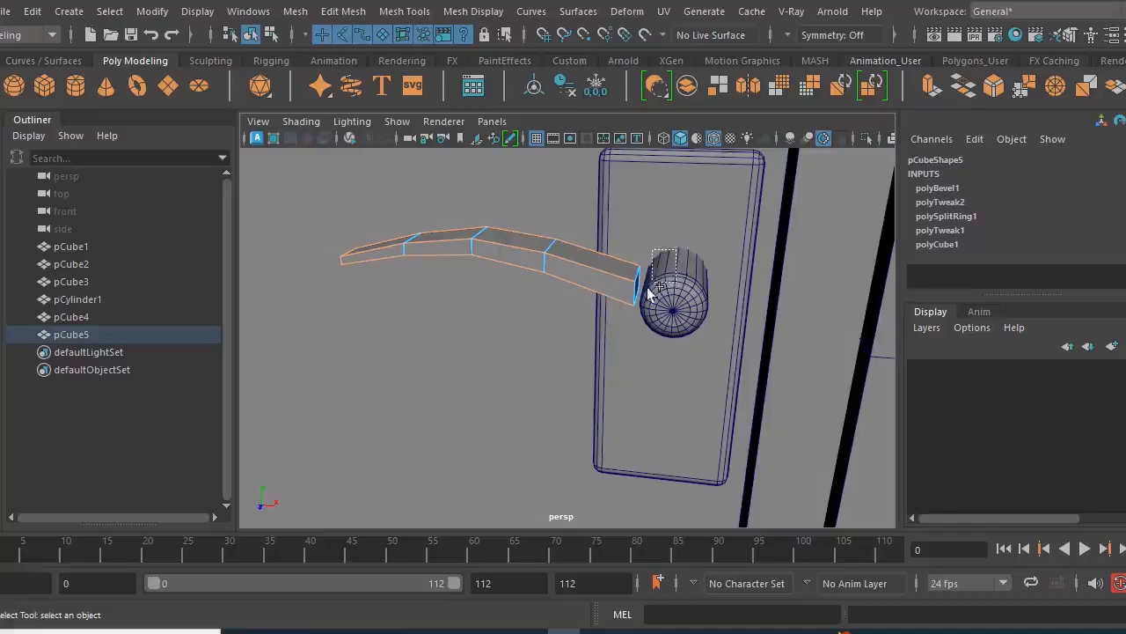
alt+drag(597, 347, 581, 316)
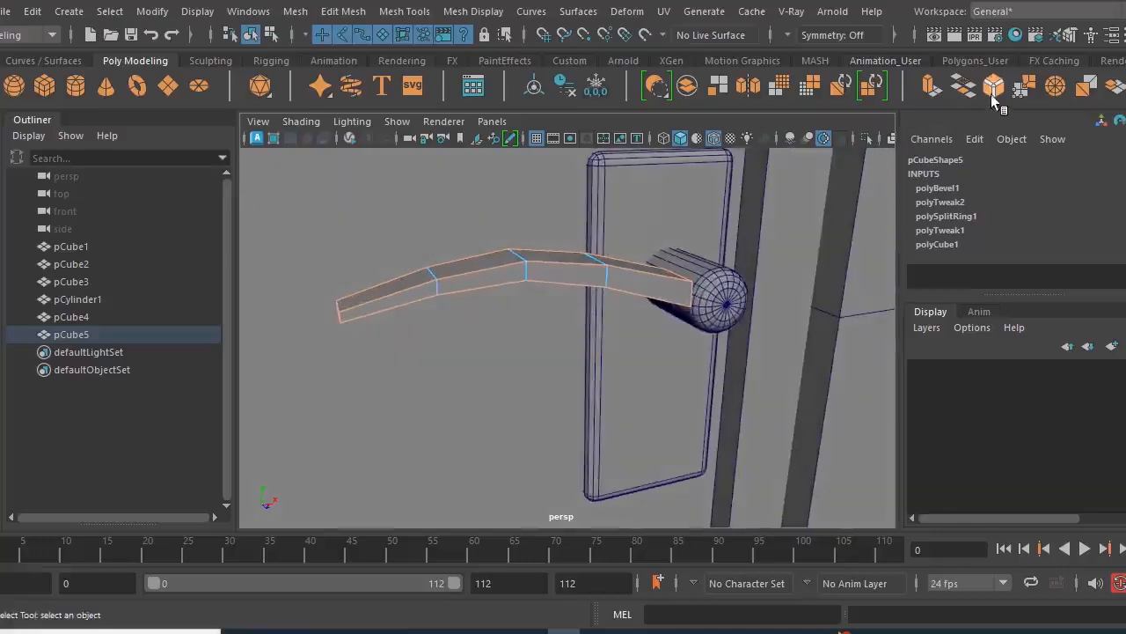
key(ctrl+b)
scroll(519, 341, up, 3)
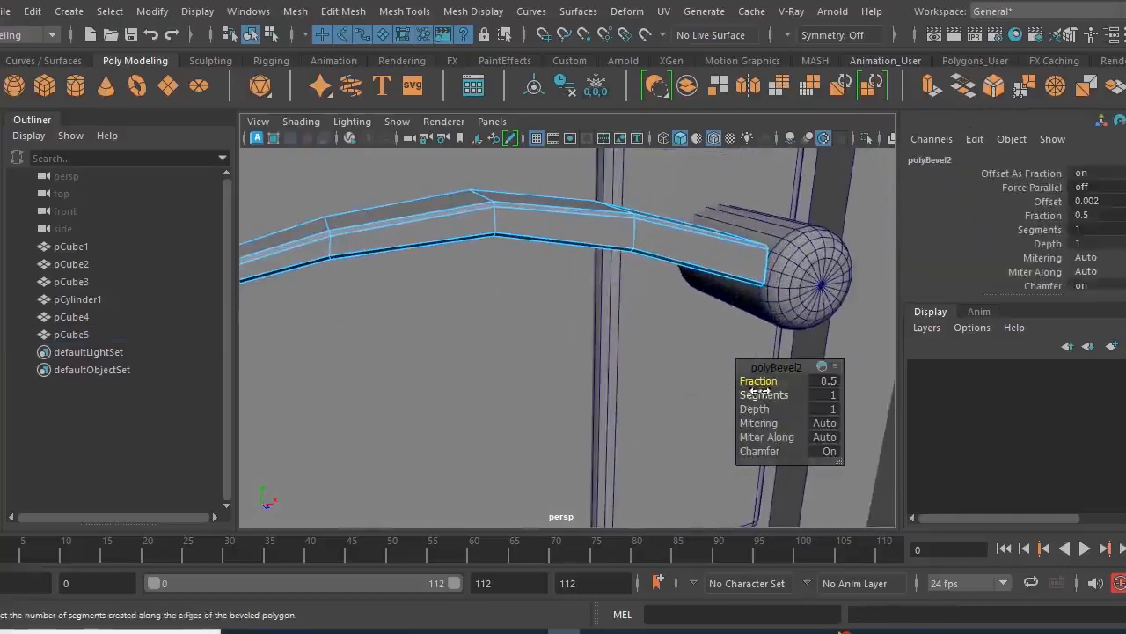
drag(762, 395, 784, 395)
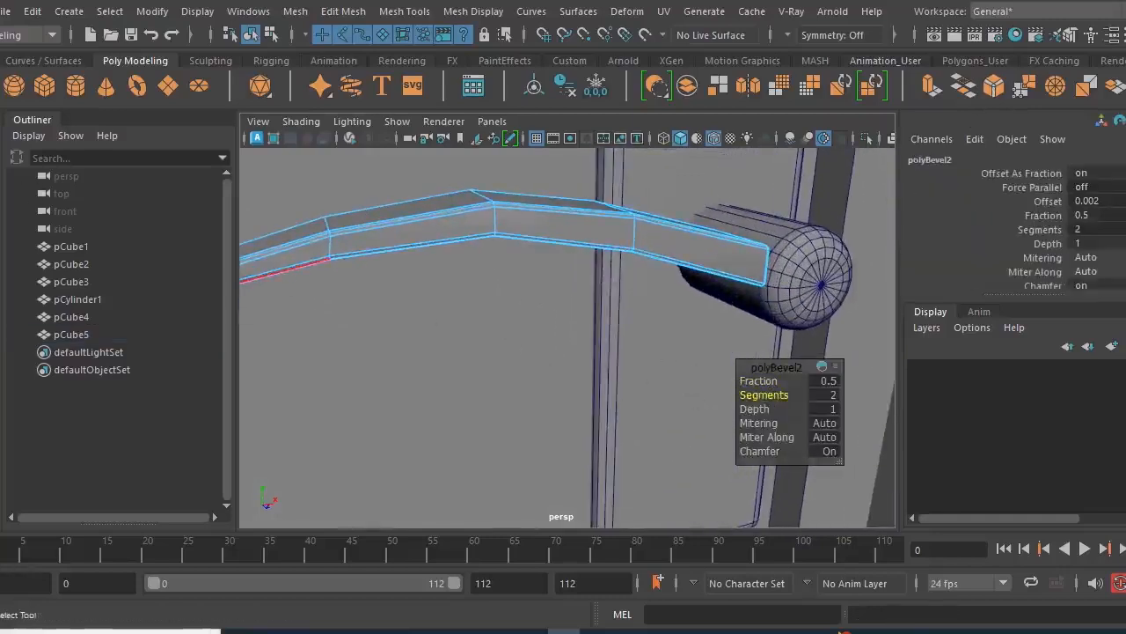
key(q)
scroll(527, 299, down, 3)
- Turn on smooth mesh preview for the lever and return to object selection
key(3)
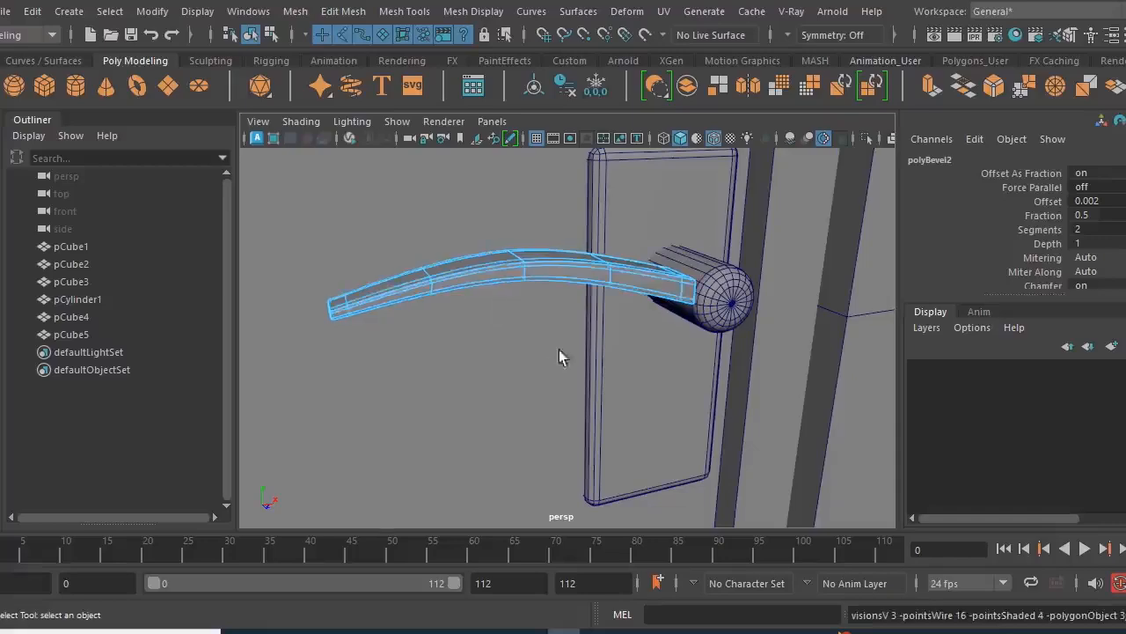
mouse_move(559, 350)
alt+mouse_down()
mouse_move(509, 333)
mouse_move(577, 356)
alt+mouse_up()
scroll(511, 333, up, 4)
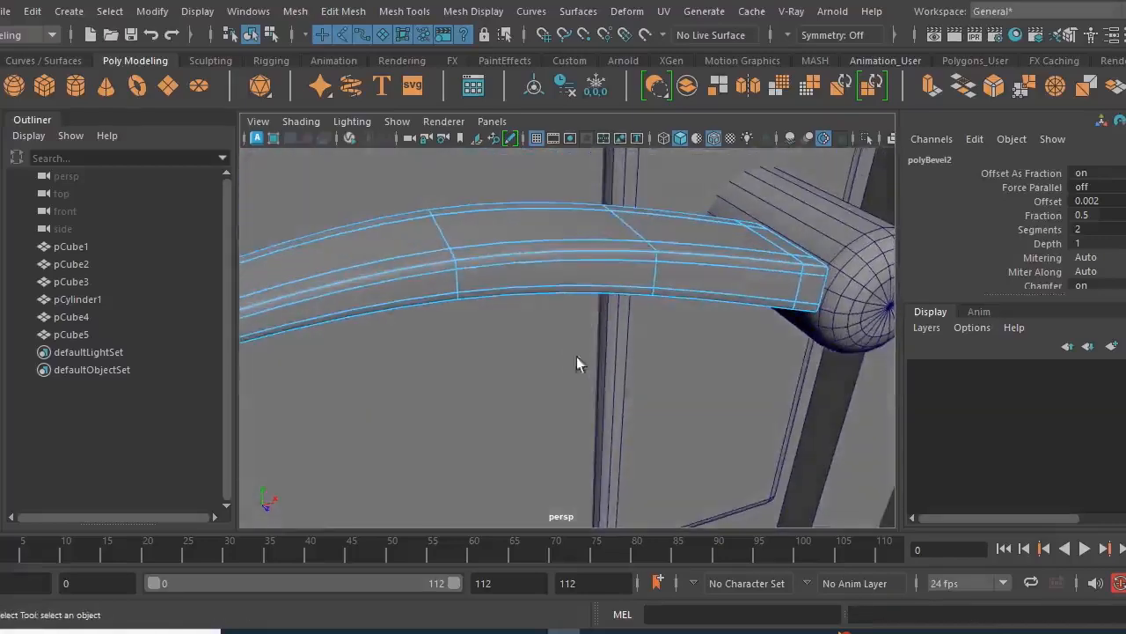
right_drag(598, 264, 596, 302)
alt+drag(595, 302, 613, 352)
- Move the lever against the handle cylinder, to about X -1.857, Y 1.815, Z 1.773
key(w)
middle_drag(641, 396, 647, 402)
alt+drag(631, 397, 699, 407)
click(625, 398)
drag(632, 401, 747, 467)
scroll(656, 419, down, 4)
scroll(691, 427, down, 3)
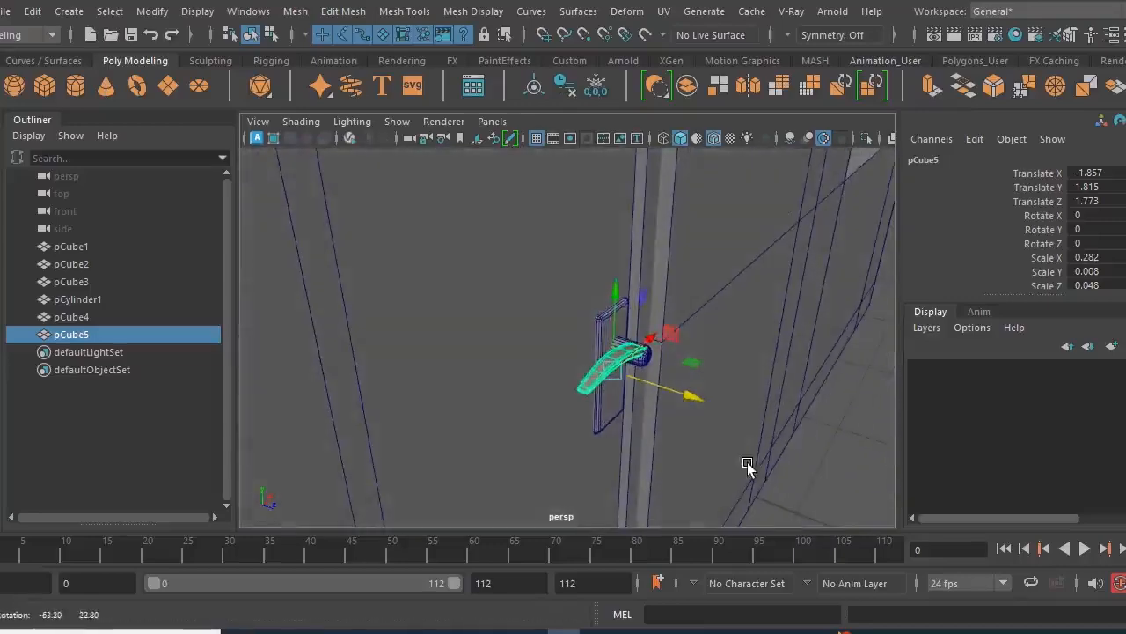
alt+right_drag(734, 462, 789, 485)
alt+drag(724, 460, 780, 462)
alt+right_drag(732, 460, 755, 466)
alt+drag(754, 468, 613, 445)
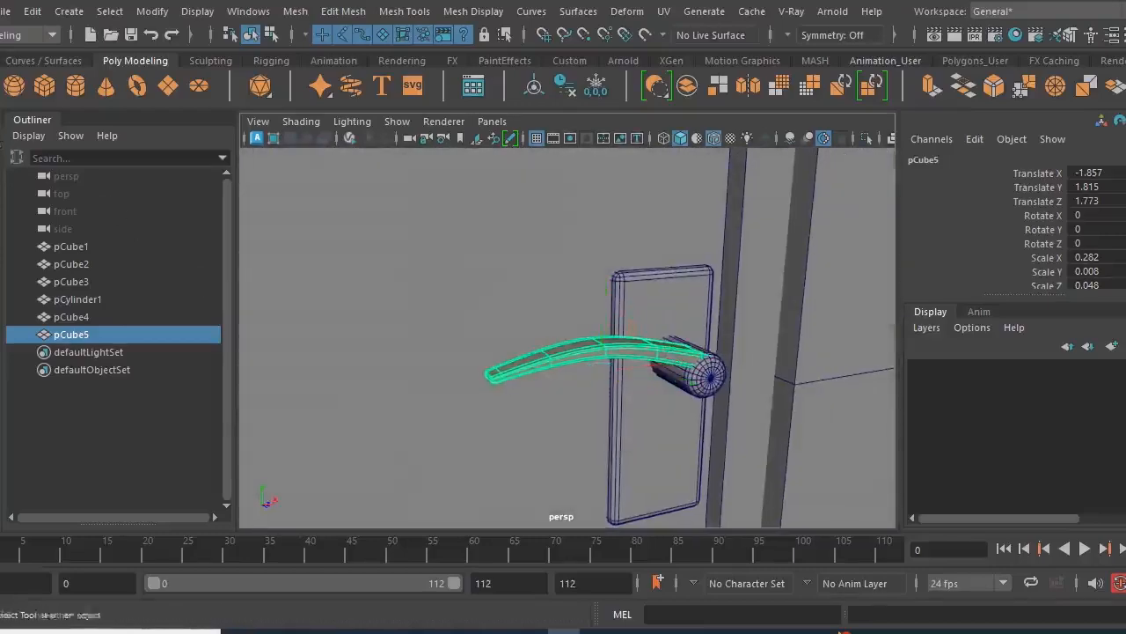
- Combine the lever and the handle cylinder into a single mesh
shift+click(711, 380)
alt+drag(649, 399, 629, 379)
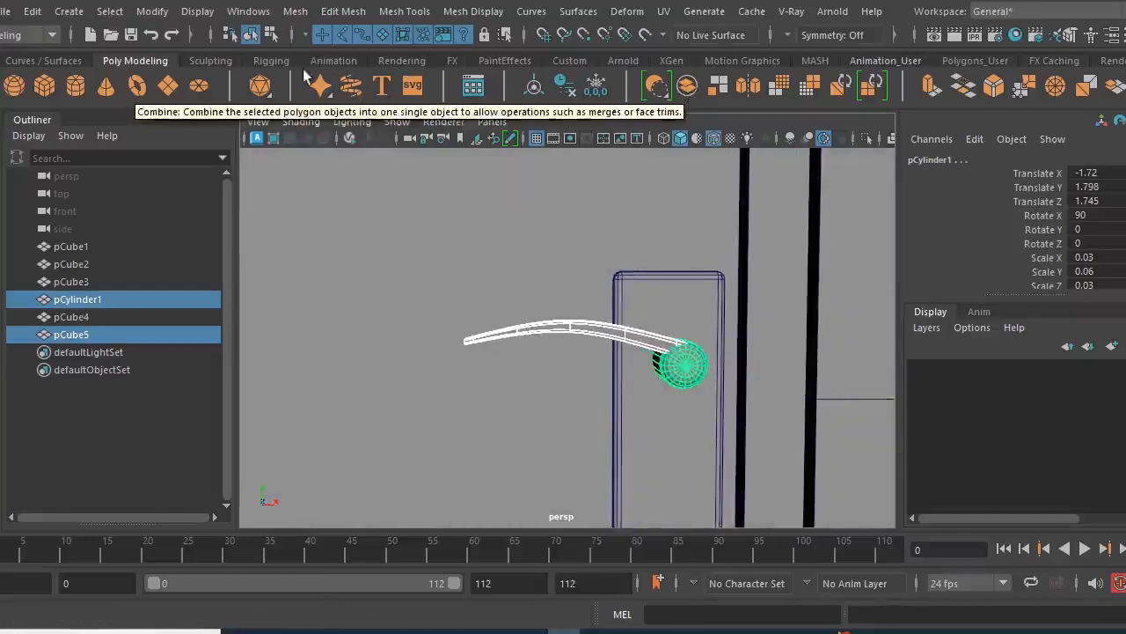
click(343, 12)
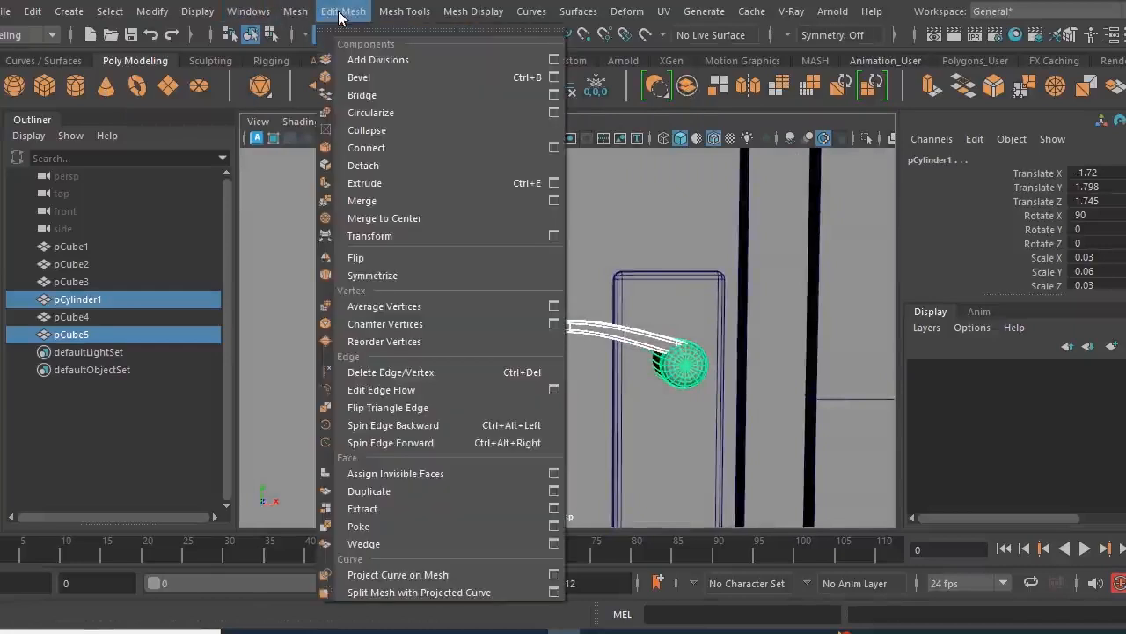
click(296, 11)
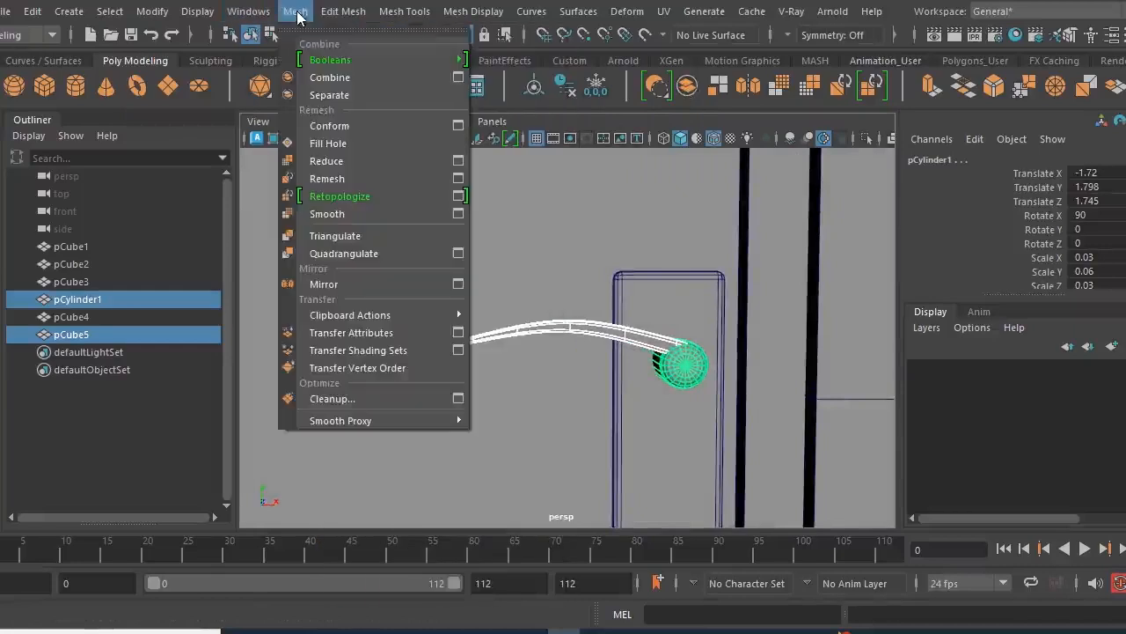
click(341, 79)
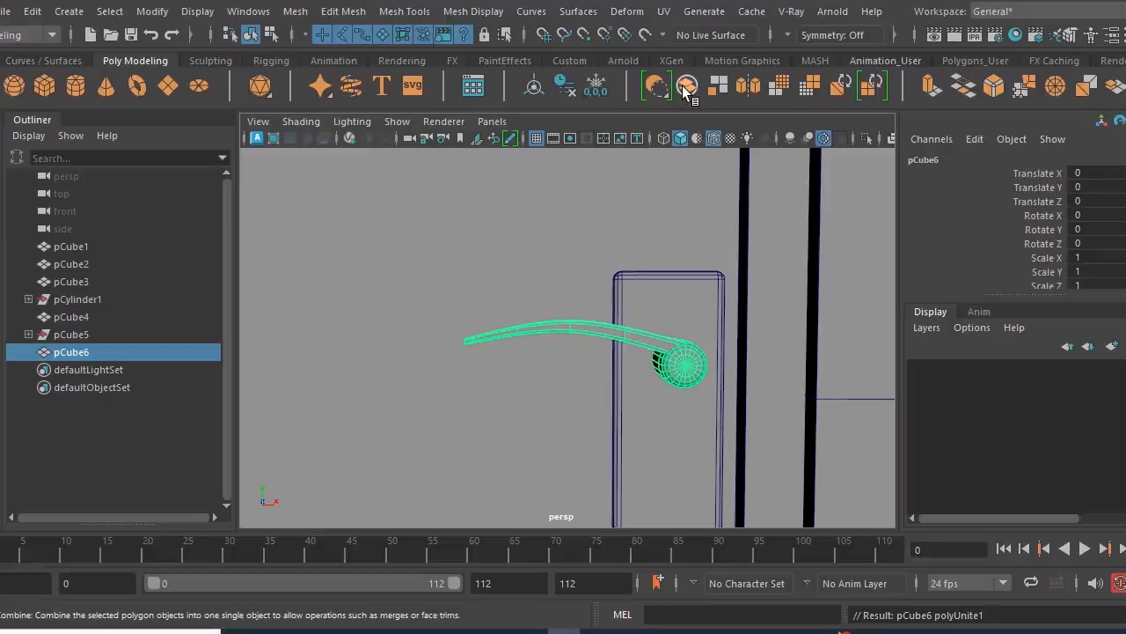
alt+drag(645, 343, 605, 345)
scroll(656, 398, up, 5)
alt+drag(657, 398, 675, 376)
scroll(657, 386, down, 4)
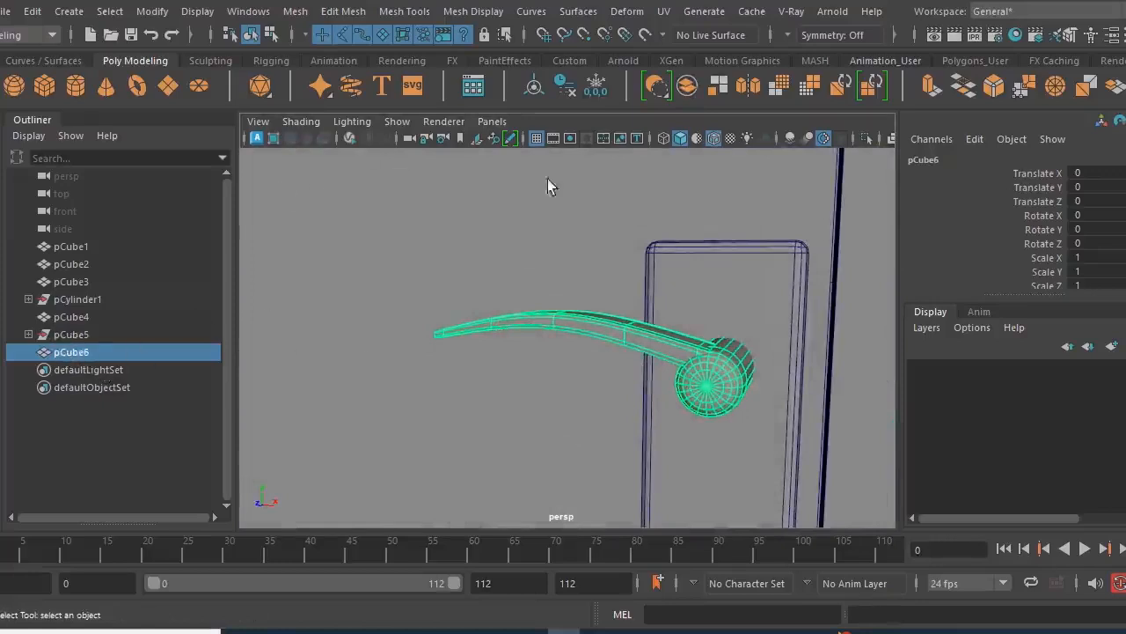
- Delete the construction history of the combined handle mesh
click(564, 92)
alt+drag(474, 360, 594, 382)
alt+right_drag(593, 382, 616, 400)
alt+drag(616, 399, 583, 400)
alt+right_drag(583, 399, 611, 422)
mouse_move(611, 423)
alt+mouse_down()
mouse_move(673, 436)
mouse_move(606, 407)
alt+mouse_up()
alt+right_drag(605, 407, 550, 387)
alt+drag(550, 394, 700, 461)
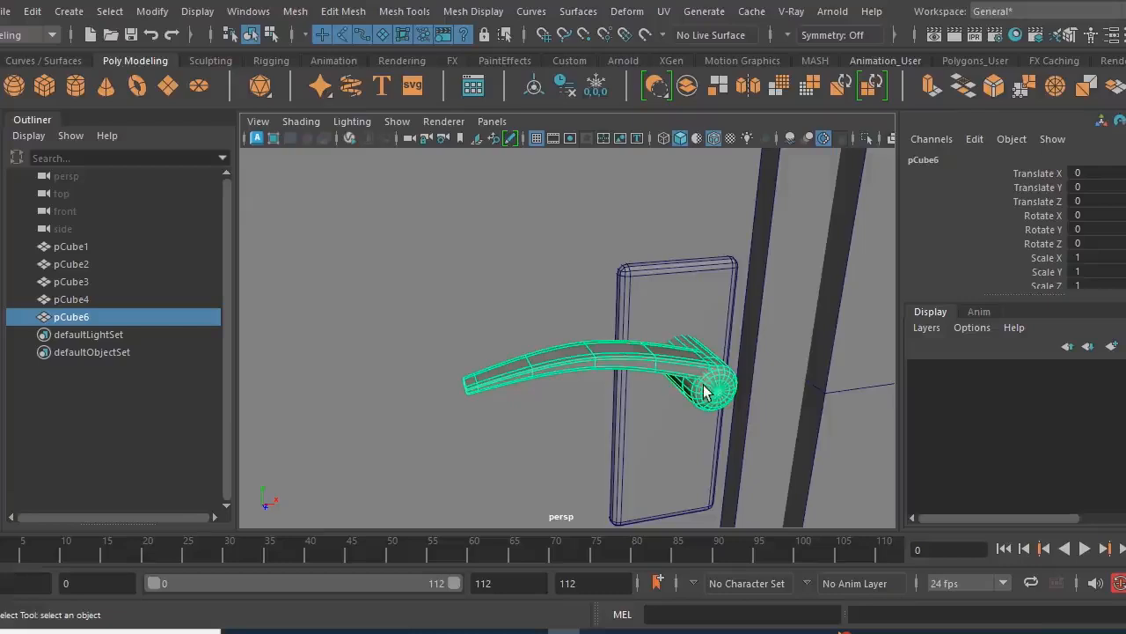
- Group the combined handle with its backing plate and name the group door_handle_grp
shift+drag(667, 300, 567, 323)
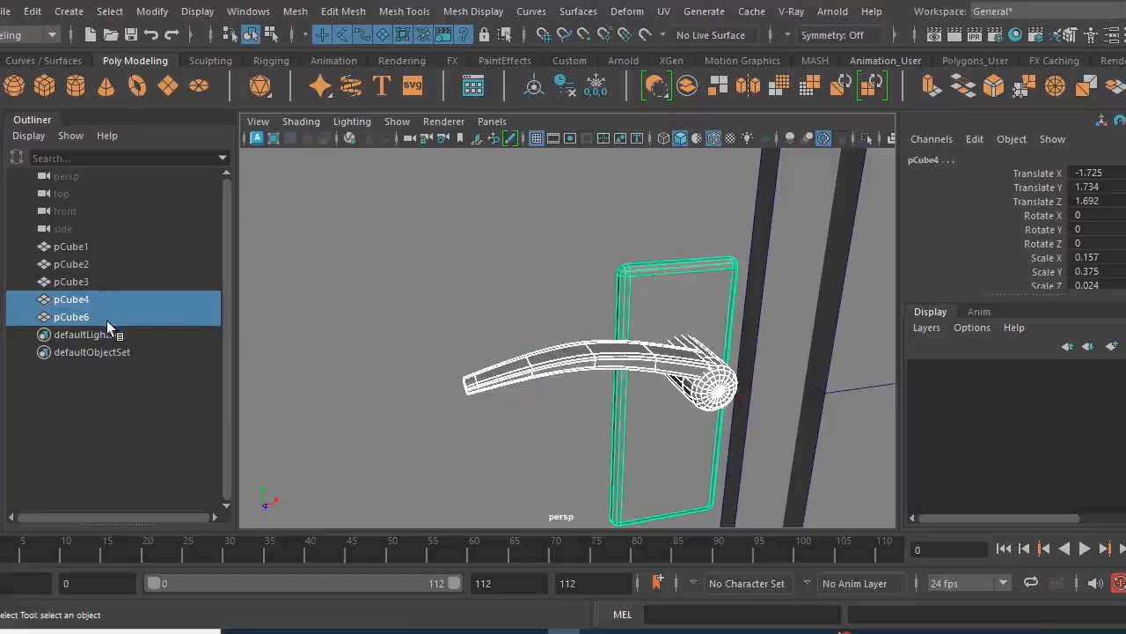
key(ctrl+g)
double_click(99, 299)
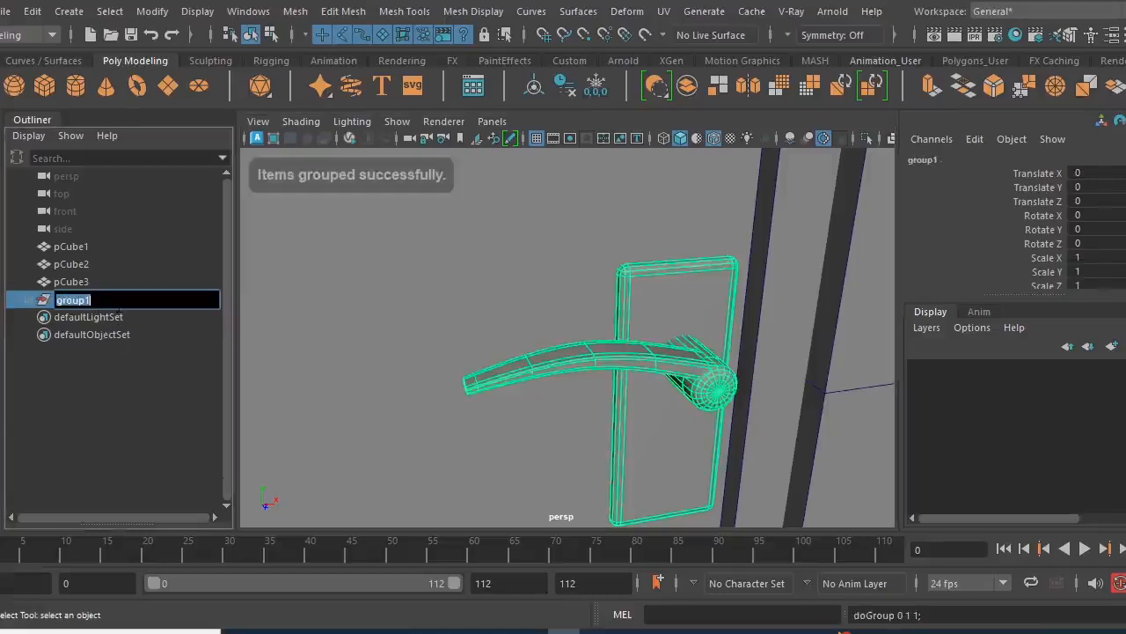
text(door )
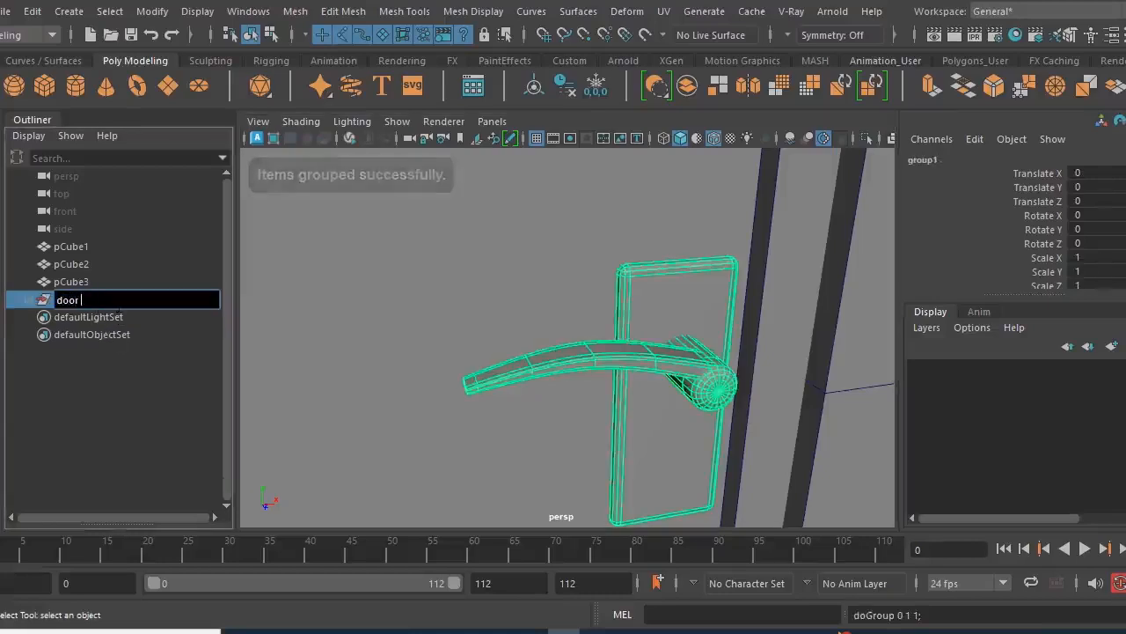
text(ghandle grp)
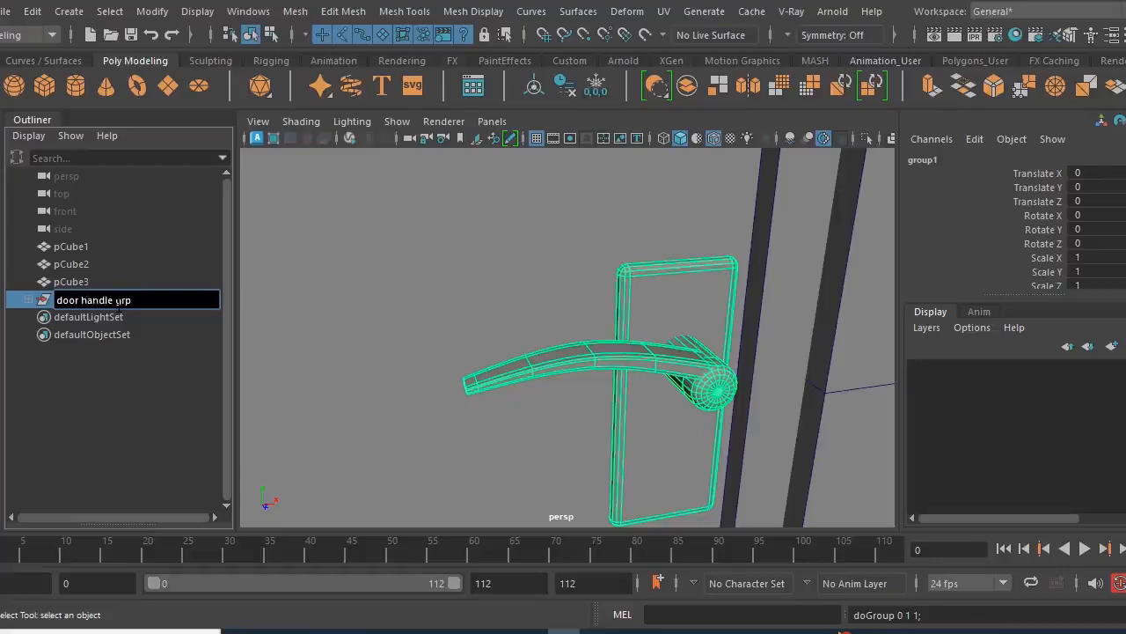
key(Return)
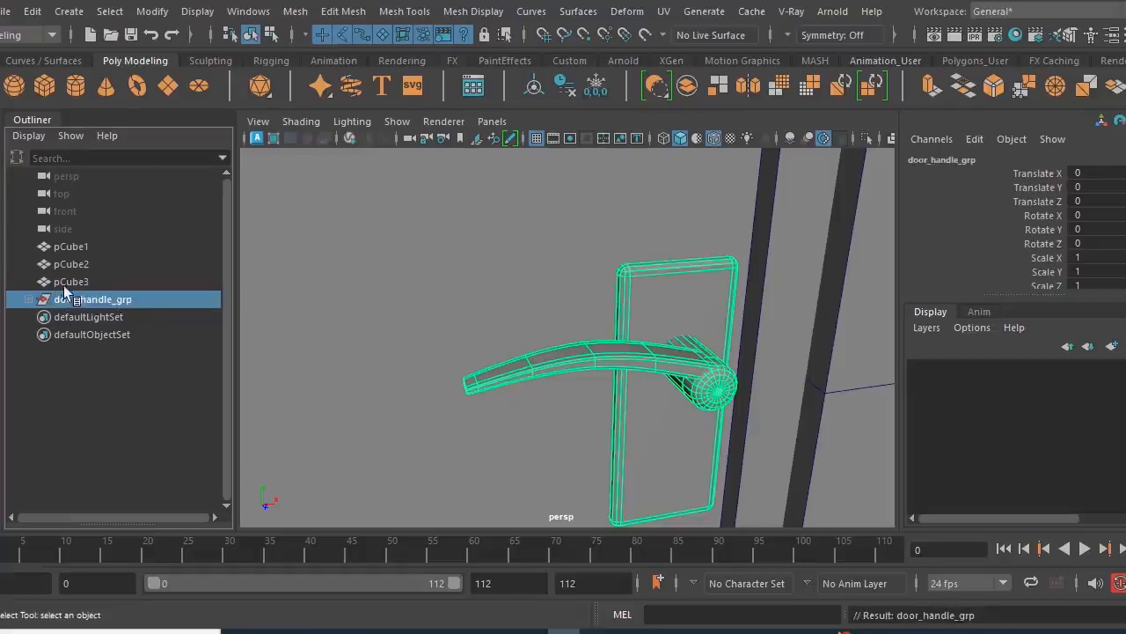
- Parent door_handle_grp to the door mesh pCube3, then expand and select pCube3 to check the hierarchy
scroll(664, 369, down, 2)
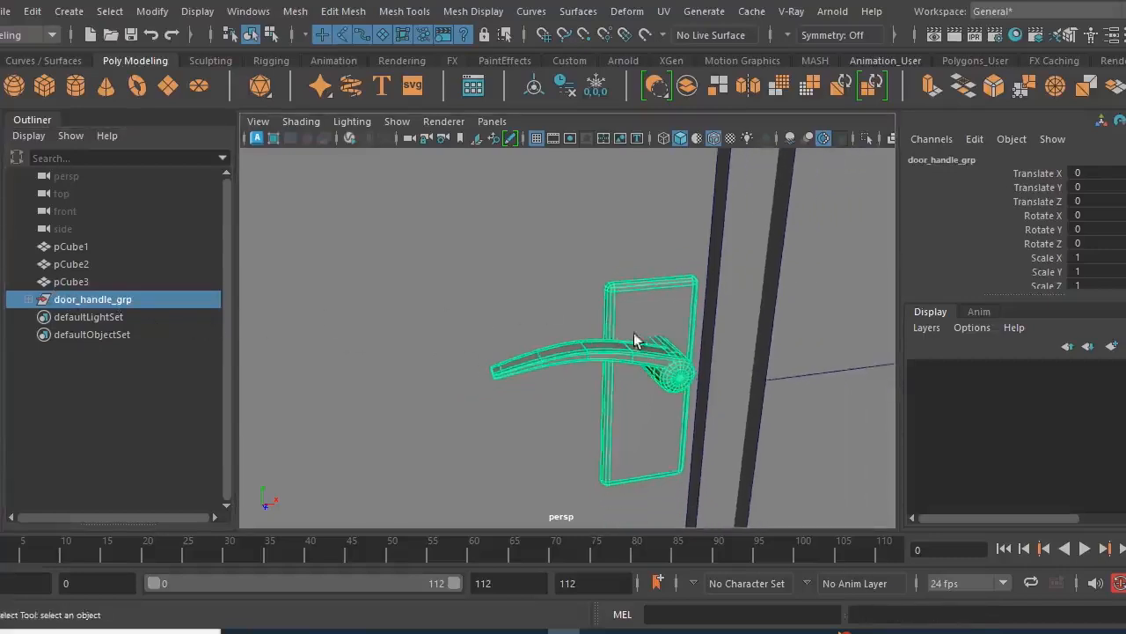
click(75, 281)
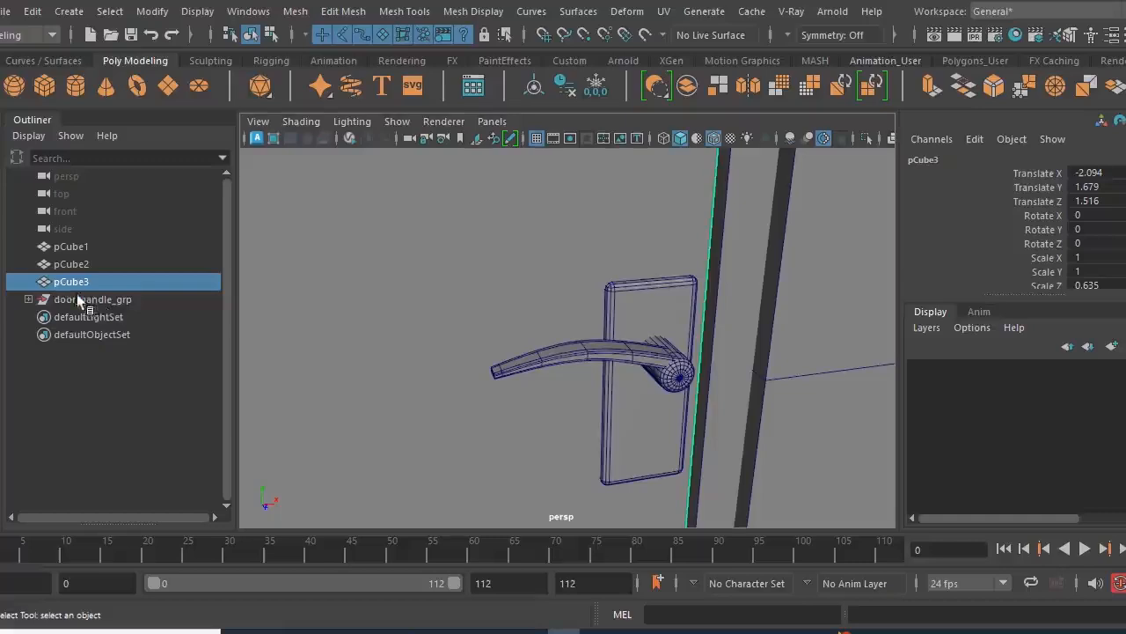
click(82, 300)
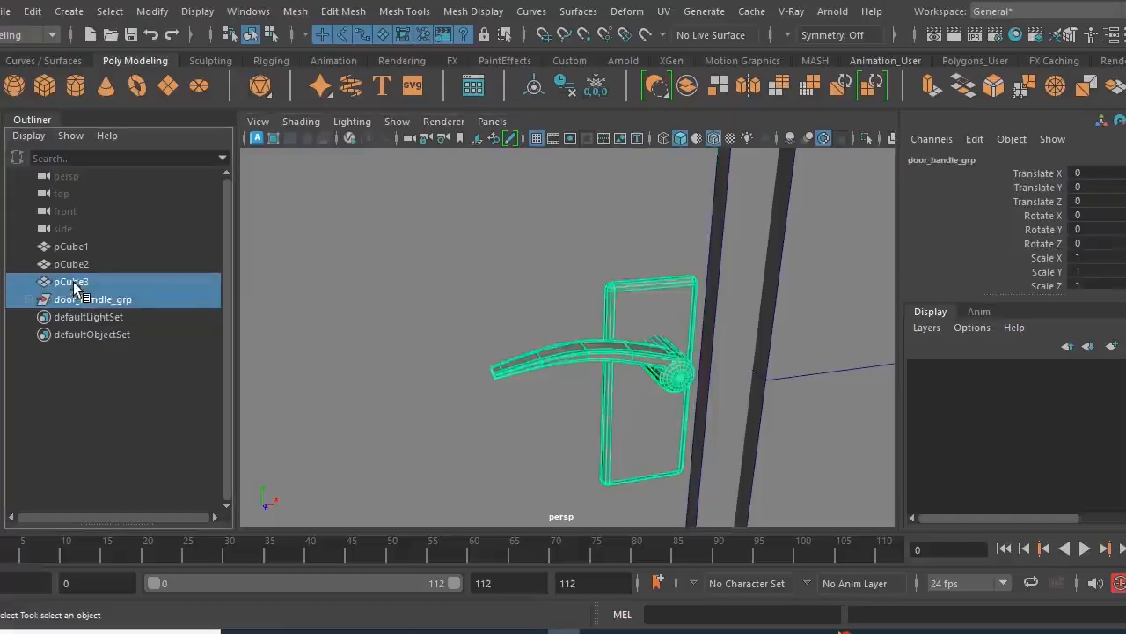
ctrl+click(73, 282)
key(p)
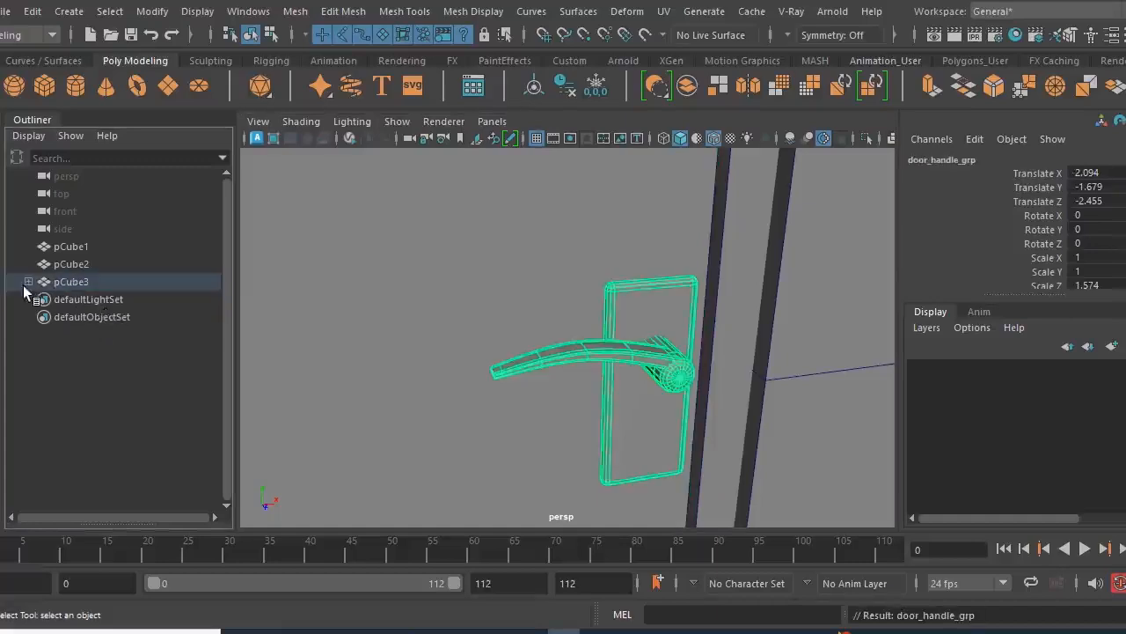
click(29, 281)
click(102, 282)
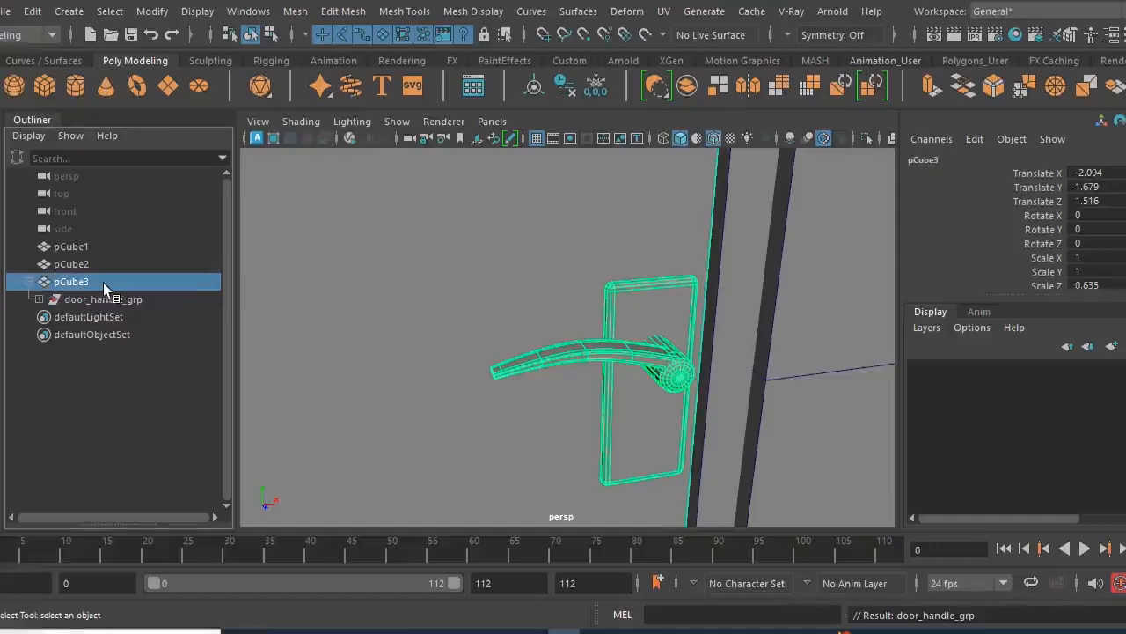
- Rename the door mesh pCube3 as door
double_click(104, 284)
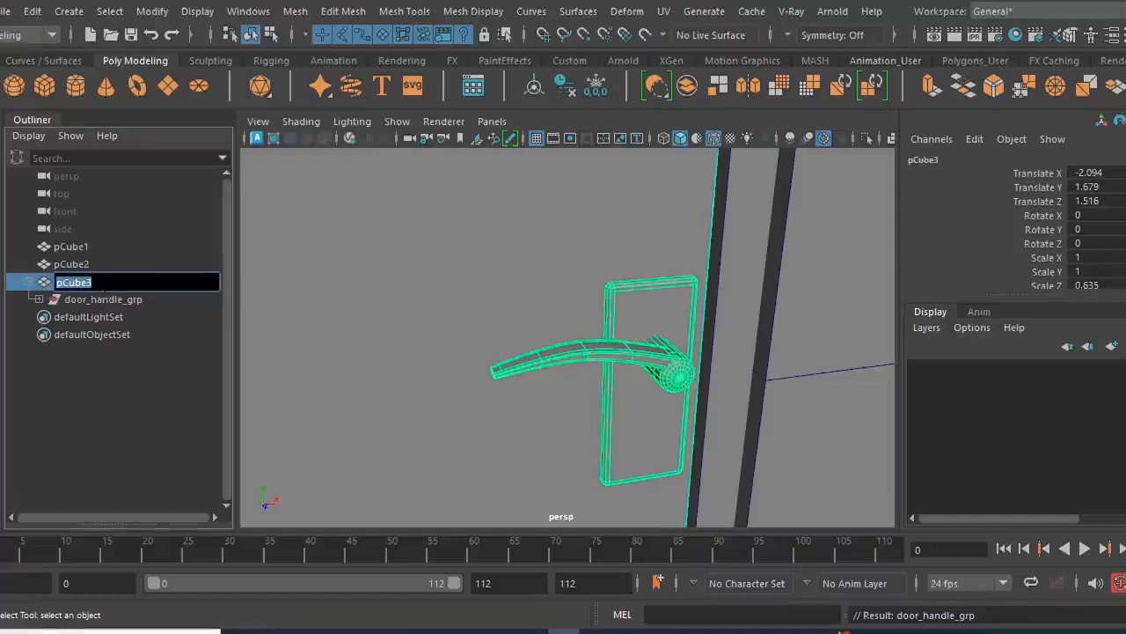
text(door)
key(Return)
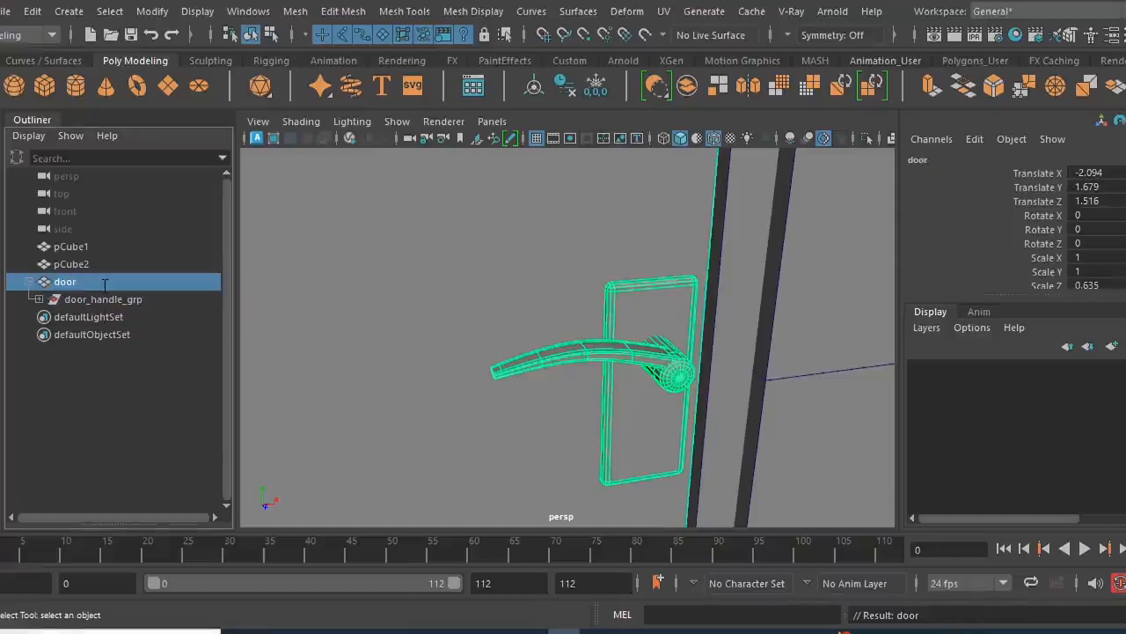
- Rename the frame mesh pCube2 as door_frame
click(116, 260)
double_click(116, 260)
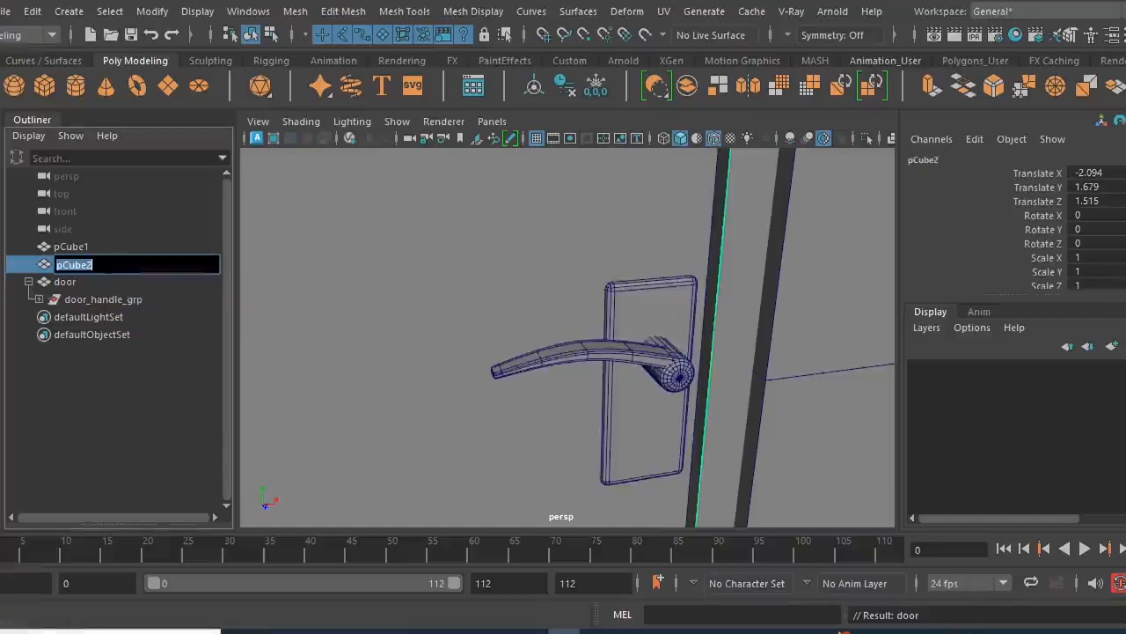
text(door)
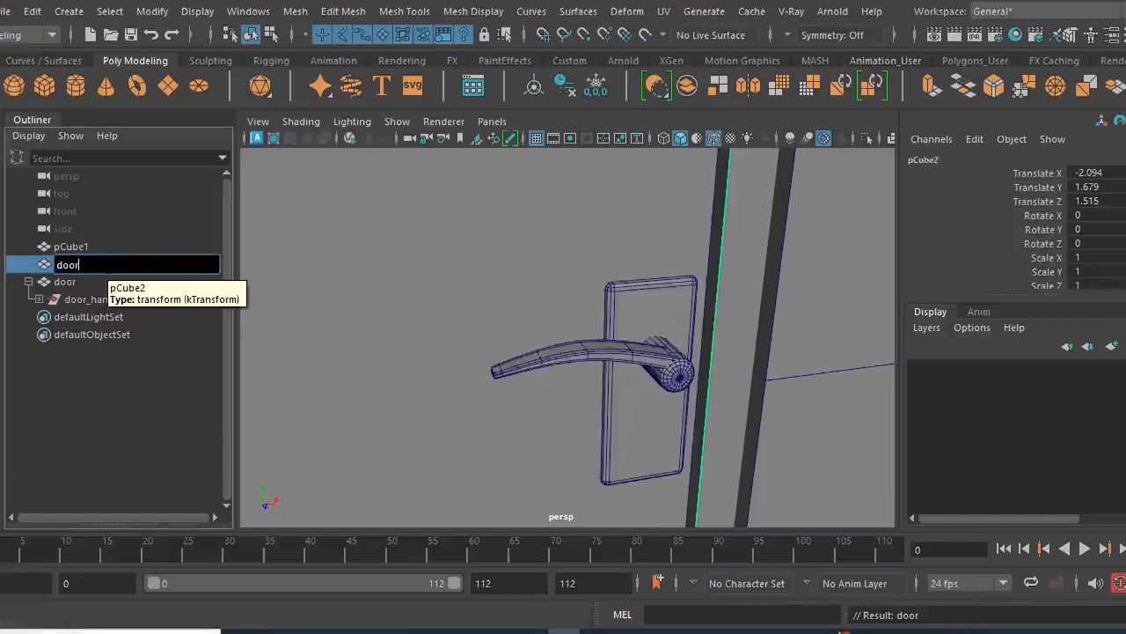
text(_frame)
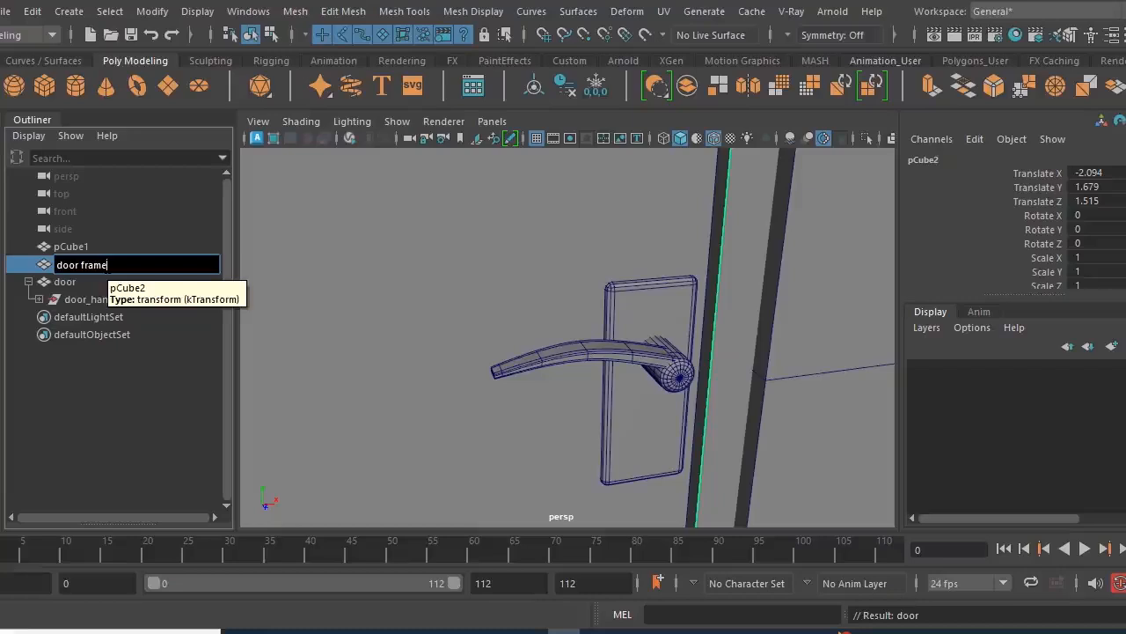
key(Return)
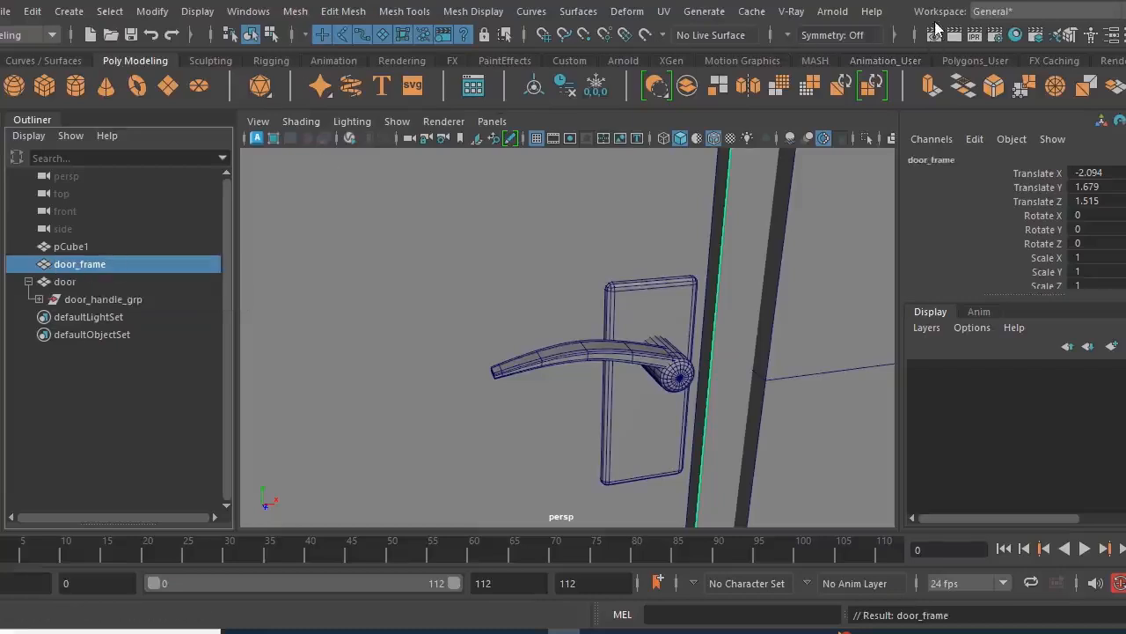
- Rename the house mesh pCube1 as walls
alt+drag(586, 344, 536, 379)
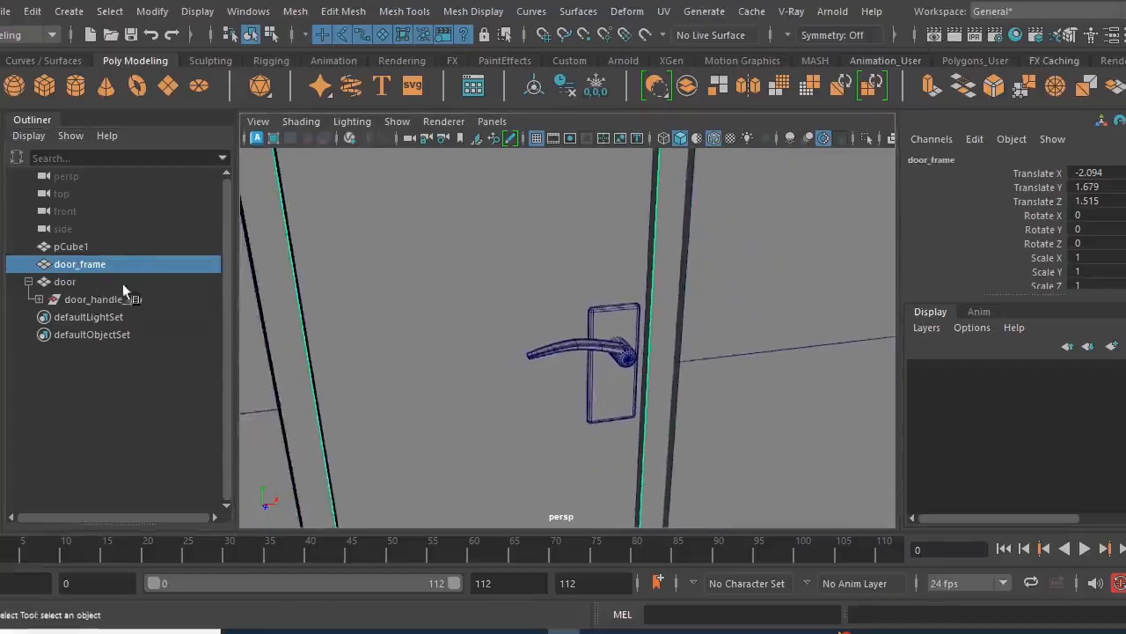
click(104, 250)
double_click(108, 247)
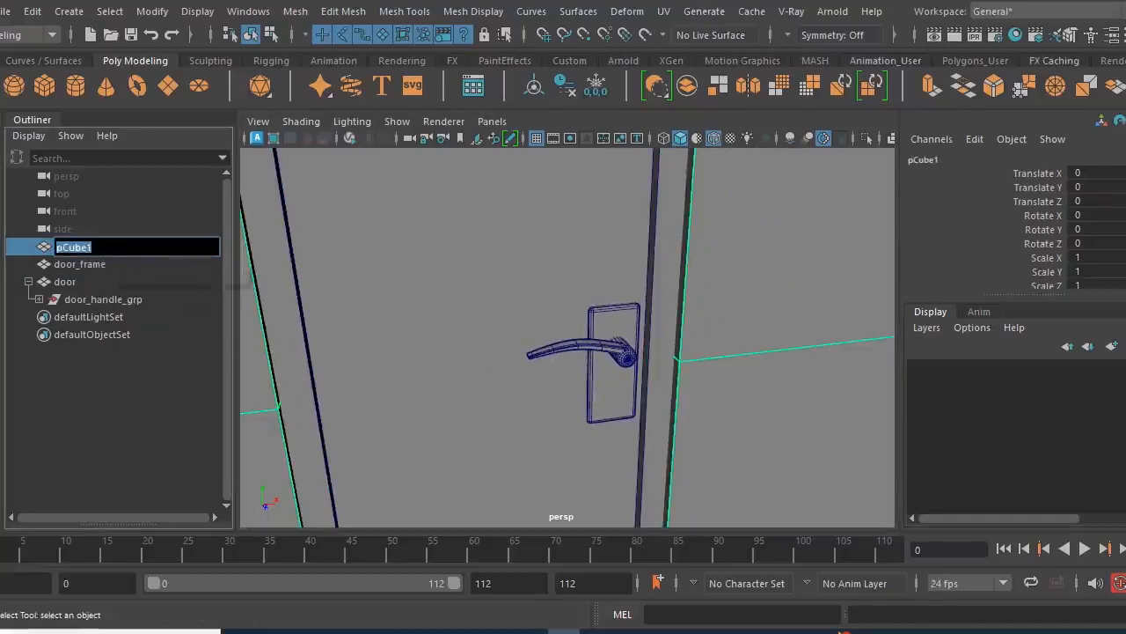
key(Return)
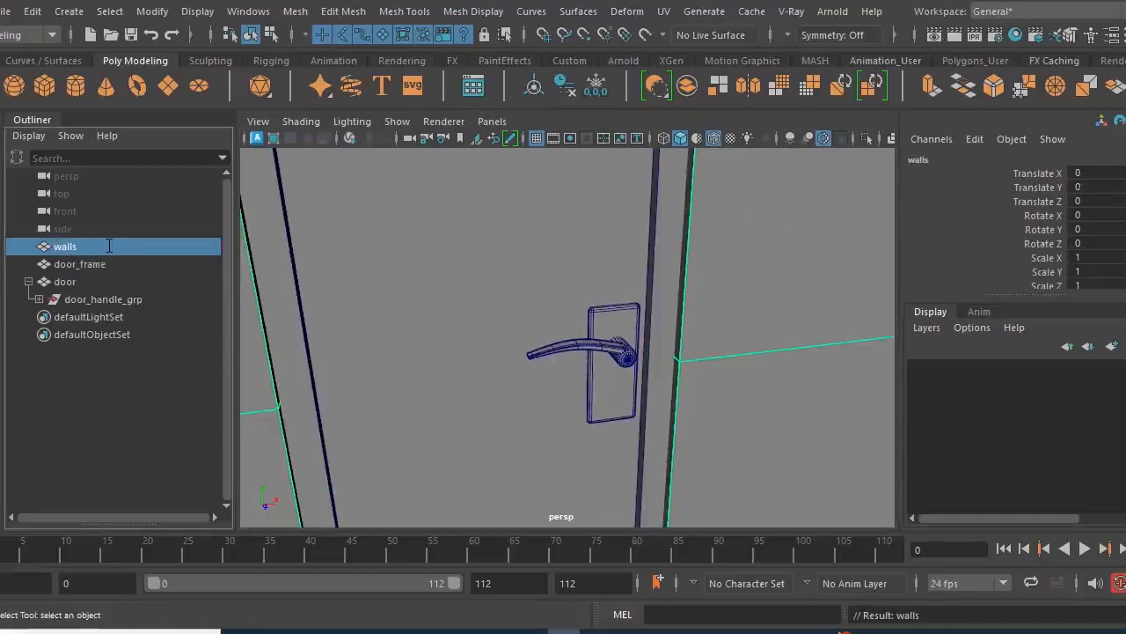
- Duplicate door_frame and rename the copy as window_frame
scroll(397, 313, down, 6)
alt+drag(410, 322, 589, 432)
scroll(523, 374, down, 2)
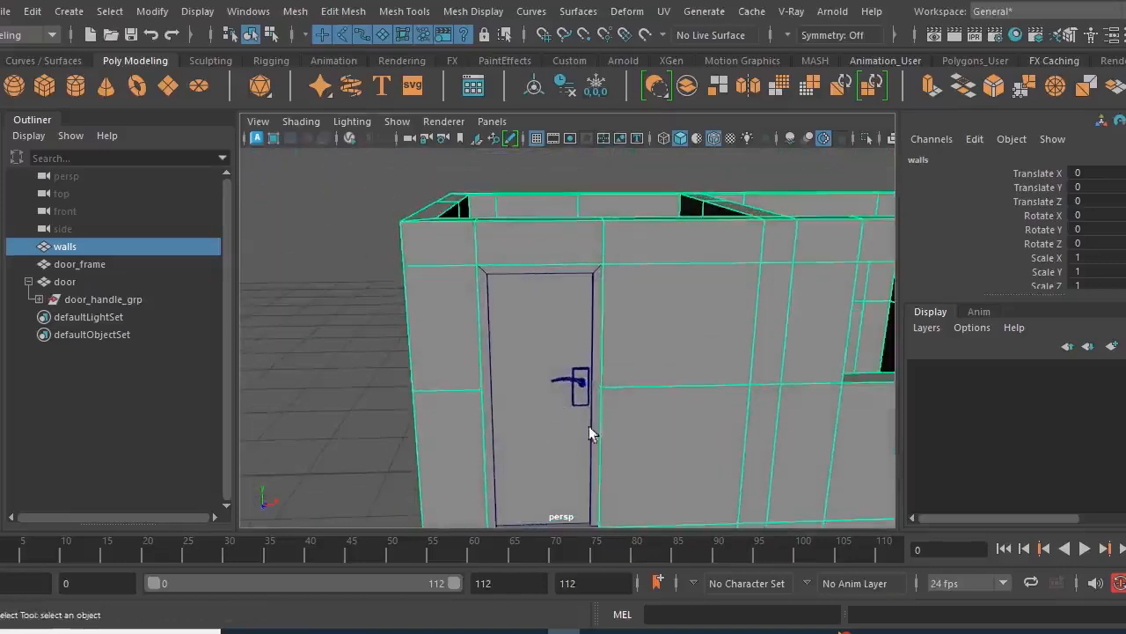
alt+middle_drag(652, 401, 569, 386)
scroll(597, 427, up, 3)
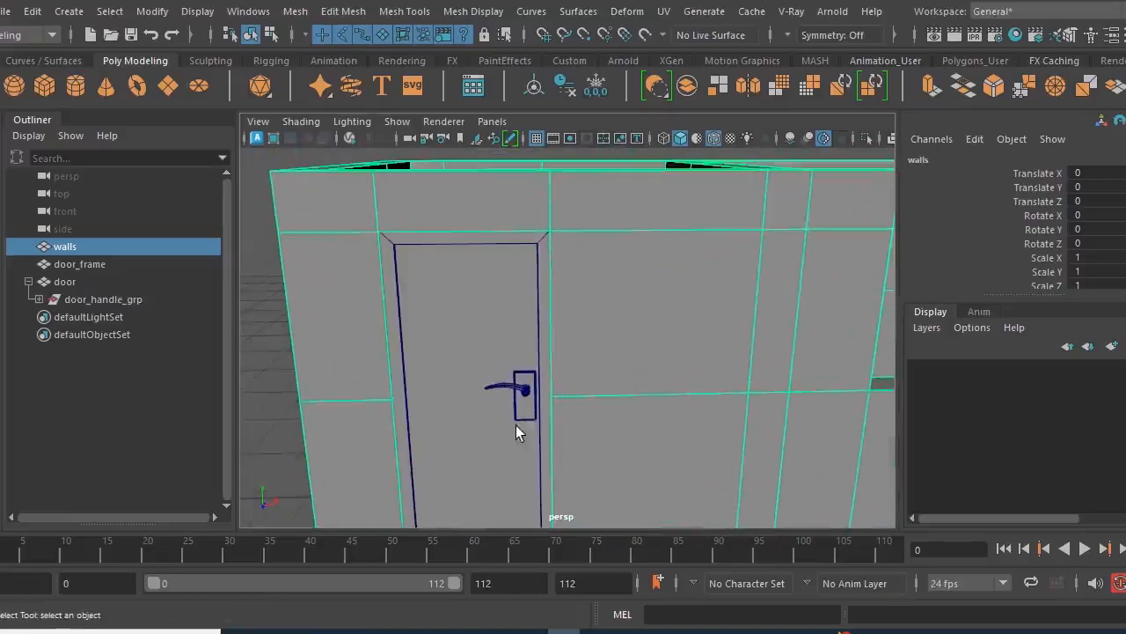
click(542, 402)
scroll(680, 451, down, 2)
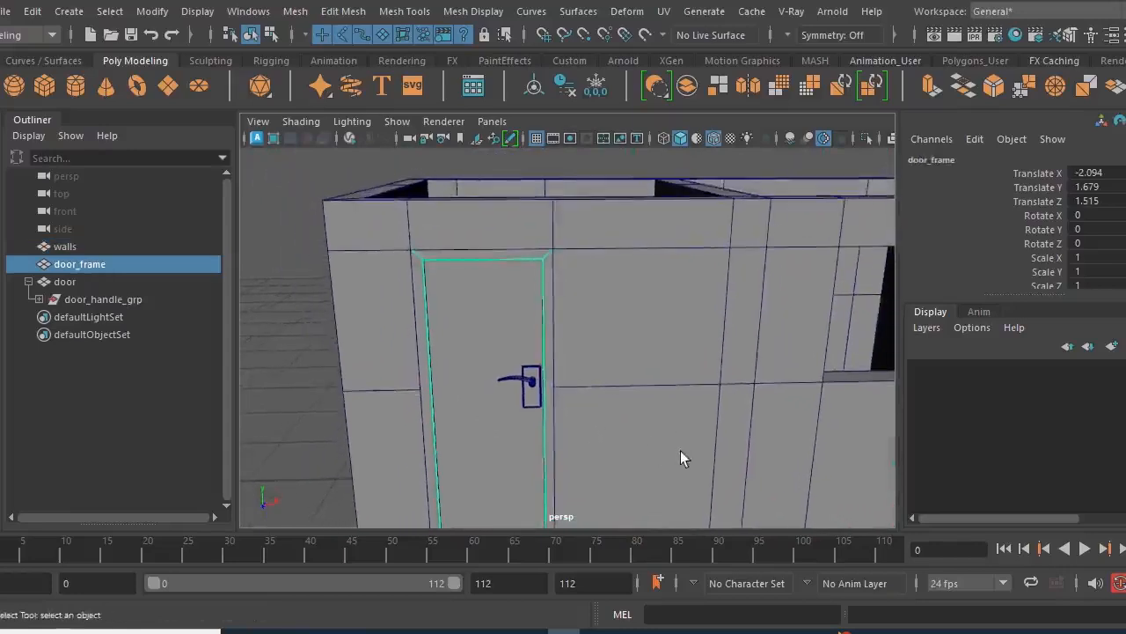
alt+middle_drag(680, 450, 593, 413)
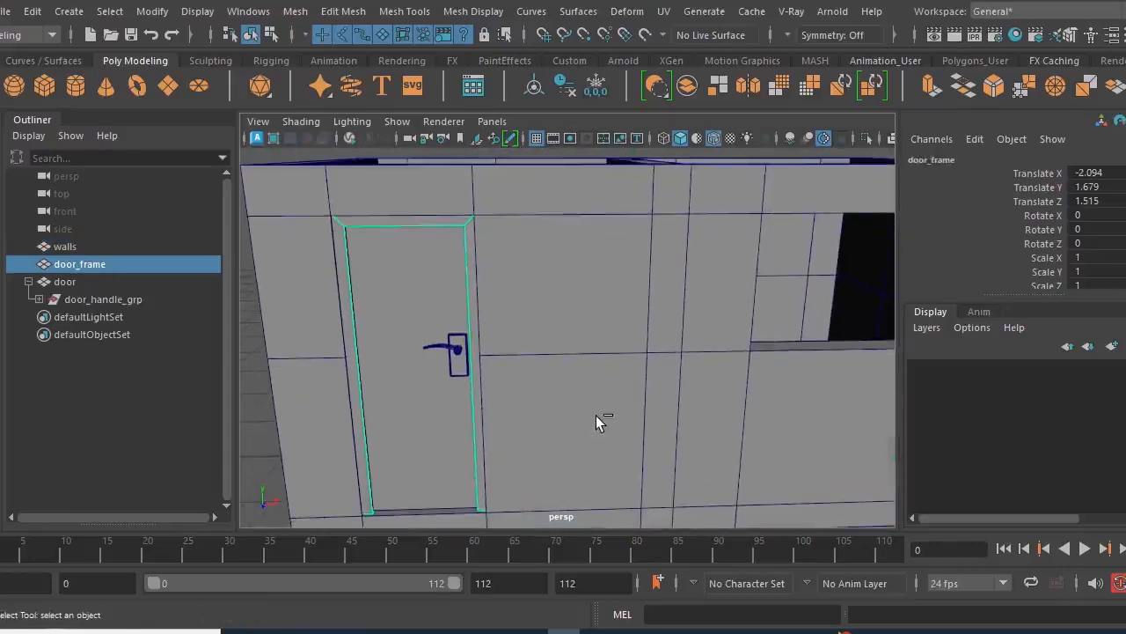
key(ctrl+d)
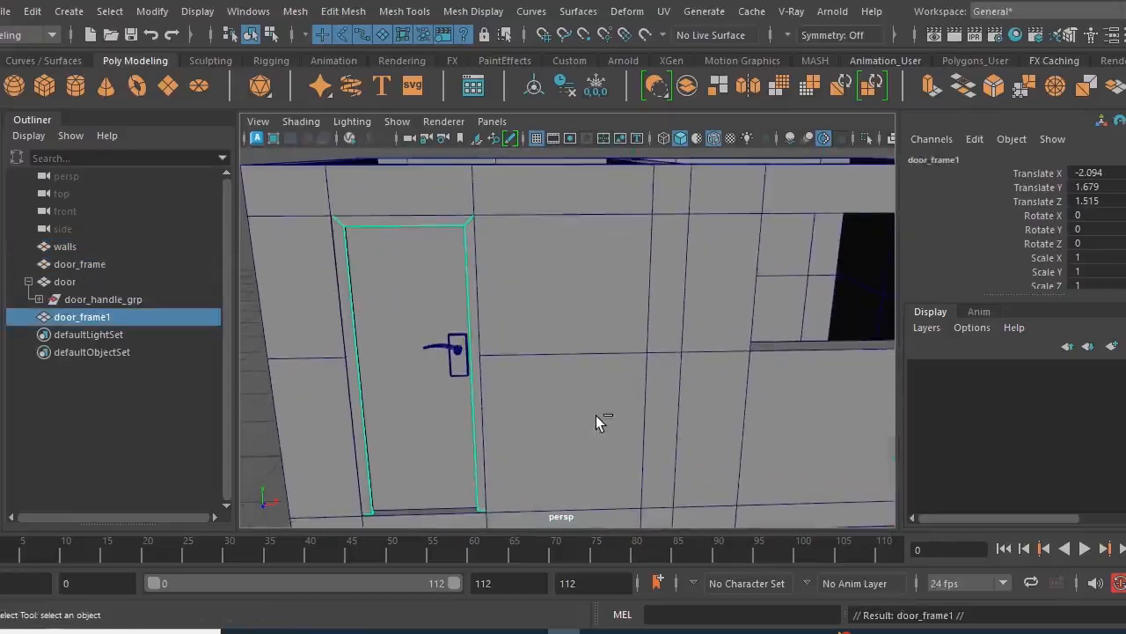
double_click(105, 317)
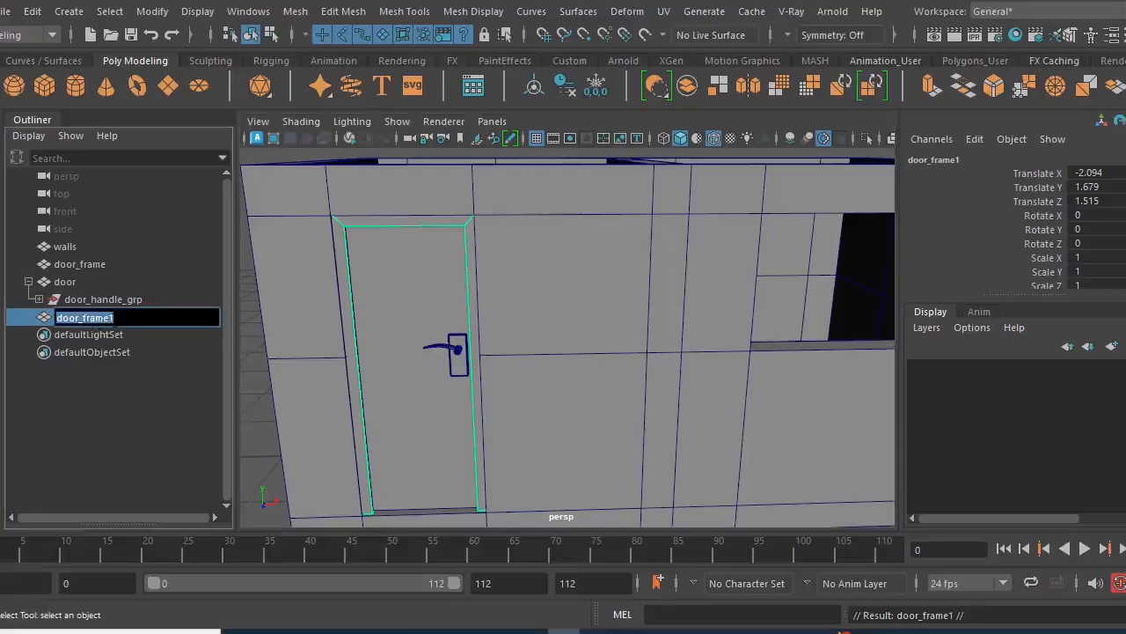
text(window)
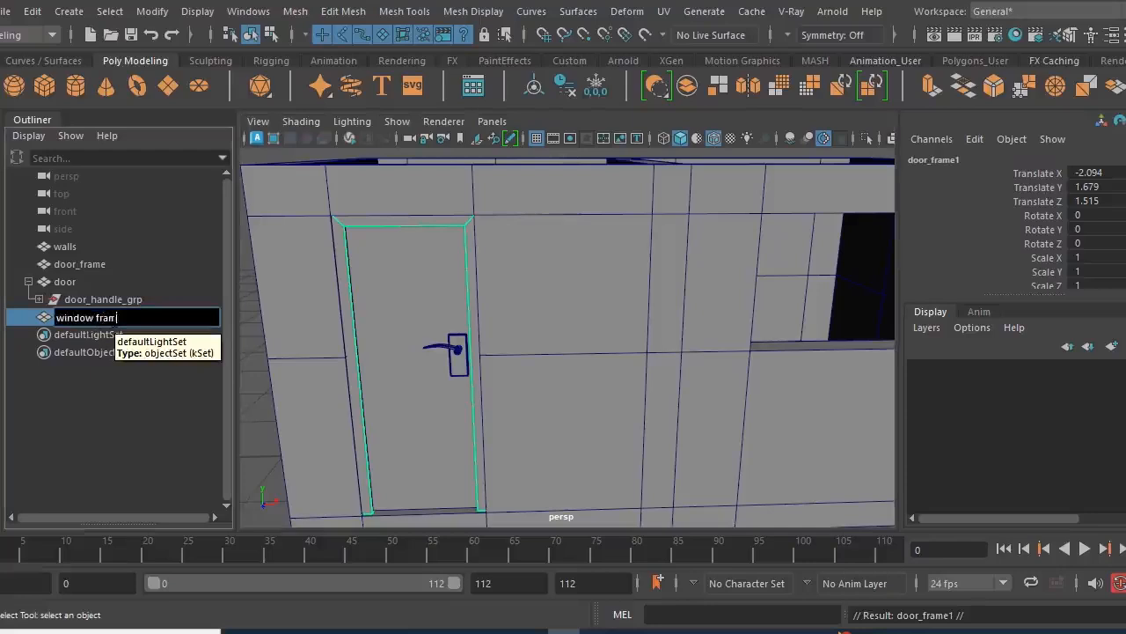
click(165, 420)
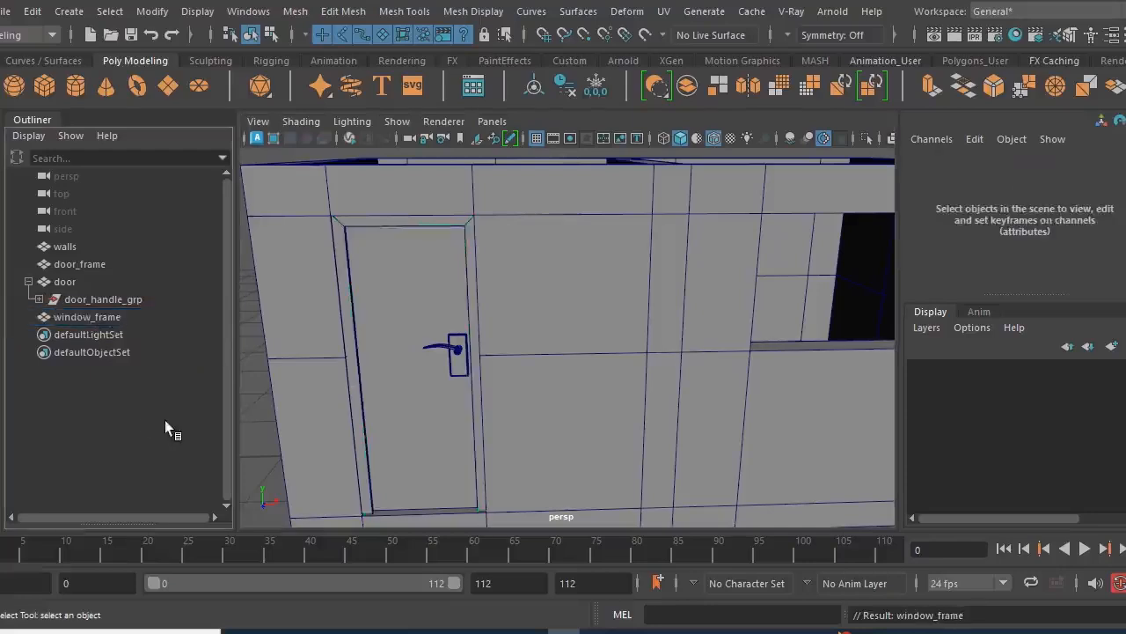
- Move window_frame along X to the front window opening, aligning its left edge with the opening's left edge in the front view
click(117, 318)
key(w)
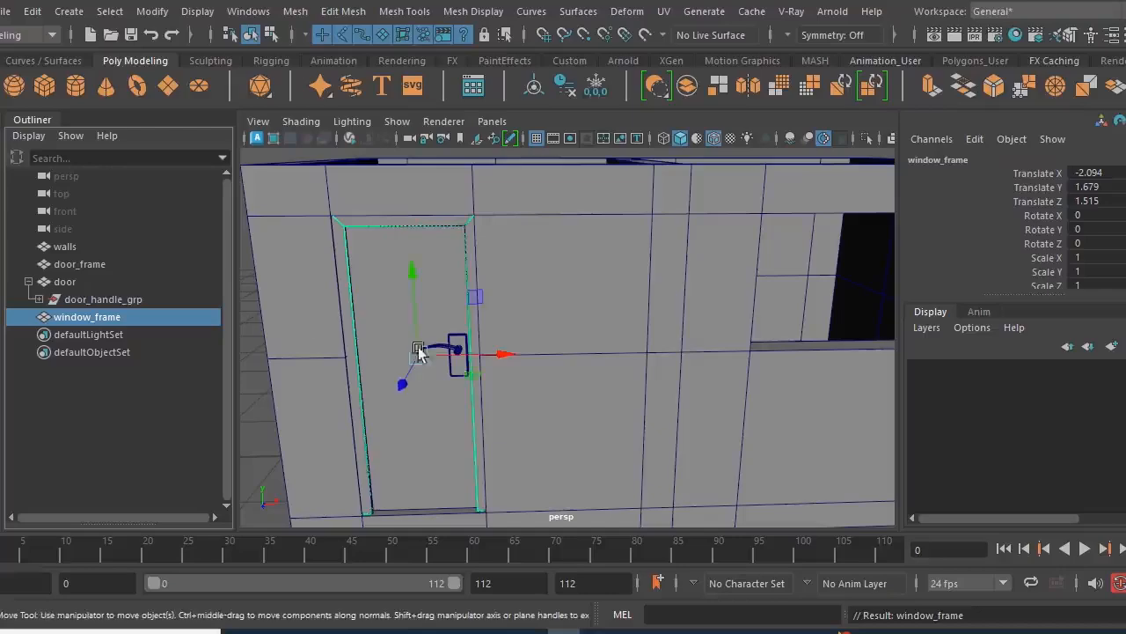
drag(502, 354, 843, 346)
alt+middle_drag(662, 440, 605, 403)
key(space)
key(space)
alt+middle_drag(546, 428, 449, 474)
scroll(548, 470, up, 2)
middle_drag(567, 467, 621, 467)
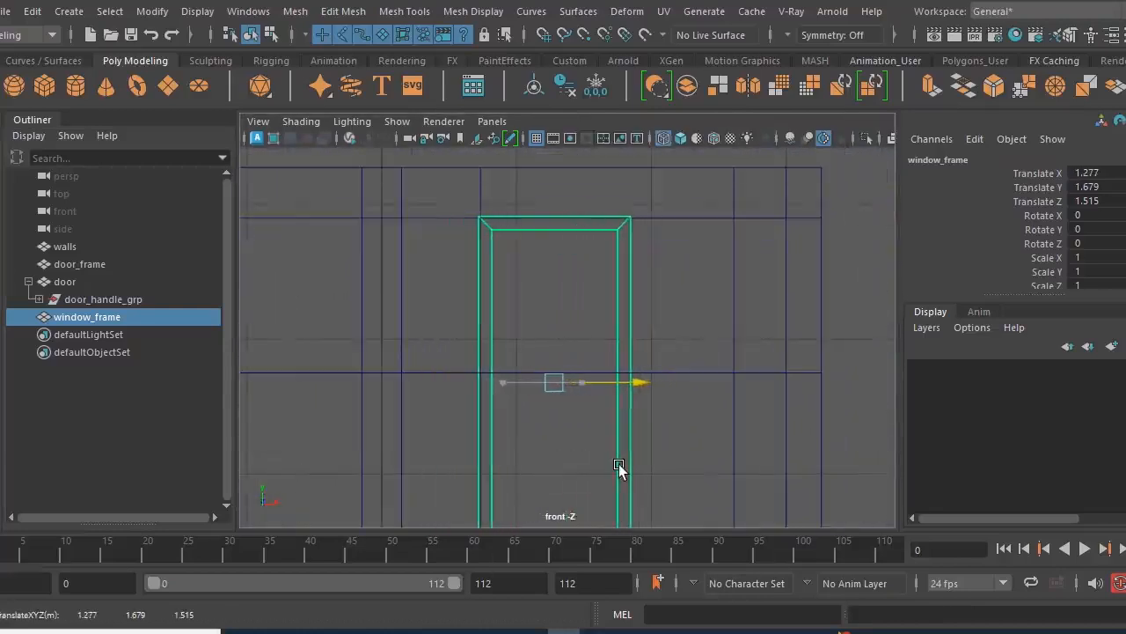
scroll(740, 370, down, 2)
alt+right_drag(731, 397, 707, 398)
alt+middle_drag(708, 399, 696, 369)
drag(735, 278, 731, 310)
key(ctrl+z)
- Move the right-side vertices of window_frame along X to the right edge of the window opening
right_drag(597, 239, 514, 147)
drag(697, 176, 581, 518)
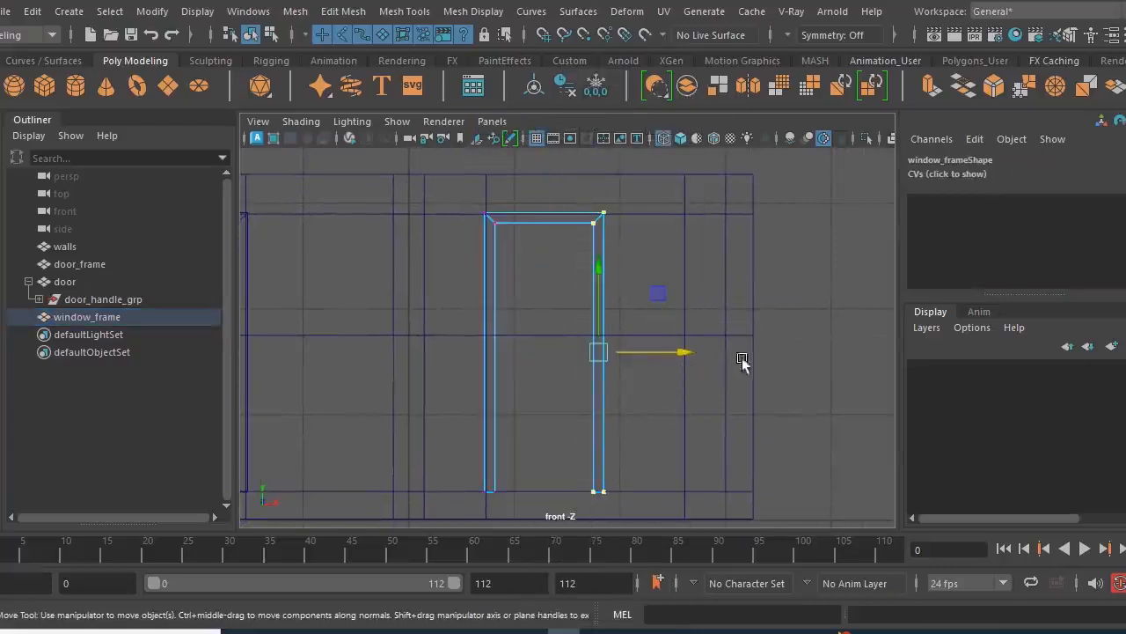
alt+right_drag(677, 365, 765, 397)
alt+middle_drag(765, 397, 649, 415)
drag(608, 402, 623, 401)
alt+right_drag(634, 319, 729, 364)
alt+middle_drag(657, 274, 712, 359)
alt+right_drag(634, 339, 545, 305)
alt+middle_drag(545, 306, 576, 246)
- Raise the bottom vertices of window_frame's side posts to the lower edge of the window opening
drag(352, 395, 662, 480)
alt+middle_drag(462, 427, 564, 437)
drag(580, 407, 579, 242)
alt+right_drag(452, 275, 695, 409)
alt+middle_drag(556, 398, 561, 454)
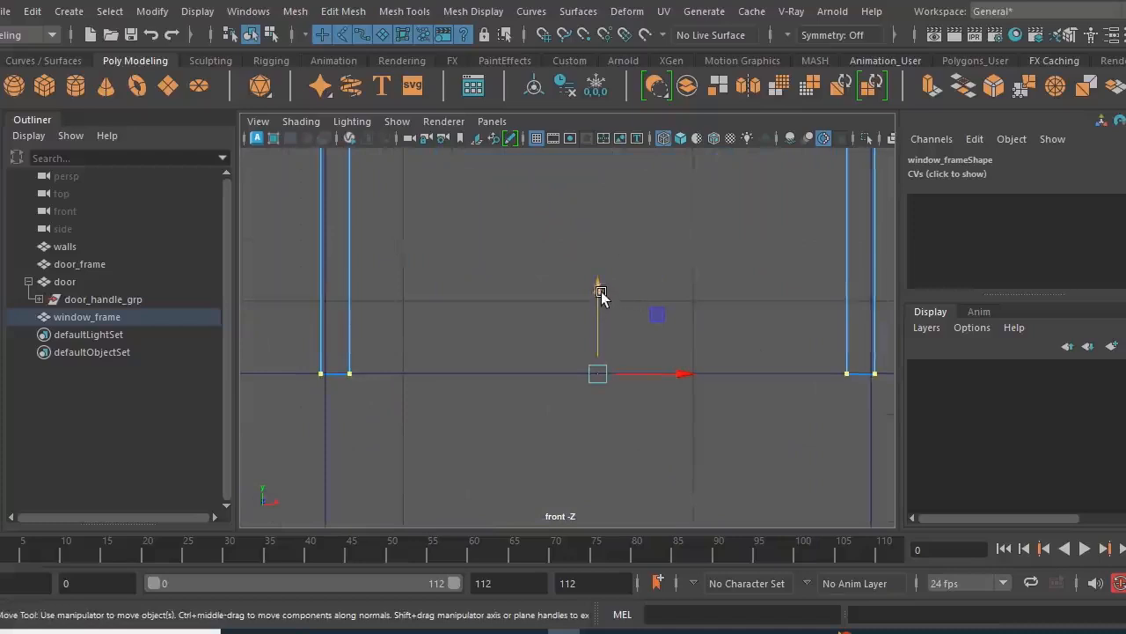
mouse_move(599, 291)
mouse_down()
mouse_move(599, 273)
mouse_move(599, 289)
mouse_up()
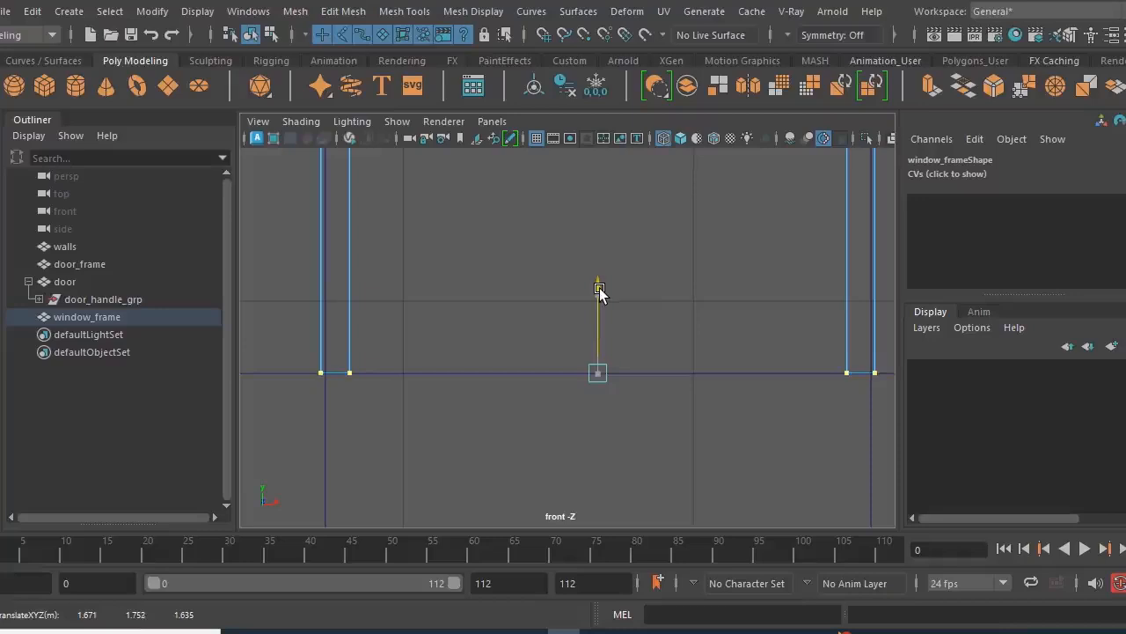
- Raise only the inner bottom vertices of both window_frame posts to form diagonal mitred corners
scroll(593, 415, down, 1)
alt+middle_drag(409, 432, 489, 438)
drag(498, 426, 432, 362)
alt+middle_drag(715, 468, 578, 442)
shift+drag(732, 328, 783, 379)
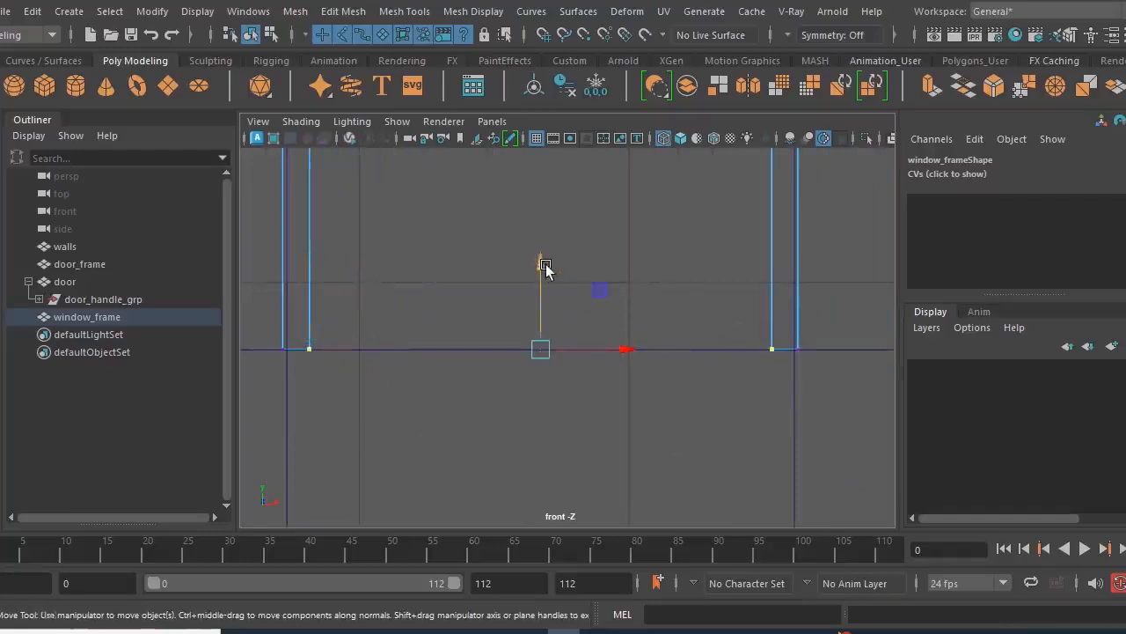
drag(545, 267, 540, 239)
scroll(602, 360, down, 3)
alt+middle_drag(456, 279, 481, 371)
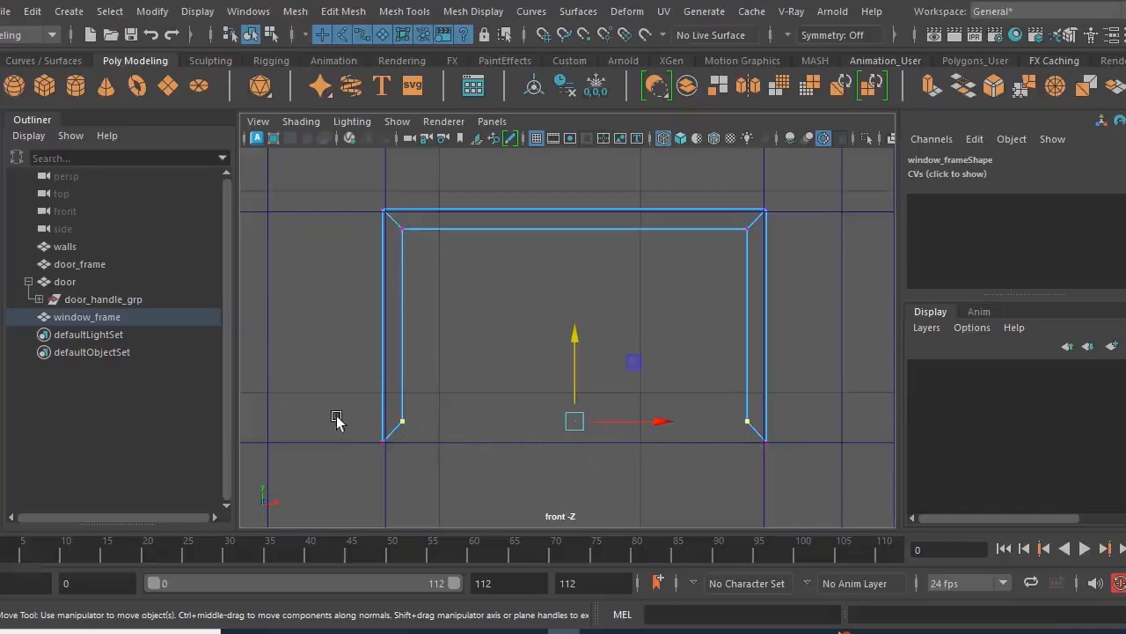
- Try to bridge the mitred edges at the lower ends of window_frame's two side posts
key(q)
right_drag(401, 282, 400, 83)
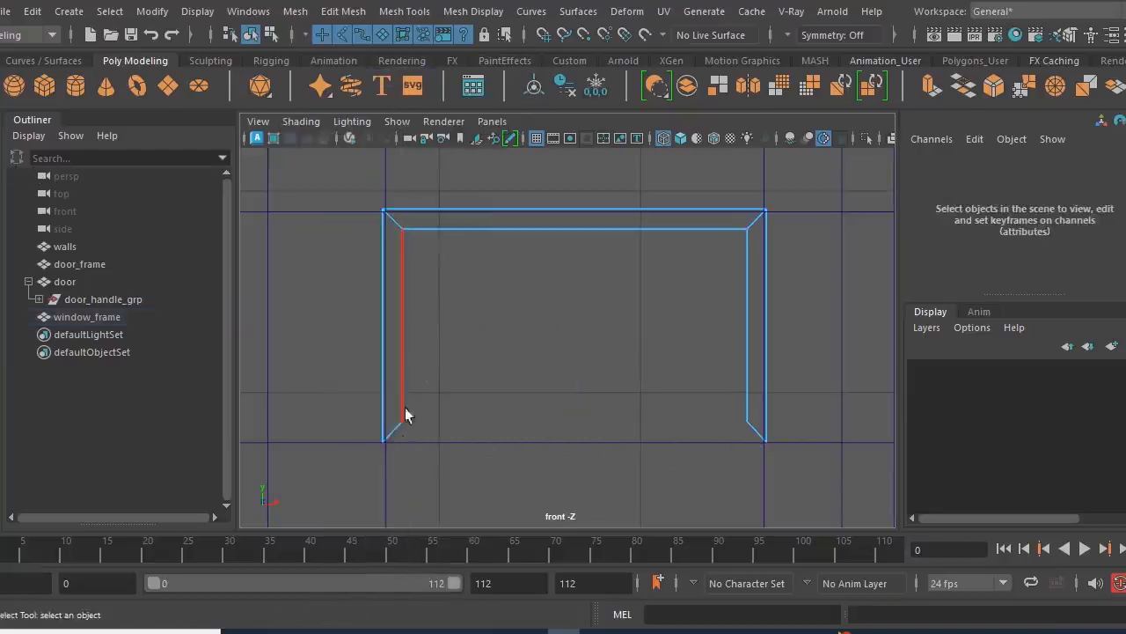
click(394, 436)
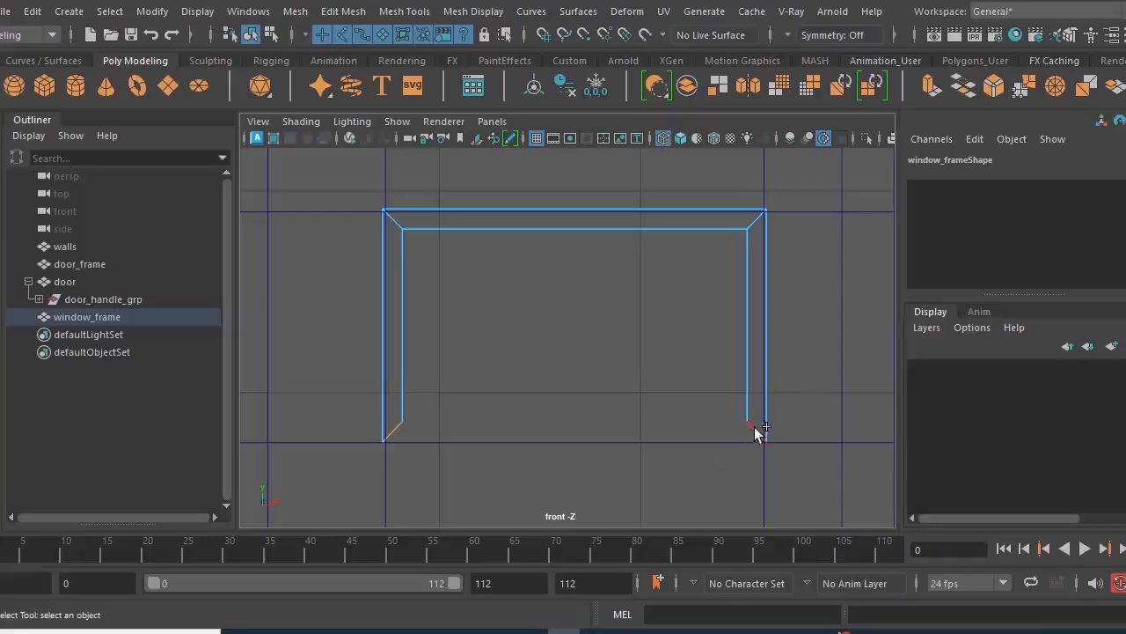
click(966, 86)
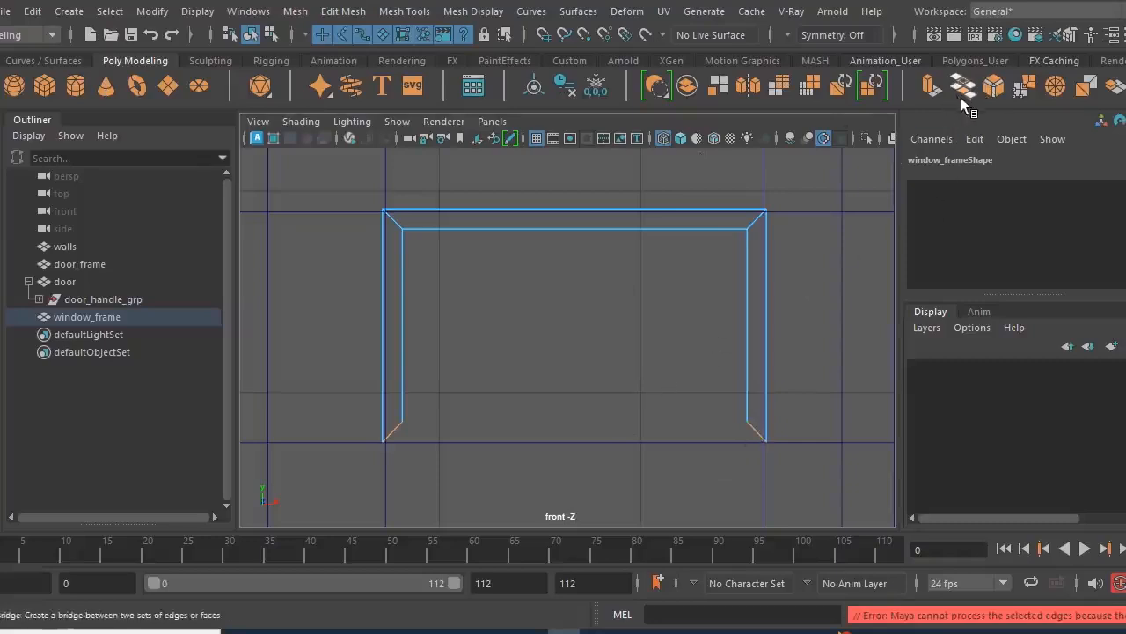
- Bridge the open border edges at both posts' lower ends in the perspective view to form window_frame's bottom rail
scroll(638, 445, up, 1)
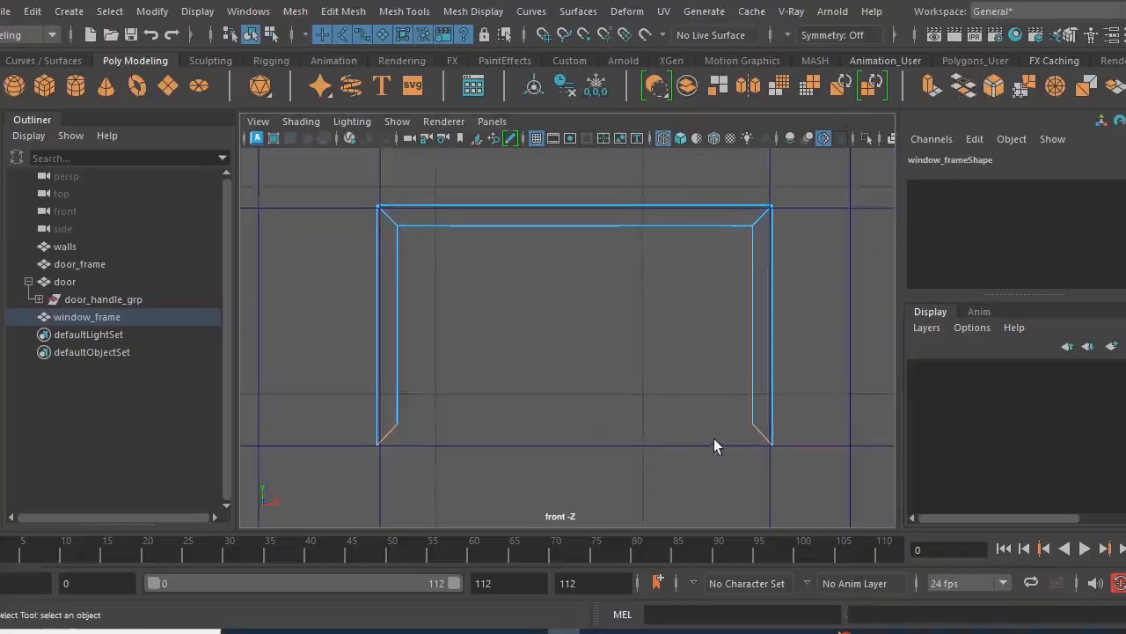
key(space)
key(space)
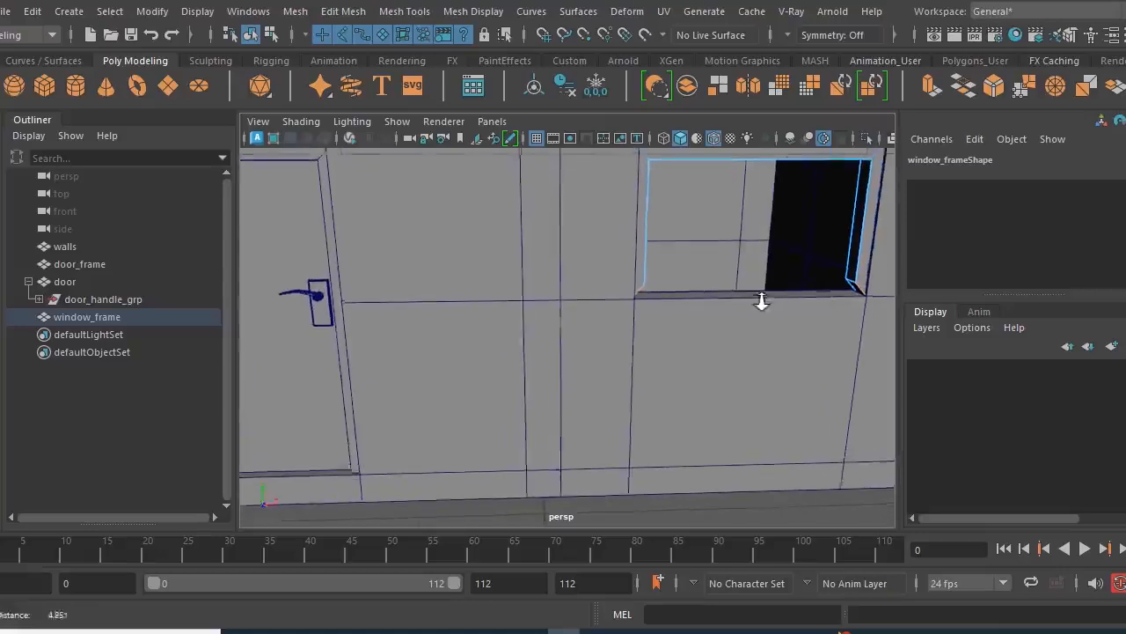
alt+drag(786, 332, 490, 337)
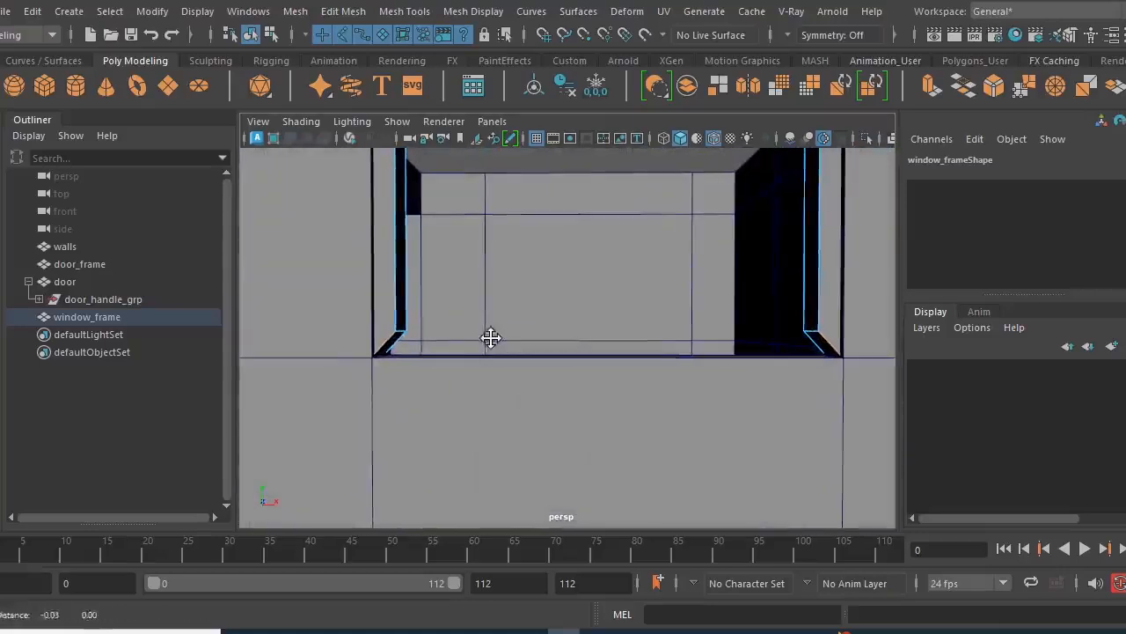
right_drag(394, 257, 404, 254)
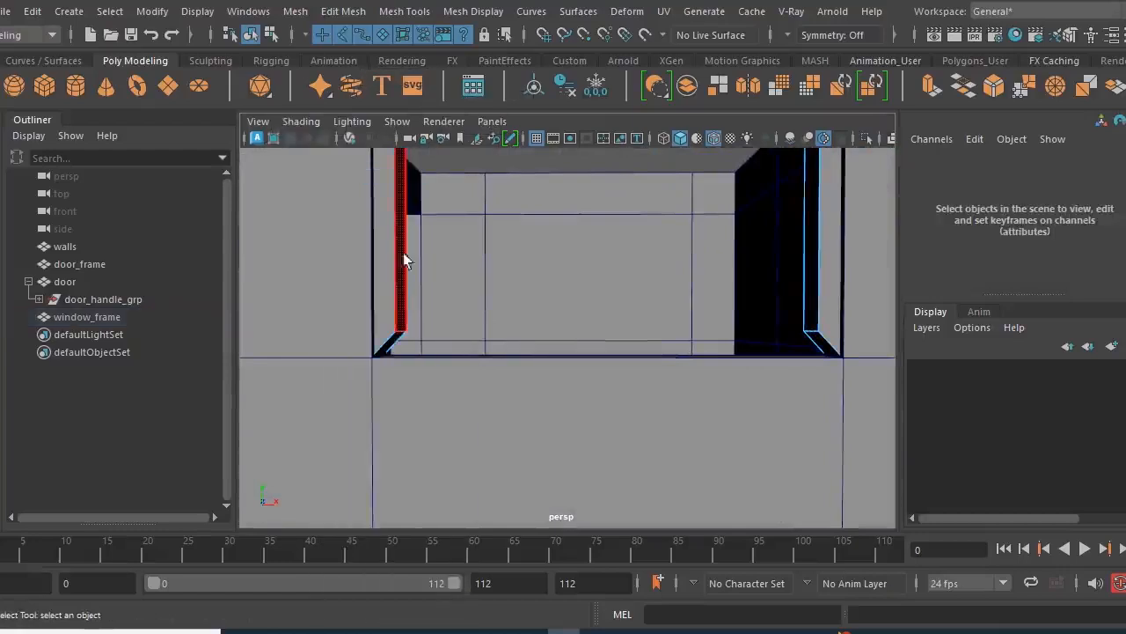
click(396, 348)
shift+click(823, 344)
click(965, 88)
- Examine the bridged window_frame in the front wall, checking its inner faces and bottom rail
alt+drag(545, 377, 480, 354)
alt+right_drag(479, 354, 451, 346)
key(q)
alt+right_drag(577, 339, 534, 337)
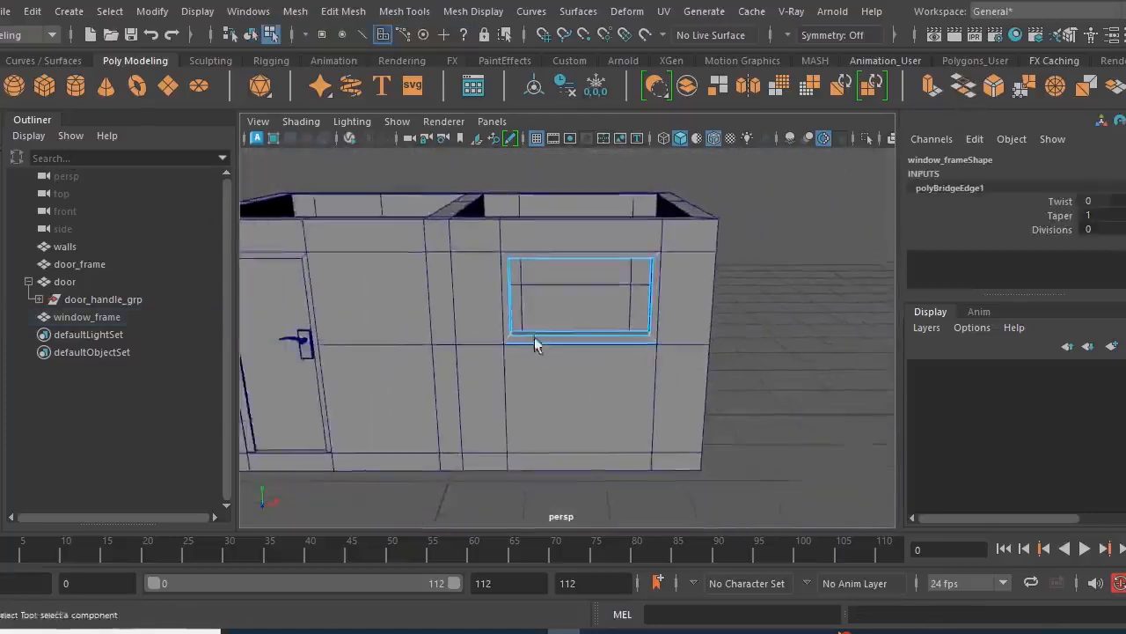
alt+middle_drag(534, 337, 529, 382)
alt+right_drag(508, 382, 674, 449)
alt+middle_drag(558, 437, 553, 471)
alt+drag(553, 472, 545, 460)
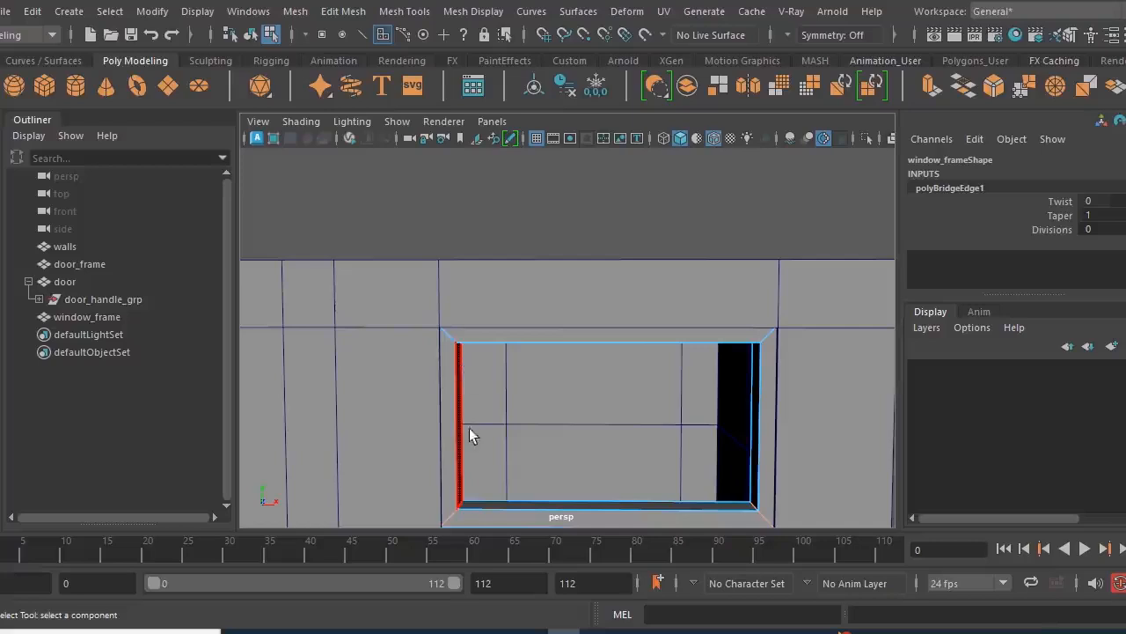
alt+drag(591, 397, 642, 452)
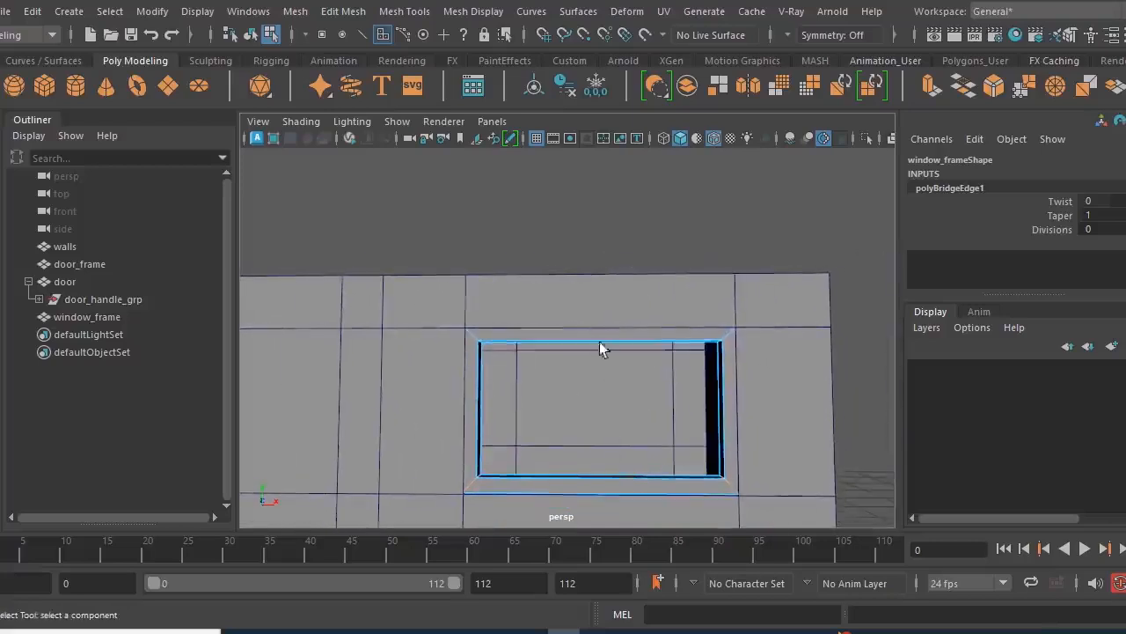
scroll(614, 438, up, 5)
alt+middle_drag(612, 452, 611, 454)
scroll(573, 372, down, 3)
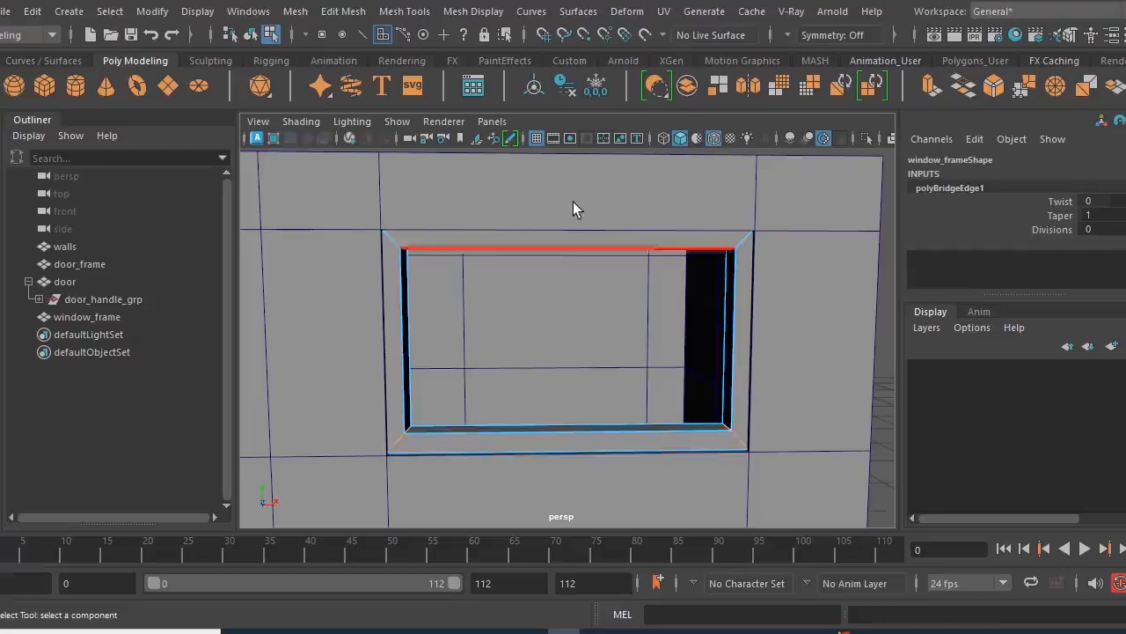
- Insert vertical edge loops at 50% across window_frame's top and bottom rails with the Multi-Cut tool
scroll(599, 396, down, 2)
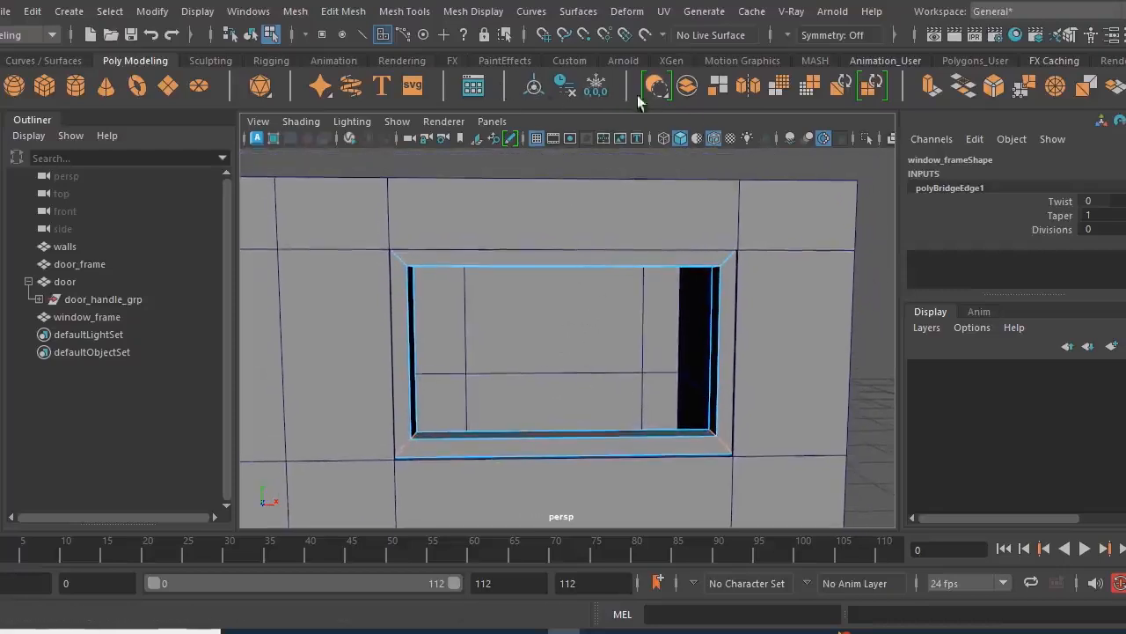
scroll(723, 81, down, 1)
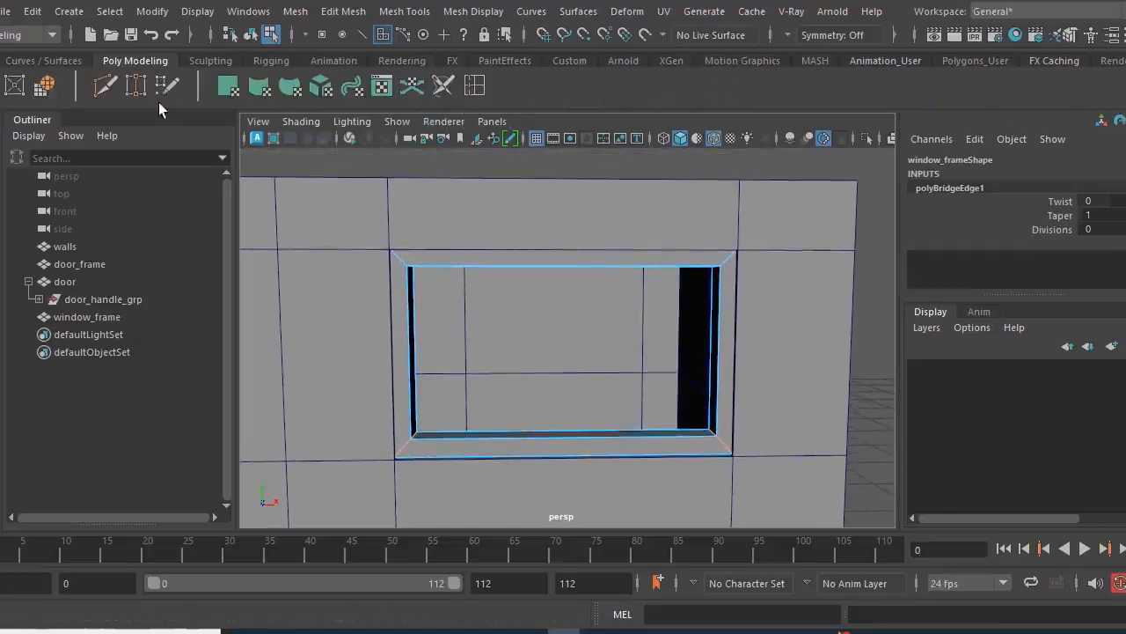
click(107, 86)
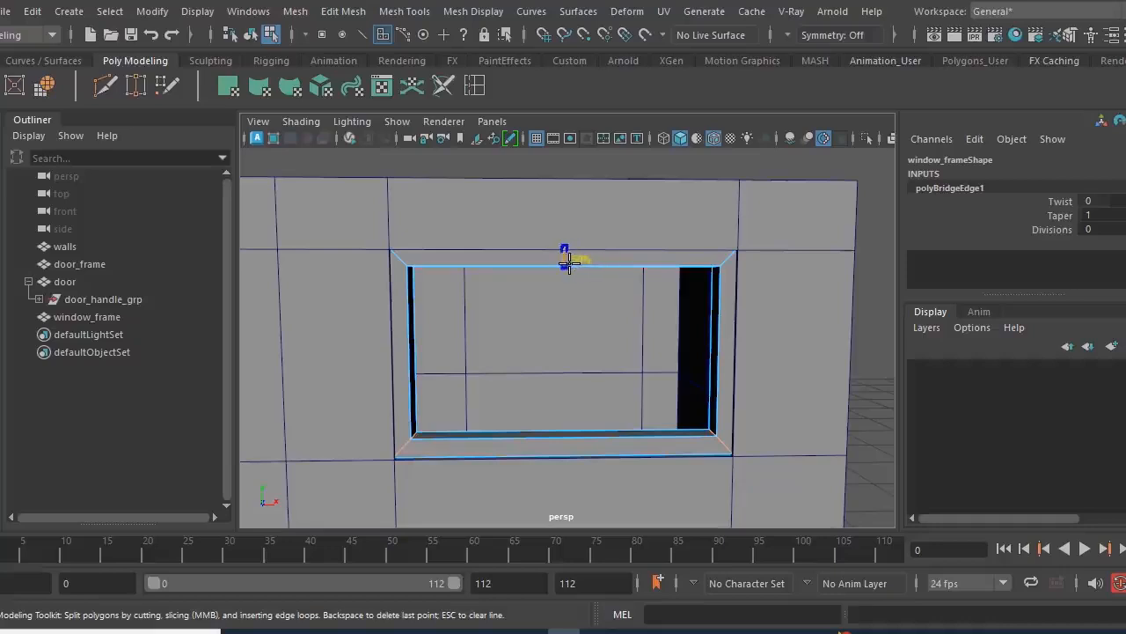
click(566, 262)
click(566, 451)
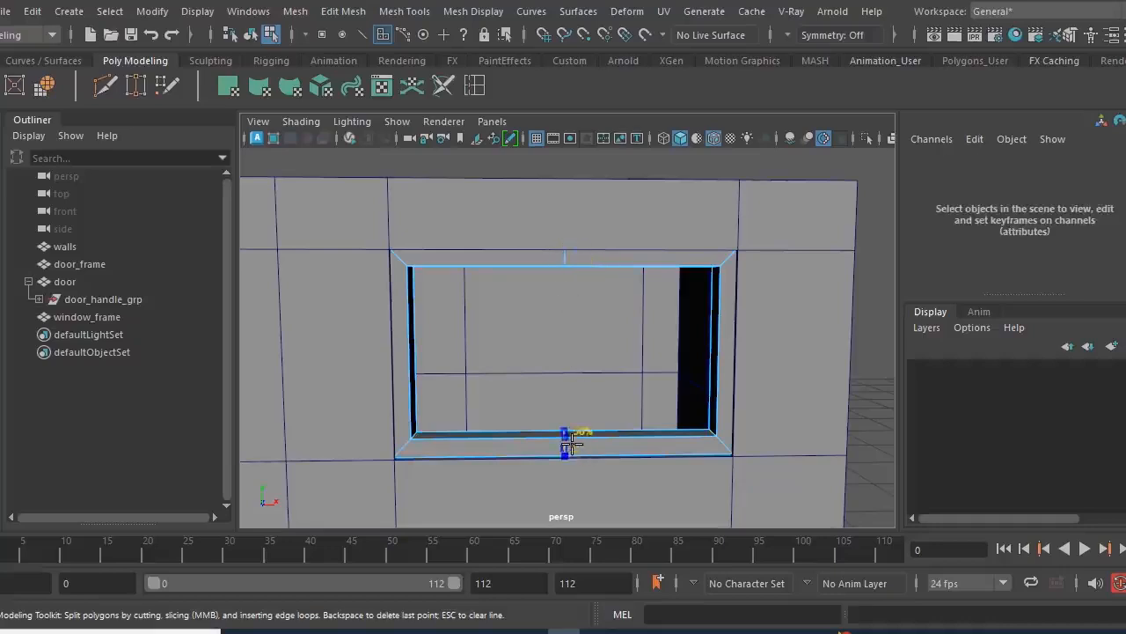
click(0, 144)
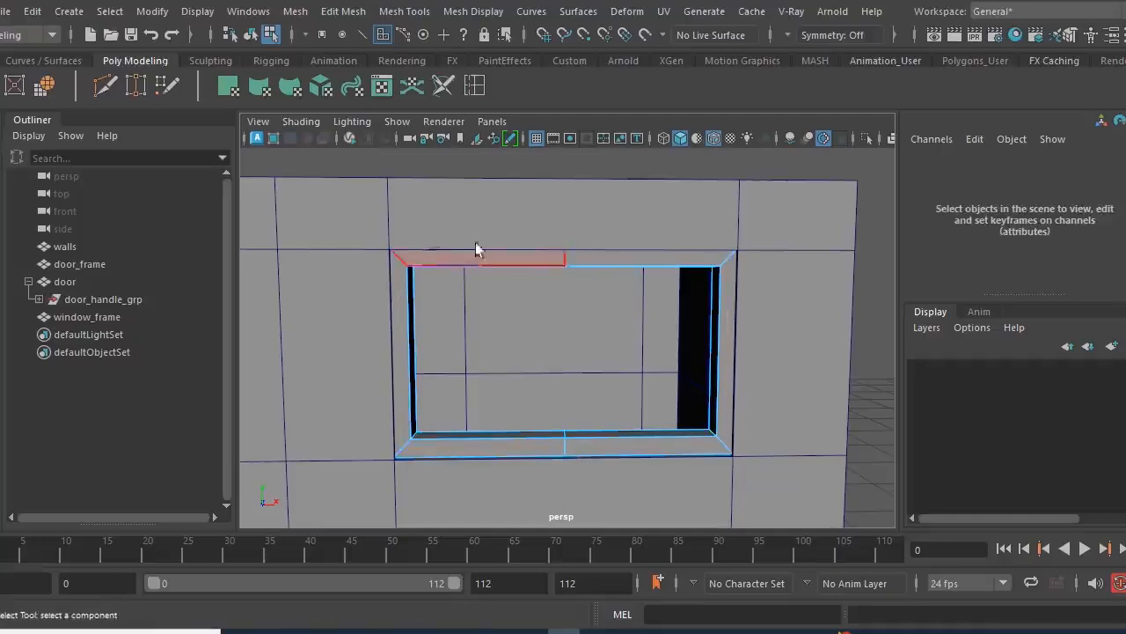
- Bevel the middle edge loops of window_frame's top and bottom rails with a fraction of 0.1
right_drag(548, 254, 548, 79)
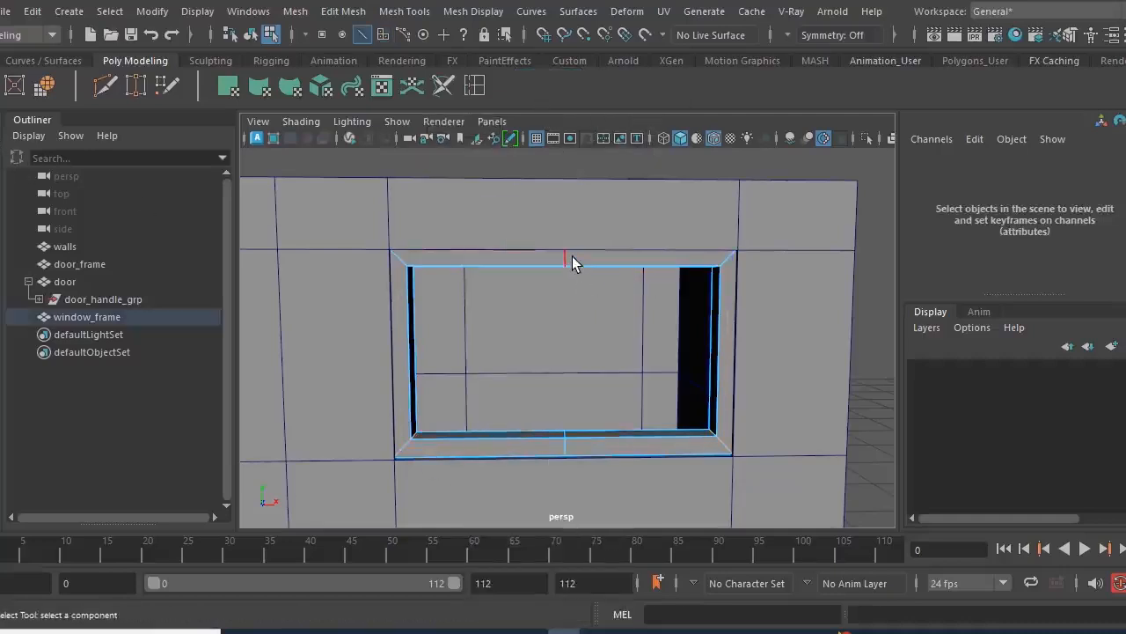
click(569, 257)
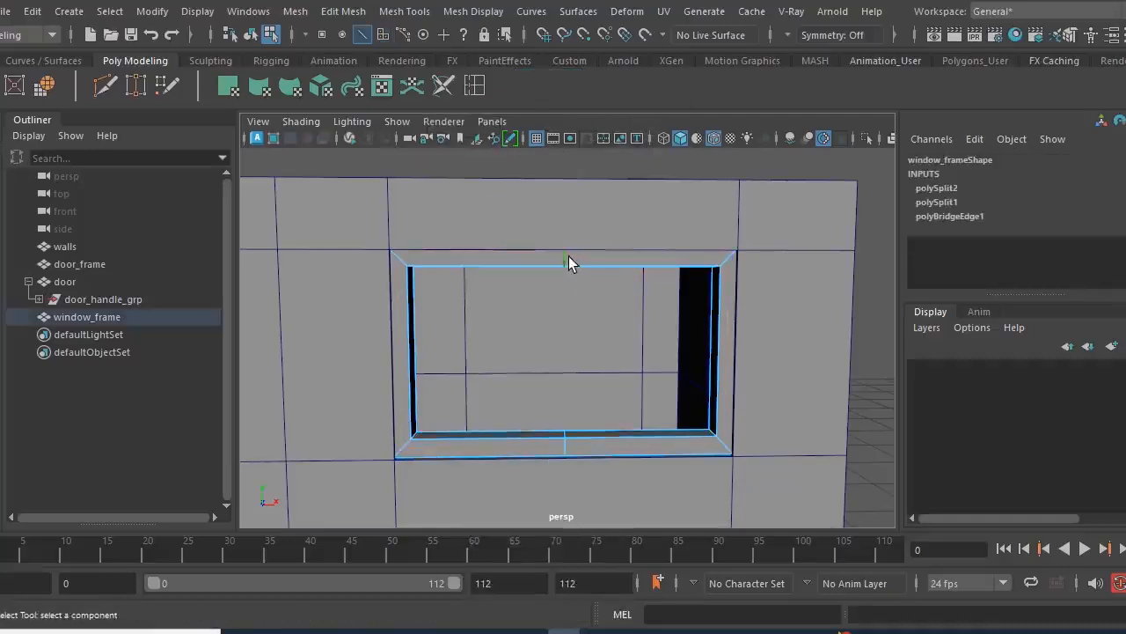
shift+click(565, 447)
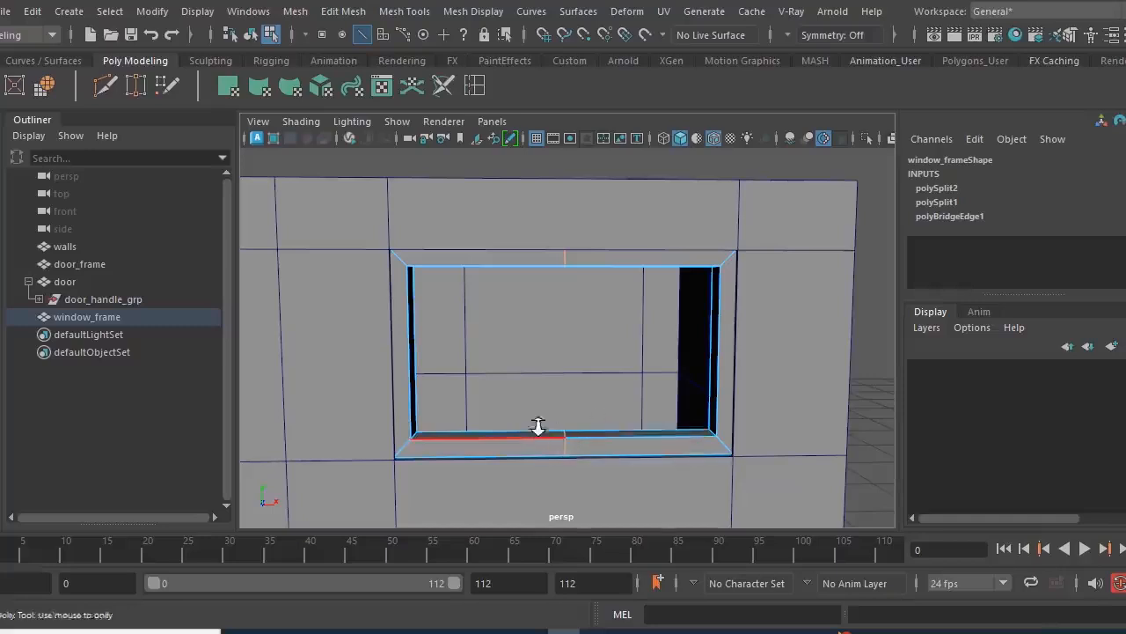
scroll(537, 433, up, 2)
shift+click(566, 445)
scroll(259, 95, up, 1)
click(260, 88)
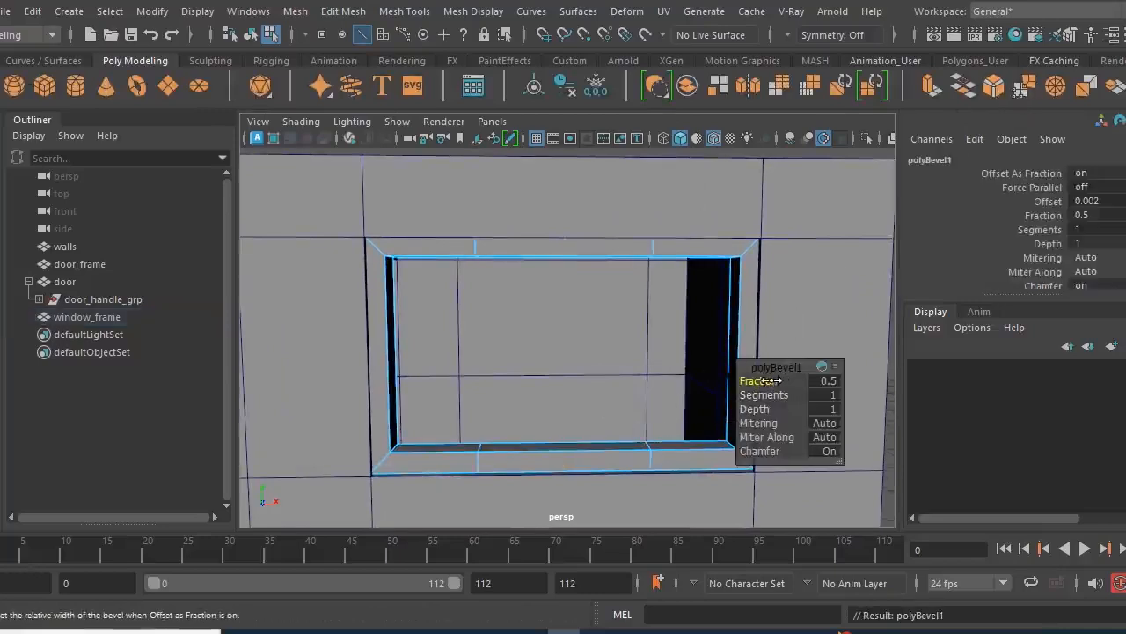
drag(773, 380, 760, 381)
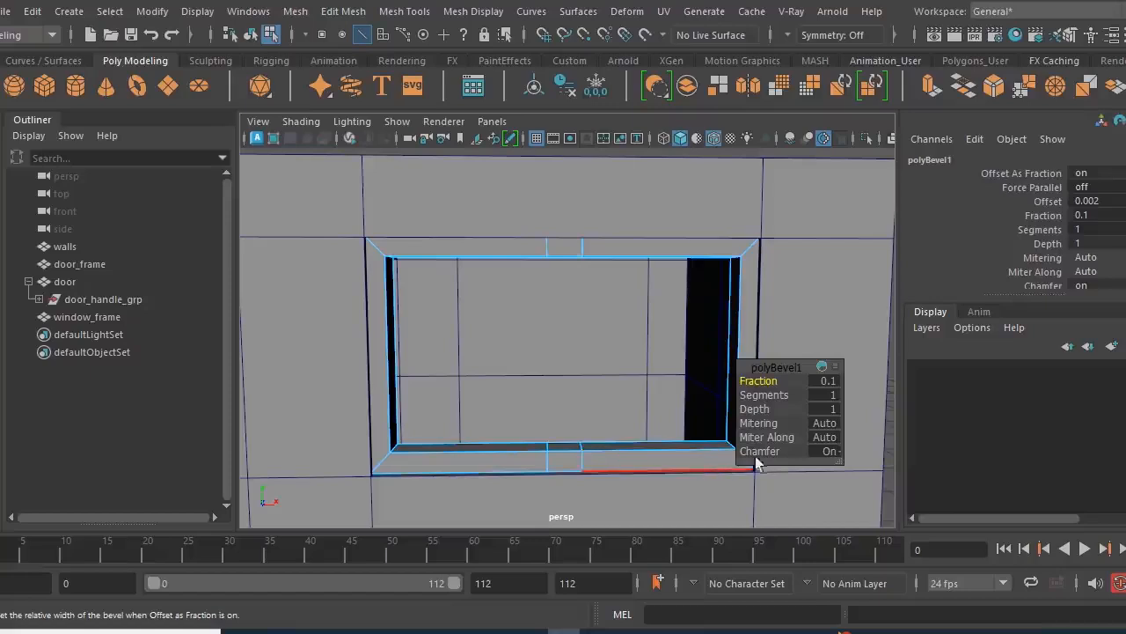
- Bridge the narrow inner middle faces of window_frame's top and bottom rails to form a central vertical mullion
alt+right_drag(628, 462, 607, 450)
alt+drag(545, 335, 565, 283)
right_drag(581, 265, 581, 173)
click(566, 273)
alt+drag(579, 315, 568, 430)
shift+click(567, 431)
click(953, 99)
- Return window_frame to object mode and check the new mullion from the front
alt+drag(634, 396, 573, 350)
right_drag(551, 314, 623, 156)
click(674, 194)
alt+right_drag(522, 300, 523, 343)
right_drag(544, 303, 611, 110)
alt+drag(695, 299, 417, 326)
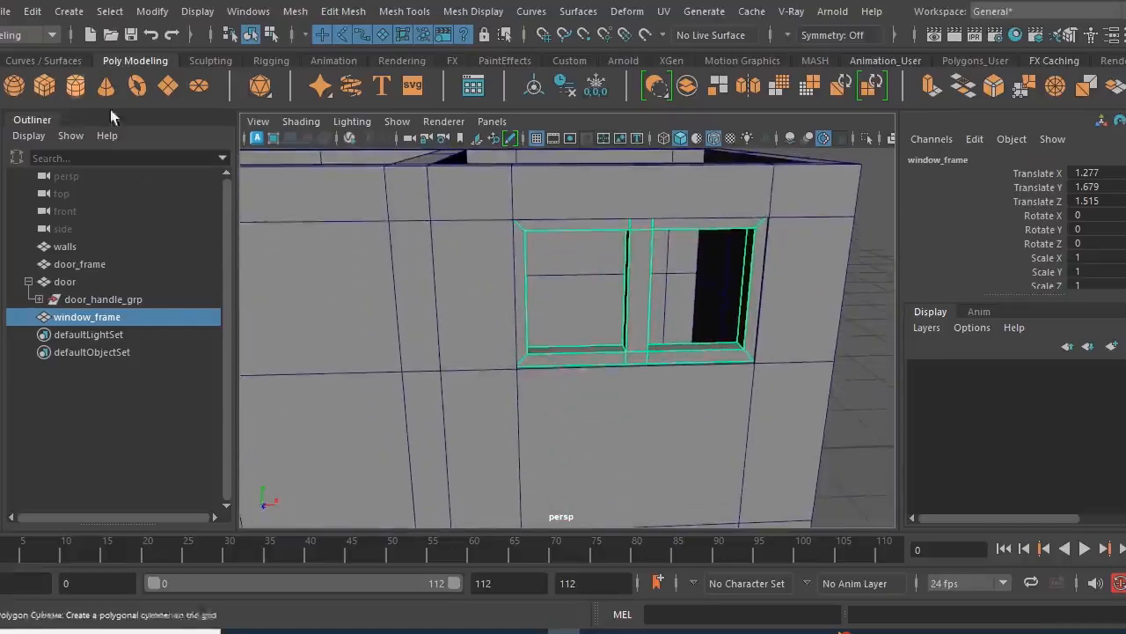
- Create a polygon cube and move it outside the house near the front window, at X 2.351 and Z 2.166
click(46, 88)
alt+drag(742, 367, 538, 361)
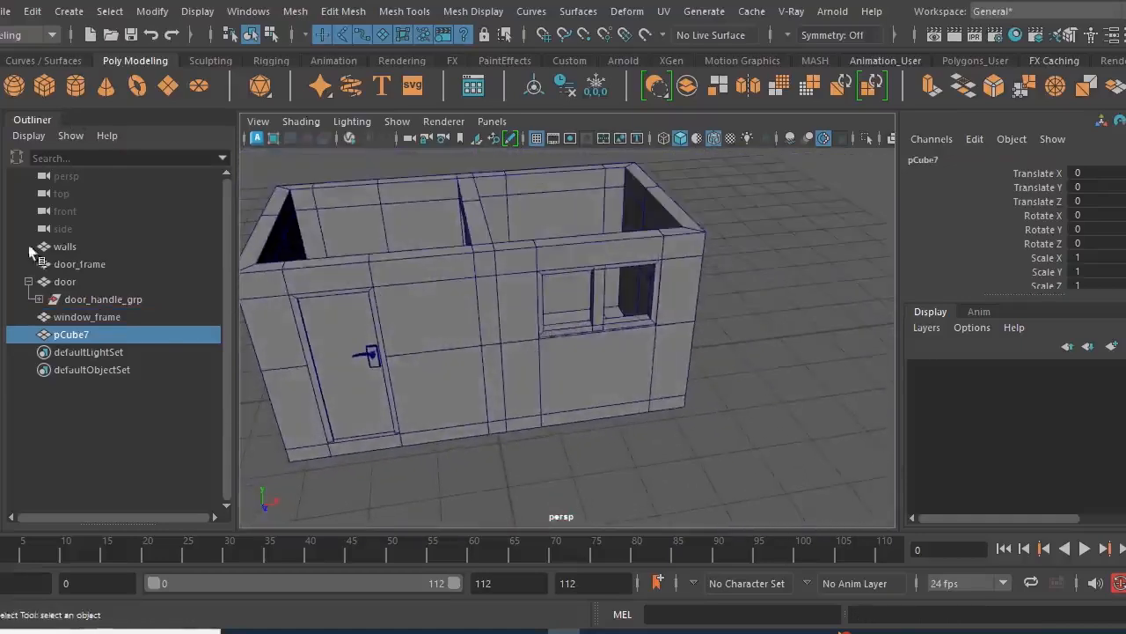
key(w)
drag(558, 398, 504, 423)
- Scale the cube to 0.325 in Y and 0.13 in Z, and move it to the window's left half at 1.208, 2.116, 1.345
key(r)
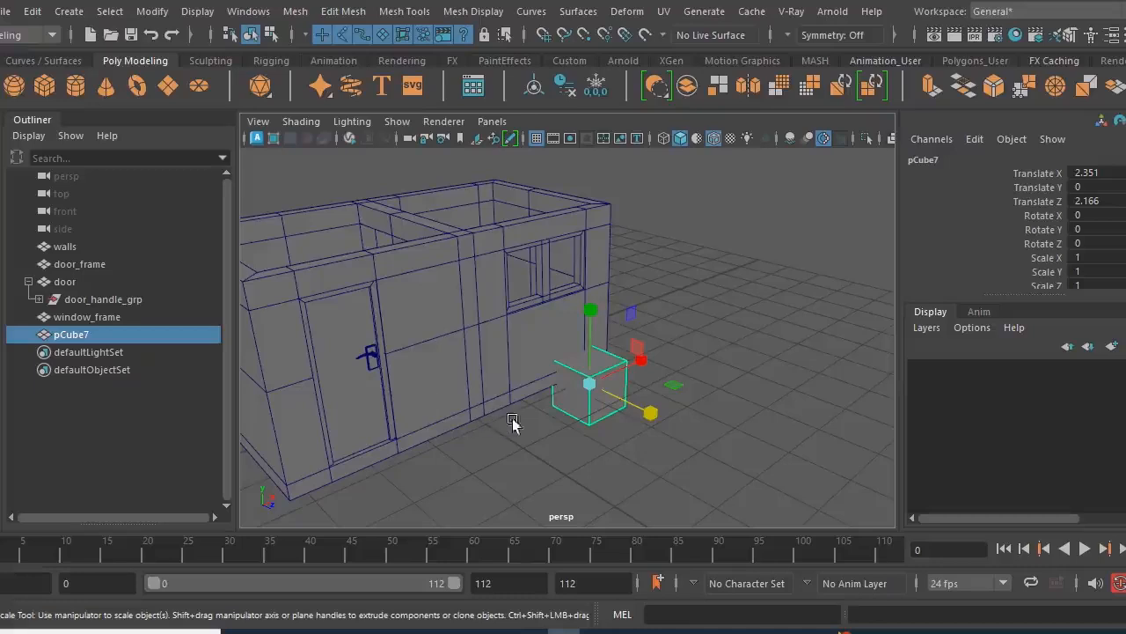
drag(649, 417, 585, 379)
drag(592, 312, 628, 402)
key(w)
drag(581, 318, 687, 352)
drag(750, 329, 644, 357)
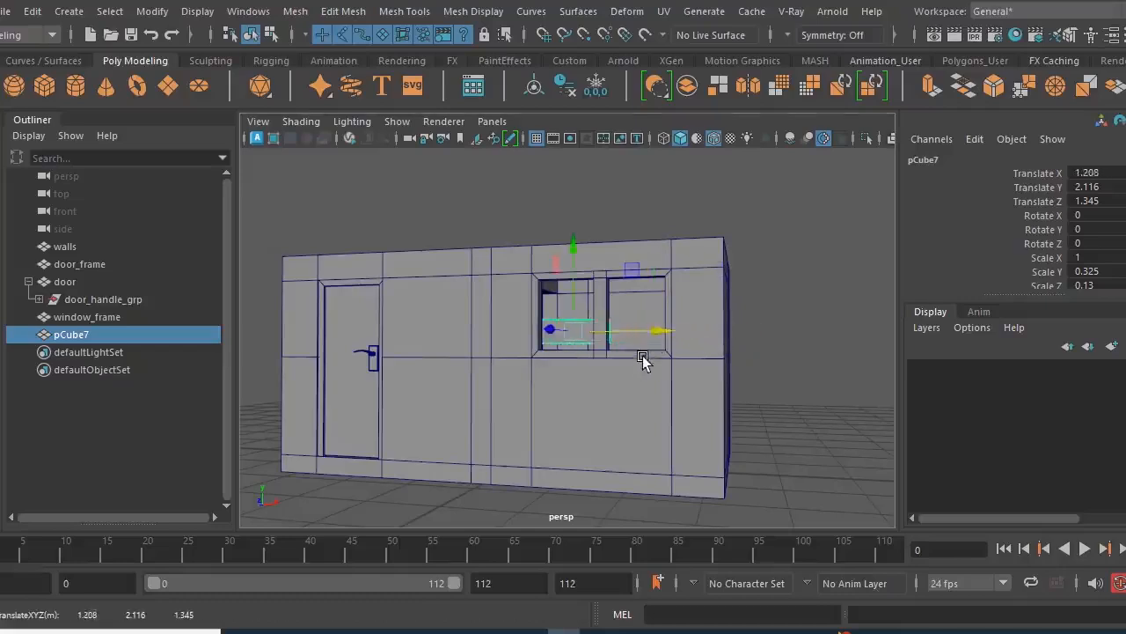
- Thin the cube to a Z scale of 0.012 in the side view
key(space)
key(space)
scroll(602, 359, down, 10)
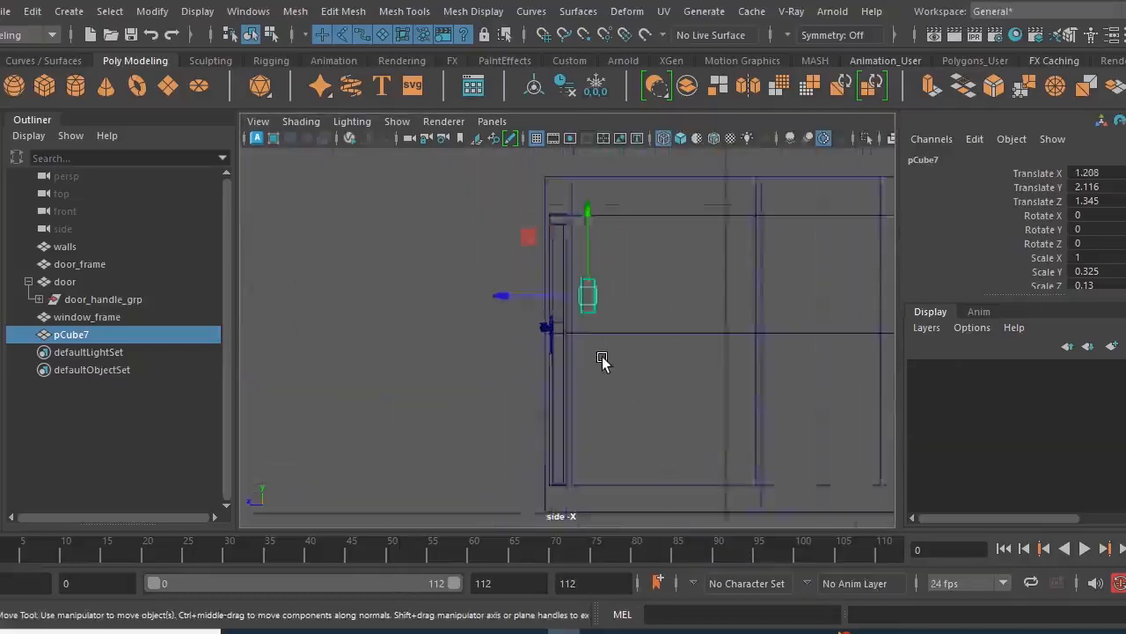
alt+right_drag(595, 377, 922, 466)
alt+middle_drag(646, 335, 648, 432)
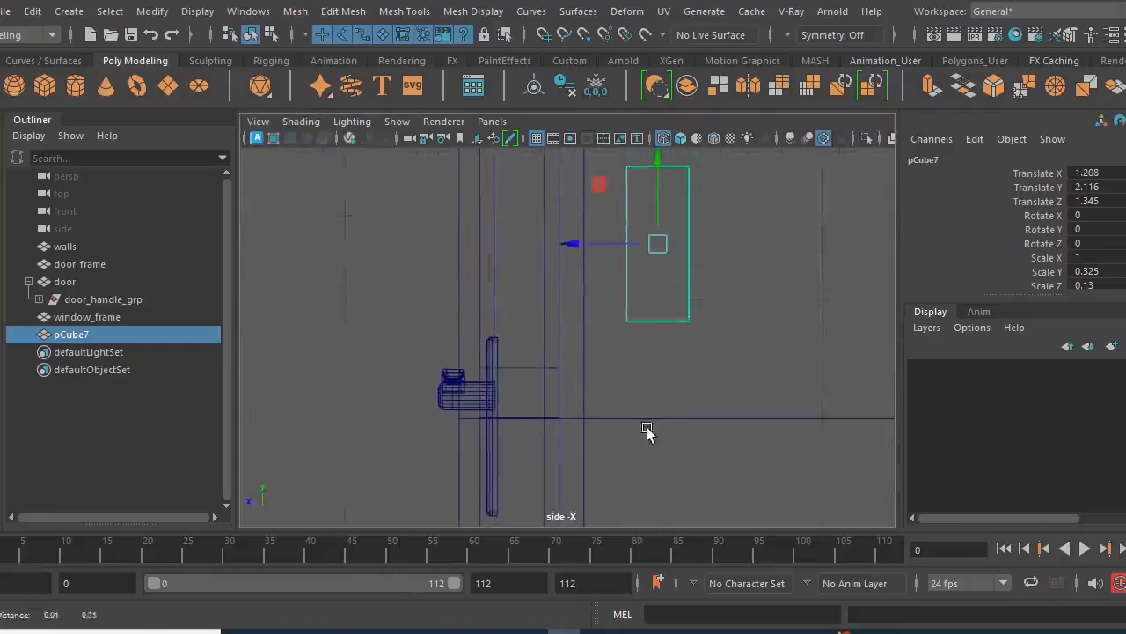
alt+middle_drag(462, 288, 381, 380)
key(r)
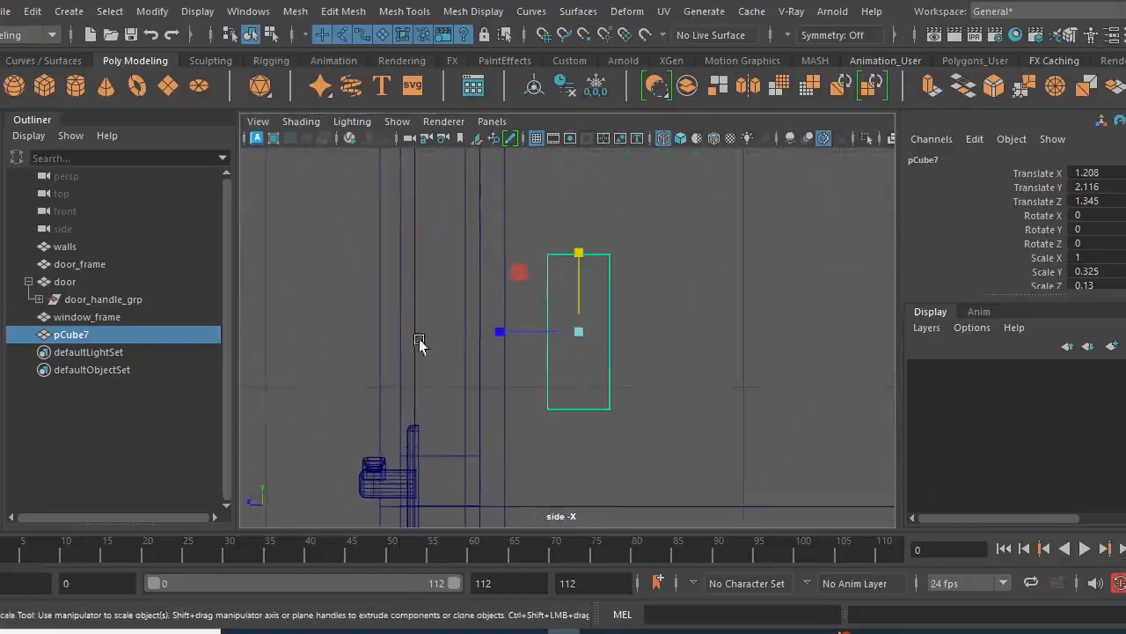
drag(498, 333, 570, 343)
- Move the thin panel along Z to 1.632 so it sits within the window frame's depth
key(w)
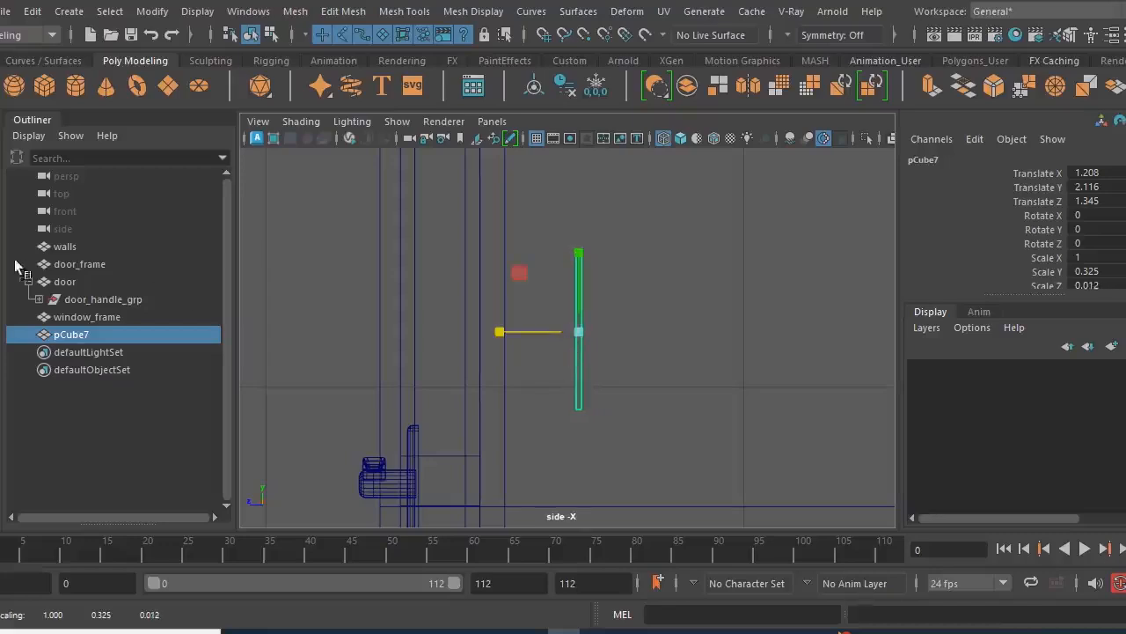
alt+middle_drag(450, 340, 500, 389)
drag(507, 380, 382, 368)
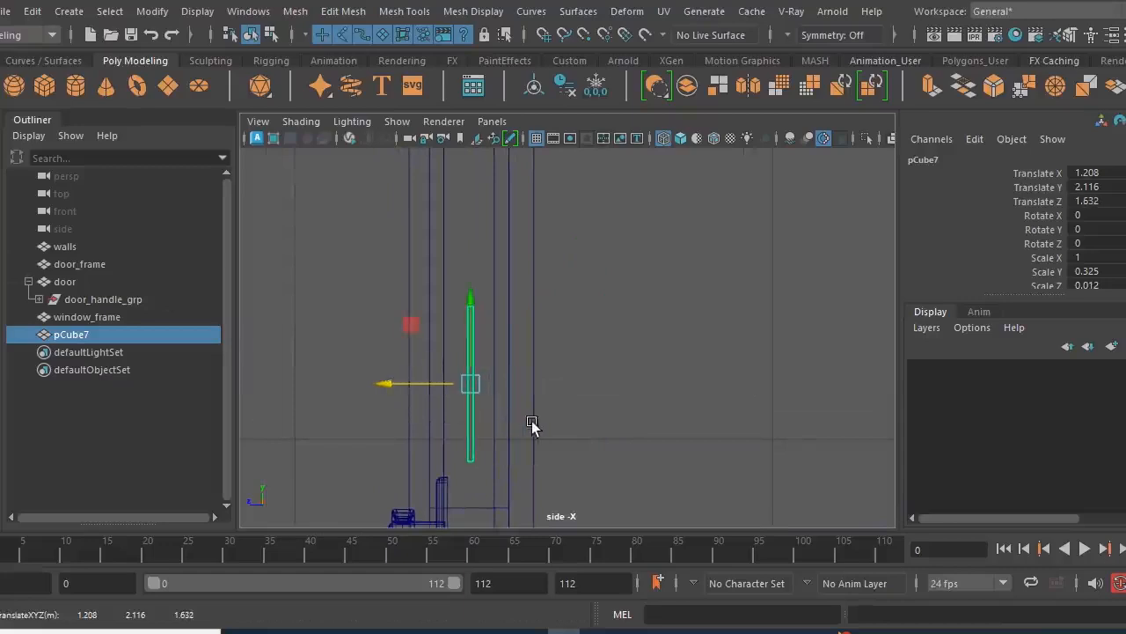
- Scale the panel to 0.726 in X and 0.249 in Y, centring it at X 1.199 between the left post and mullion
key(space)
key(space)
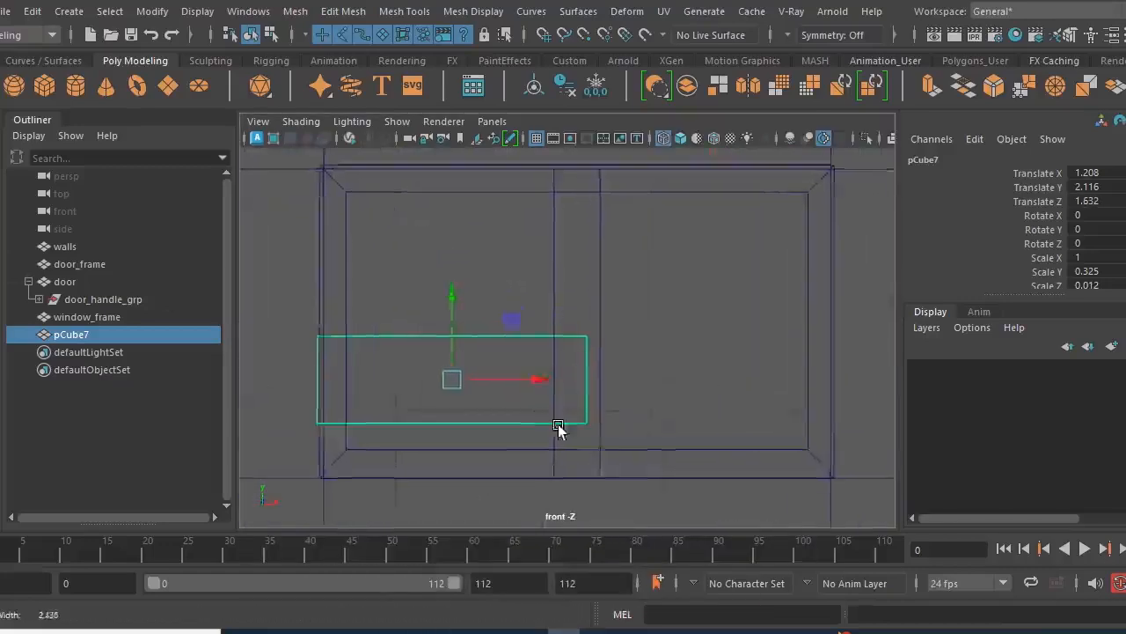
key(r)
drag(494, 289, 497, 315)
mouse_move(595, 354)
mouse_down()
mouse_move(573, 355)
mouse_move(584, 355)
mouse_up()
key(w)
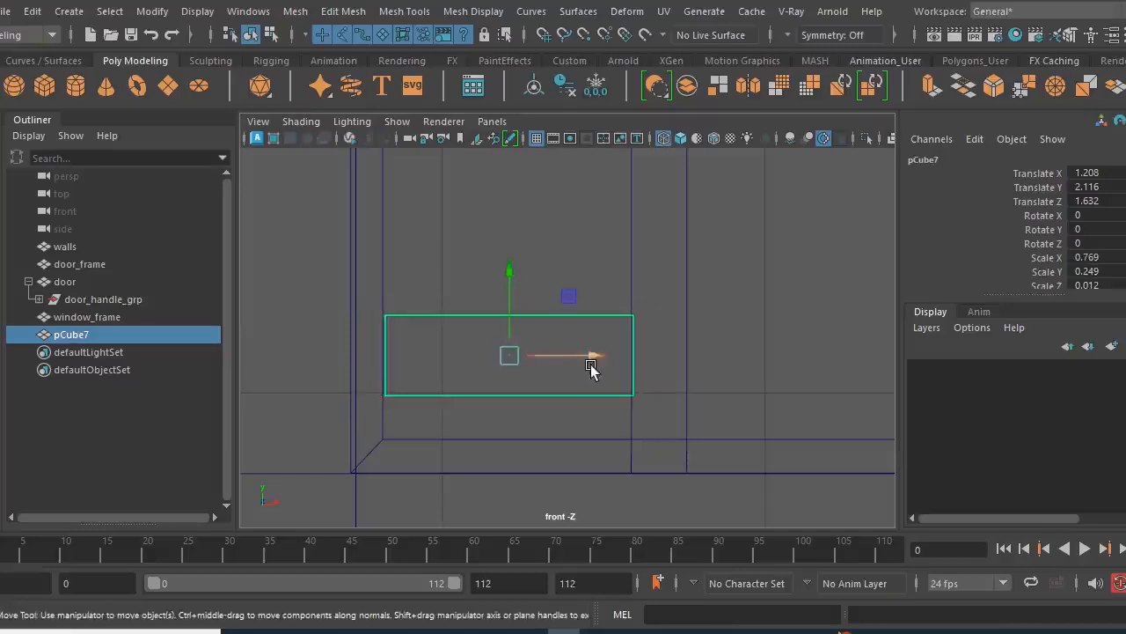
drag(594, 355, 580, 354)
key(r)
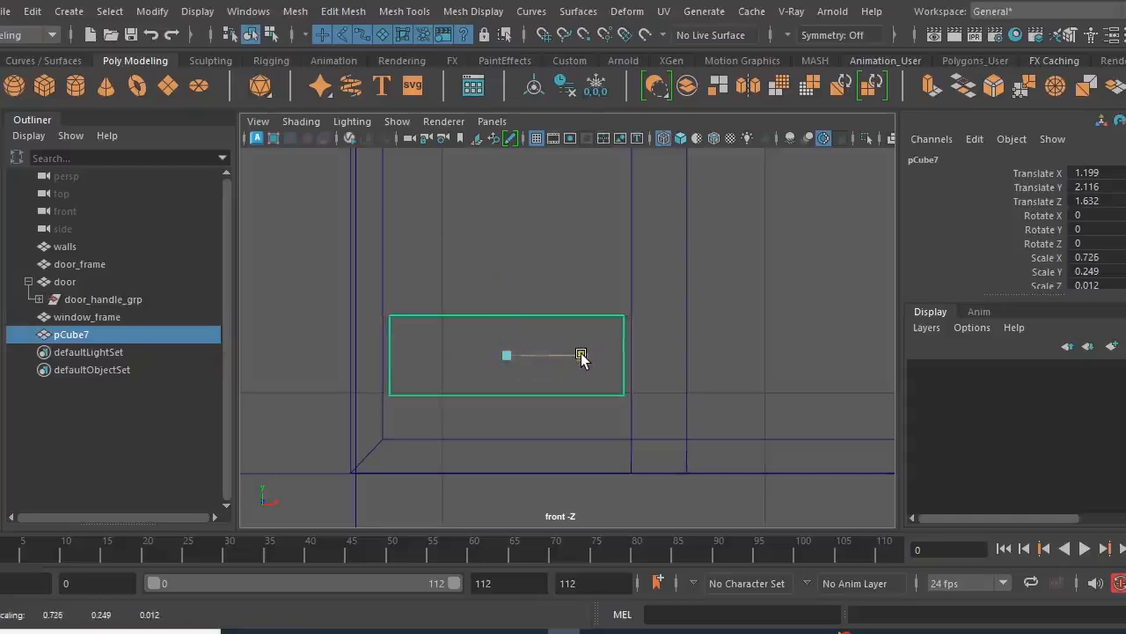
- Lower the panel to Y 1.991, just above window_frame's bottom rail
alt+right_drag(673, 388, 432, 372)
alt+middle_drag(432, 372, 447, 406)
scroll(447, 406, up, 2)
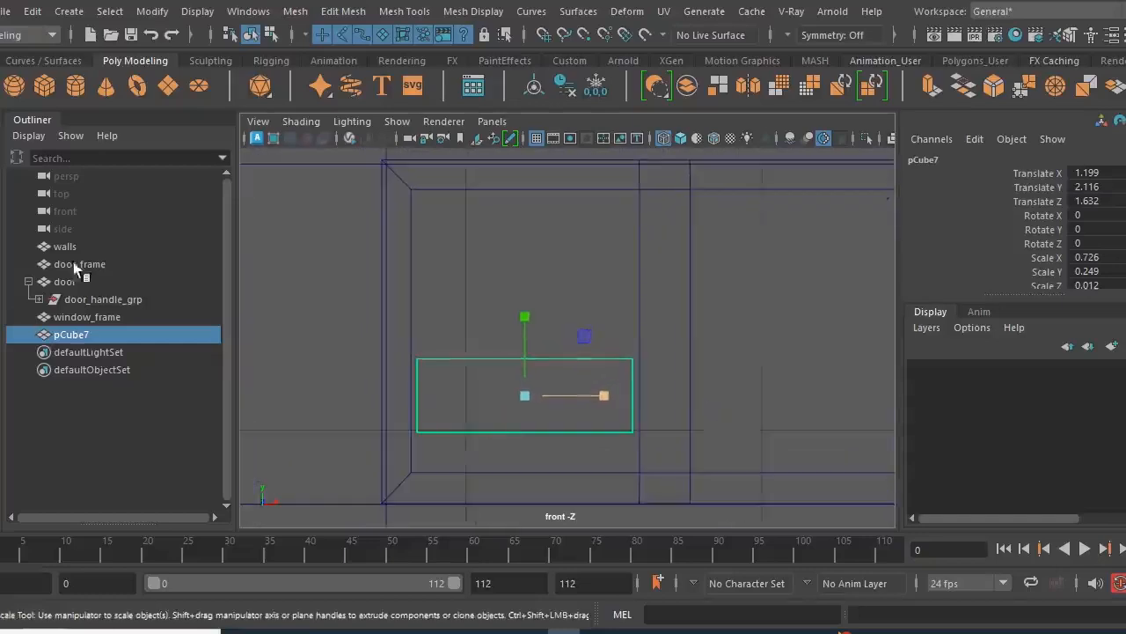
key(w)
drag(526, 313, 526, 348)
alt+middle_drag(529, 395, 555, 329)
alt+right_drag(556, 333, 703, 429)
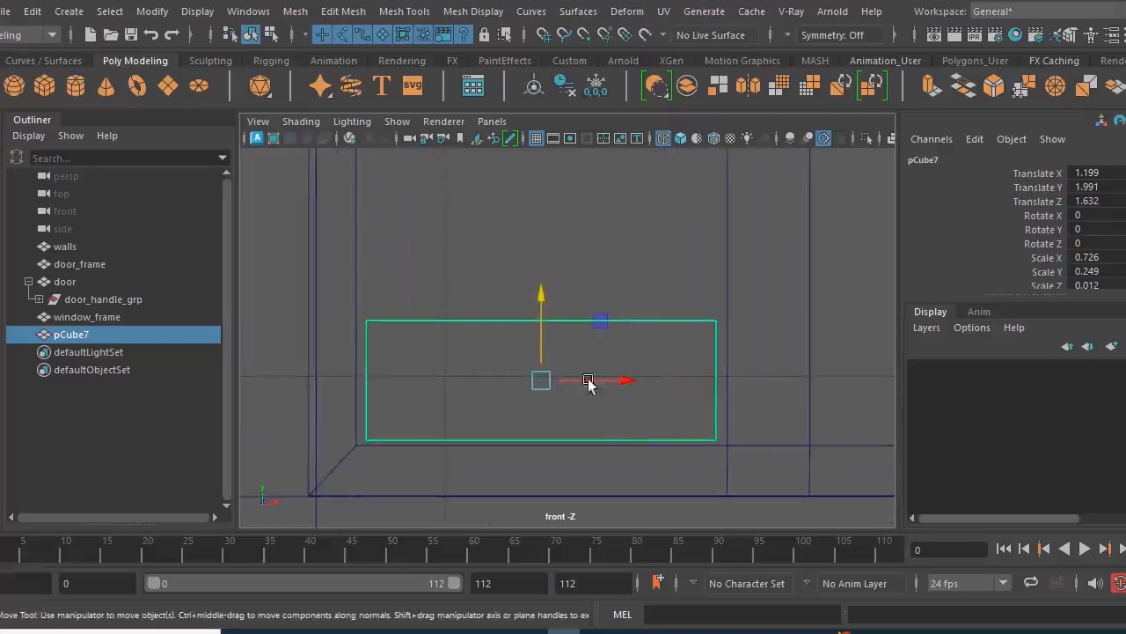
- Shorten the thin panel to a Y scale of 0.221 and lower it to Y 1.979 inside the window frame
key(r)
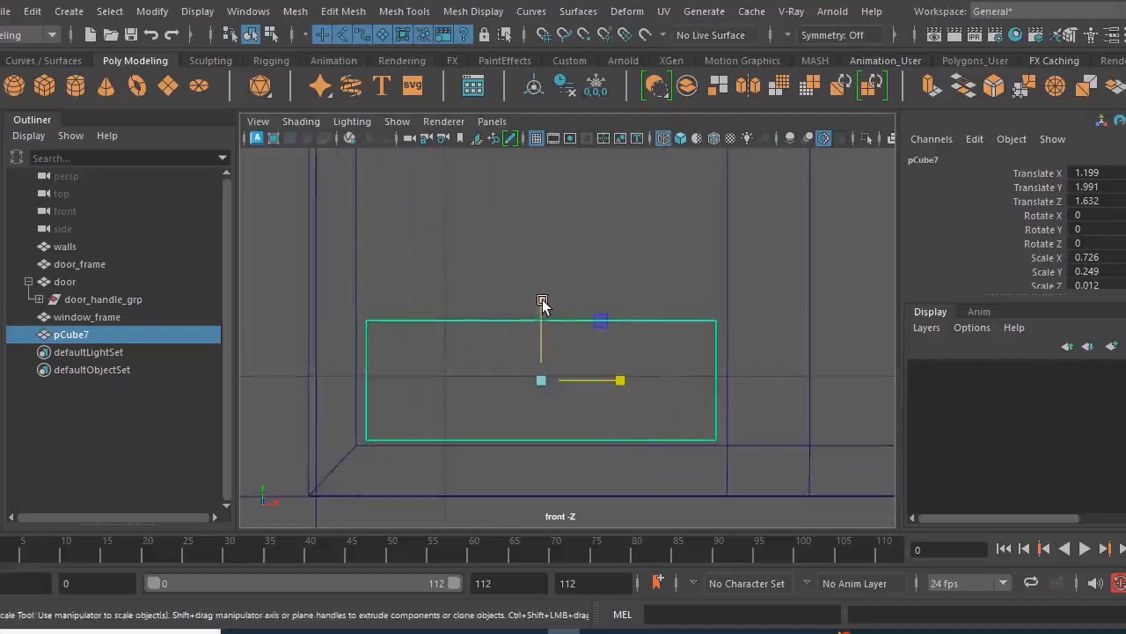
drag(542, 303, 540, 310)
key(w)
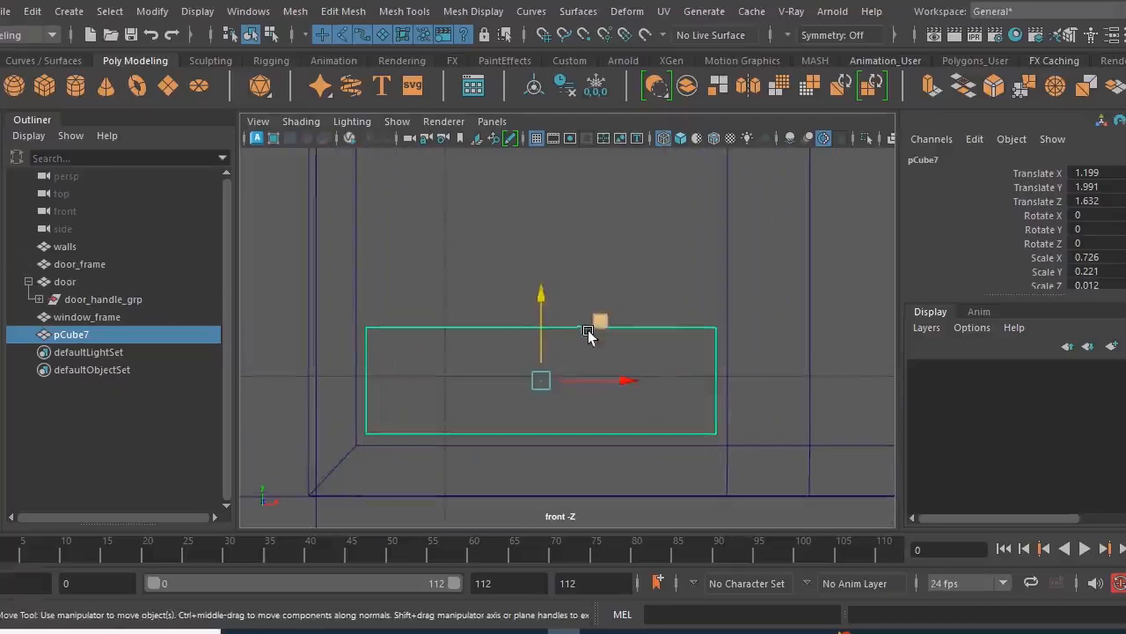
drag(533, 295, 535, 300)
- Duplicate the panel and scale the copy to 0.032 in X and 0.501 in Y, making a narrow vertical strip
alt+right_drag(664, 422, 543, 409)
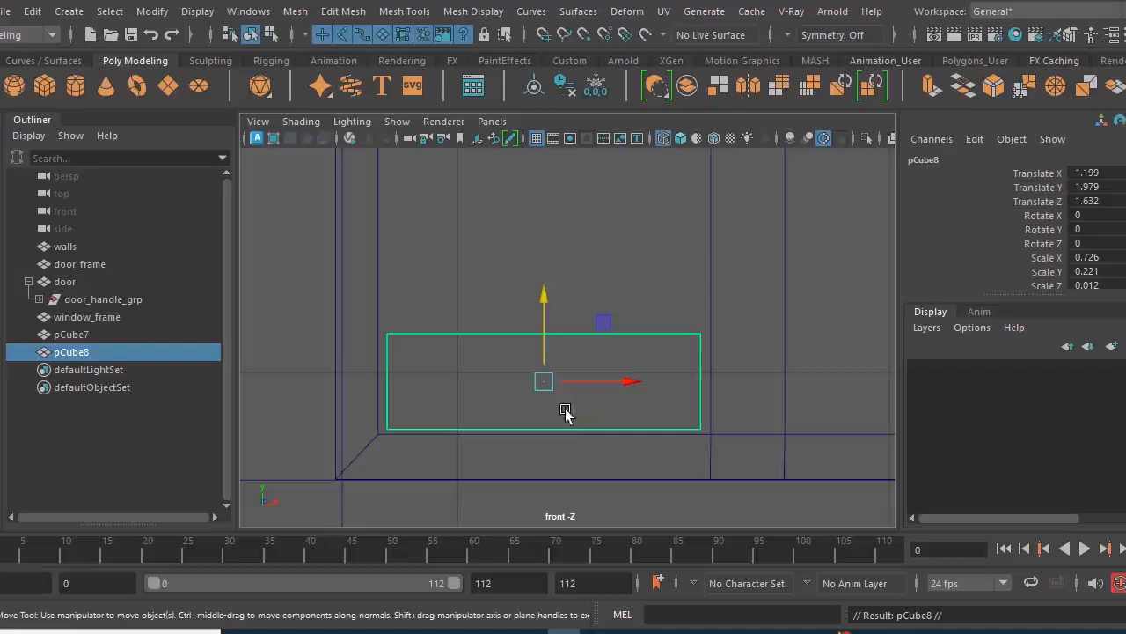
key(r)
drag(631, 374, 548, 391)
drag(546, 302, 545, 242)
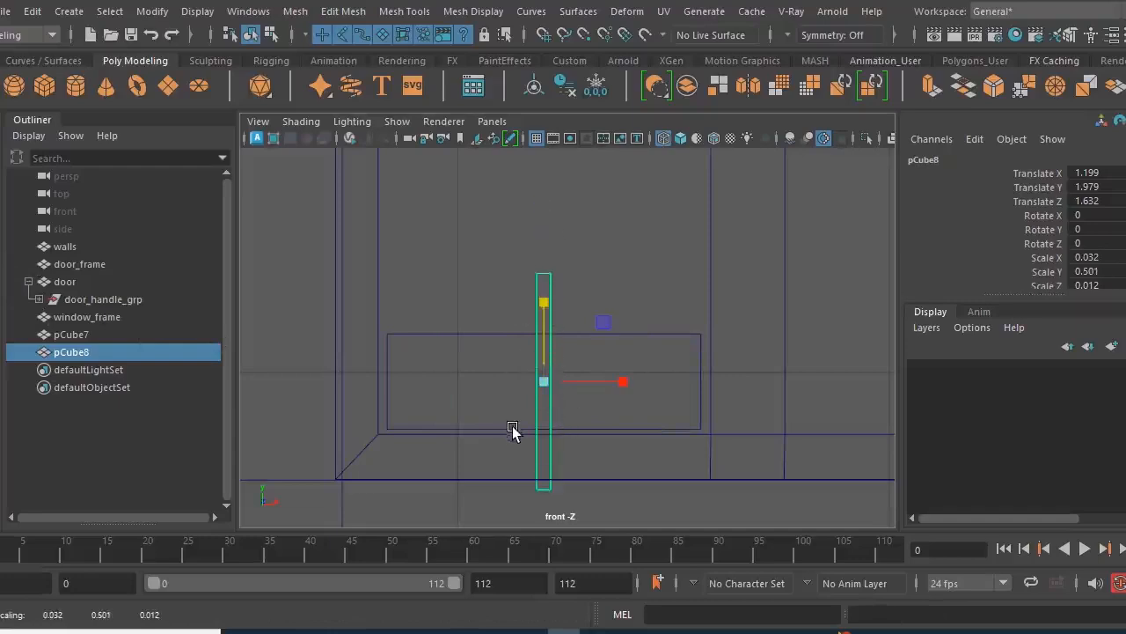
- Move the vertical strip to X 0.822 and Y 2.356, beside the window frame's left post
key(w)
drag(545, 273, 545, 188)
alt+middle_drag(503, 348, 516, 286)
drag(674, 302, 506, 284)
alt+right_drag(586, 349, 497, 349)
alt+middle_drag(497, 349, 515, 428)
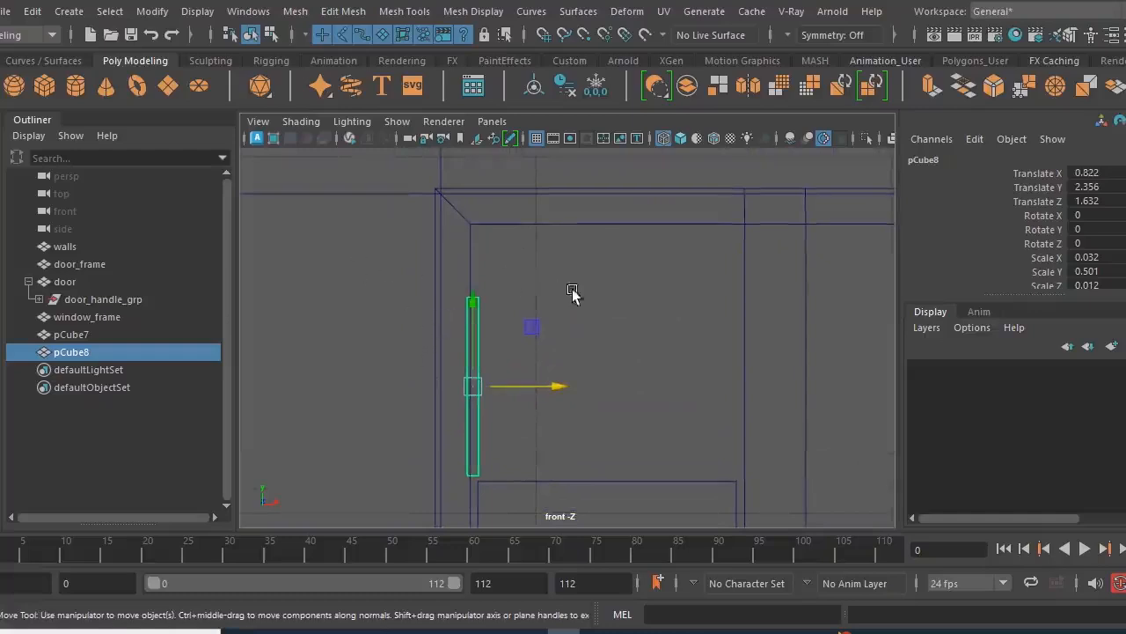
- Fine-tune the strip's X position to 0.817 so it borders the panel's left edge
right_drag(592, 280, 513, 131)
drag(432, 280, 539, 349)
drag(471, 211, 476, 139)
alt+middle_drag(498, 338, 496, 233)
drag(458, 343, 514, 387)
drag(476, 292, 476, 378)
alt+middle_drag(508, 242, 520, 360)
alt+right_drag(521, 365, 590, 357)
right_drag(458, 265, 531, 106)
drag(538, 403, 536, 404)
alt+right_drag(576, 409, 532, 414)
alt+middle_drag(558, 452, 531, 359)
alt+right_drag(530, 359, 588, 384)
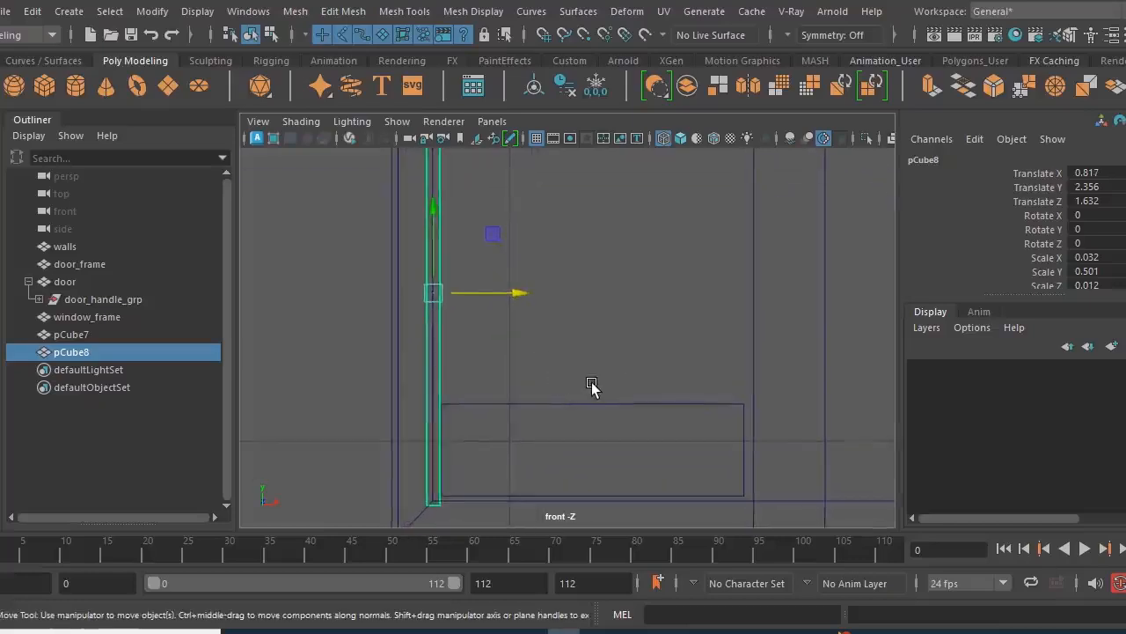
- Duplicate the vertical strip and move the copy along X to 1.579, at the panel's right edge beside the mullion
key(ctrl+d)
drag(510, 293, 830, 319)
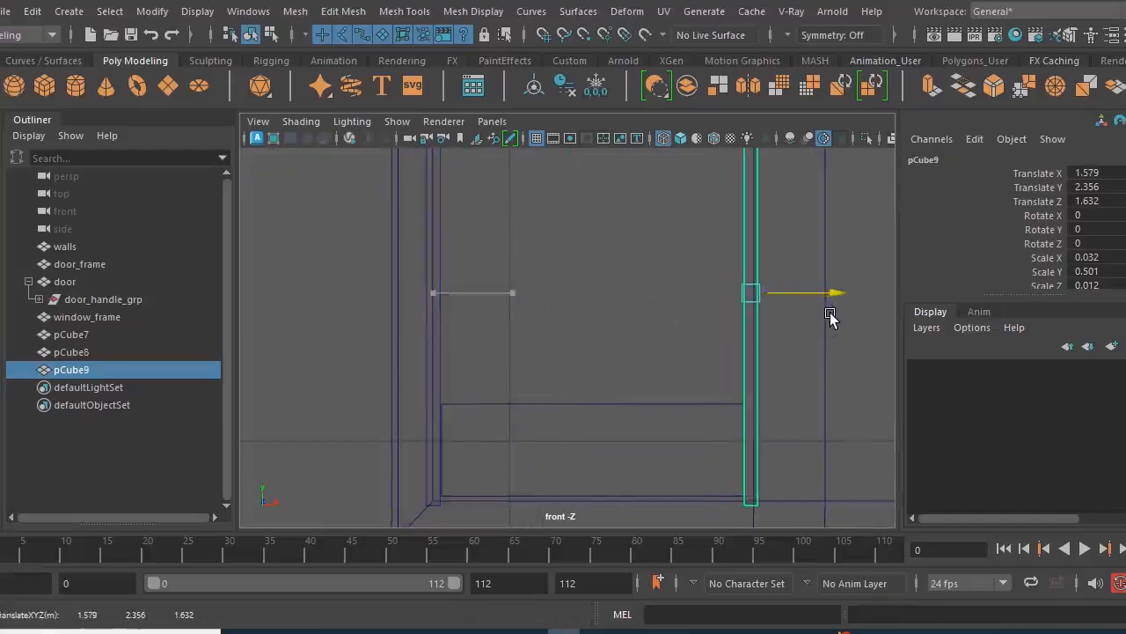
alt+right_drag(656, 349, 543, 343)
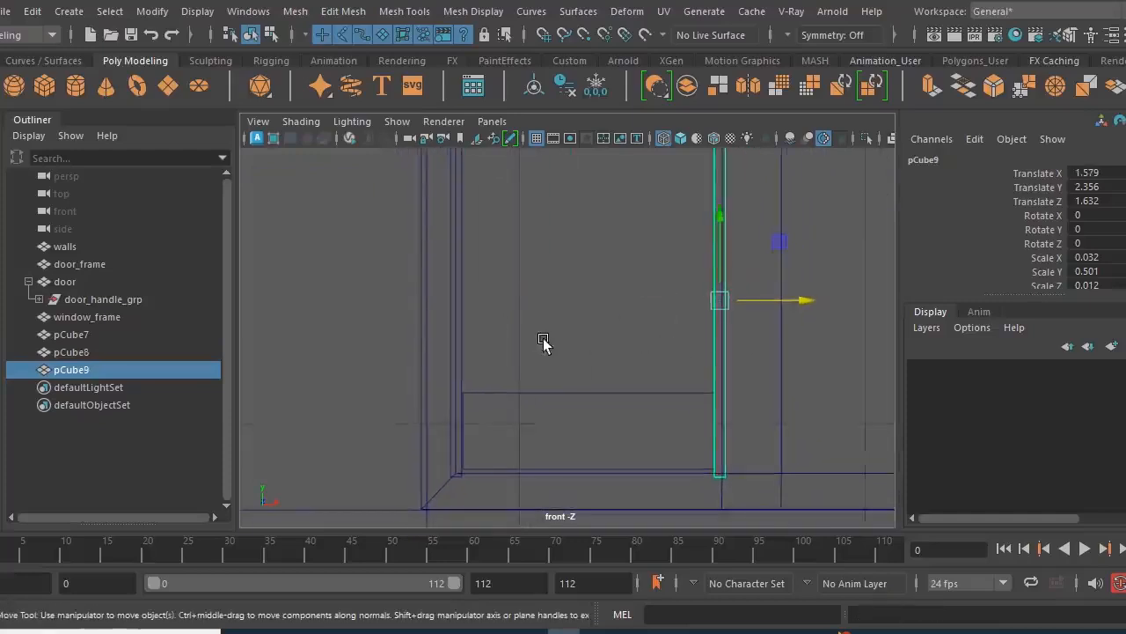
- Rename the thin horizontal panel between the two strips as glass
click(582, 392)
double_click(130, 335)
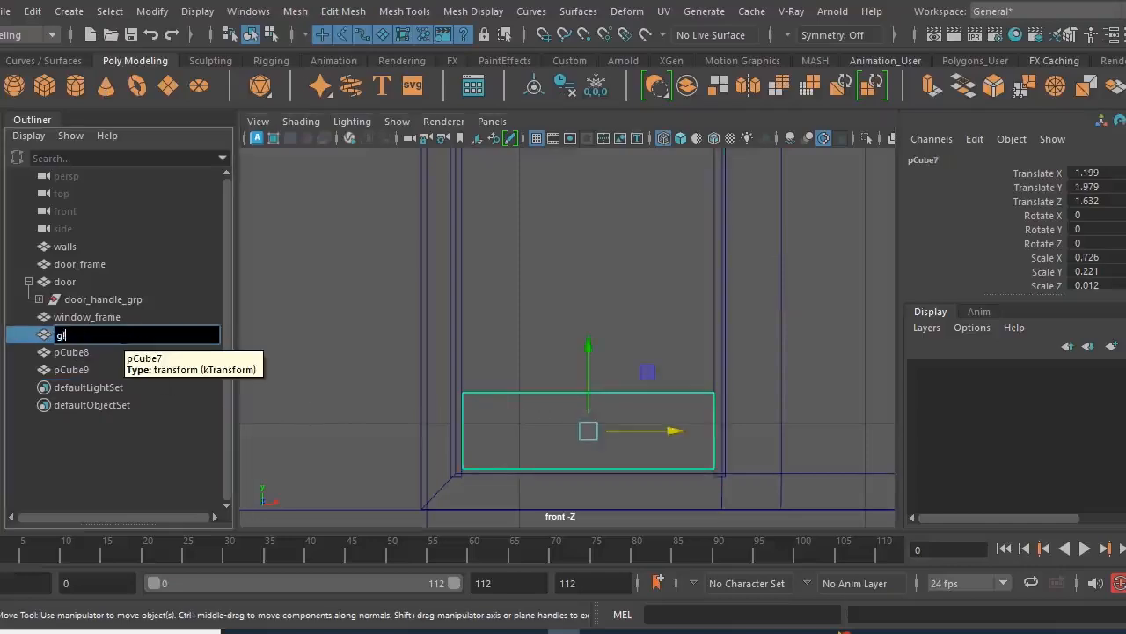
text(glass)
key(Return)
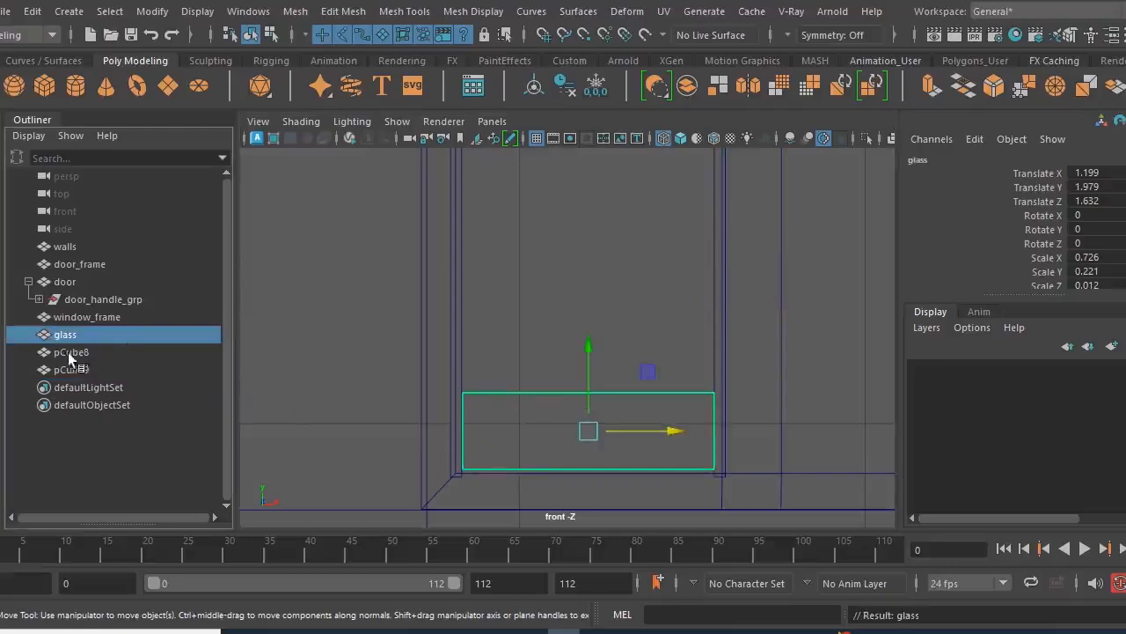
- Duplicate the glass panel and raise the copy to Y 2.18 so it slightly overlaps the original
scroll(492, 457, down, 1)
alt+drag(511, 446, 560, 445)
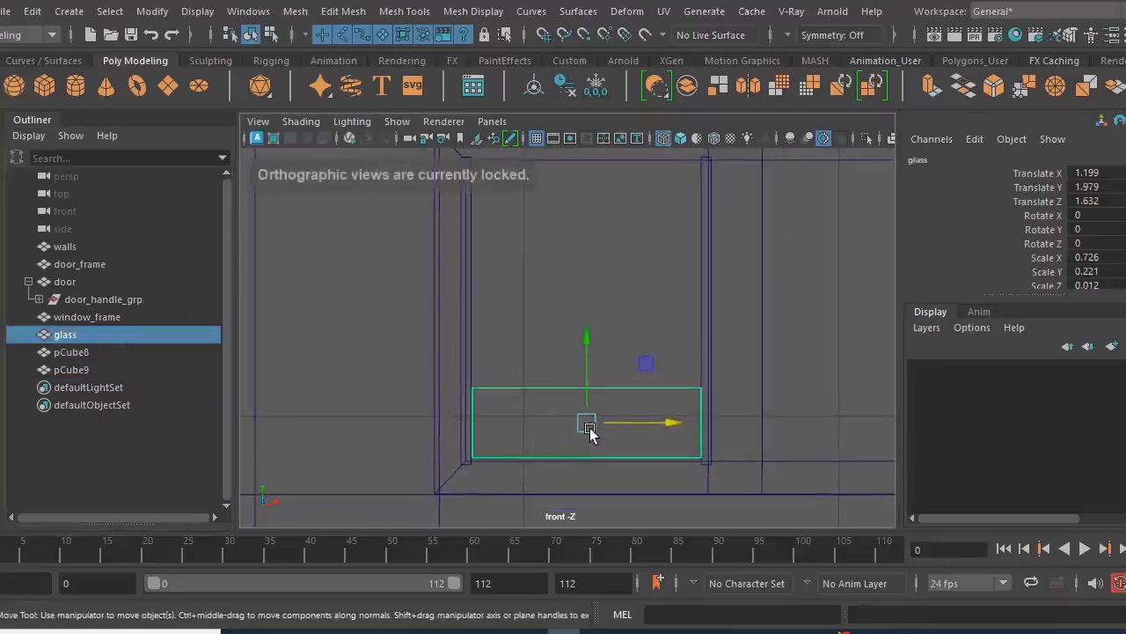
key(ctrl+d)
drag(586, 334, 583, 273)
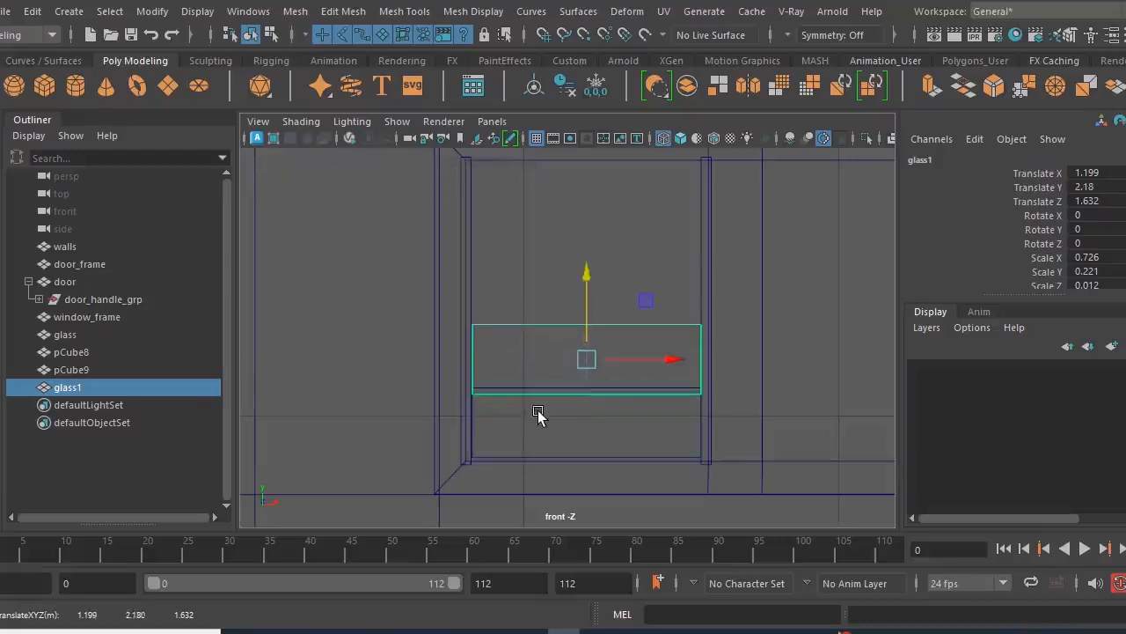
scroll(538, 415, up, 2)
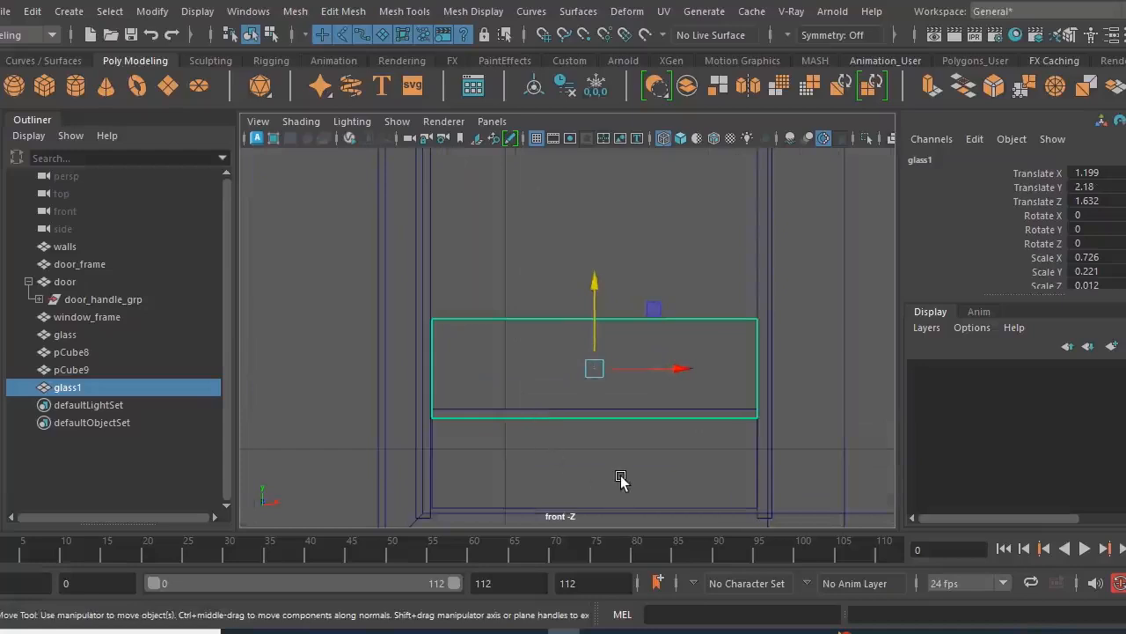
scroll(644, 455, down, 3)
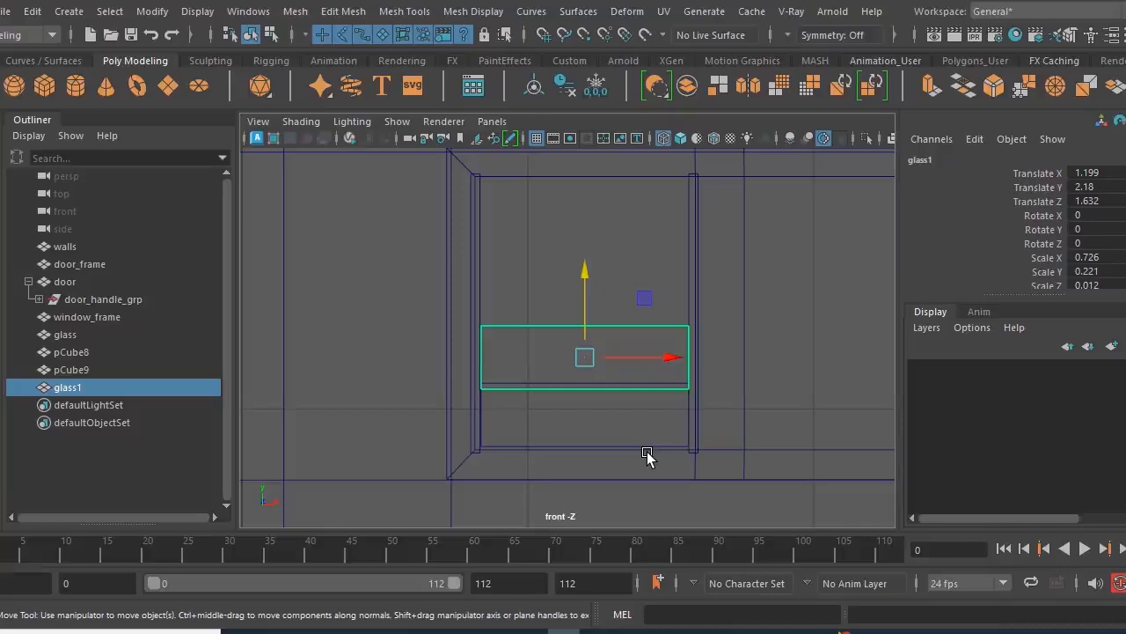
- Repeat the duplicate with the same upward offset three more times, stacking panels up to Y 2.783
key(shift+d)
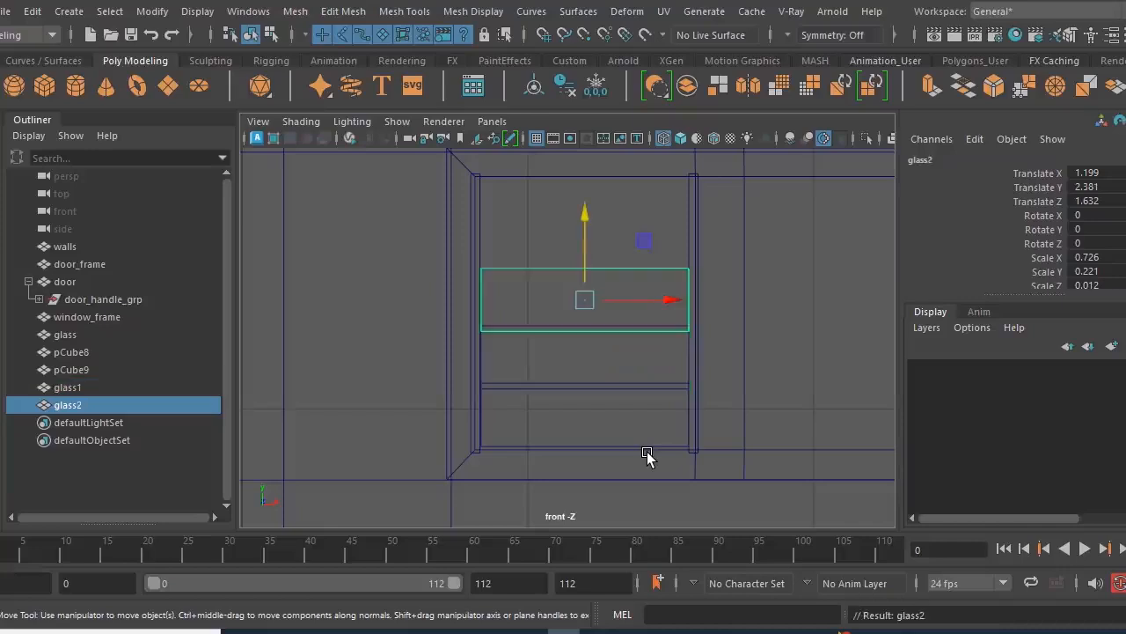
key(shift+d)
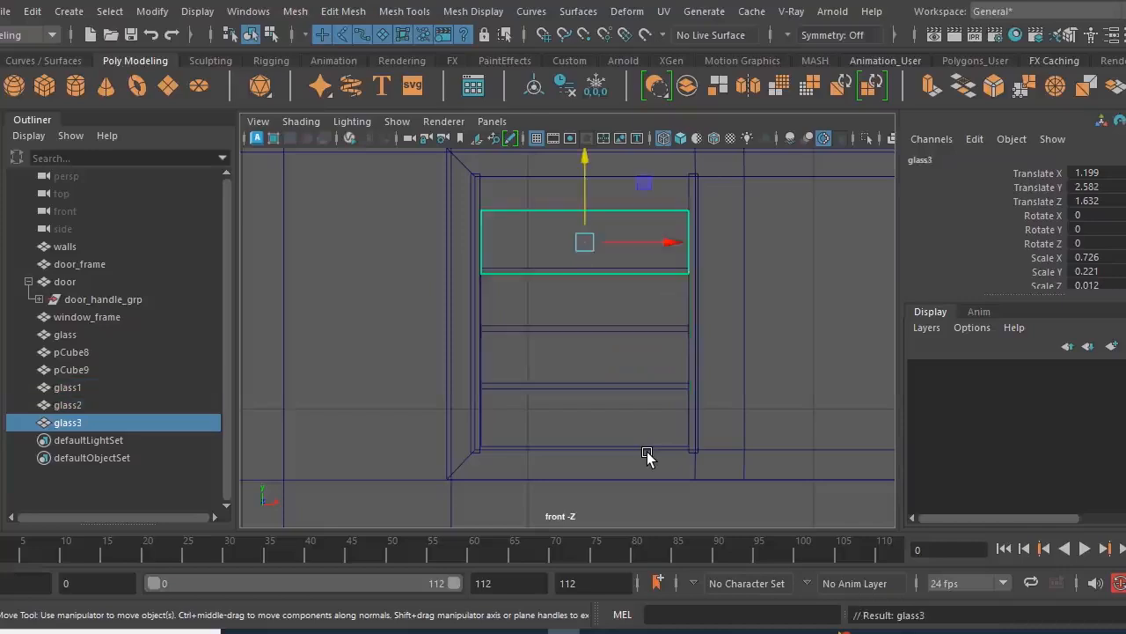
key(shift+d)
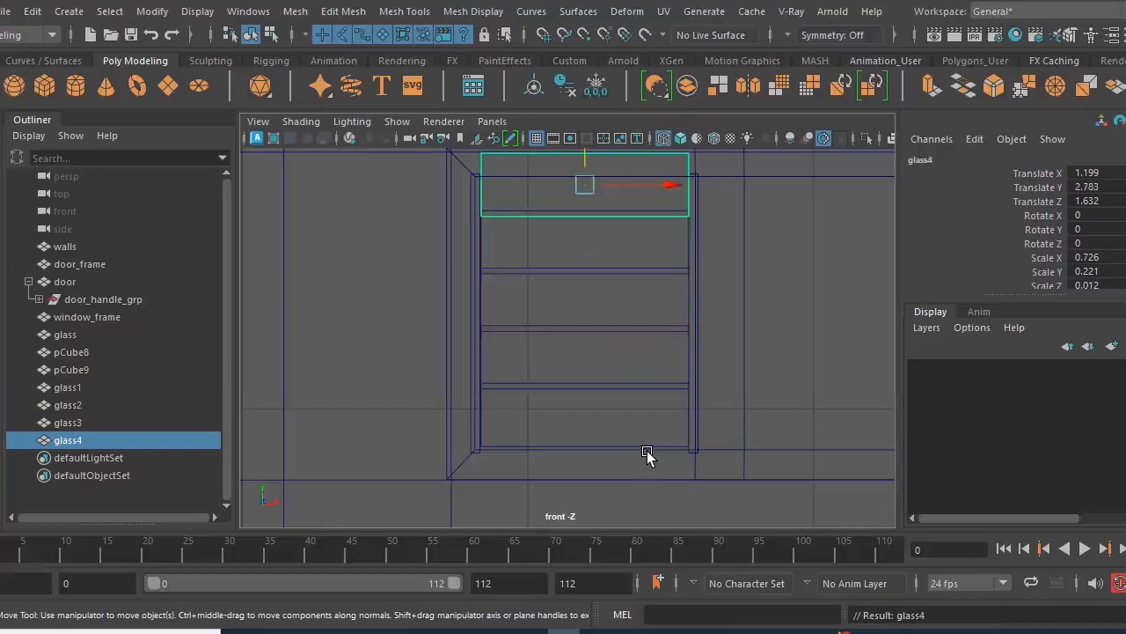
scroll(581, 387, up, 2)
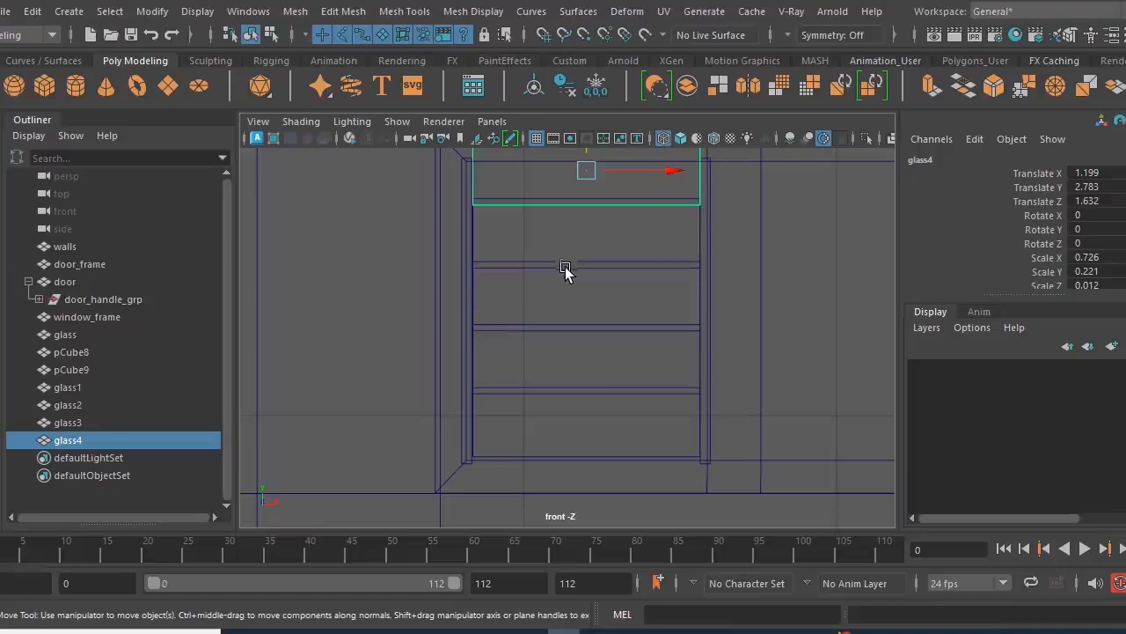
scroll(572, 306, down, 2)
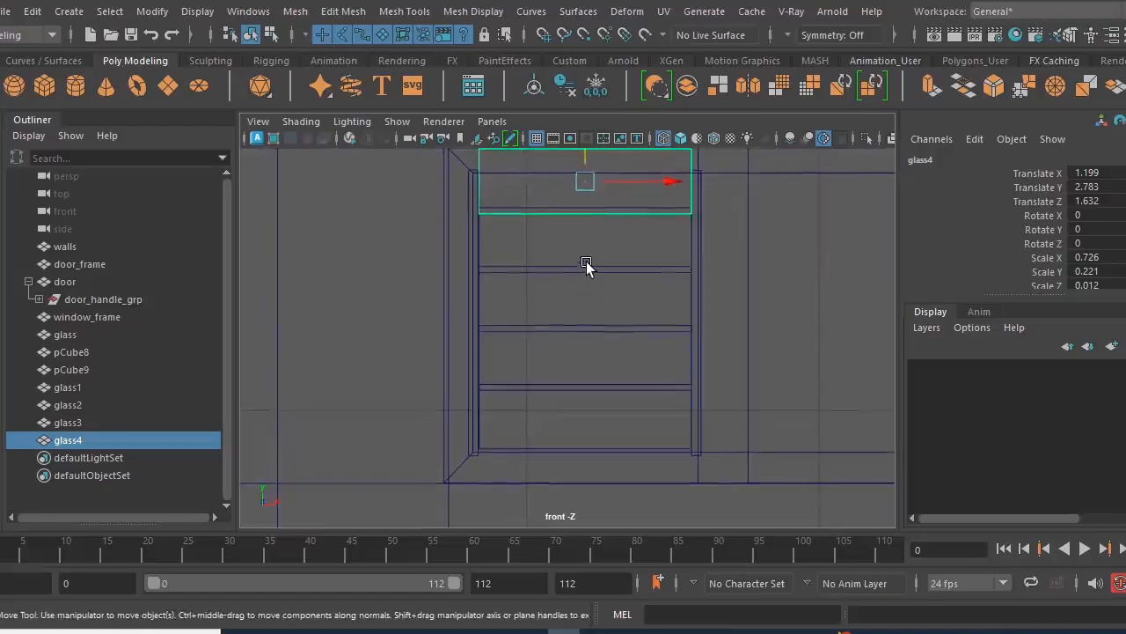
- Group the five stacked glass panels and name the group glass_grp
shift+click(588, 269)
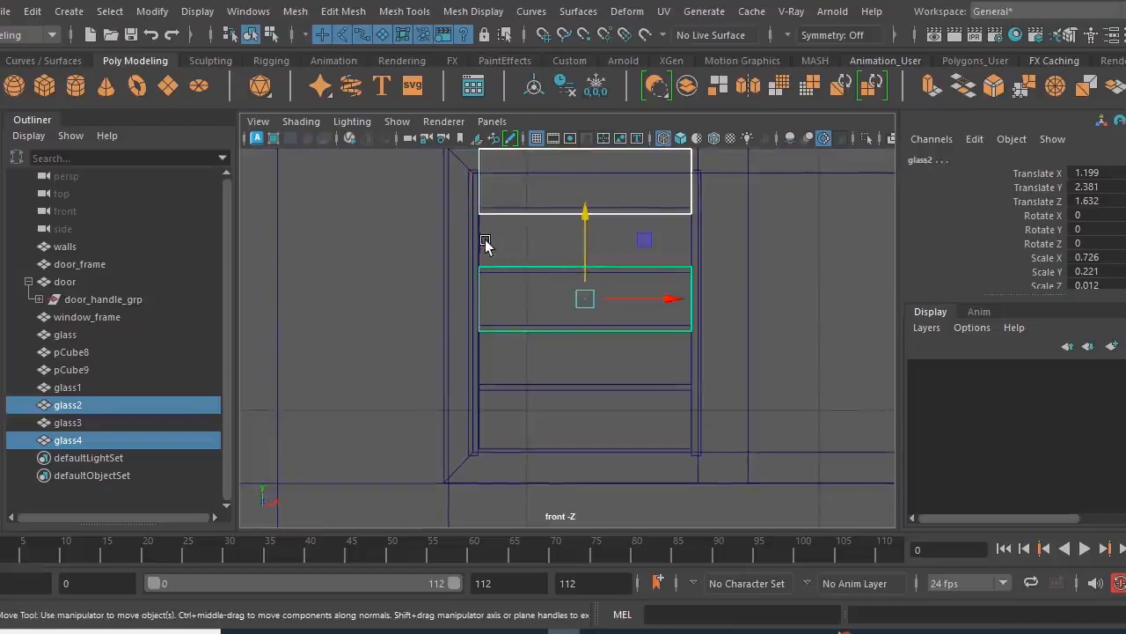
key(q)
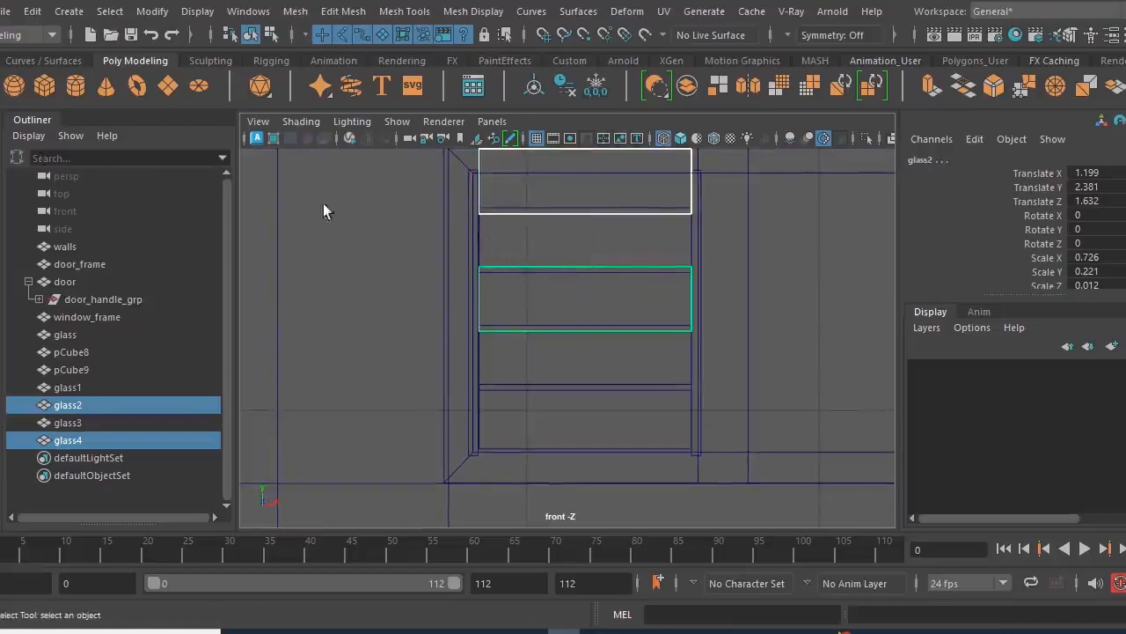
shift+click(476, 251)
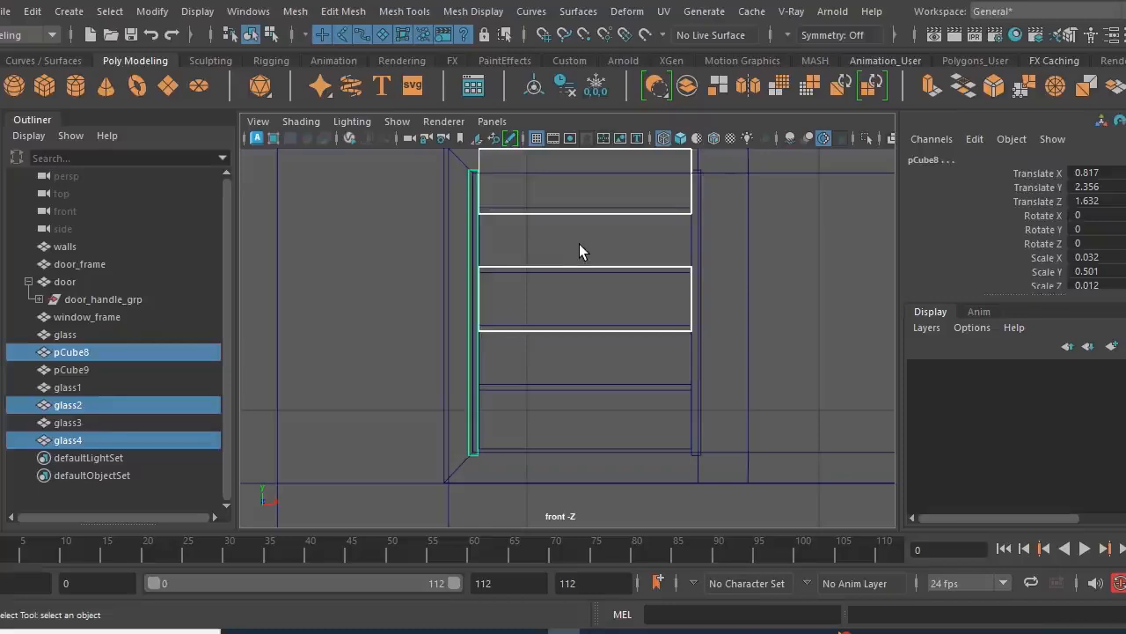
click(655, 249)
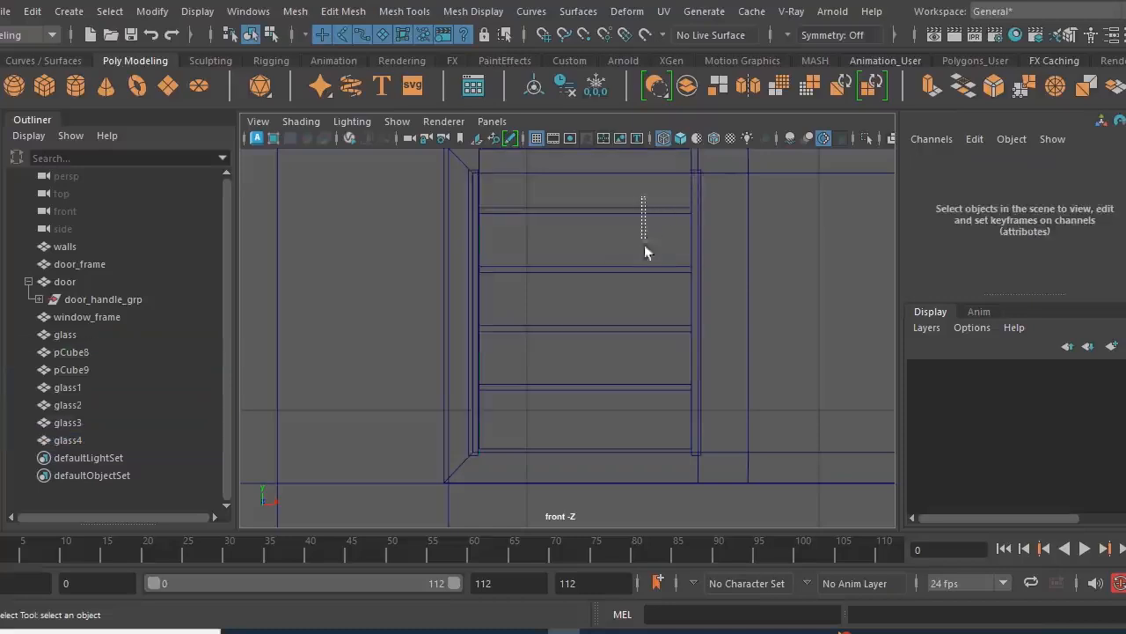
drag(645, 366, 645, 400)
scroll(634, 391, down, 1)
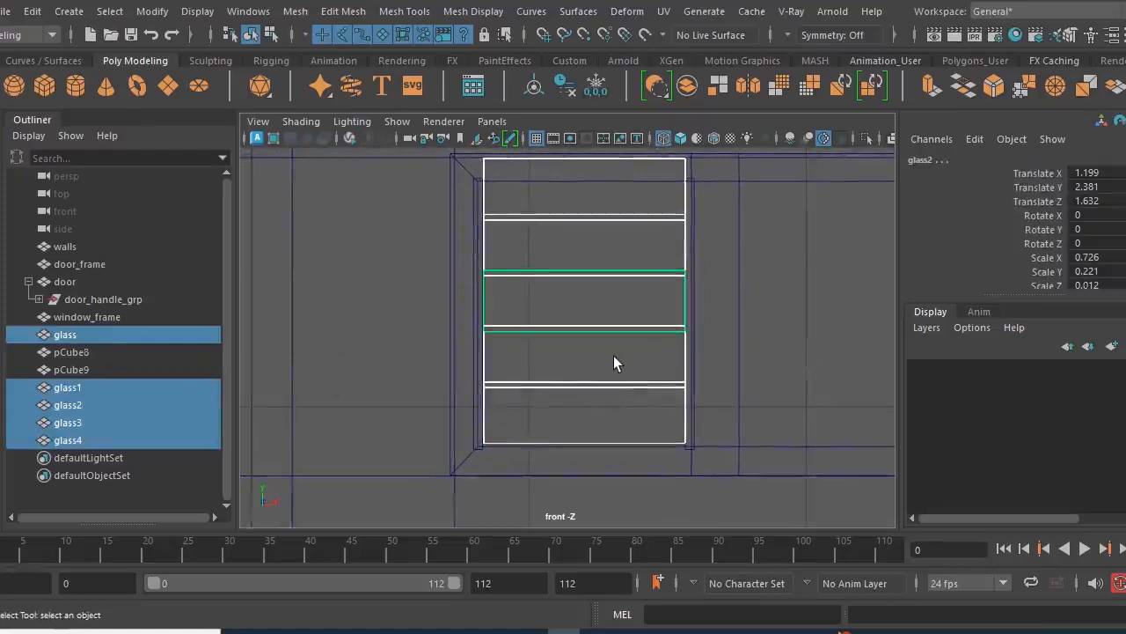
key(ctrl+g)
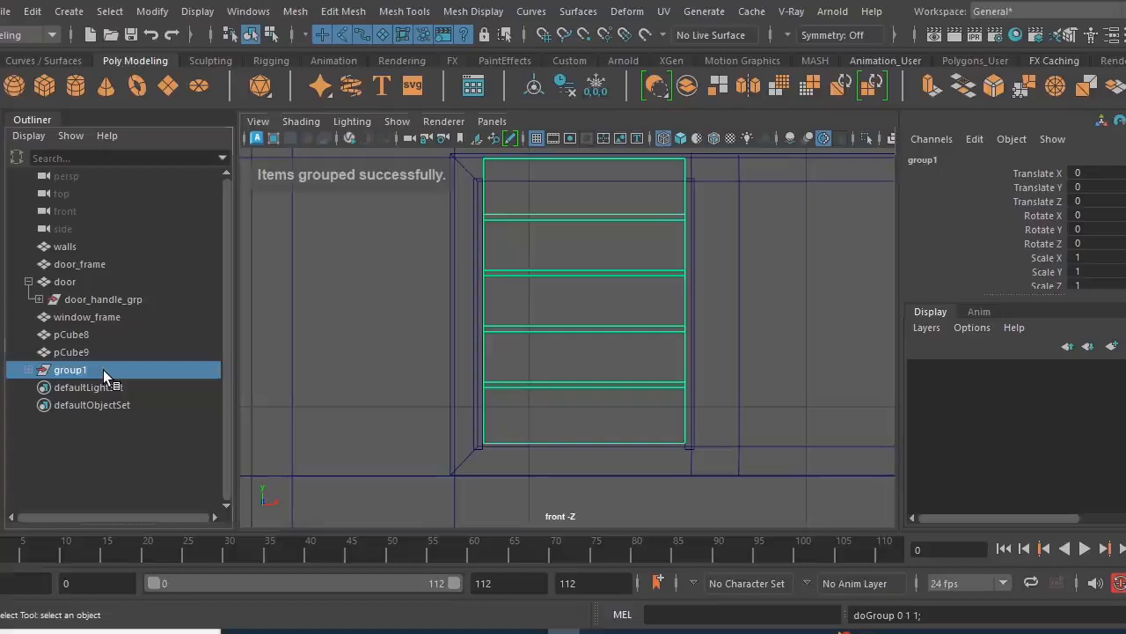
double_click(102, 370)
text(glass grp)
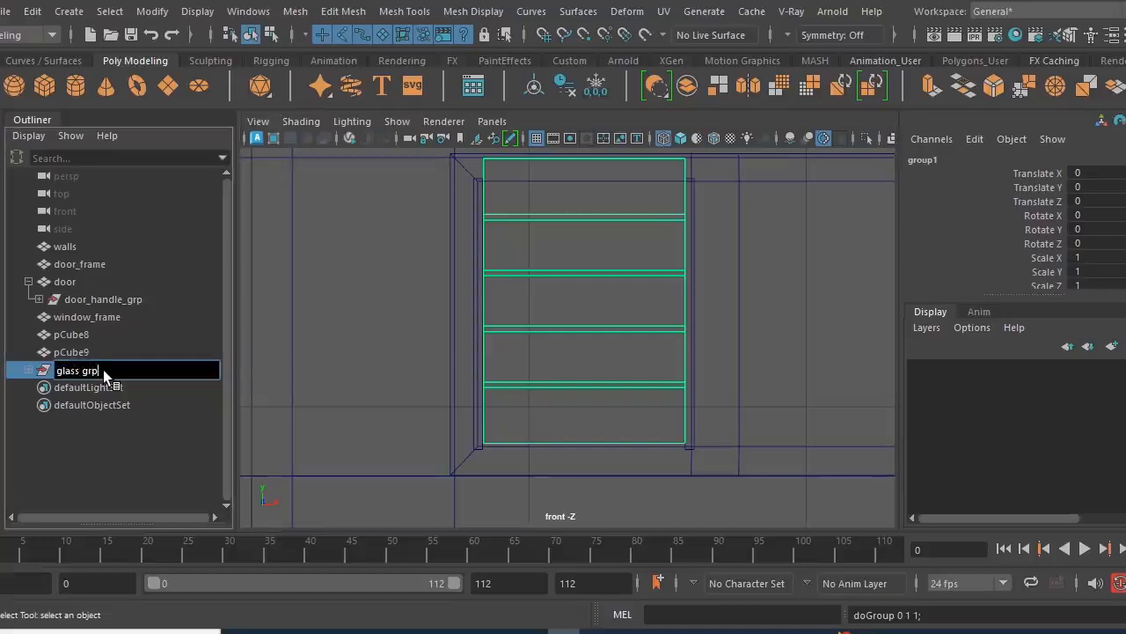
key(Return)
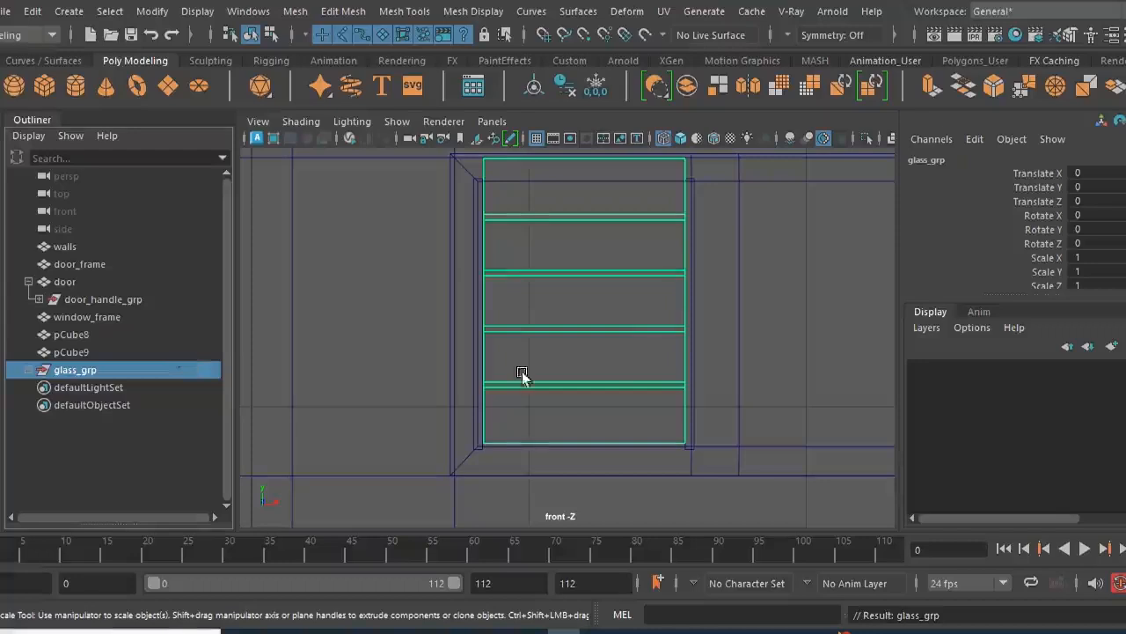
- Centre the pivot of glass_grp on its stacked panels
scroll(549, 311, down, 3)
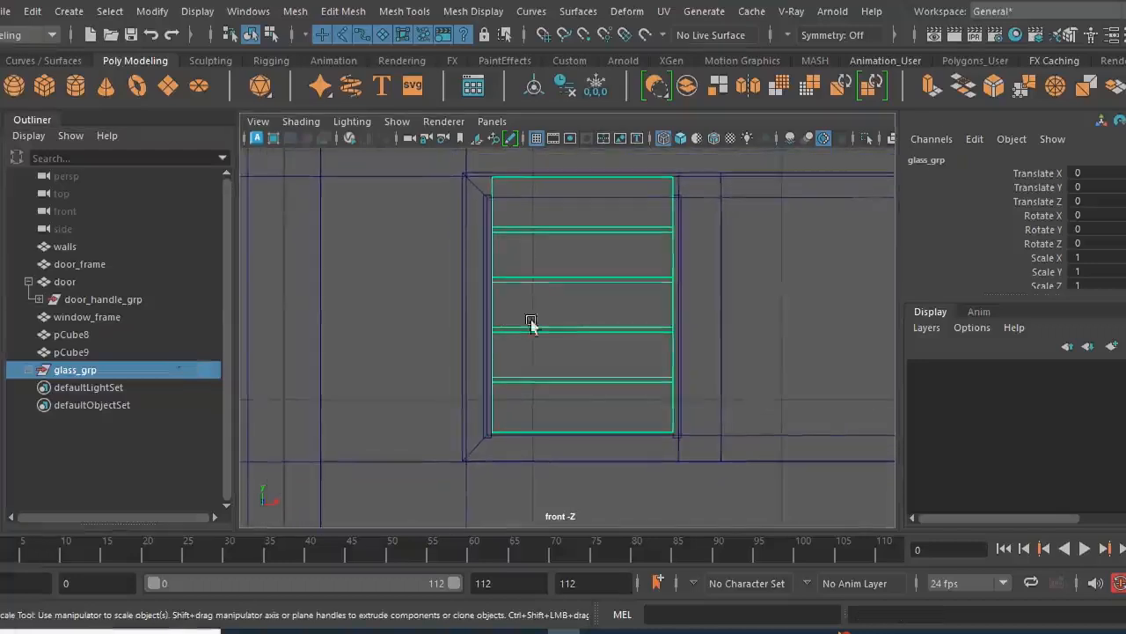
scroll(648, 387, down, 5)
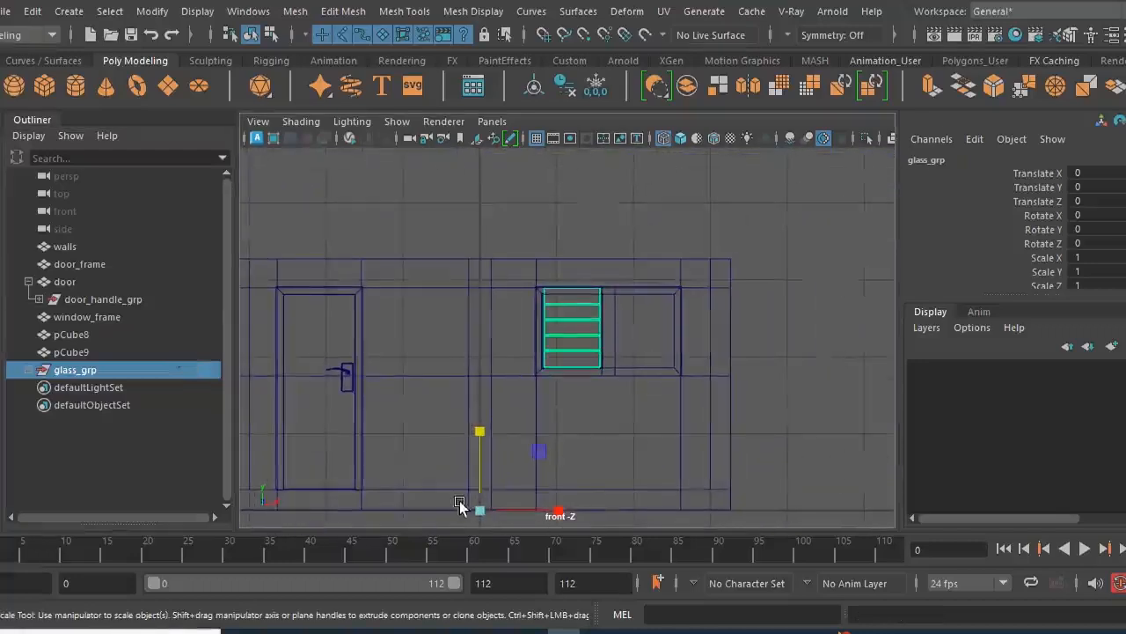
scroll(585, 339, up, 5)
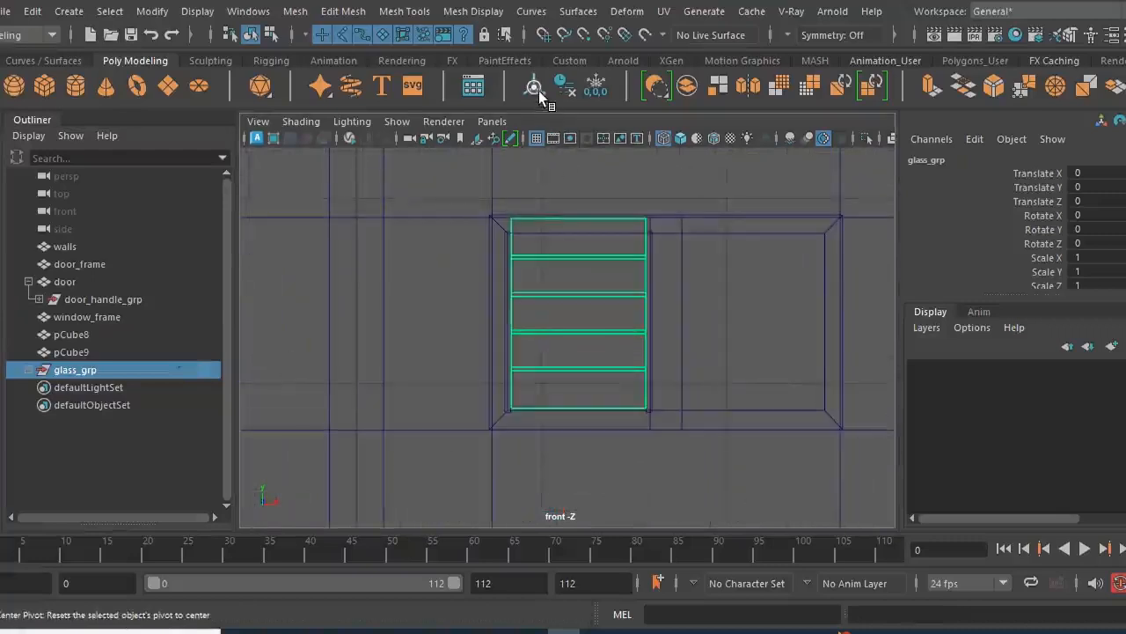
scroll(616, 395, up, 4)
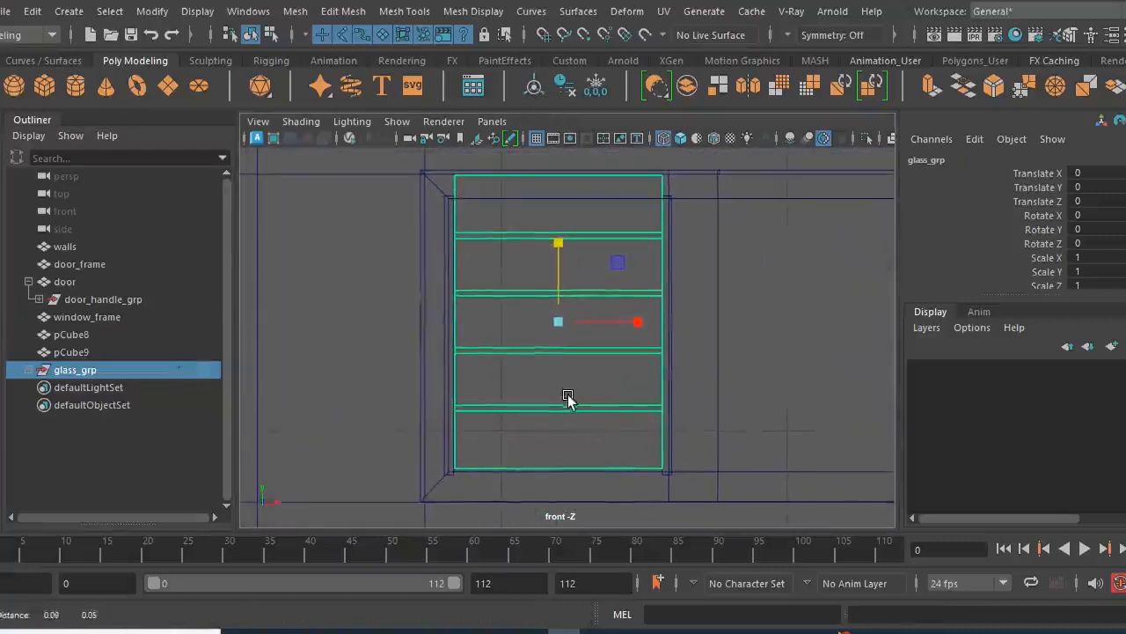
- Scale glass_grp to 0.913 in Y and move it to Y -0.046 so the panels fit the frame opening
drag(560, 249, 560, 261)
key(w)
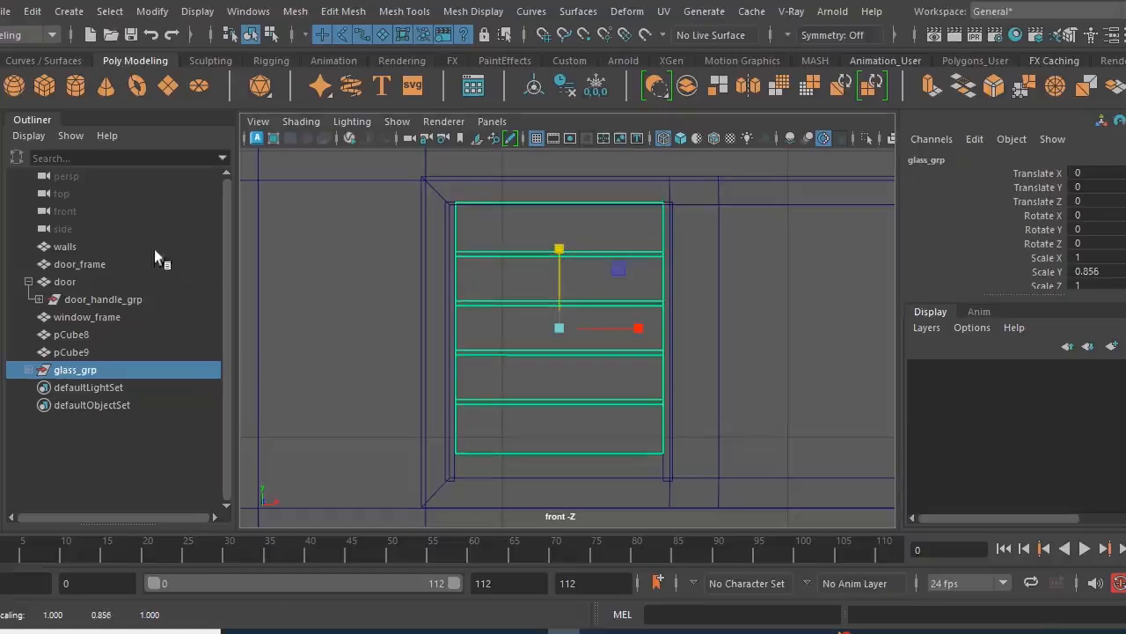
mouse_move(564, 252)
mouse_down()
mouse_move(557, 262)
mouse_move(558, 249)
mouse_up()
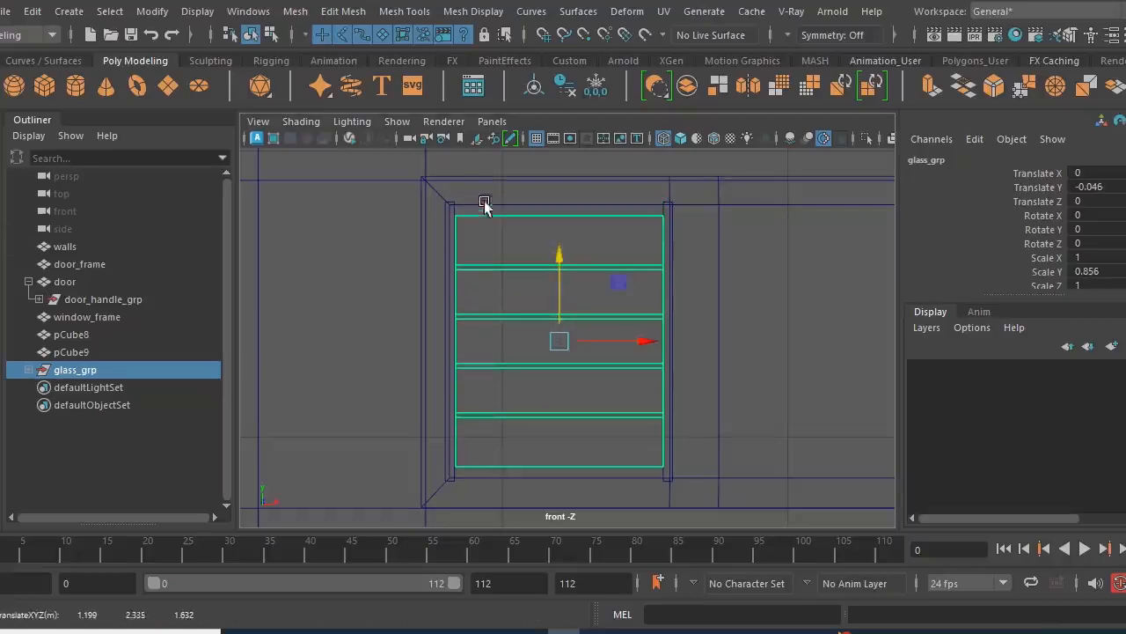
key(r)
drag(563, 263, 556, 254)
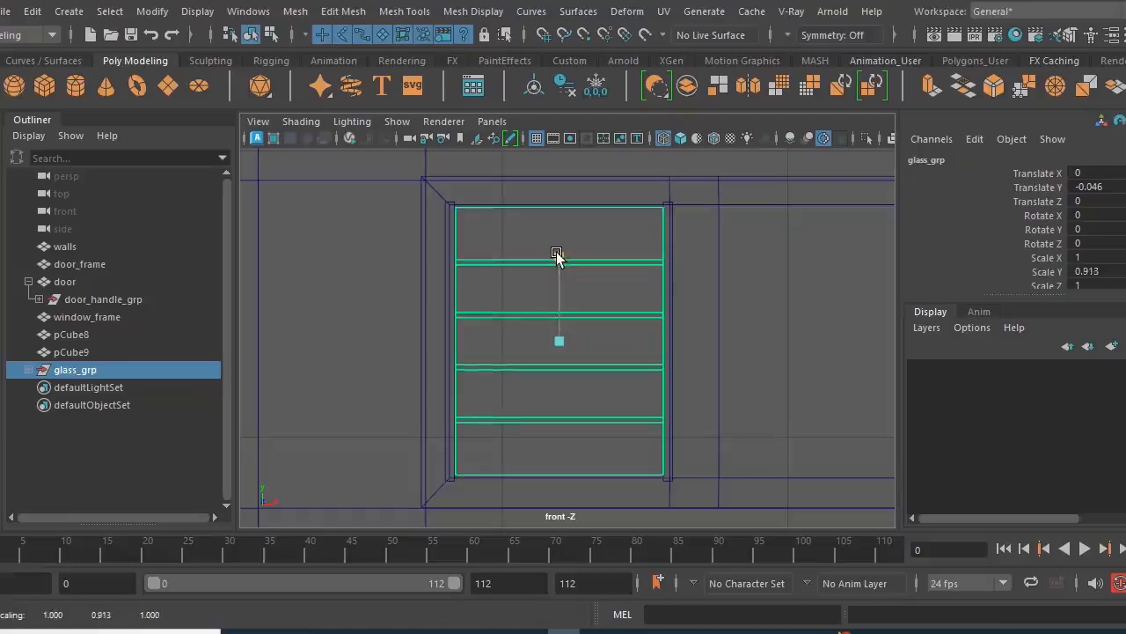
click(3, 148)
scroll(593, 351, down, 1)
scroll(593, 351, down, 1)
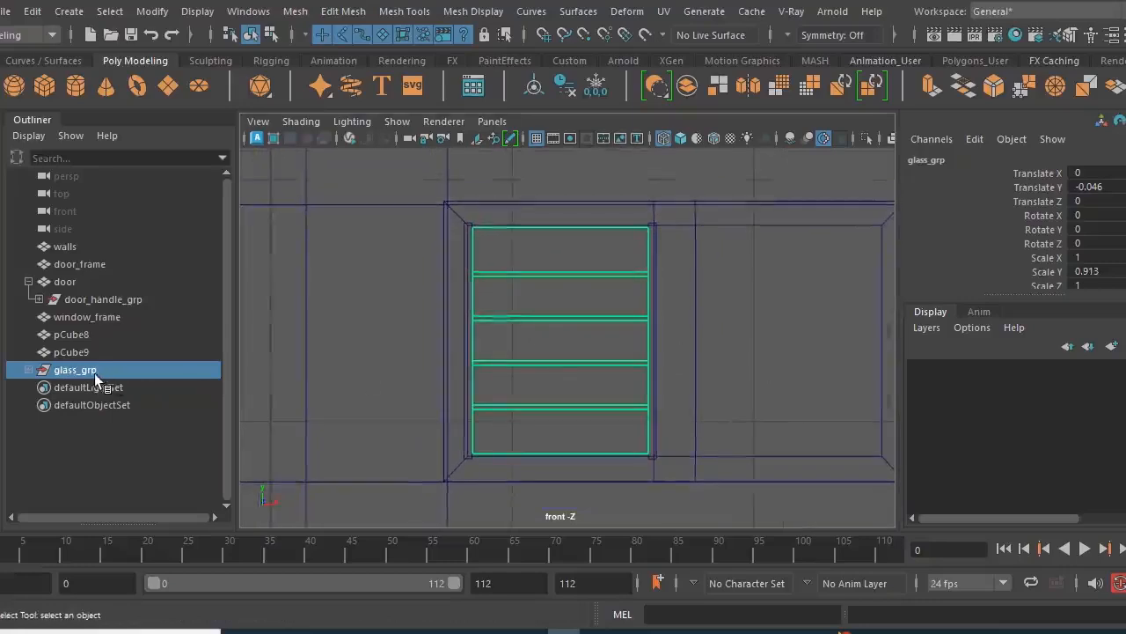
- Select all five glass panels inside glass_grp and tilt them about -4.6 degrees around X
scroll(633, 387, down, 2)
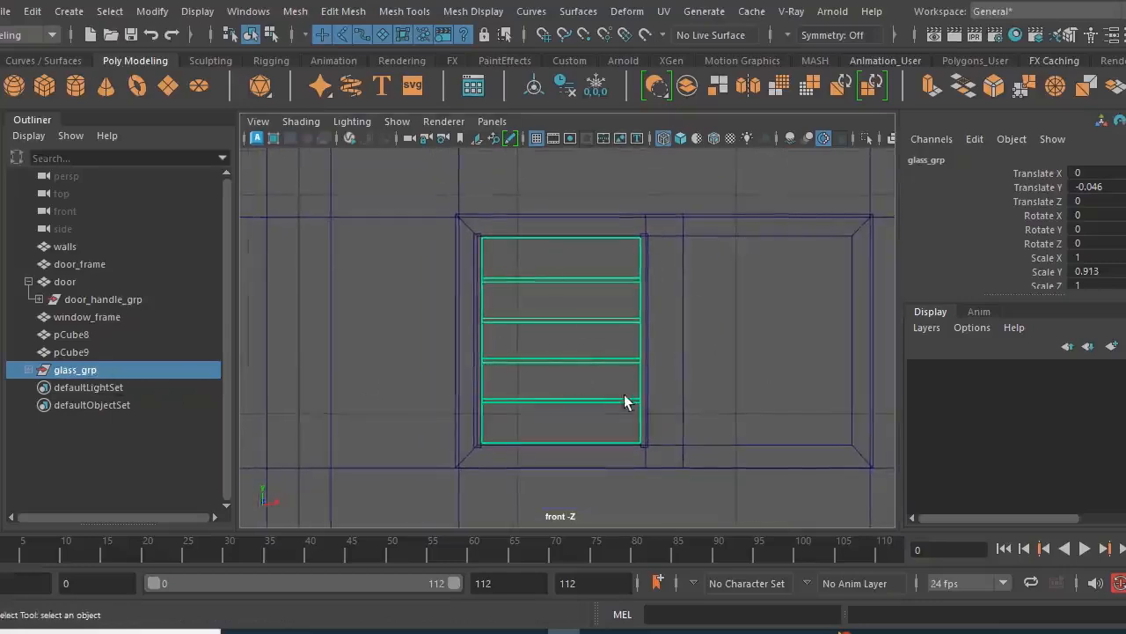
key(space)
key(space)
alt+drag(703, 324, 642, 372)
alt+right_drag(642, 373, 690, 426)
alt+drag(690, 424, 697, 398)
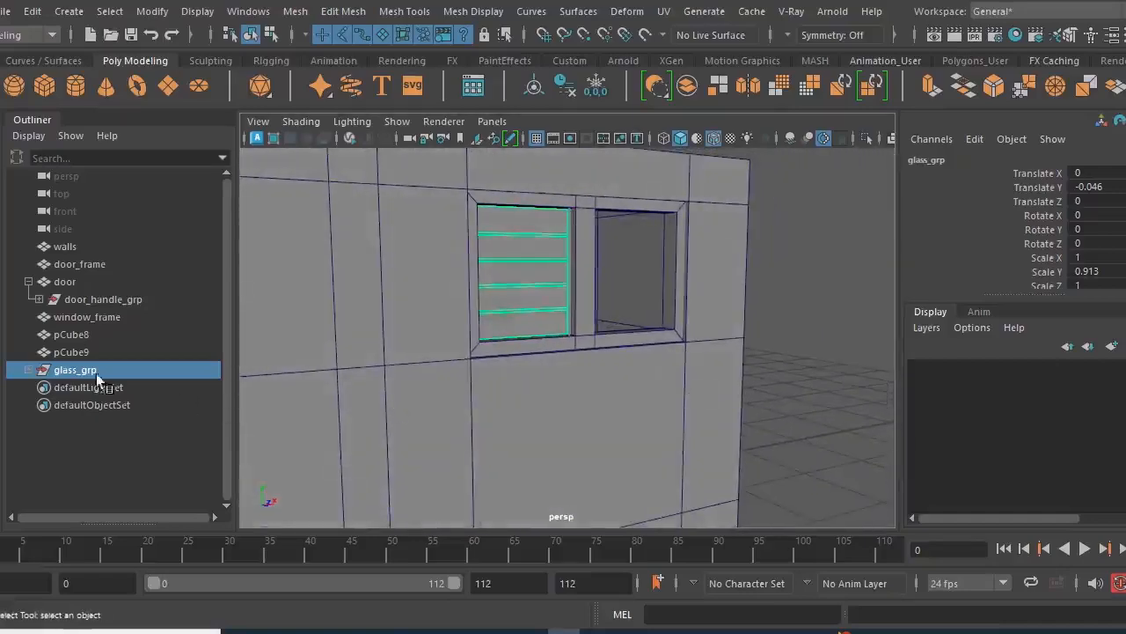
click(28, 371)
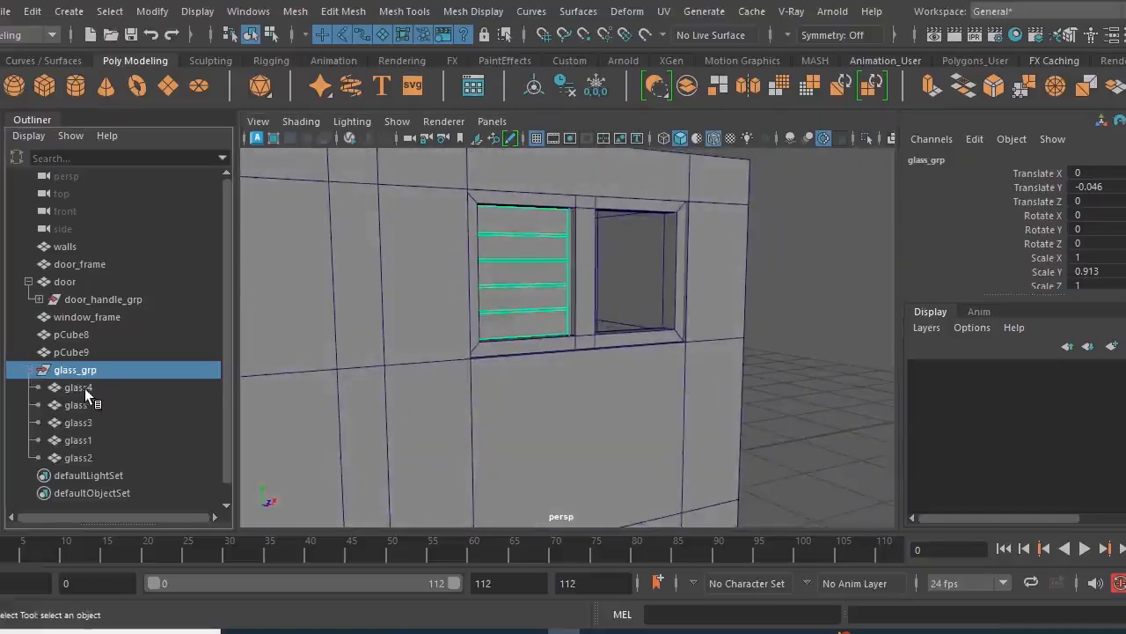
key(f)
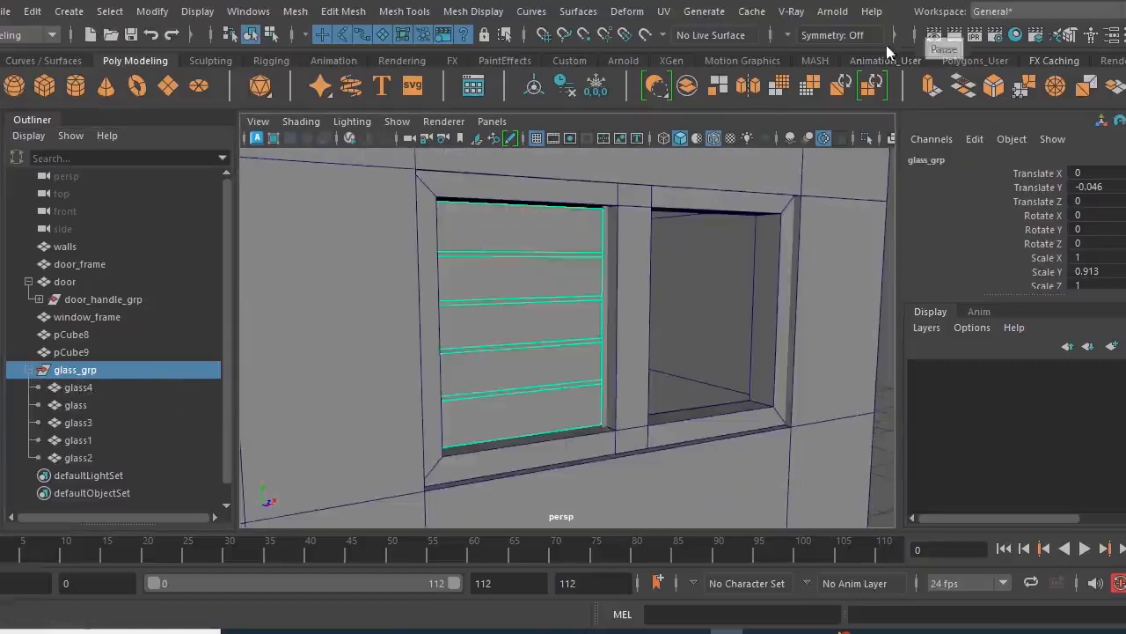
click(89, 387)
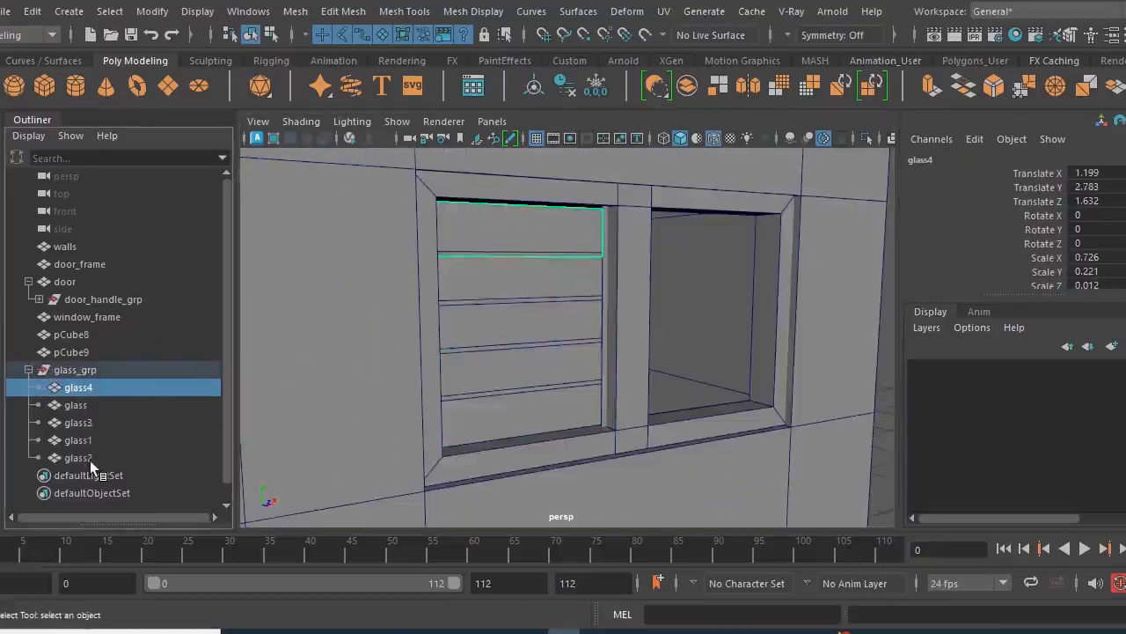
shift+click(90, 457)
key(e)
alt+drag(519, 387, 602, 378)
- Refine the five panels' tilt in side view to -4.286 degrees in X, and reselect the collapsed glass_grp
key(space)
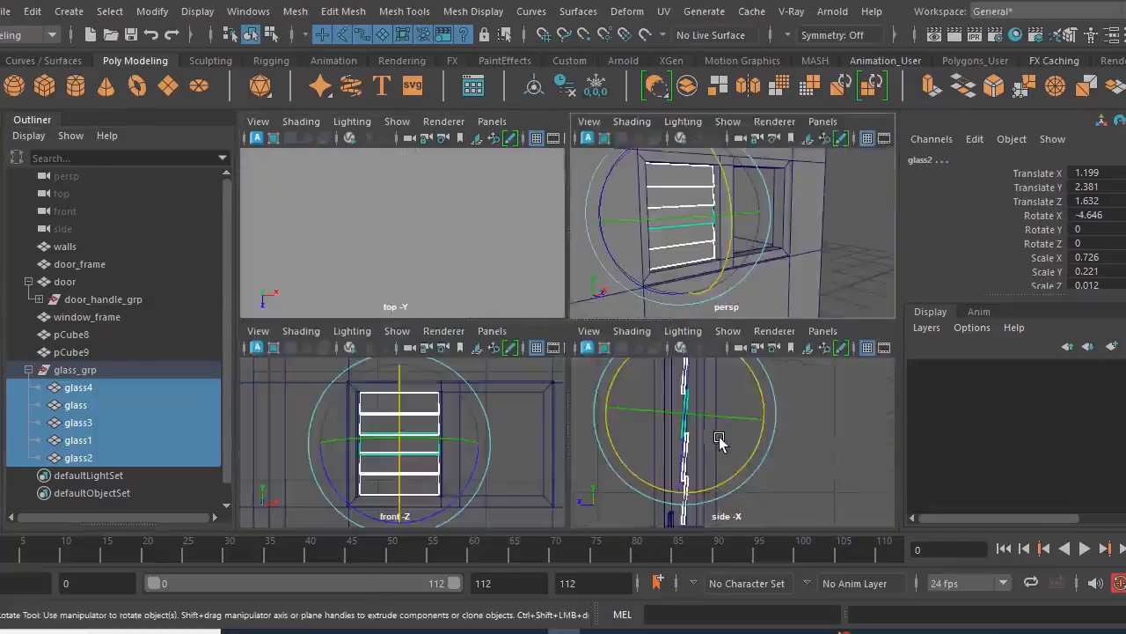
key(space)
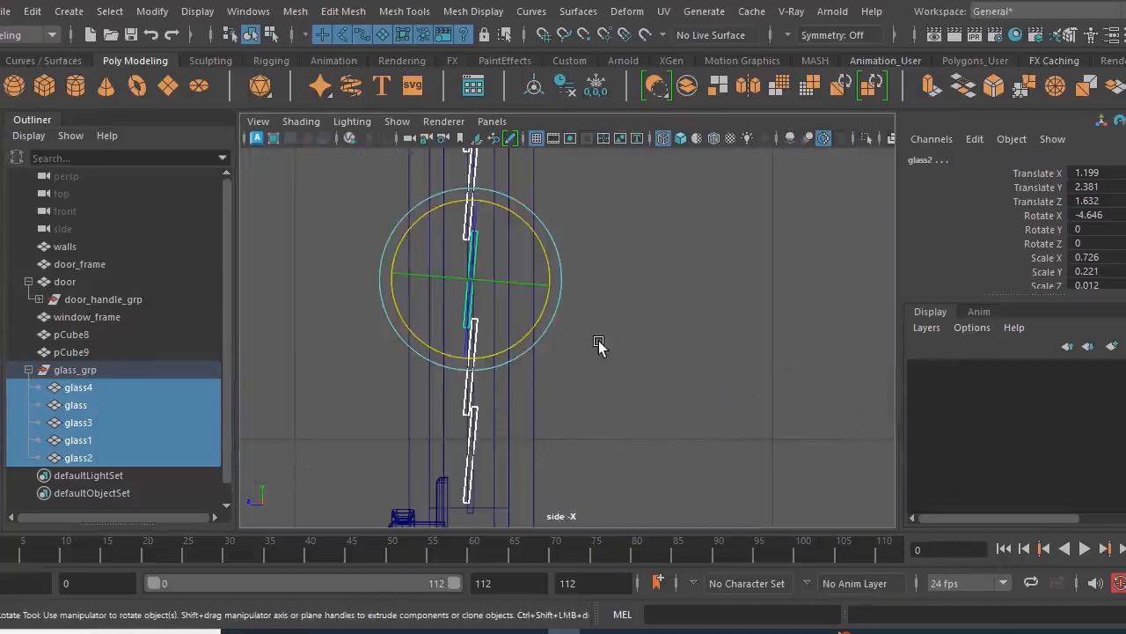
middle_drag(598, 339, 598, 337)
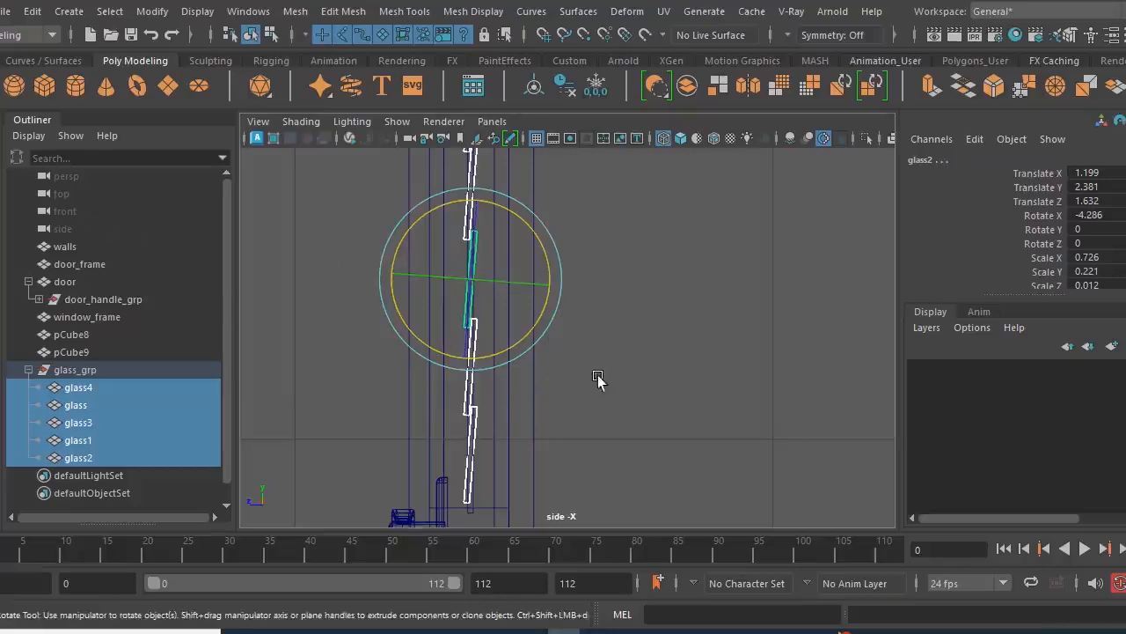
key(space)
key(space)
click(117, 369)
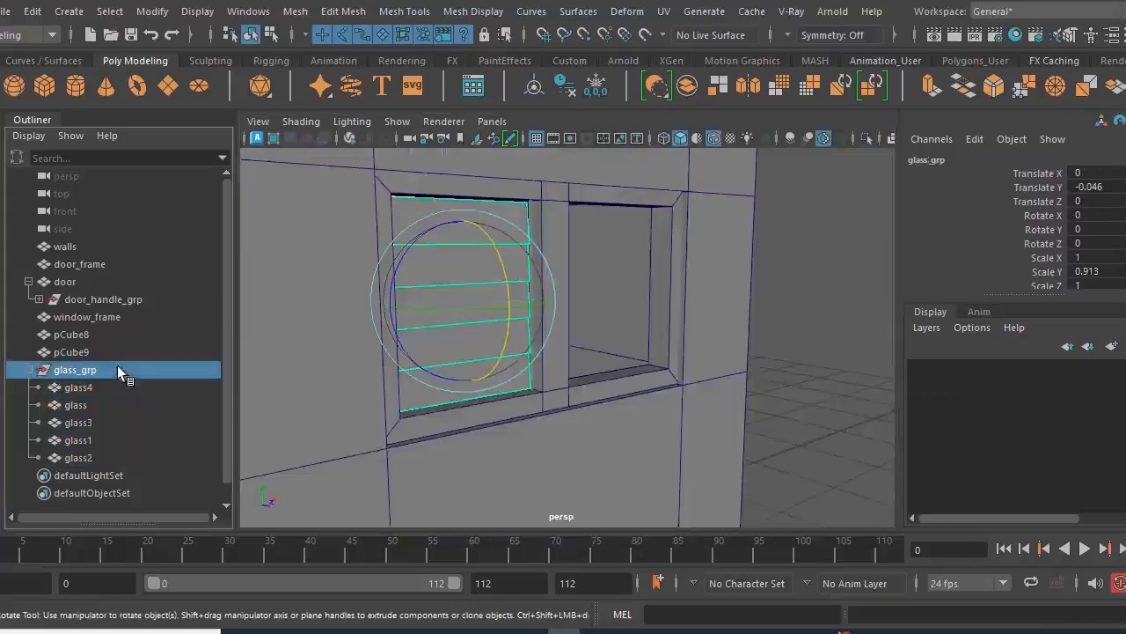
click(29, 369)
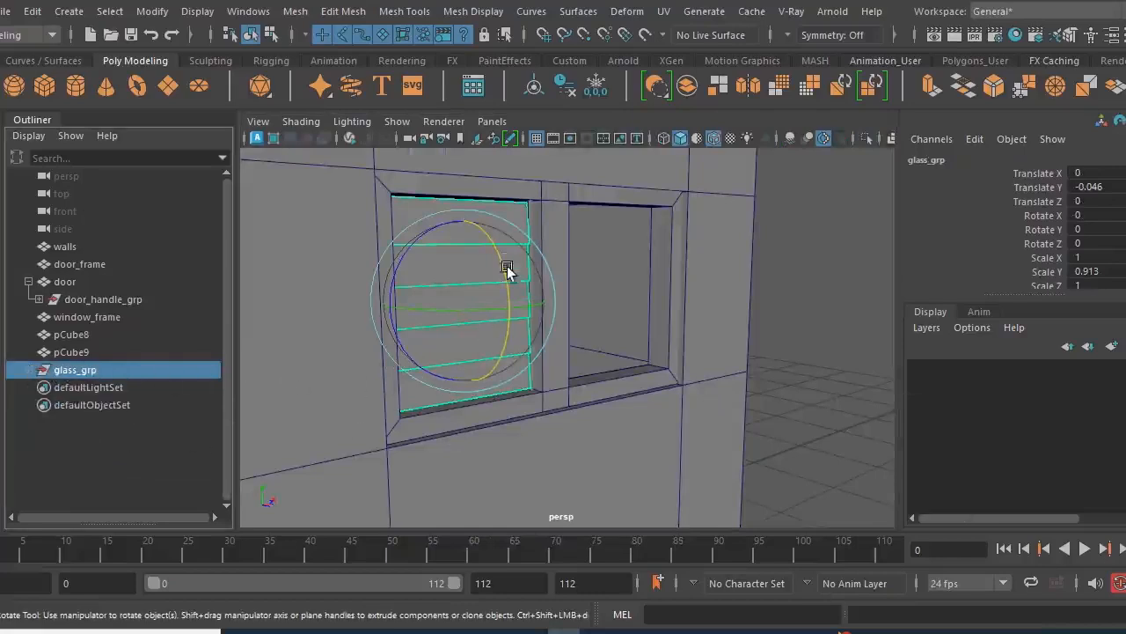
- Group window_frame, pCube8, pCube9 and glass_grp together
click(75, 350)
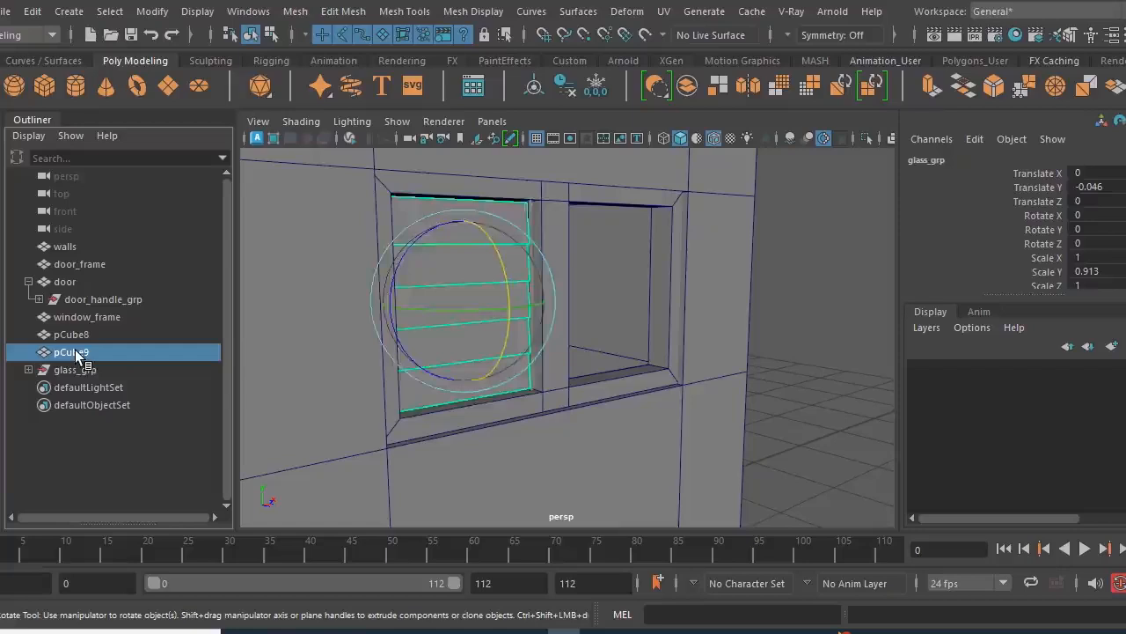
click(91, 319)
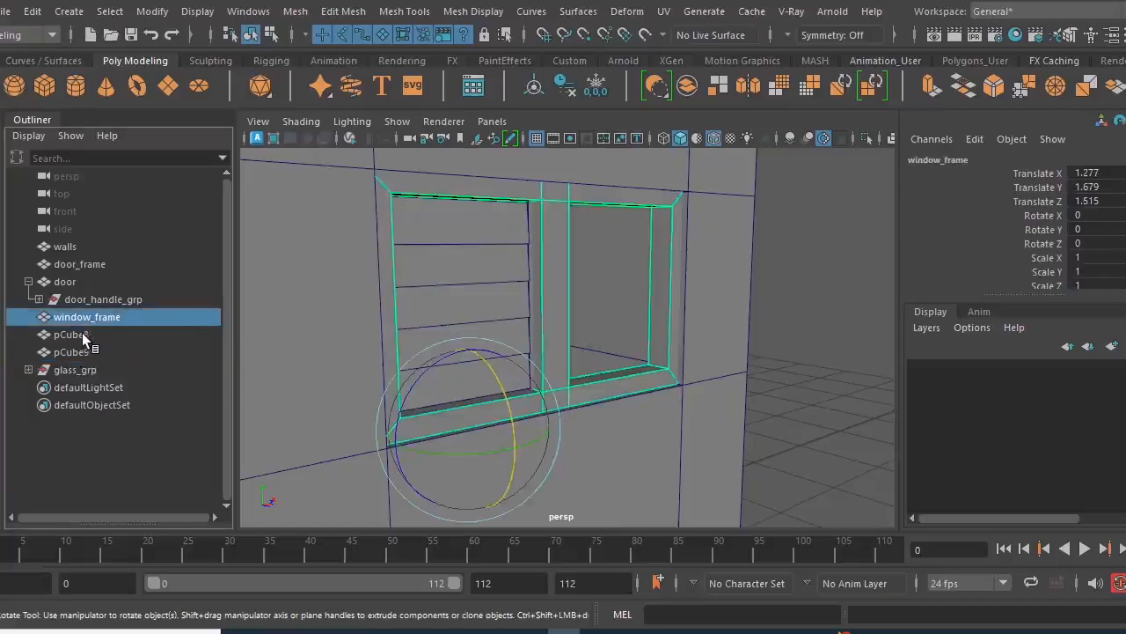
click(82, 333)
shift+click(85, 351)
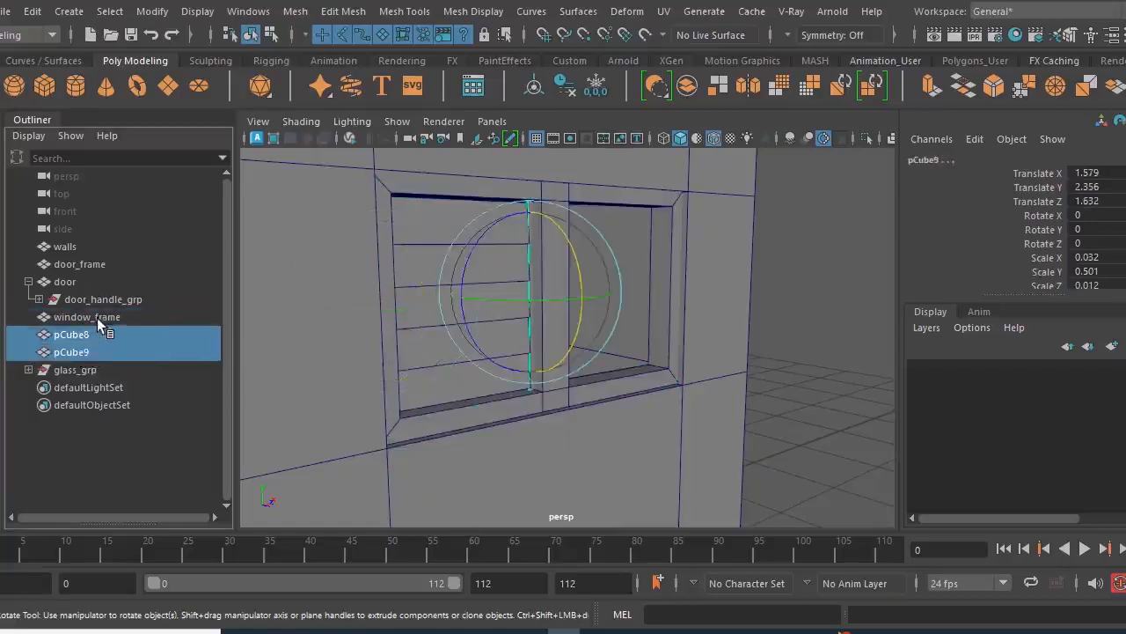
shift+click(97, 318)
shift+click(84, 369)
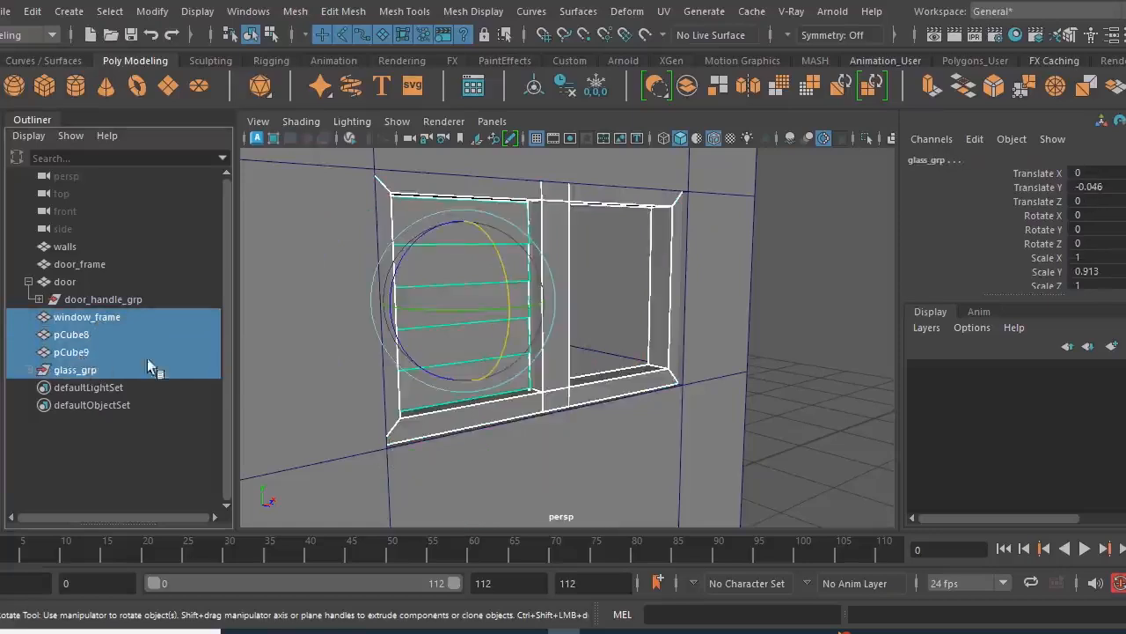
key(ctrl+g)
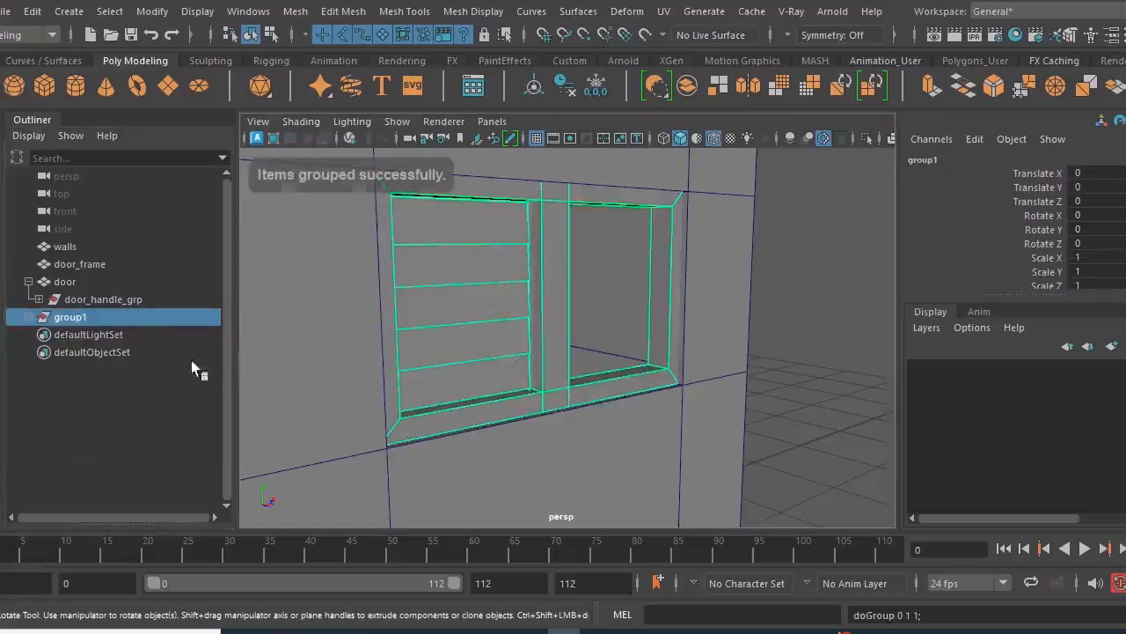
- Rename the new window group window_grop
double_click(130, 320)
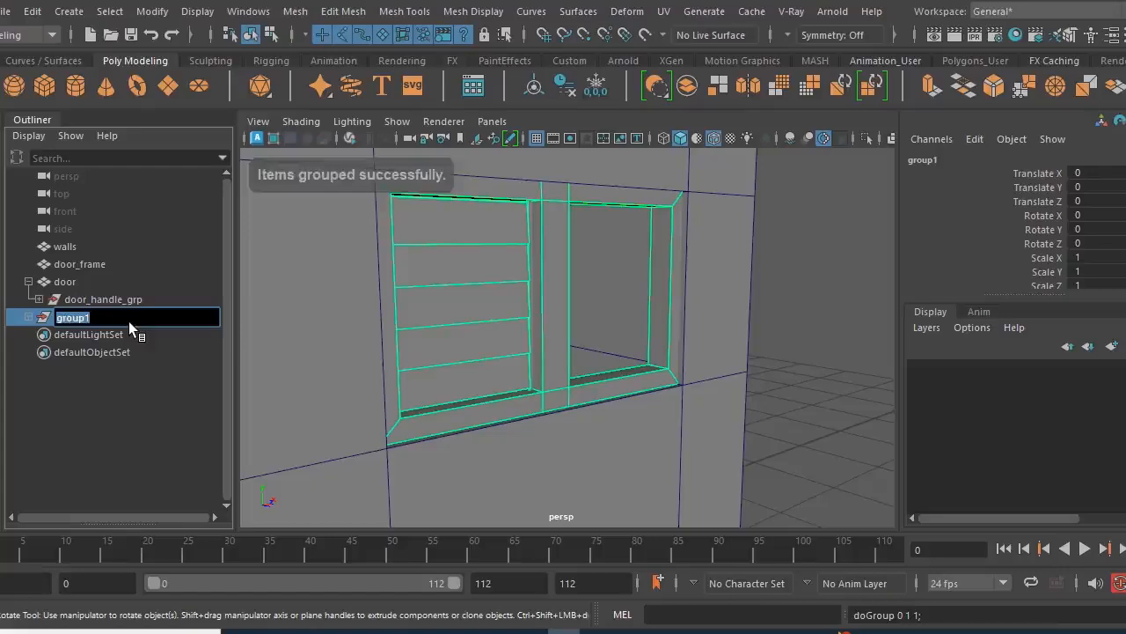
key(BackSpace)
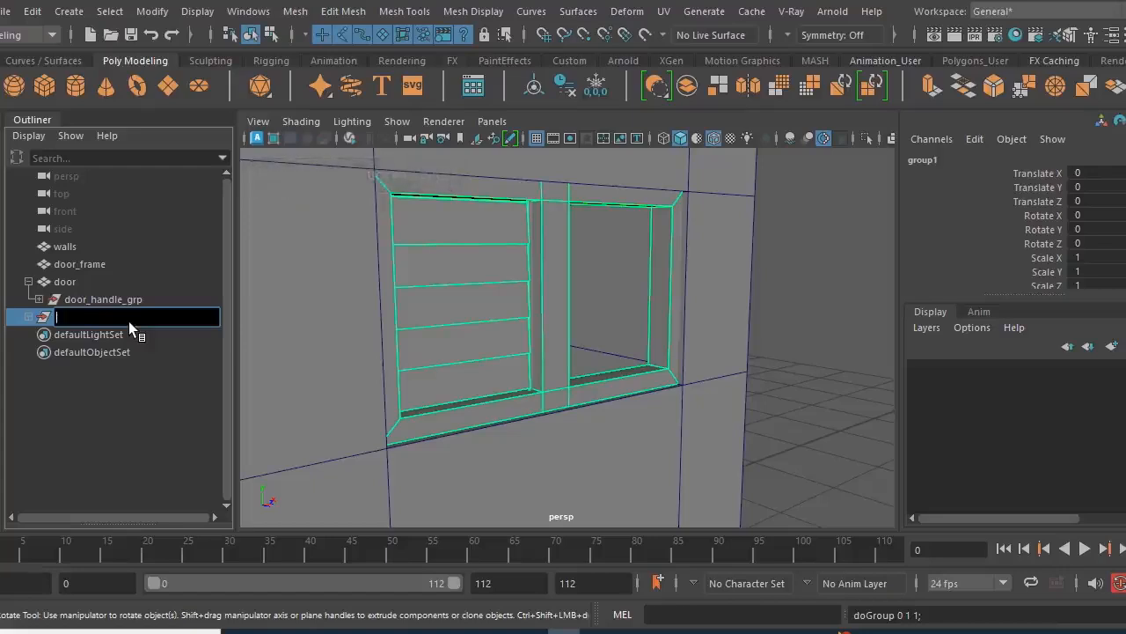
text(window_grop)
key(Return)
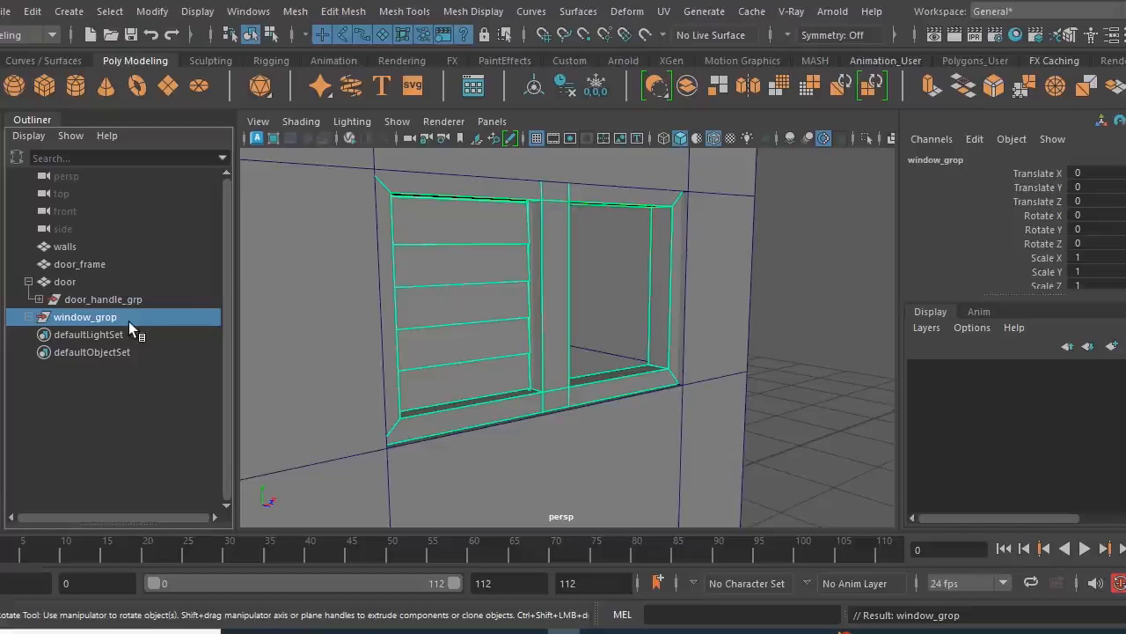
- Group pCube8, pCube9 and glass_grp inside window_grop and name the subgroup glasses
click(29, 317)
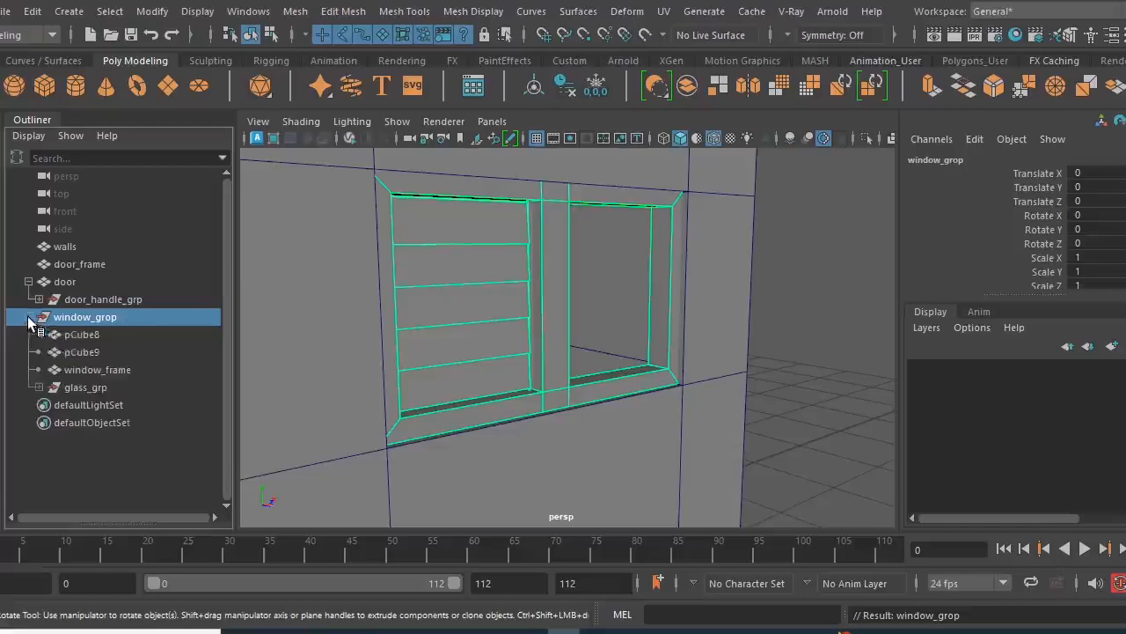
click(95, 387)
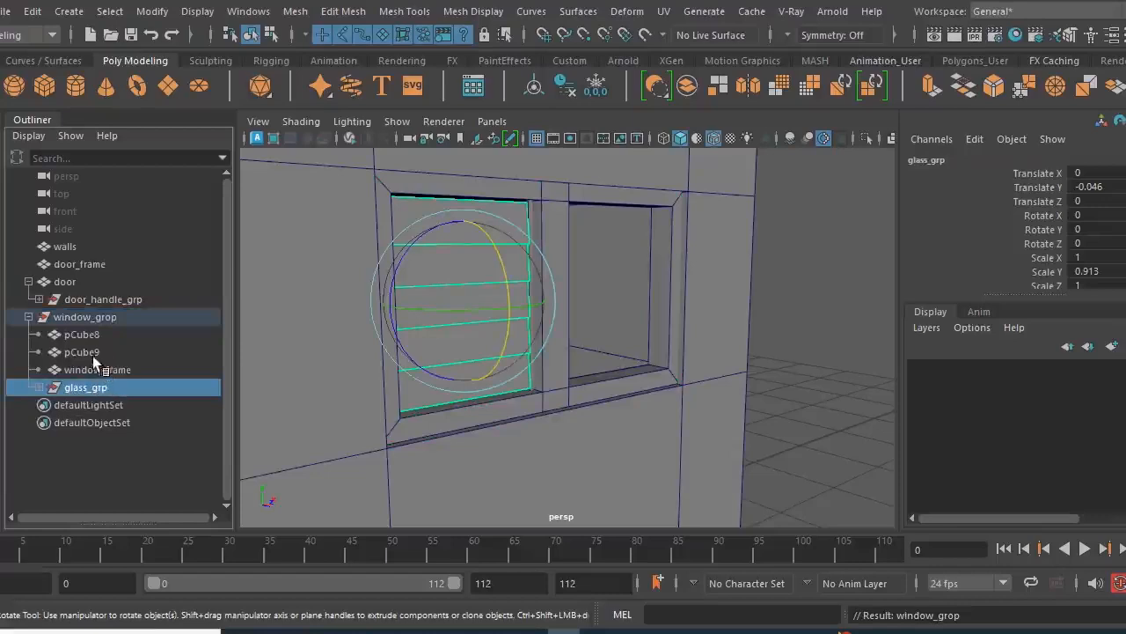
ctrl+click(92, 352)
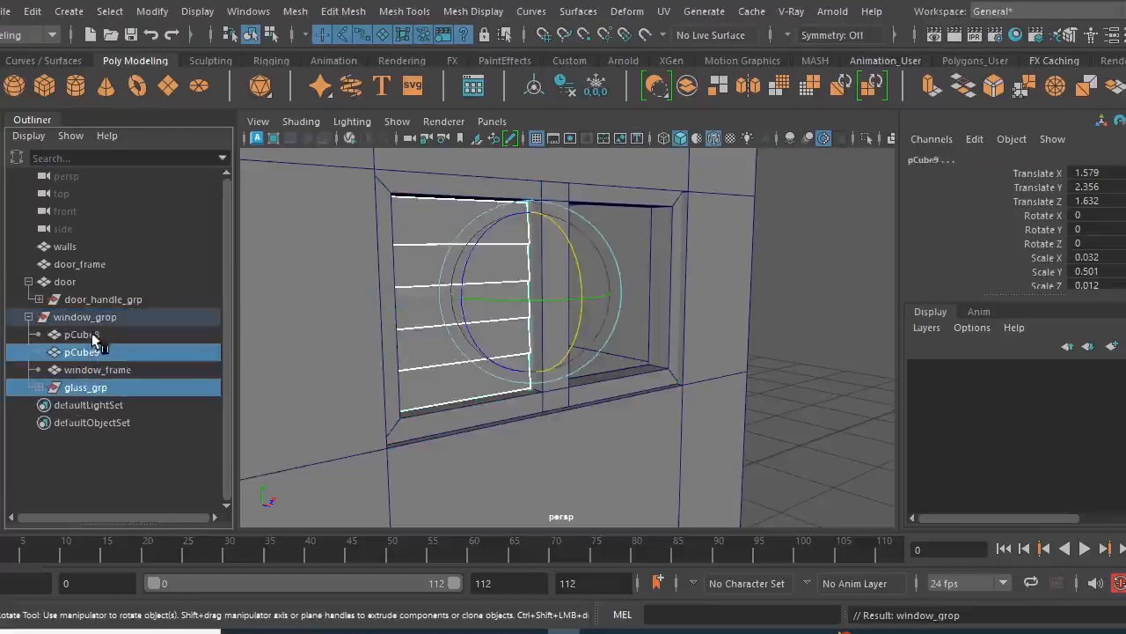
ctrl+click(95, 336)
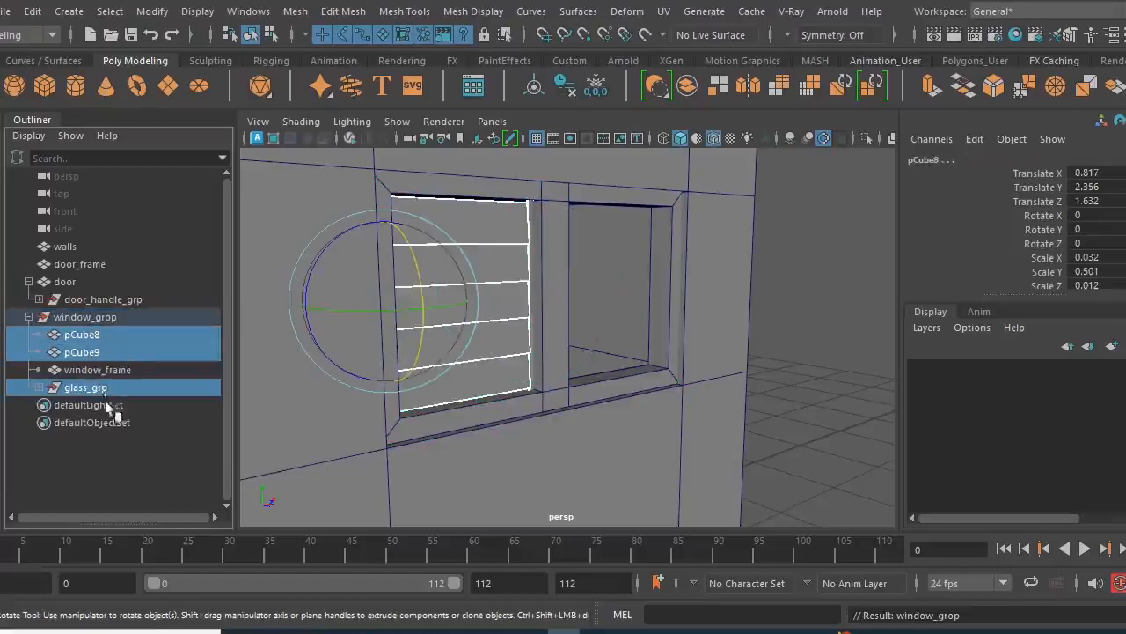
key(ctrl+g)
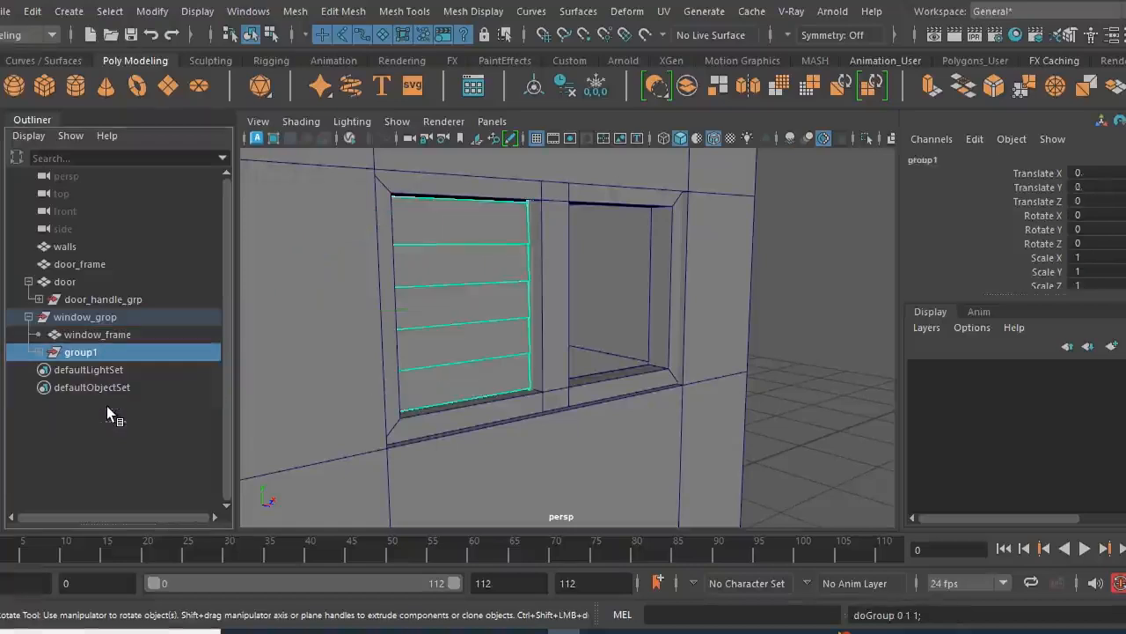
double_click(112, 352)
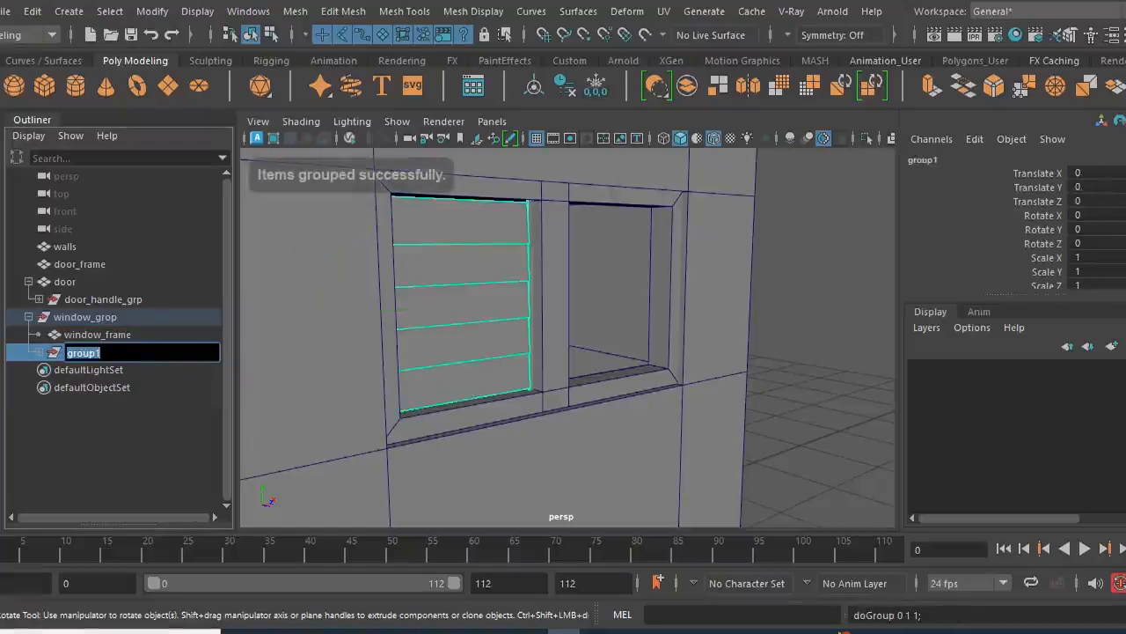
text(glasses)
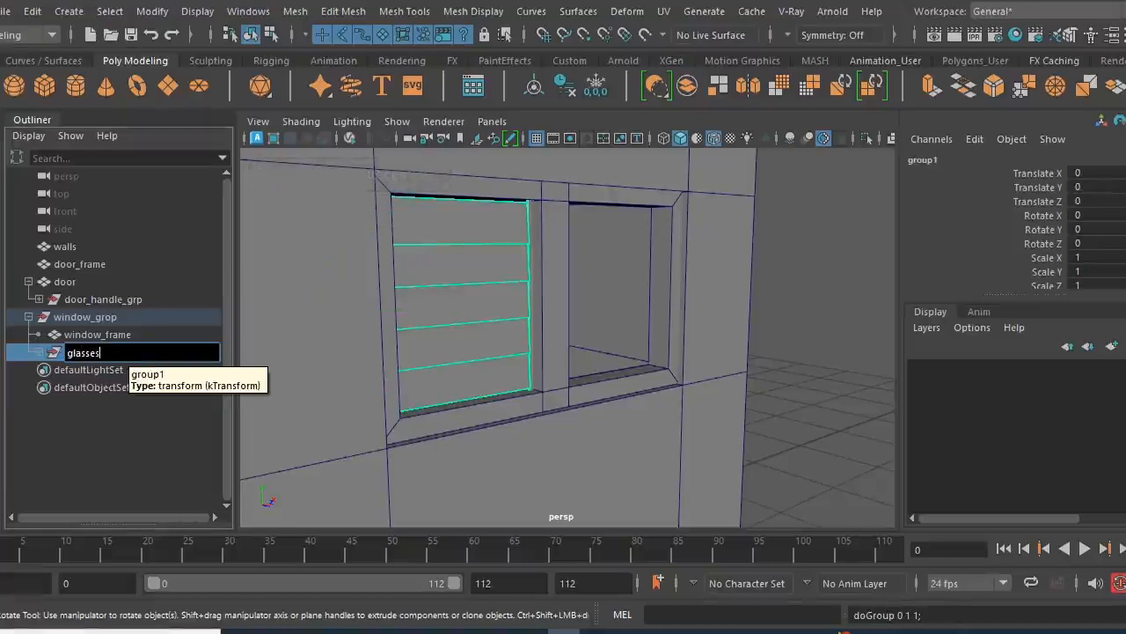
key(Return)
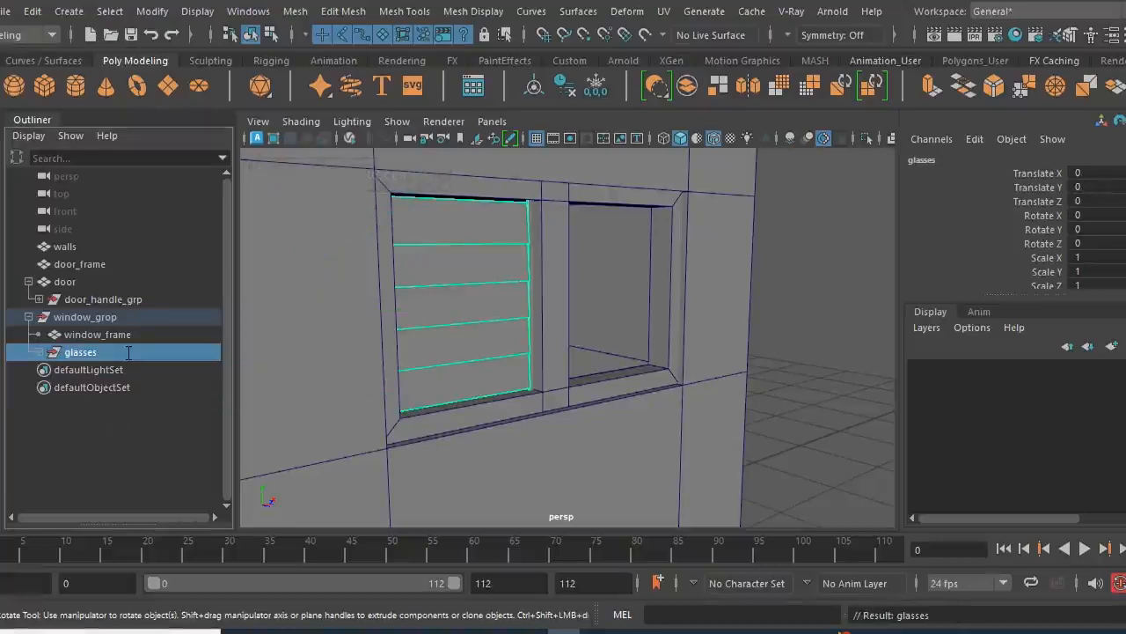
- Duplicate the glasses group and move the copy to X 0.949, into the window frame's empty right opening
alt+drag(499, 354, 518, 354)
scroll(518, 353, up, 2)
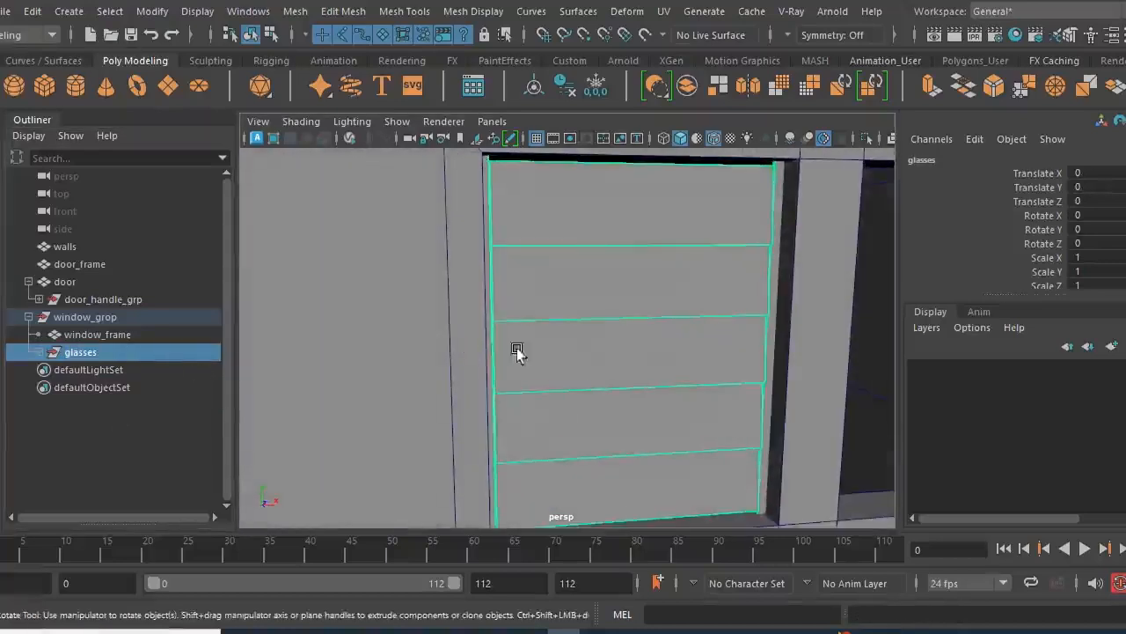
scroll(519, 350, down, 2)
alt+middle_drag(609, 378, 472, 355)
alt+drag(473, 353, 602, 379)
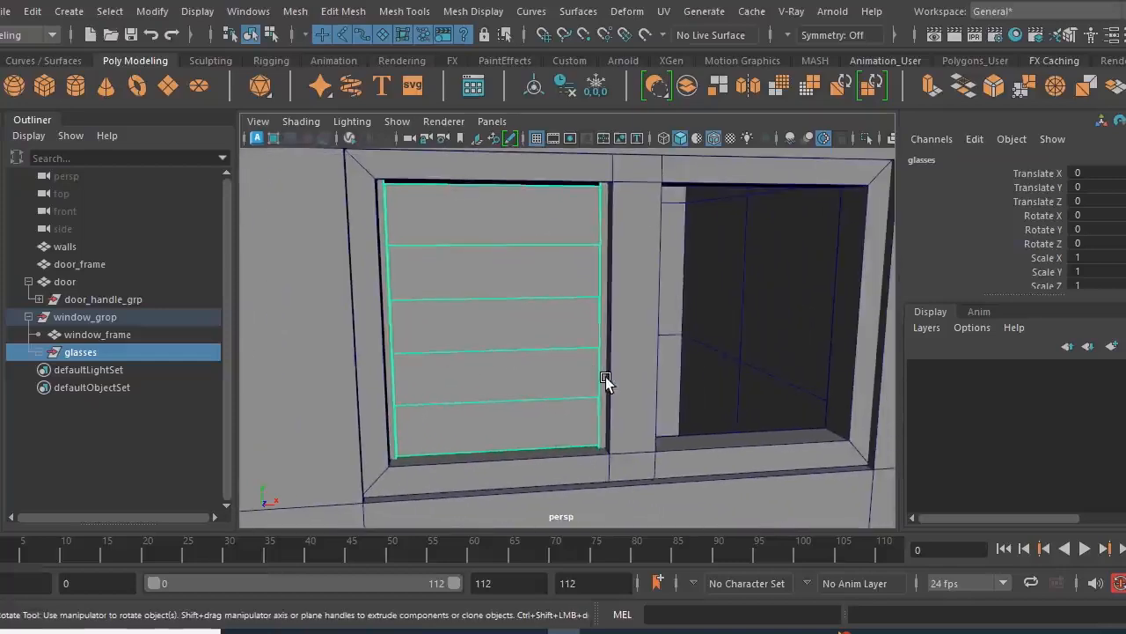
key(ctrl+d)
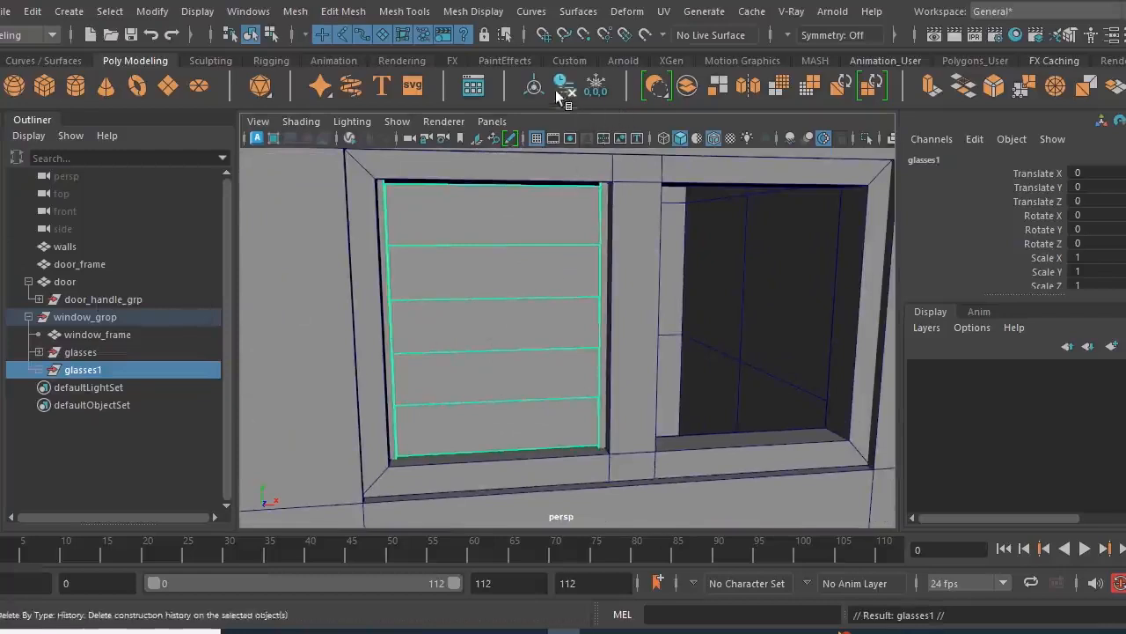
key(w)
drag(578, 319, 827, 335)
alt+drag(759, 414, 714, 417)
scroll(714, 417, up, 3)
scroll(692, 400, down, 3)
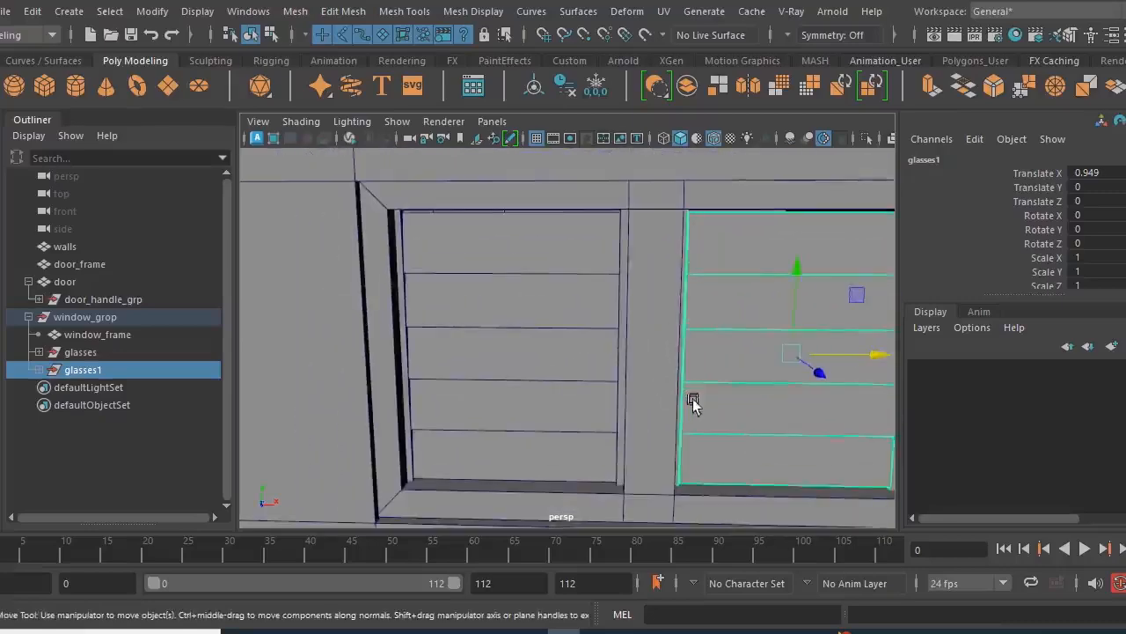
- Examine how the duplicated glass panels fit the right window opening in the front and perspective views
key(space)
key(space)
key(space)
key(space)
alt+middle_drag(566, 425, 442, 382)
alt+right_drag(442, 385, 563, 448)
alt+middle_drag(502, 306, 496, 370)
key(space)
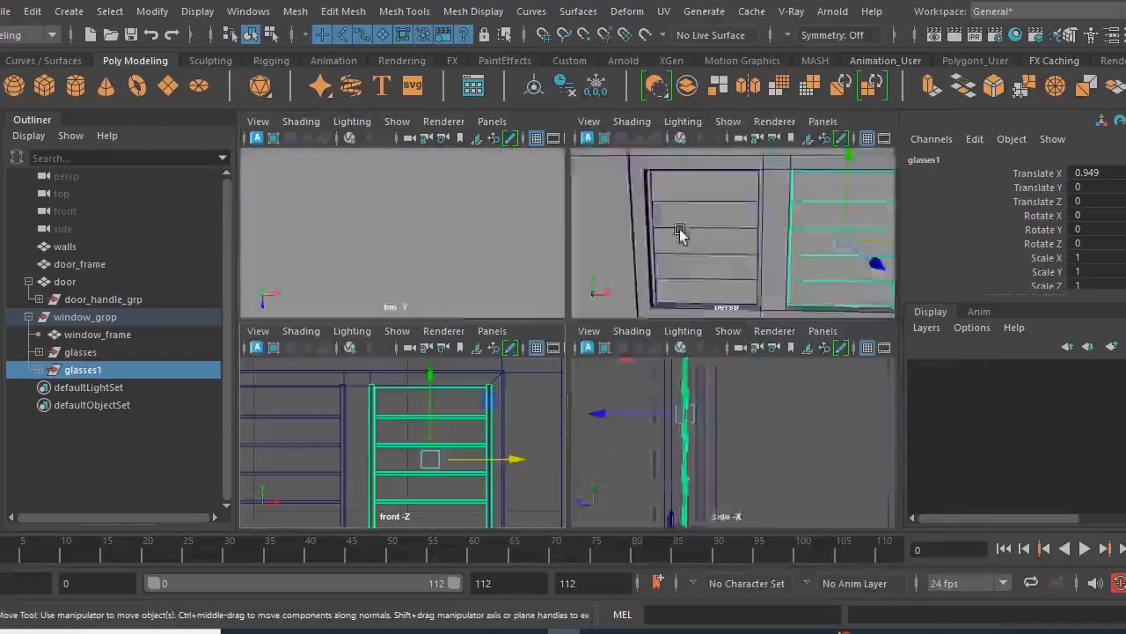
key(space)
- Inspect which parts of the entrance belong to door, door_handle_grp and door_frame
scroll(679, 247, down, 8)
click(742, 308)
alt+drag(548, 393, 514, 403)
click(83, 282)
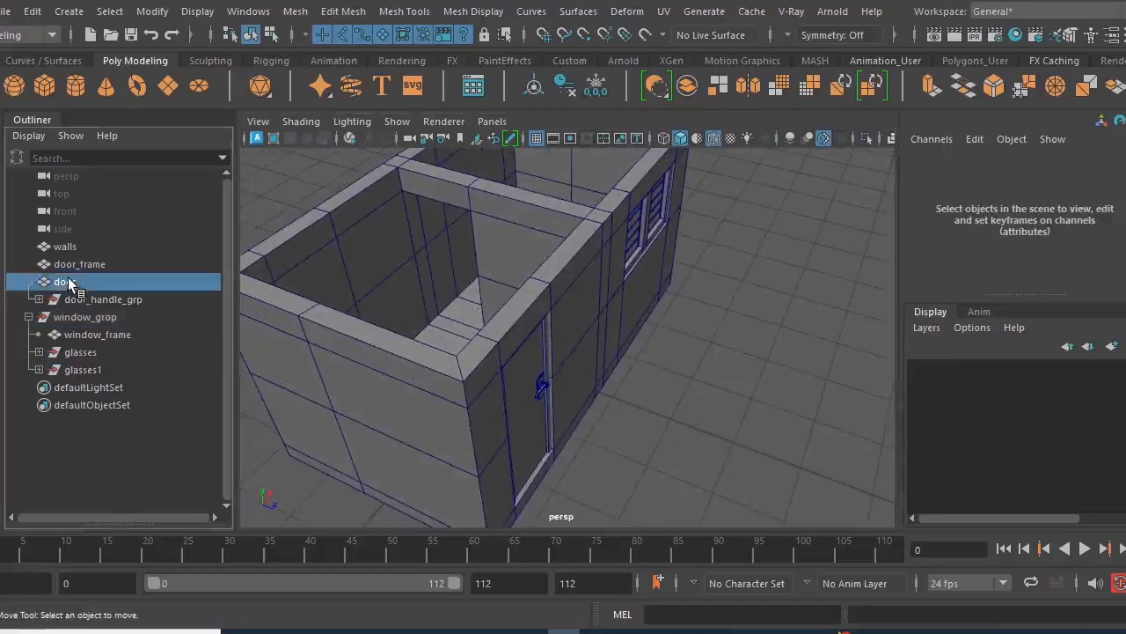
click(96, 300)
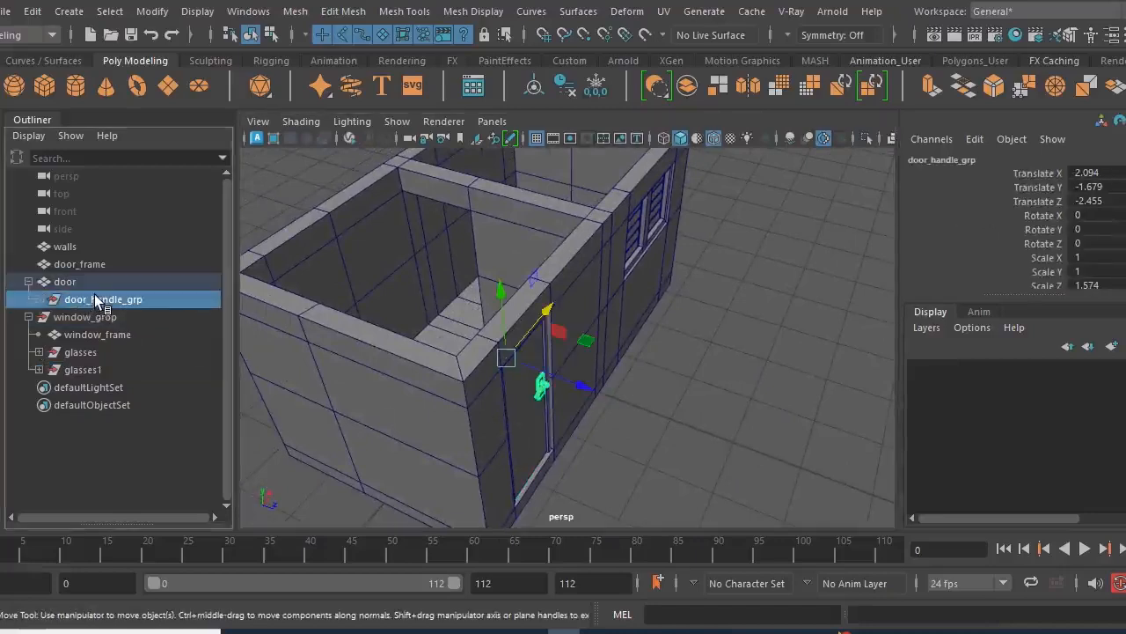
click(90, 266)
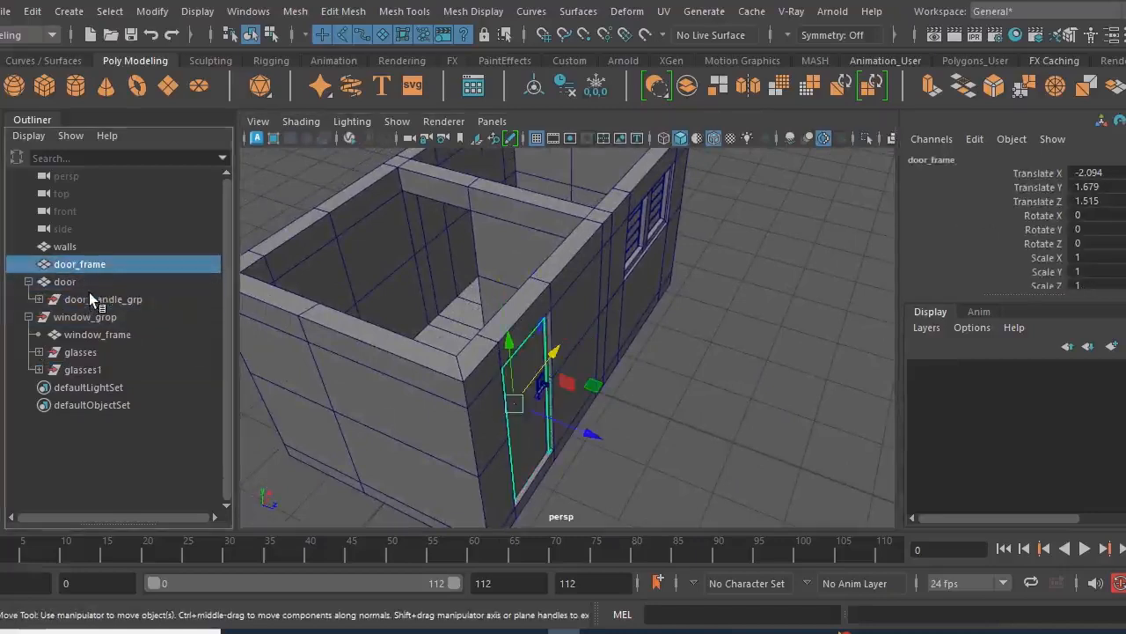
click(70, 284)
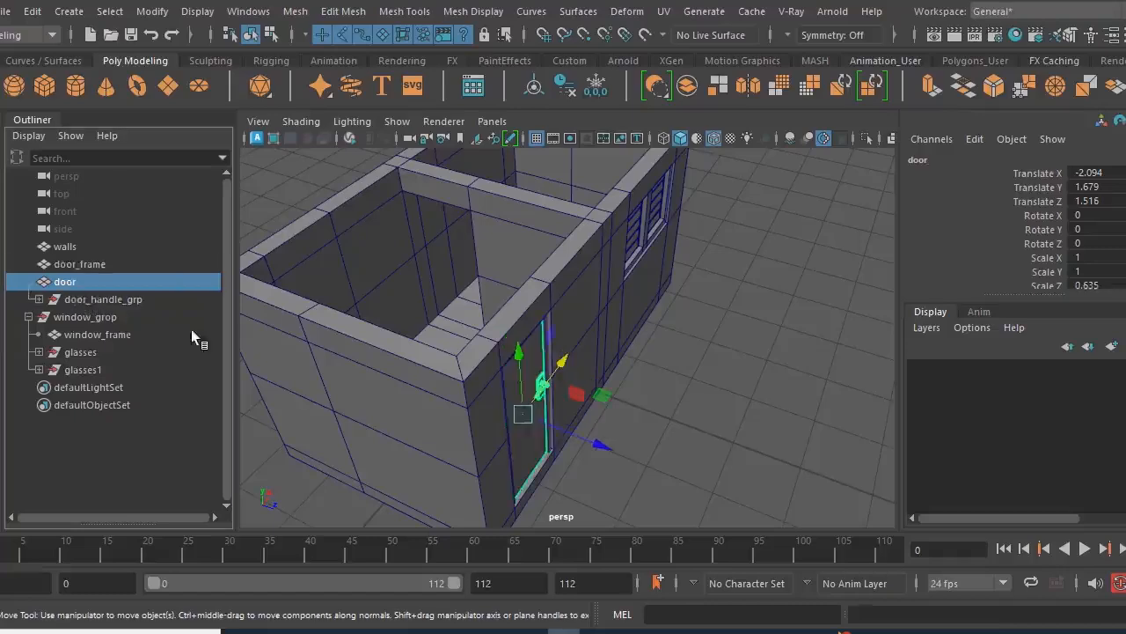
- Group door_frame and door together and name the group door_grp
click(96, 267)
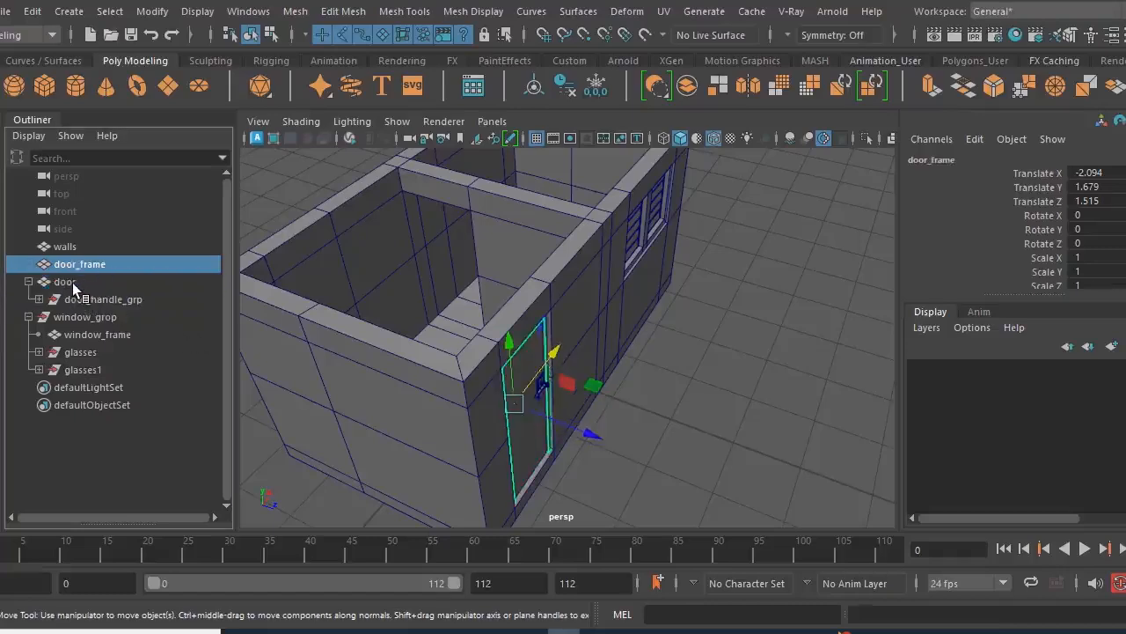
ctrl+click(73, 282)
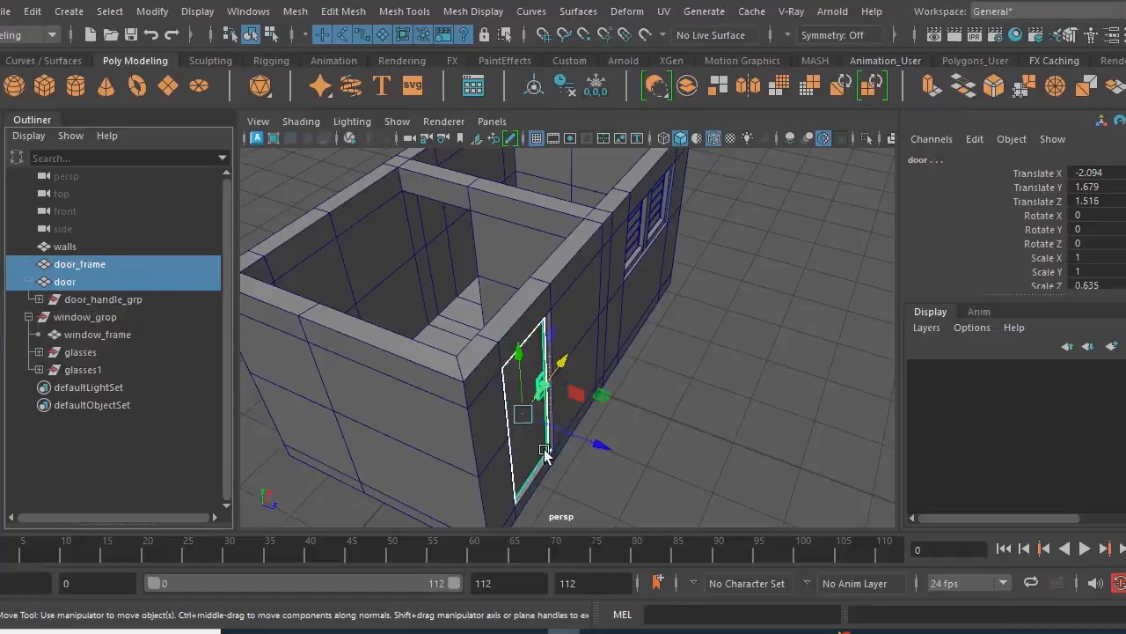
key(ctrl+g)
double_click(124, 333)
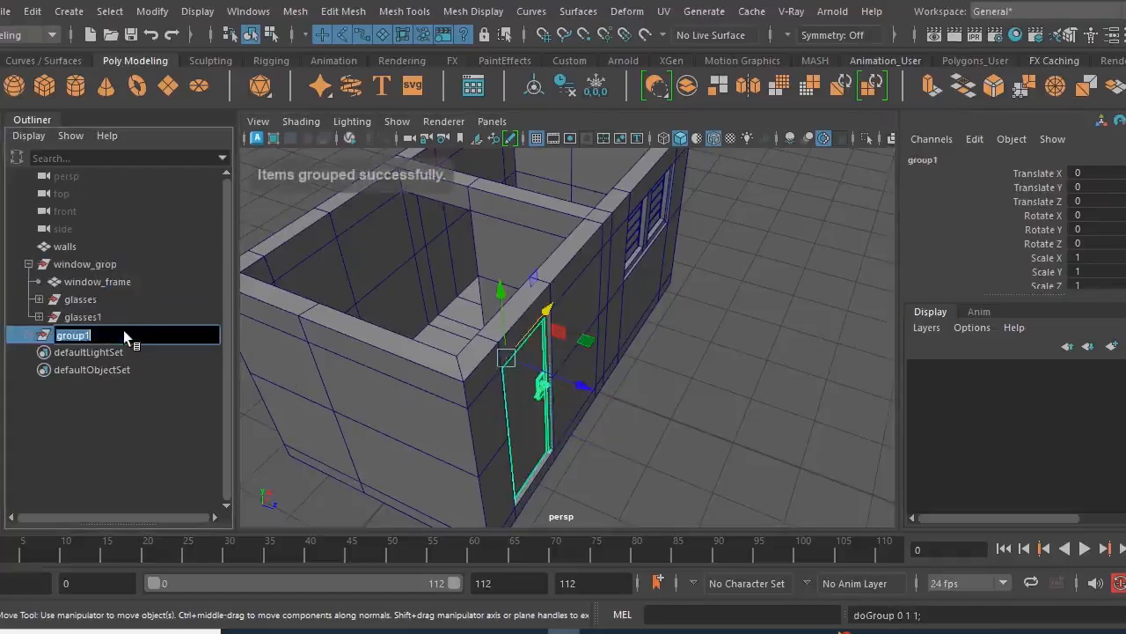
text(door g)
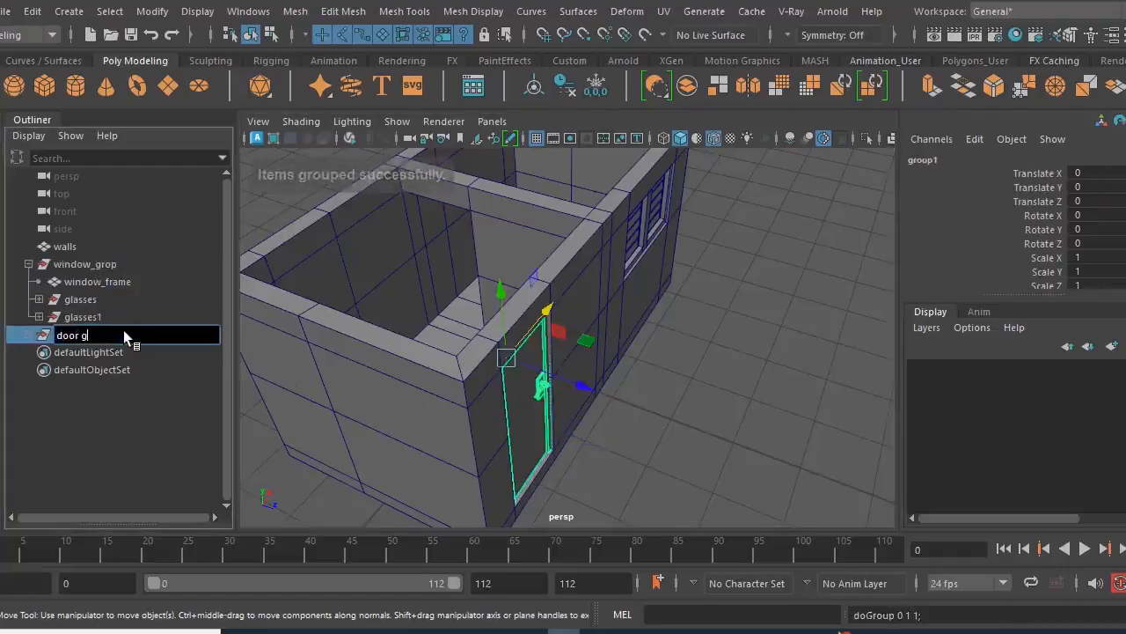
text(rop)
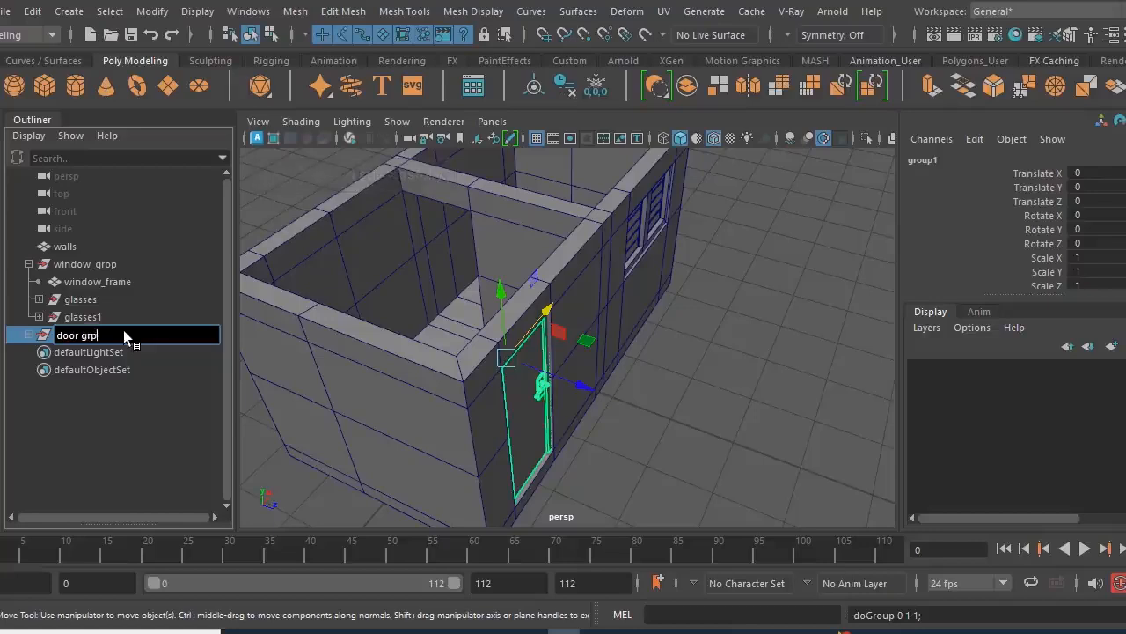
key(Return)
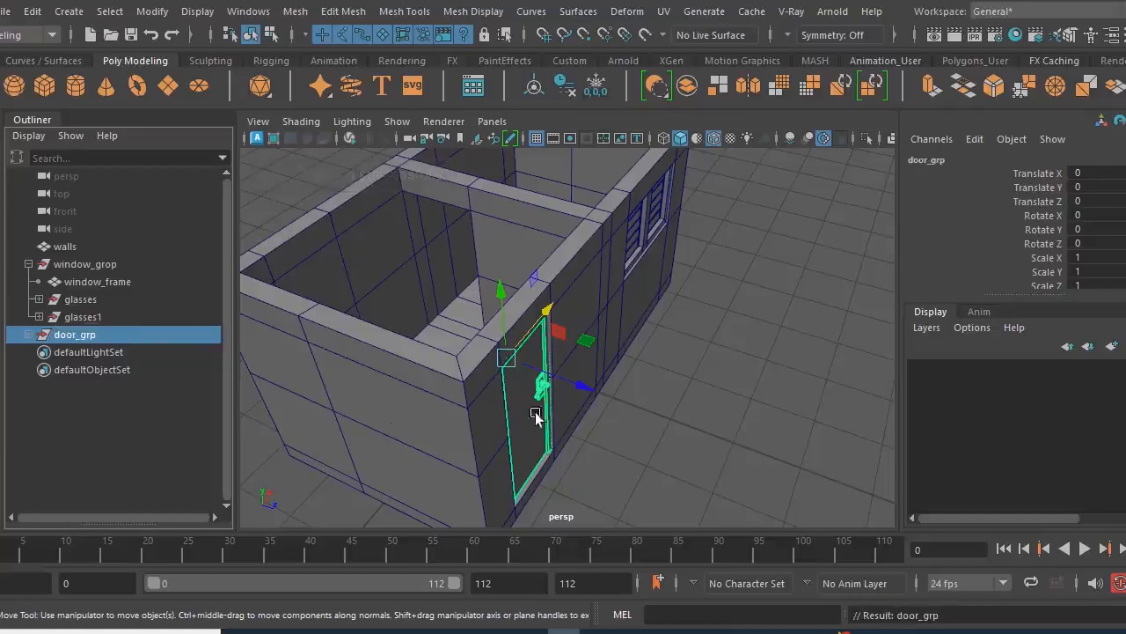
- Freeze the transformations of the door object inside door_grp
alt+right_drag(525, 424, 586, 437)
alt+middle_drag(586, 437, 587, 418)
alt+drag(470, 419, 526, 445)
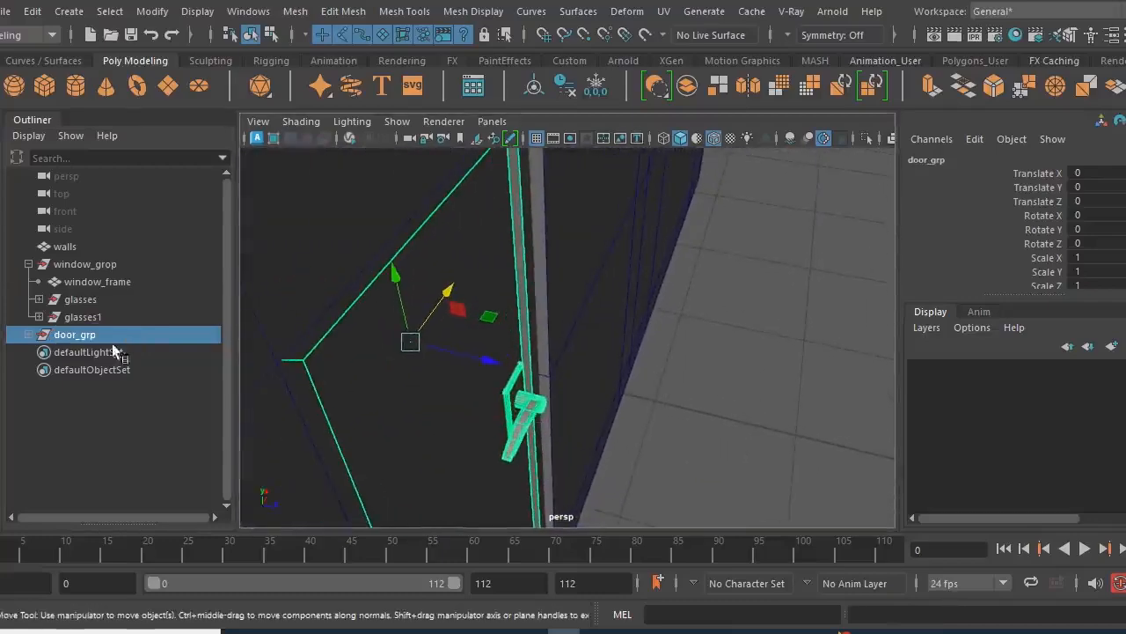
click(28, 335)
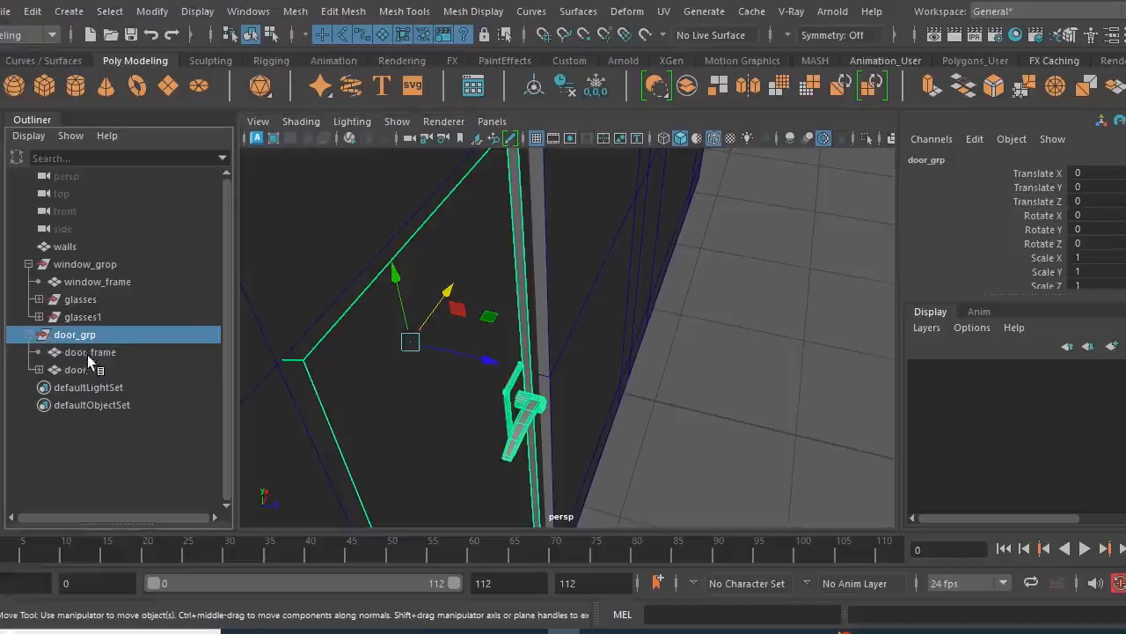
click(76, 370)
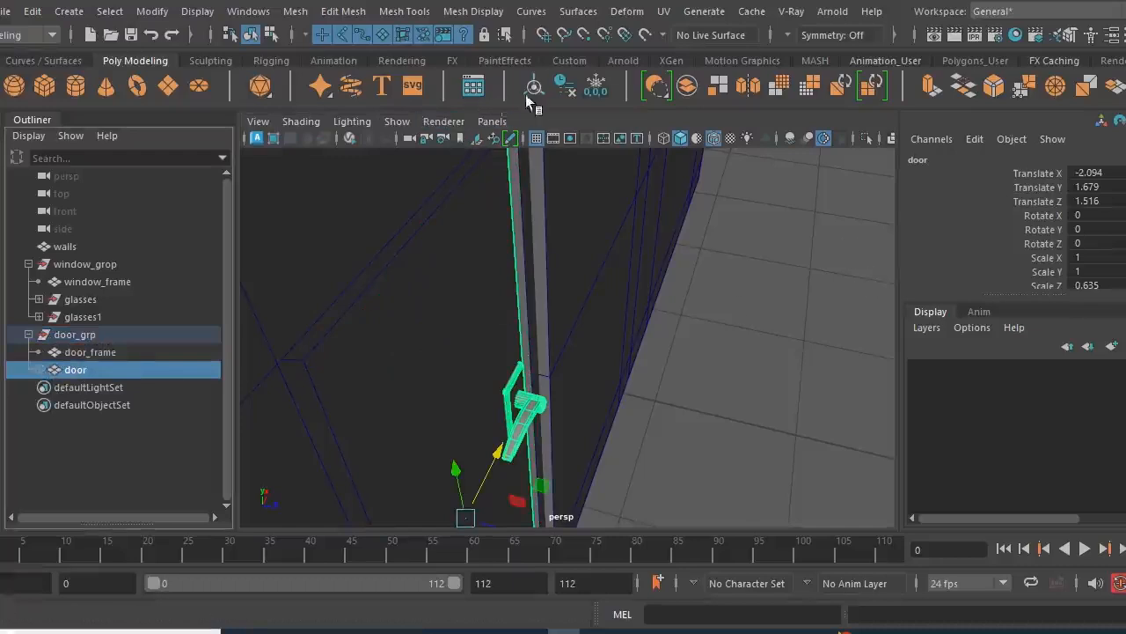
click(596, 85)
- Centre the pivot of door_handle_grp, nested under the door
click(70, 338)
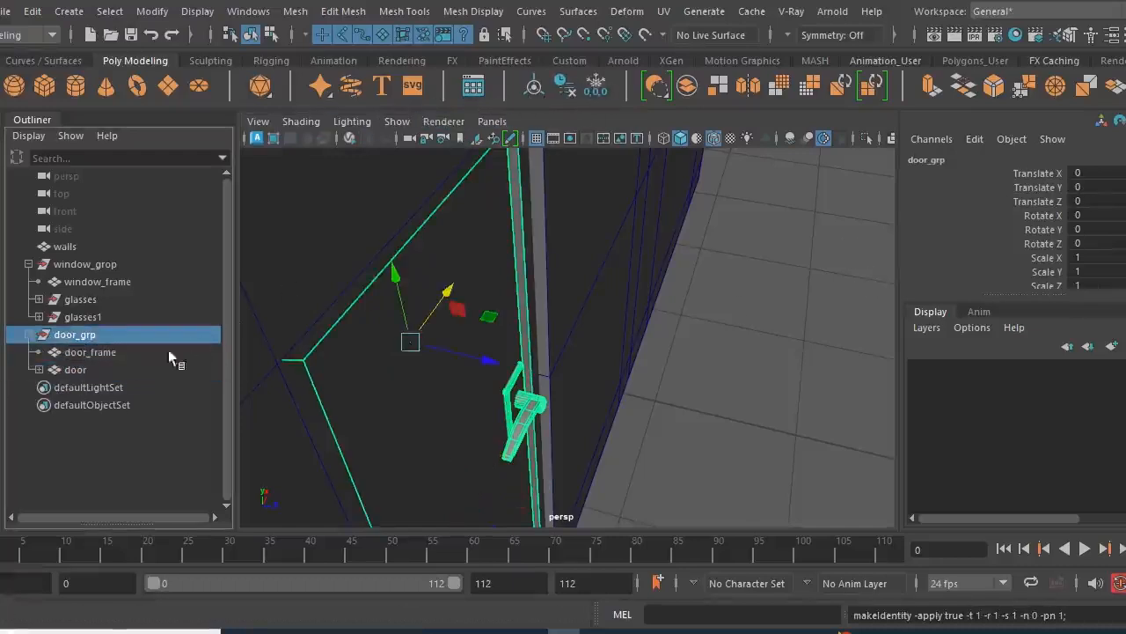
click(38, 369)
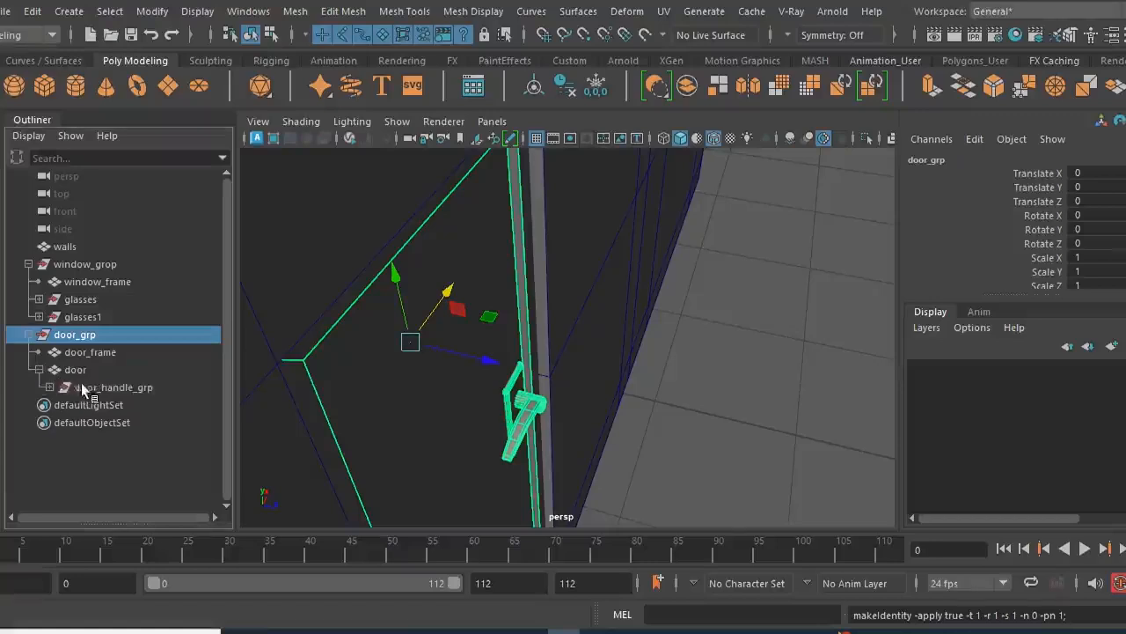
click(80, 388)
alt+drag(598, 393, 618, 431)
click(534, 86)
- Duplicate door_handle_grp, move the copy to about Z -0.125 on the door's inner side, and mirror it with Scale Z -1
alt+drag(584, 286, 589, 324)
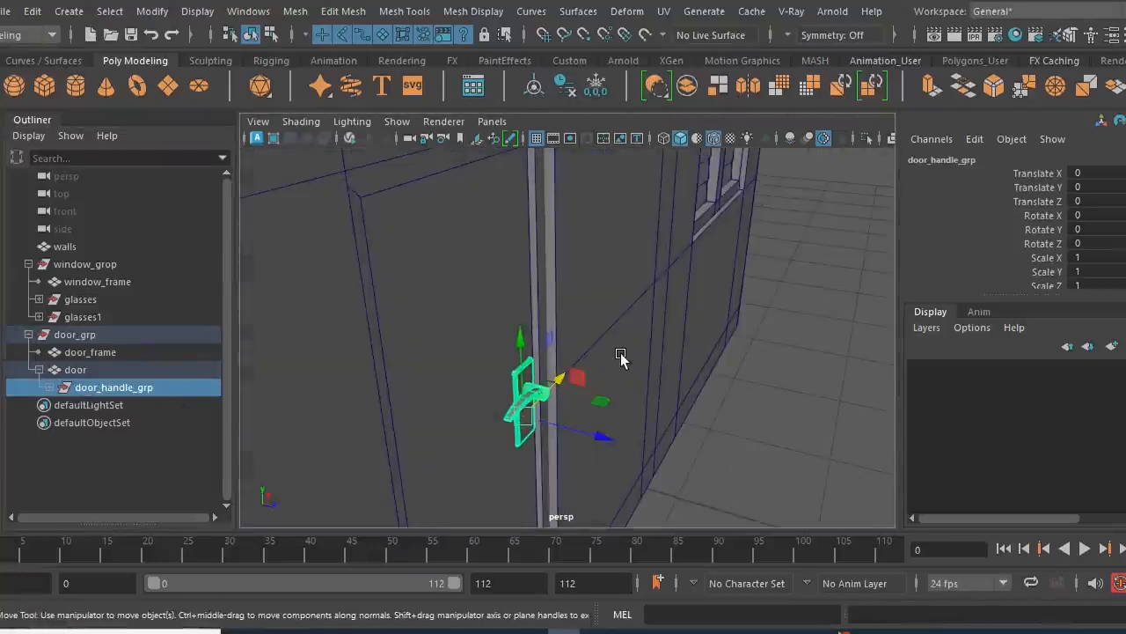
key(ctrl+d)
alt+drag(595, 428, 569, 418)
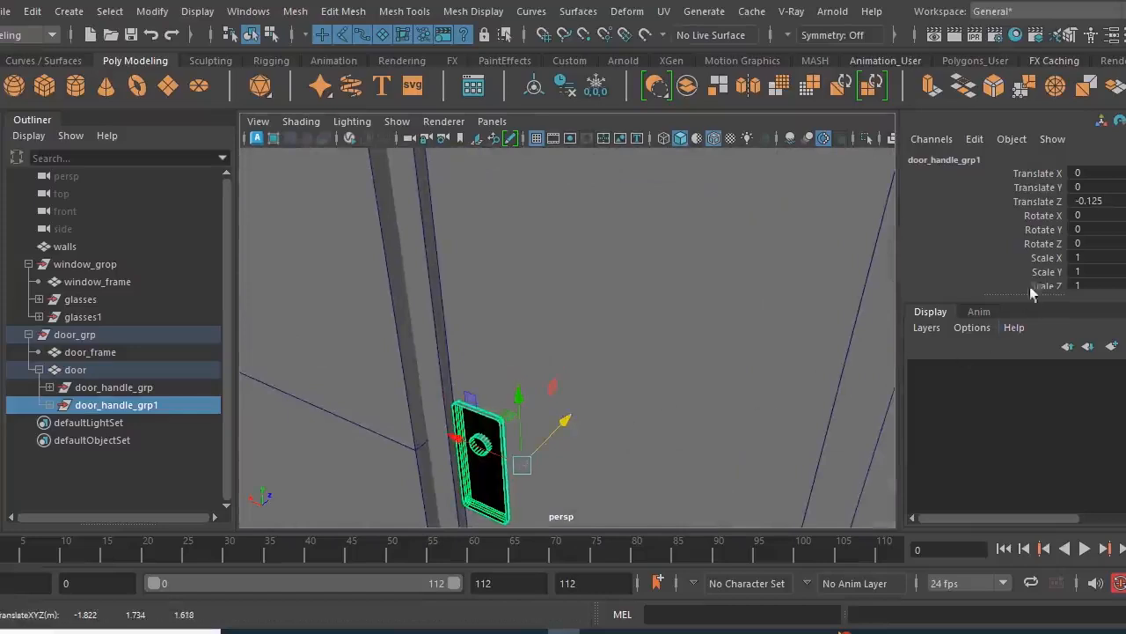
scroll(1054, 255, down, 2)
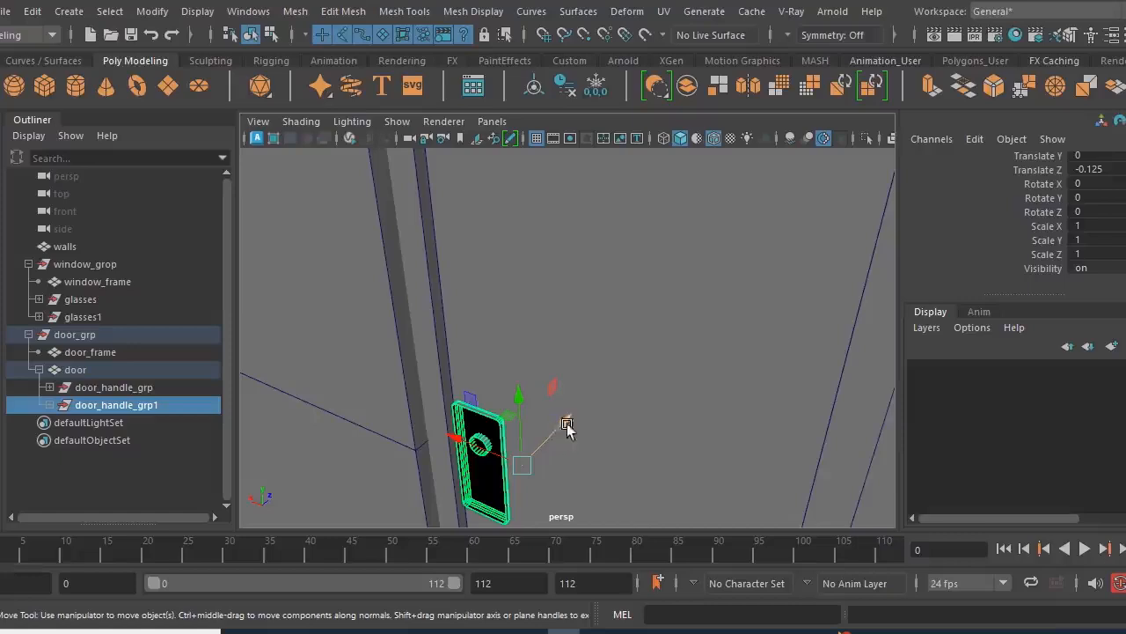
double_click(1103, 254)
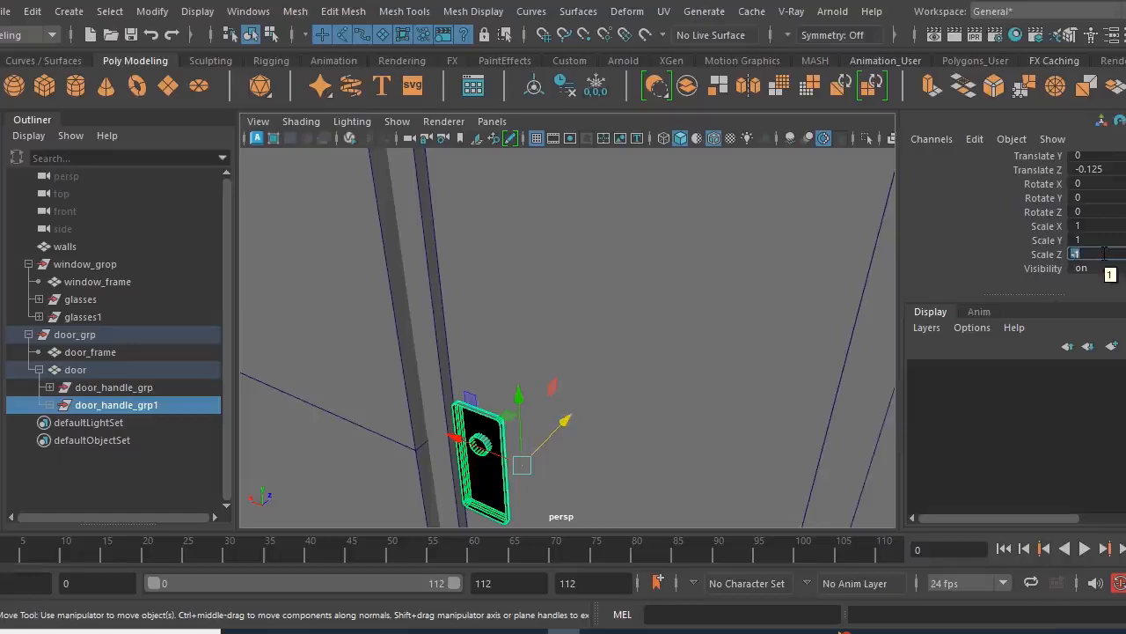
text(-1)
key(Return)
- Move the mirrored door handle against the door's inner face, at Translate Z -0.219
middle_drag(712, 455, 666, 447)
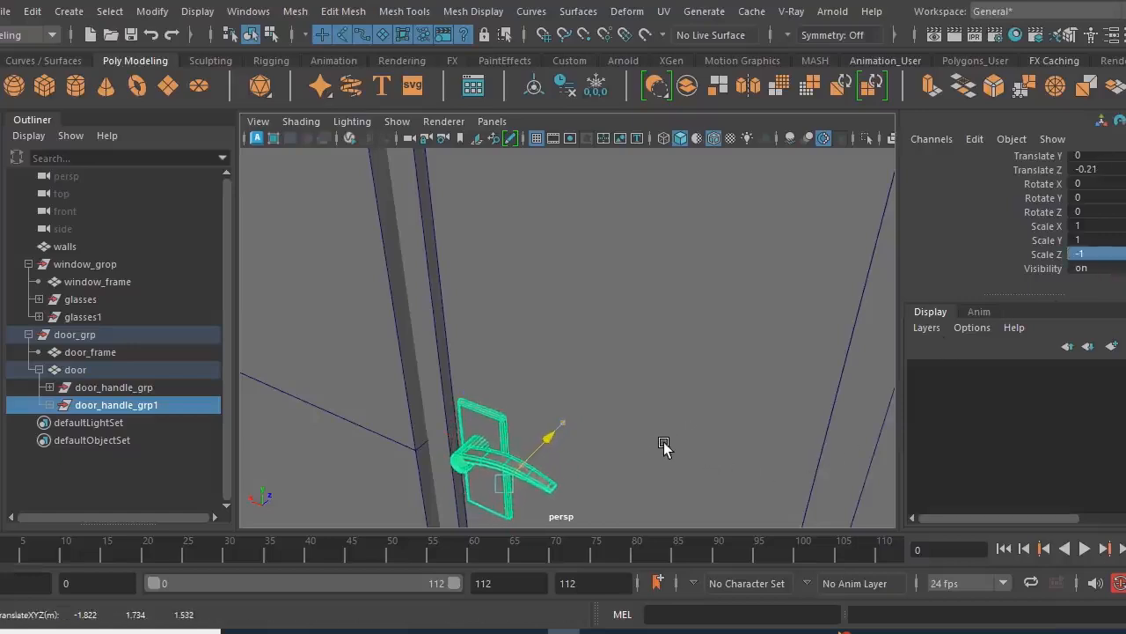
alt+drag(628, 452, 577, 462)
middle_drag(627, 434, 624, 433)
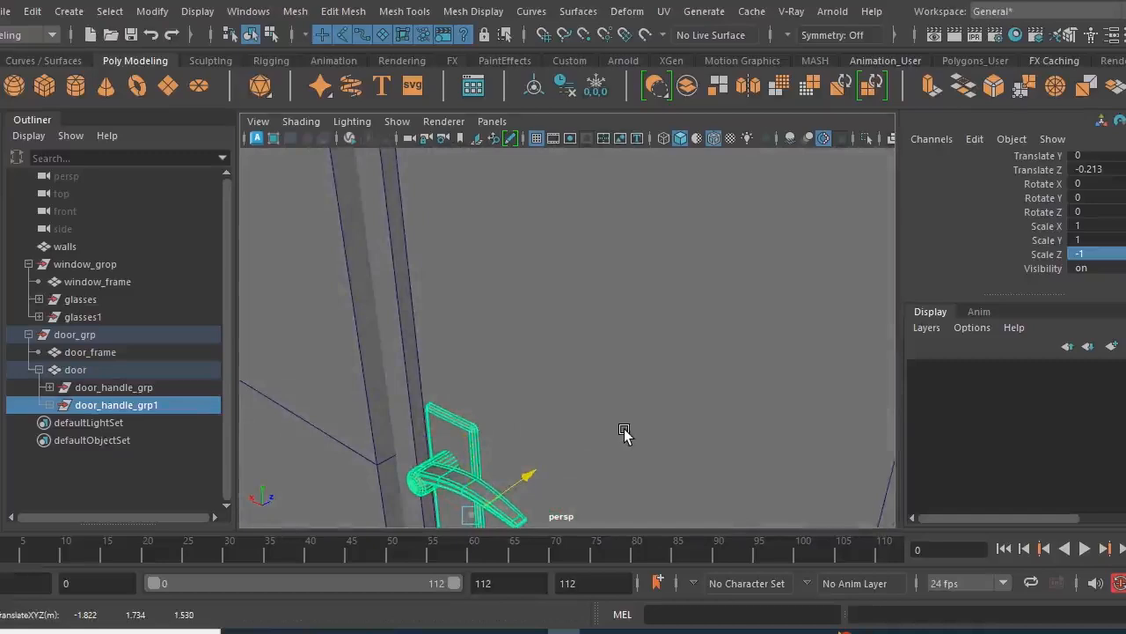
middle_drag(624, 431, 622, 433)
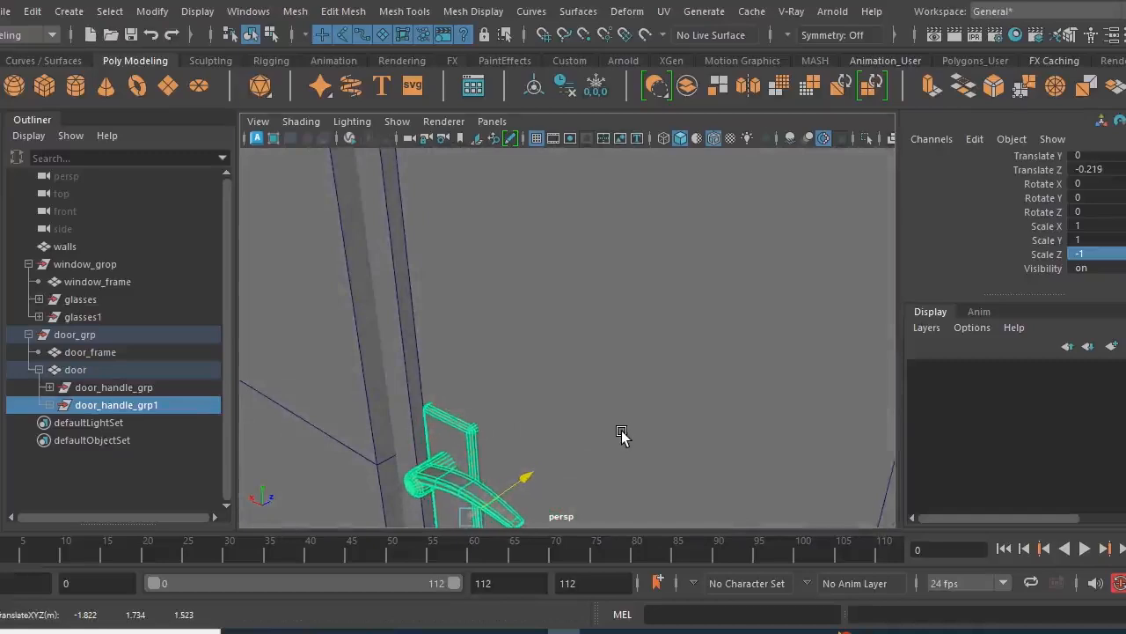
- Centre the pivot of door_grp on the complete front door
click(72, 336)
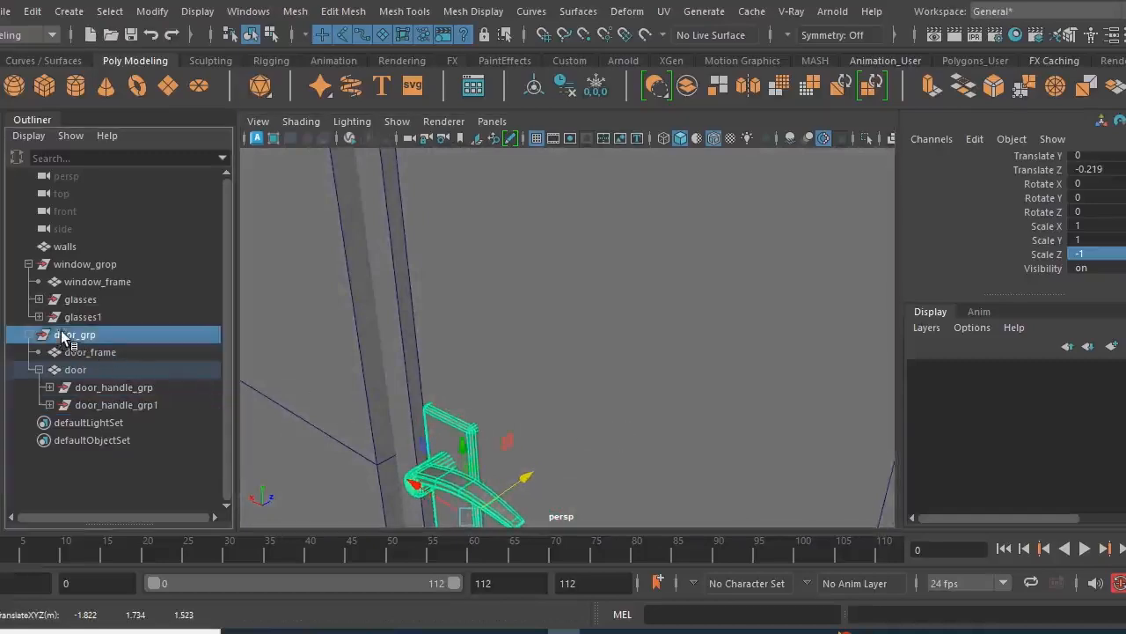
key(f)
scroll(697, 345, down, 5)
alt+drag(706, 391, 573, 410)
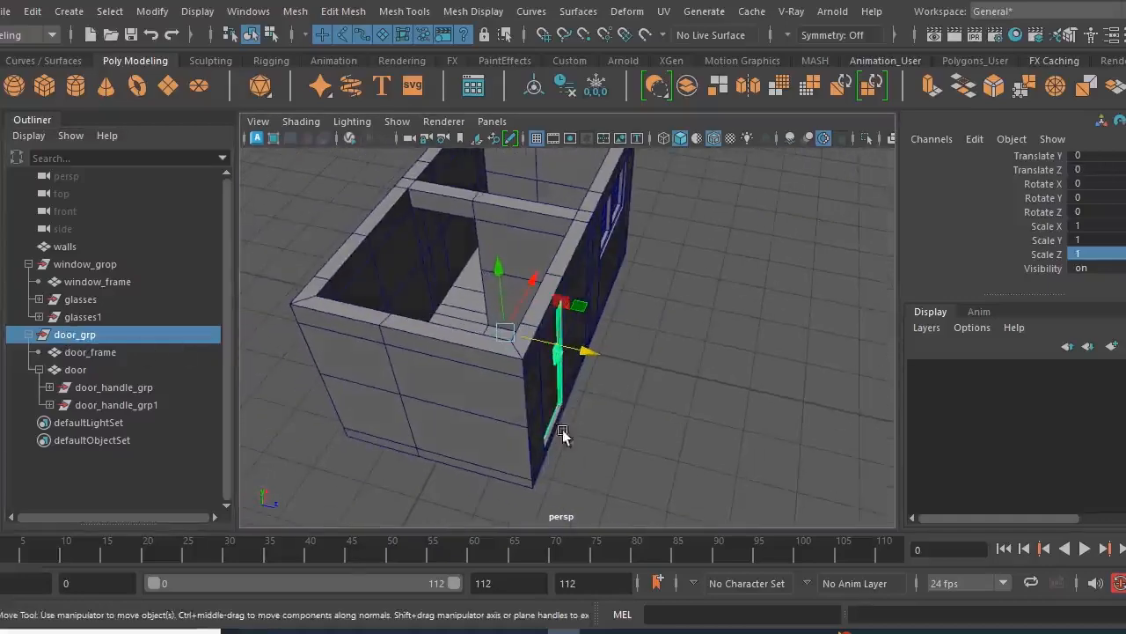
click(535, 89)
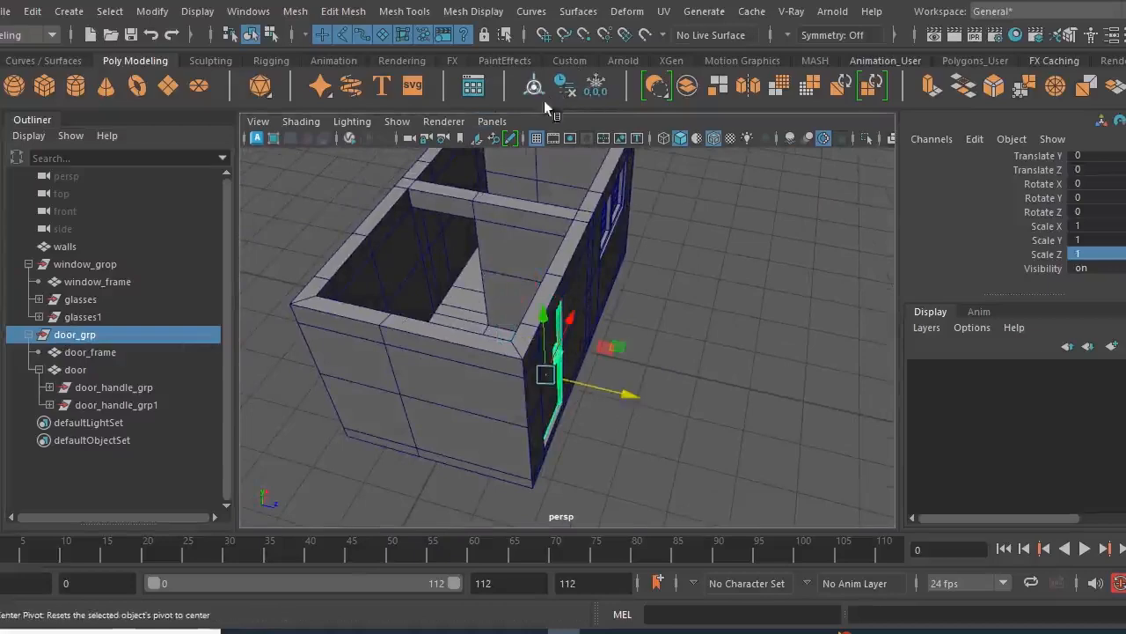
alt+drag(678, 359, 660, 363)
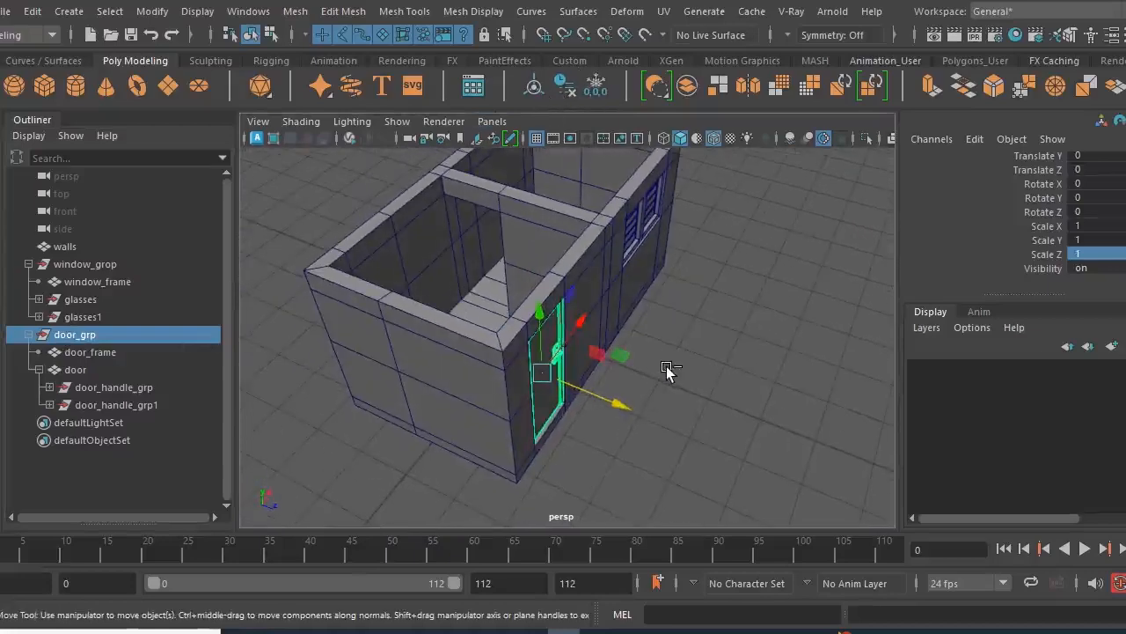
- Duplicate door_grp and move the copy into the front room, at Translate Z -2.396
key(ctrl+d)
alt+drag(608, 444, 649, 445)
drag(627, 349, 515, 252)
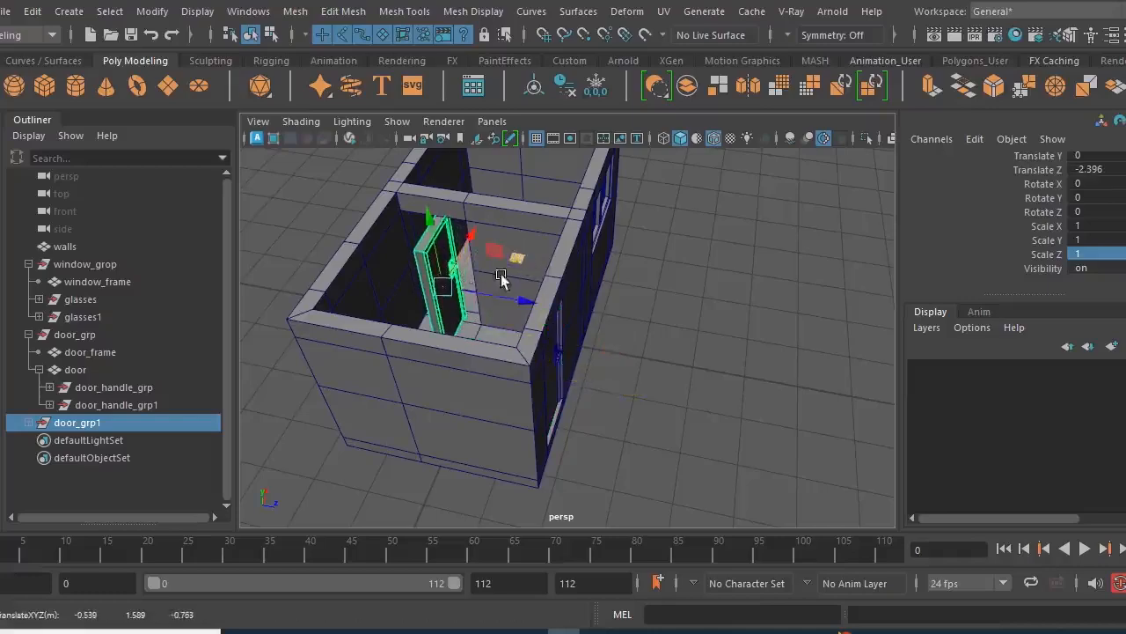
alt+right_drag(471, 267, 542, 317)
alt+middle_drag(542, 317, 614, 362)
alt+drag(614, 361, 561, 346)
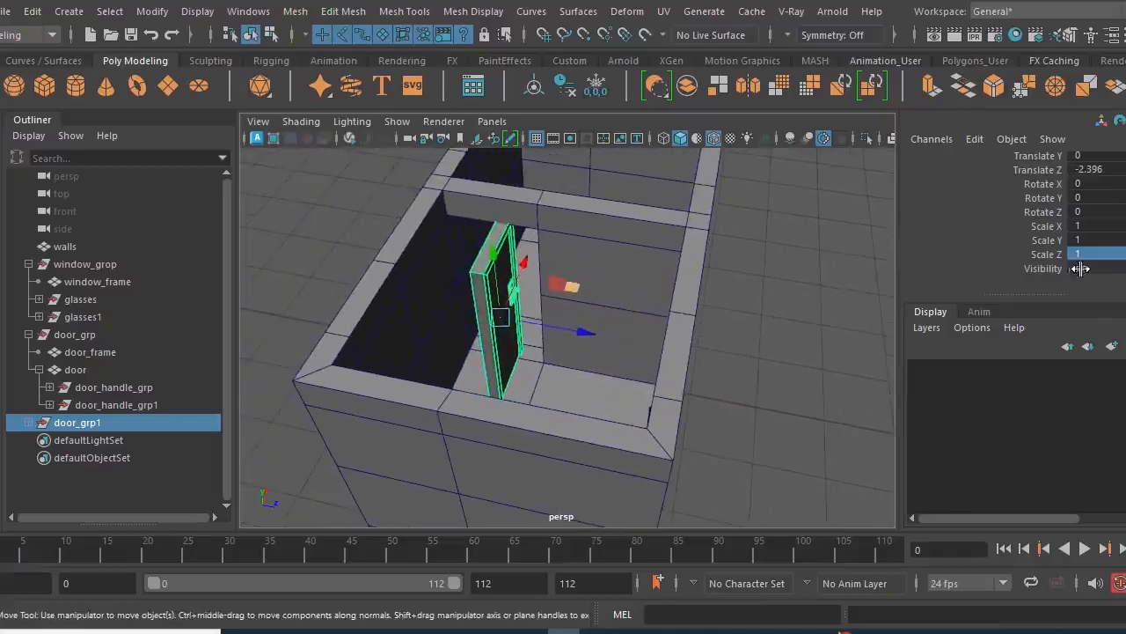
- Rotate the duplicated door group to -90 degrees about Y
key(e)
drag(531, 365, 498, 387)
double_click(1112, 197)
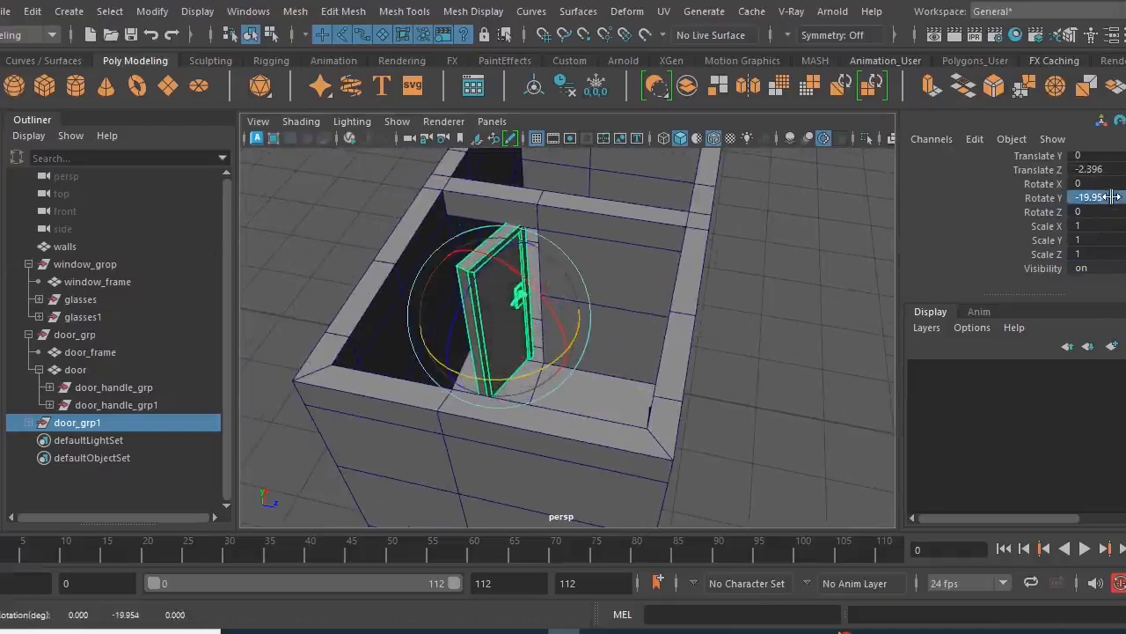
text(-90)
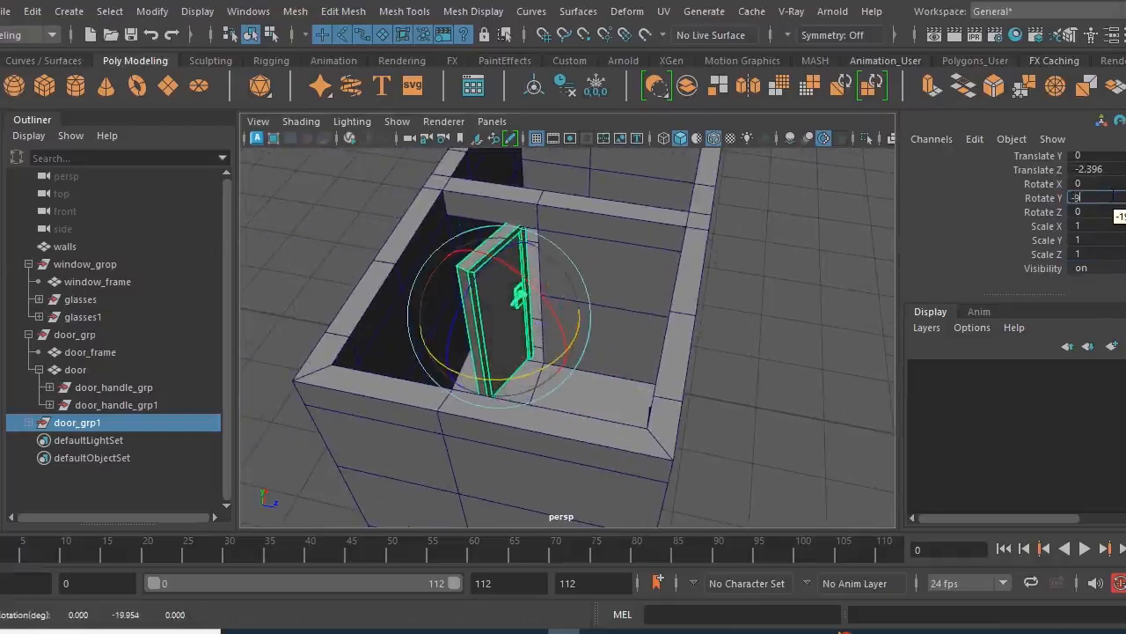
key(Return)
alt+drag(754, 396, 669, 412)
- Move the rotated door copy along X to about 0, within the thickness of the partition wall between the two rooms
key(w)
alt+drag(500, 407, 384, 413)
alt+drag(650, 327, 658, 340)
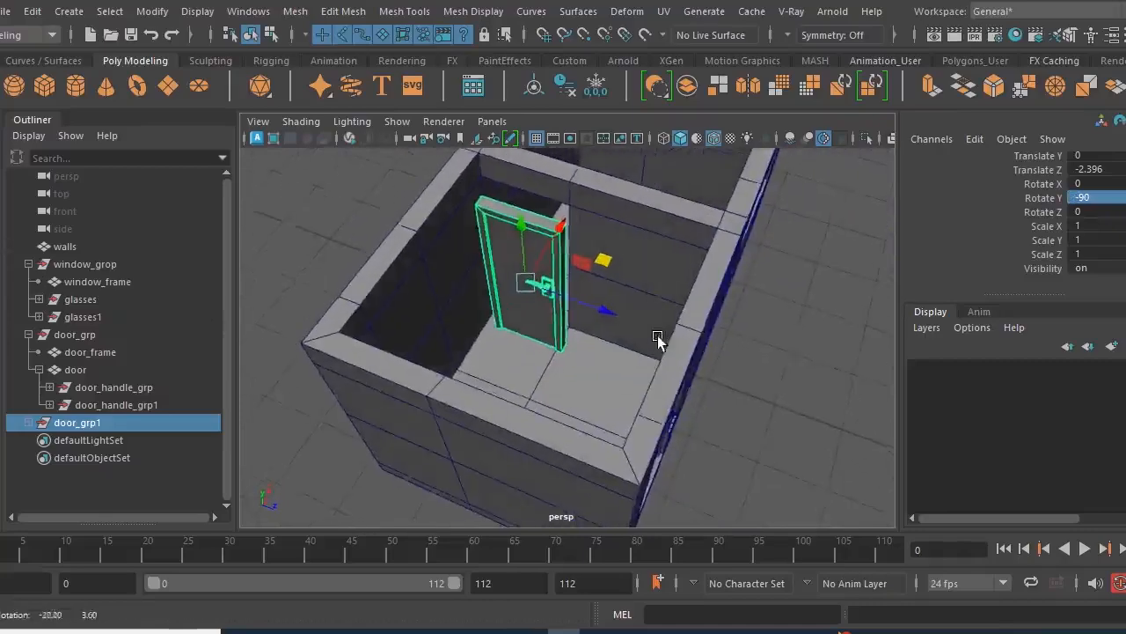
key(space)
key(space)
scroll(518, 406, down, 5)
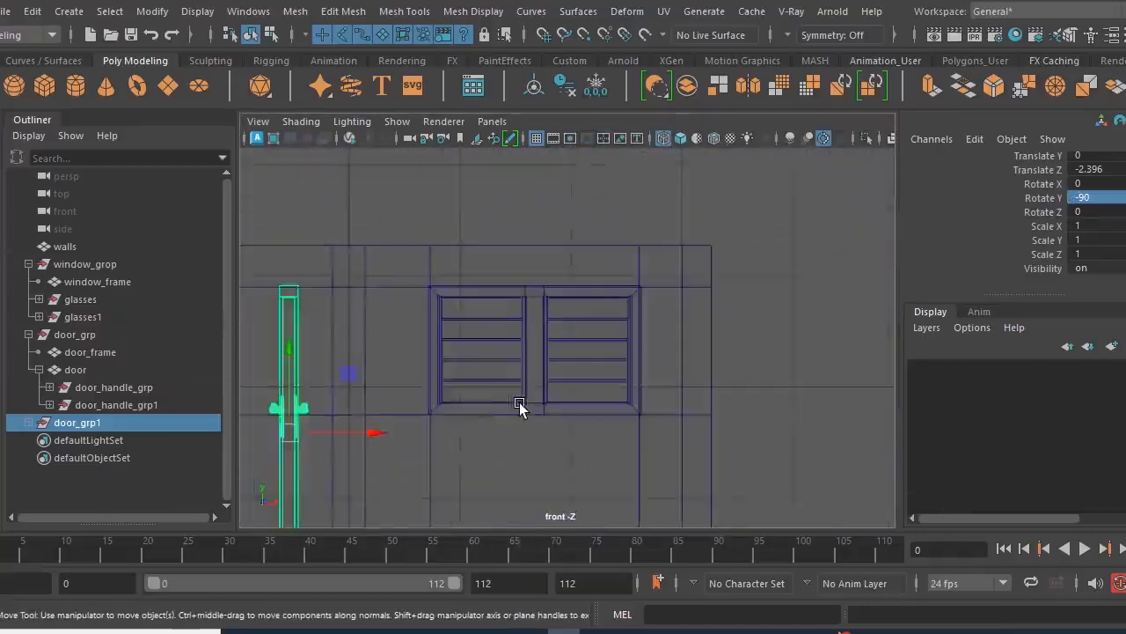
scroll(507, 433, up, 4)
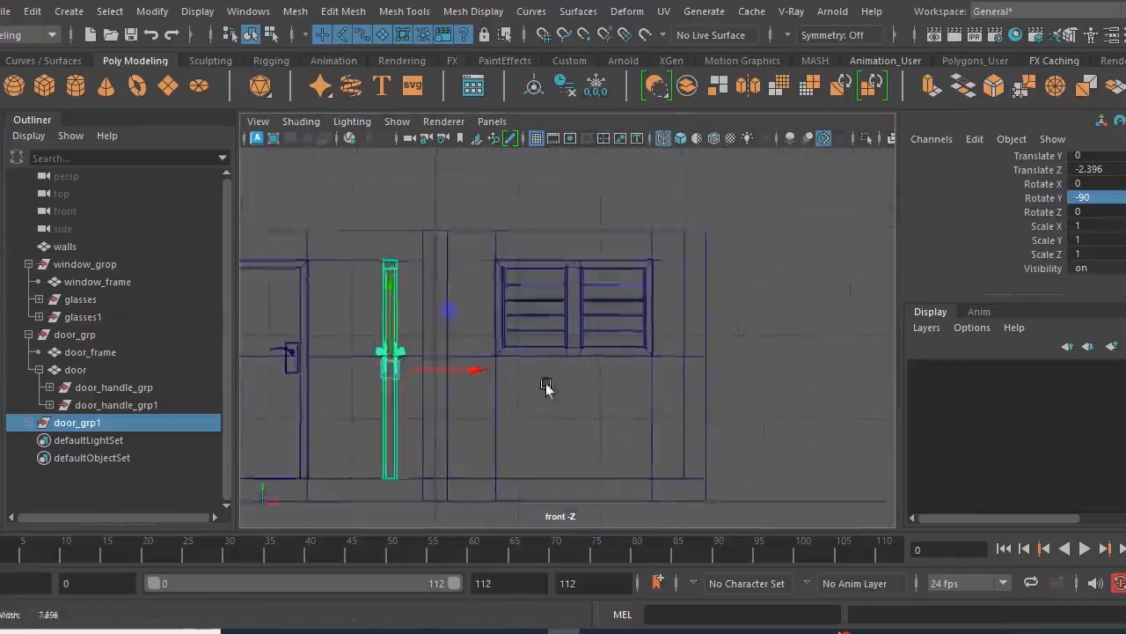
scroll(535, 396, up, 1)
drag(483, 394, 552, 399)
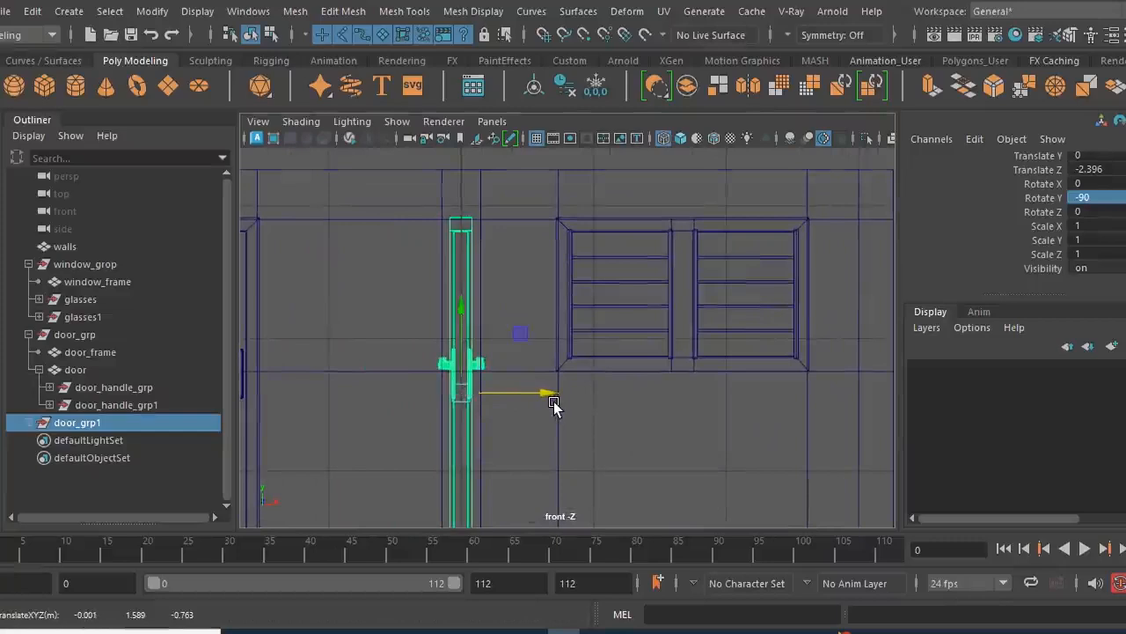
drag(551, 402, 552, 402)
key(space)
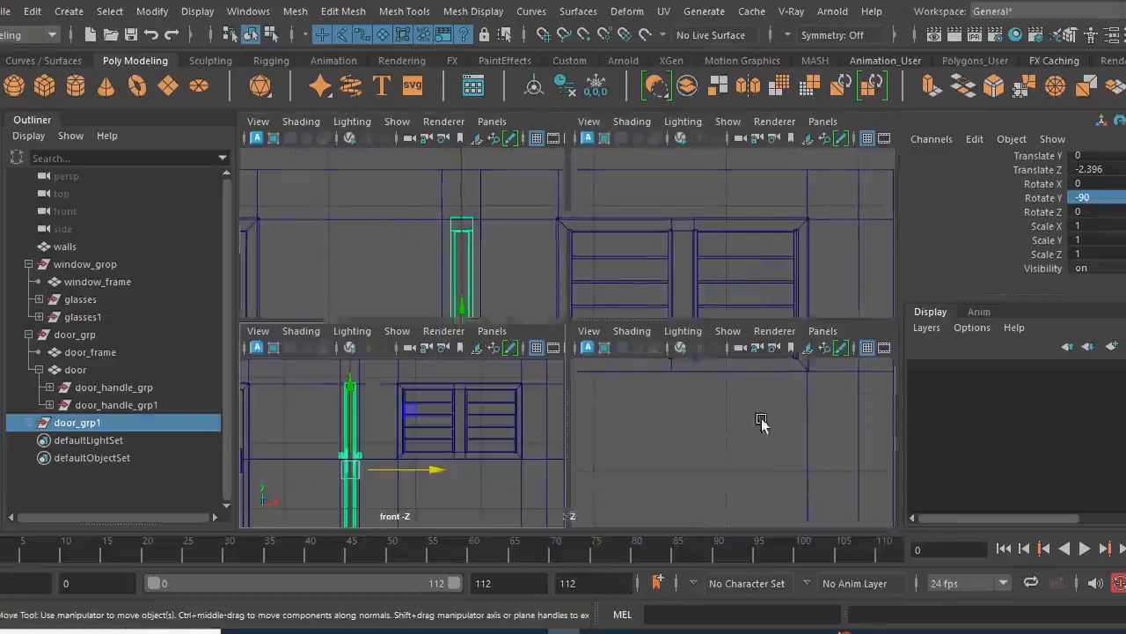
- Move the door copy along Z to -2.55, lining it up with the opening in the partition wall
key(space)
scroll(656, 402, down, 7)
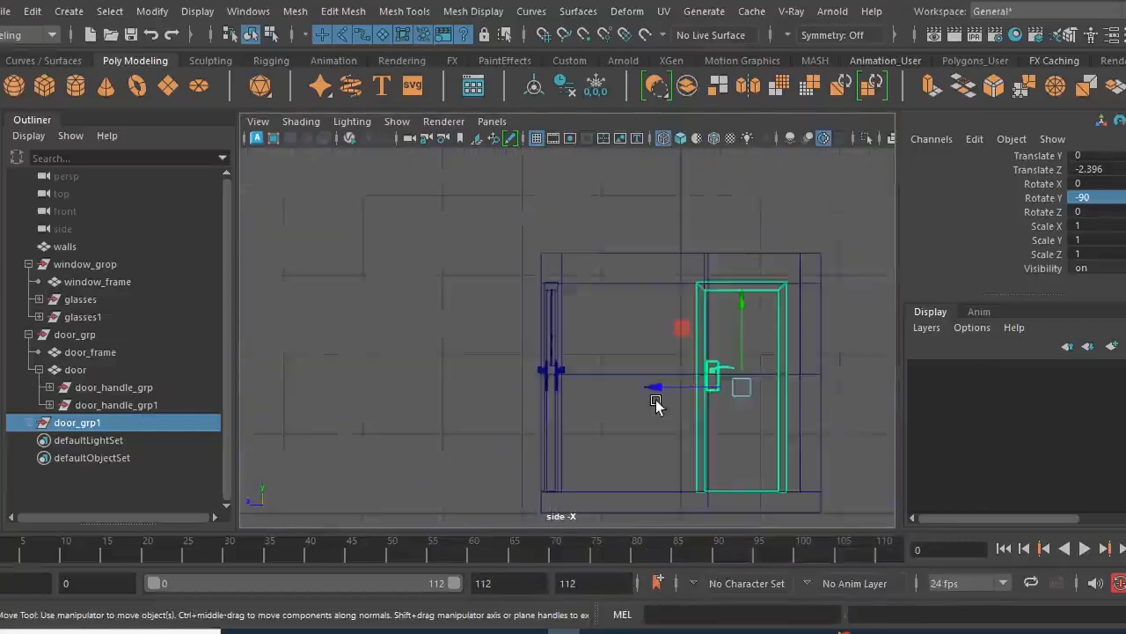
alt+right_drag(621, 407, 752, 452)
alt+middle_drag(701, 435, 501, 412)
alt+right_drag(501, 412, 685, 468)
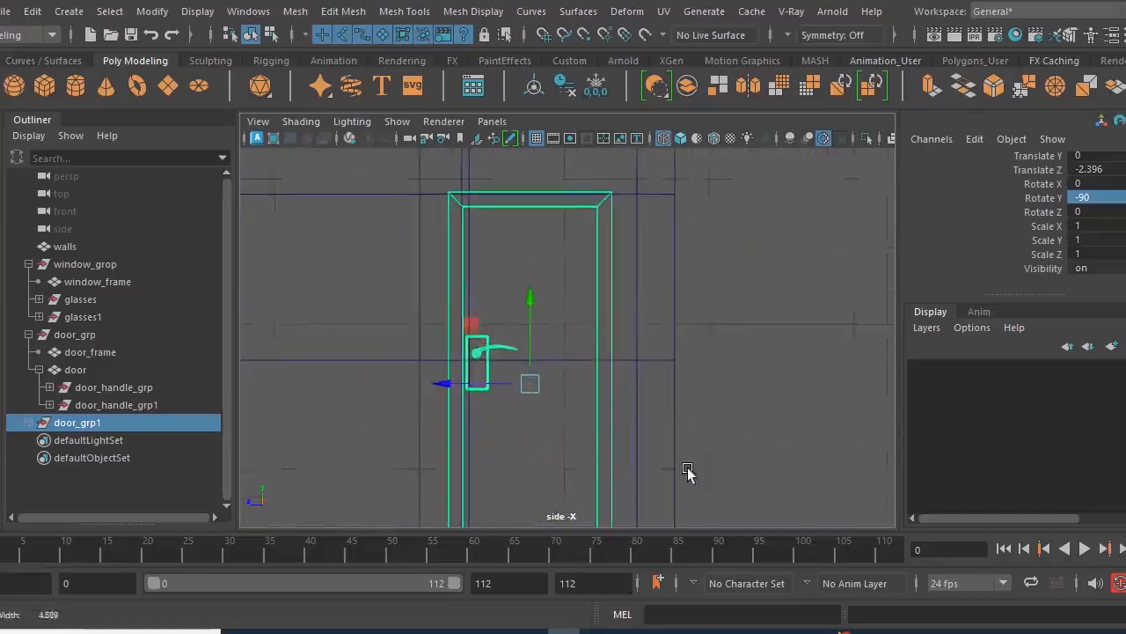
drag(452, 383, 474, 385)
key(space)
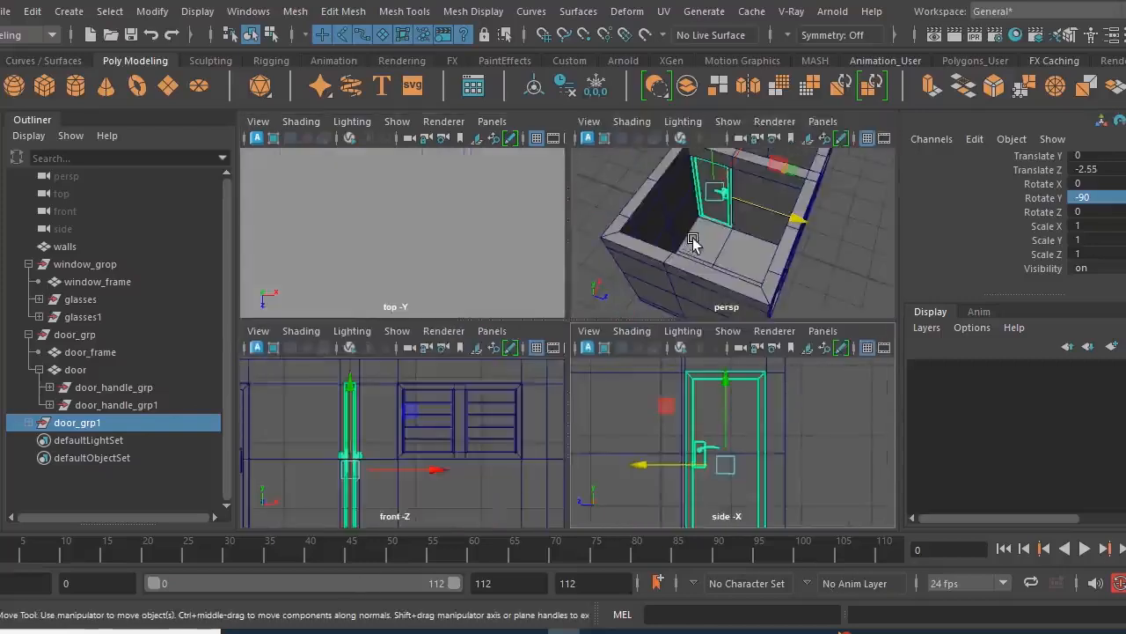
- Fine-tune the door copy's position in the partition wall opening to Translate Z -2.582
key(space)
alt+drag(540, 358, 656, 348)
alt+drag(583, 364, 704, 341)
alt+right_drag(652, 344, 756, 416)
alt+middle_drag(651, 385, 689, 462)
alt+drag(671, 460, 631, 411)
alt+right_drag(610, 393, 665, 414)
drag(656, 387, 650, 386)
alt+right_drag(694, 390, 628, 397)
key(space)
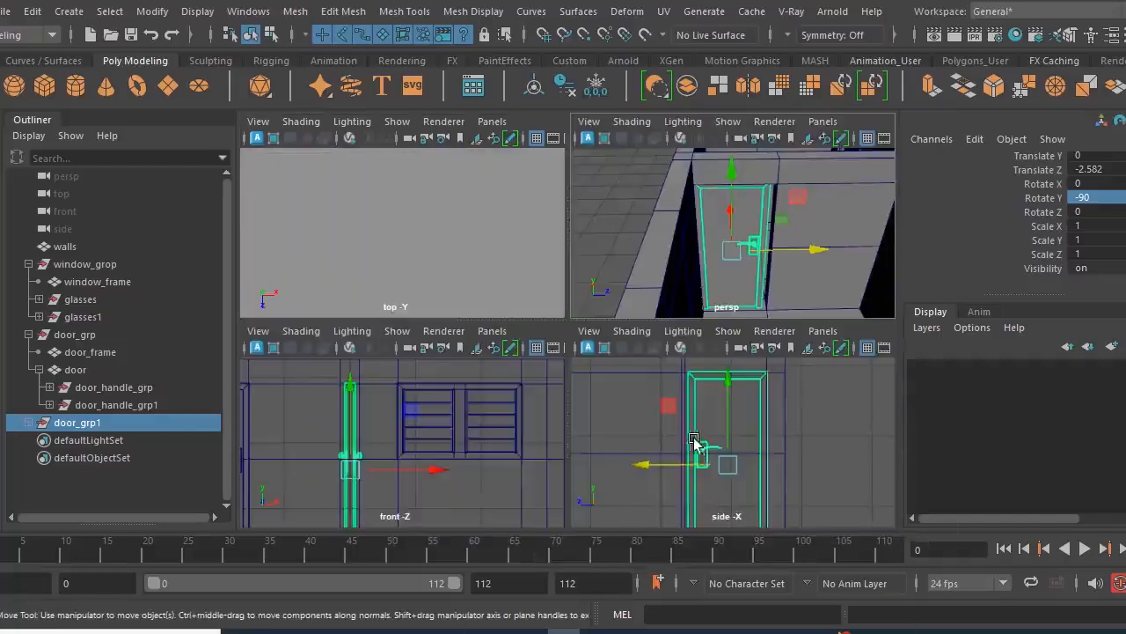
- Switch to component selection and select the handle-side vertices of the door copy, including its frame and both handles
key(space)
alt+middle_drag(542, 432, 559, 399)
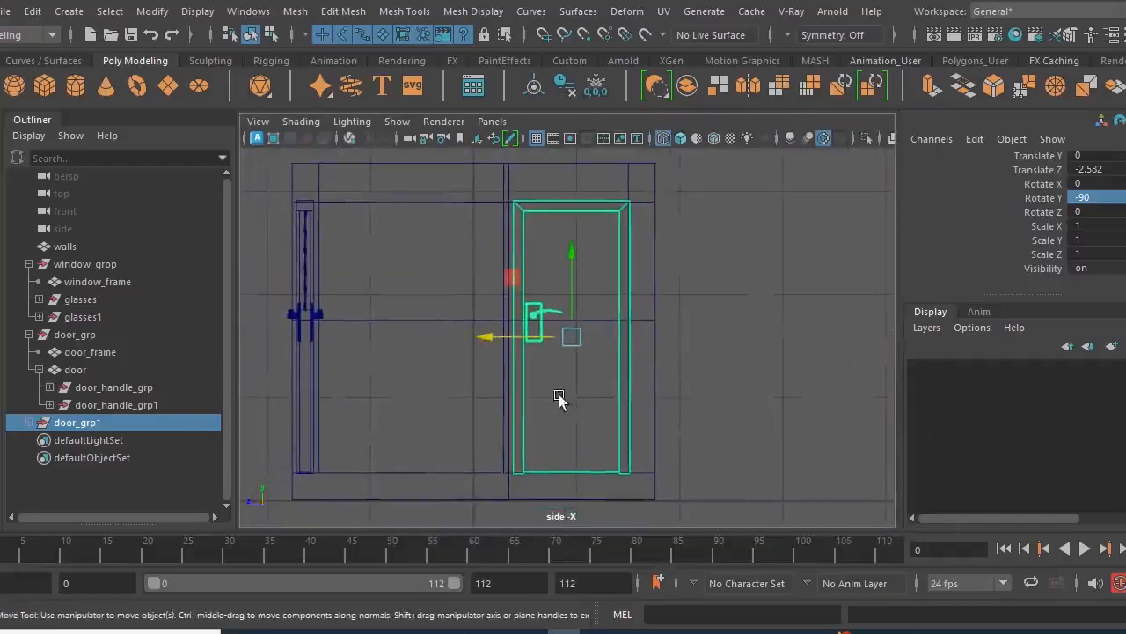
right_click(732, 194)
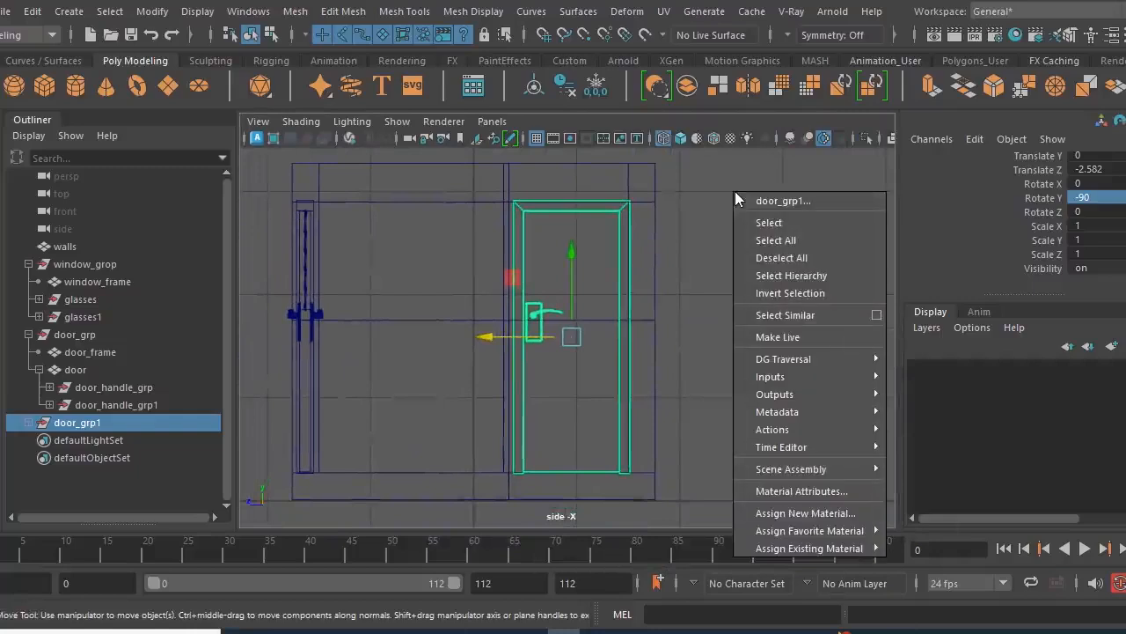
click(726, 191)
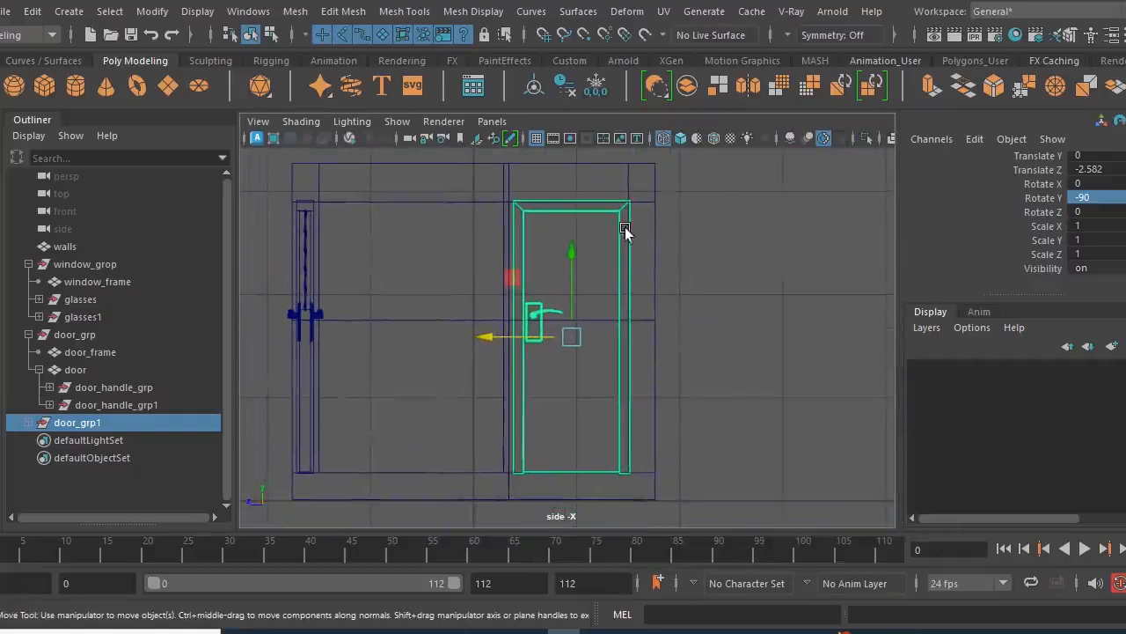
right_drag(619, 210, 532, 125)
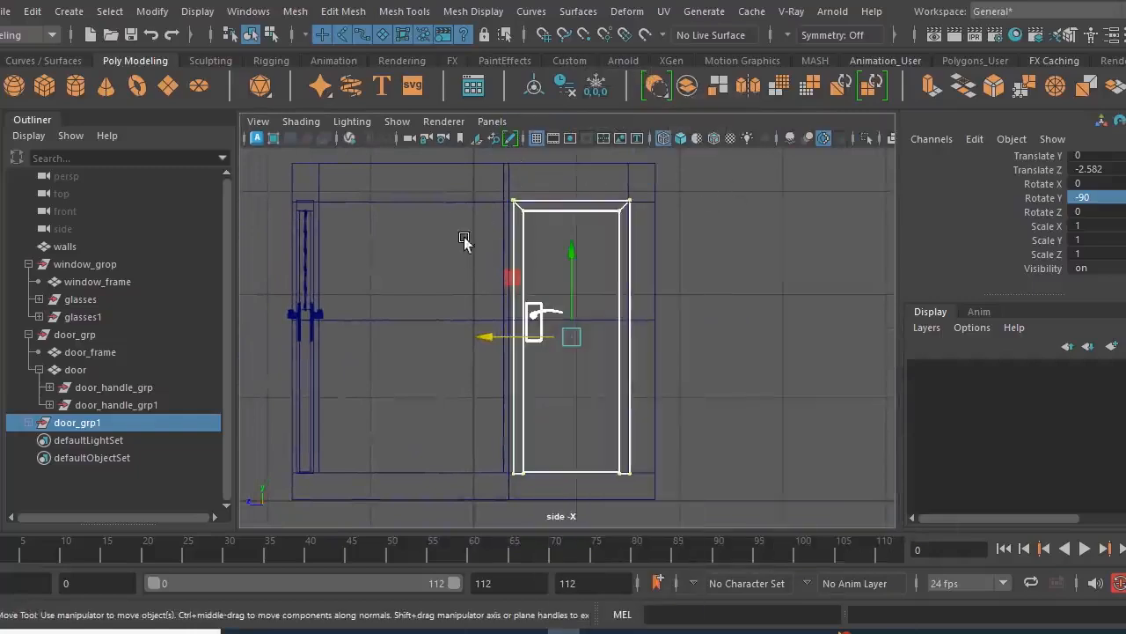
click(271, 35)
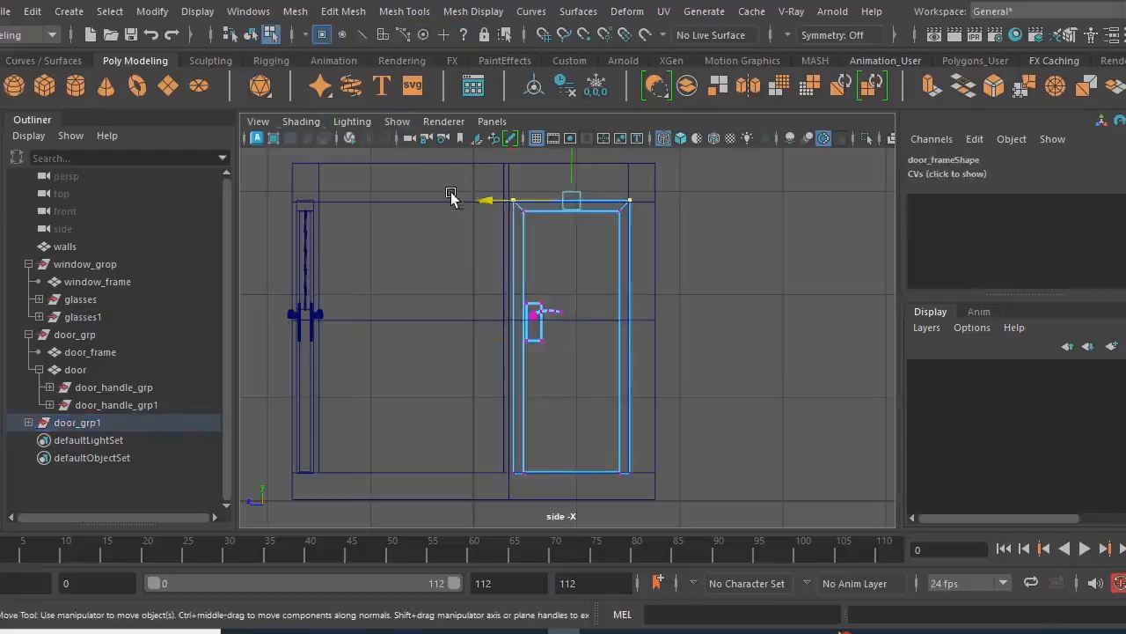
drag(582, 487, 582, 503)
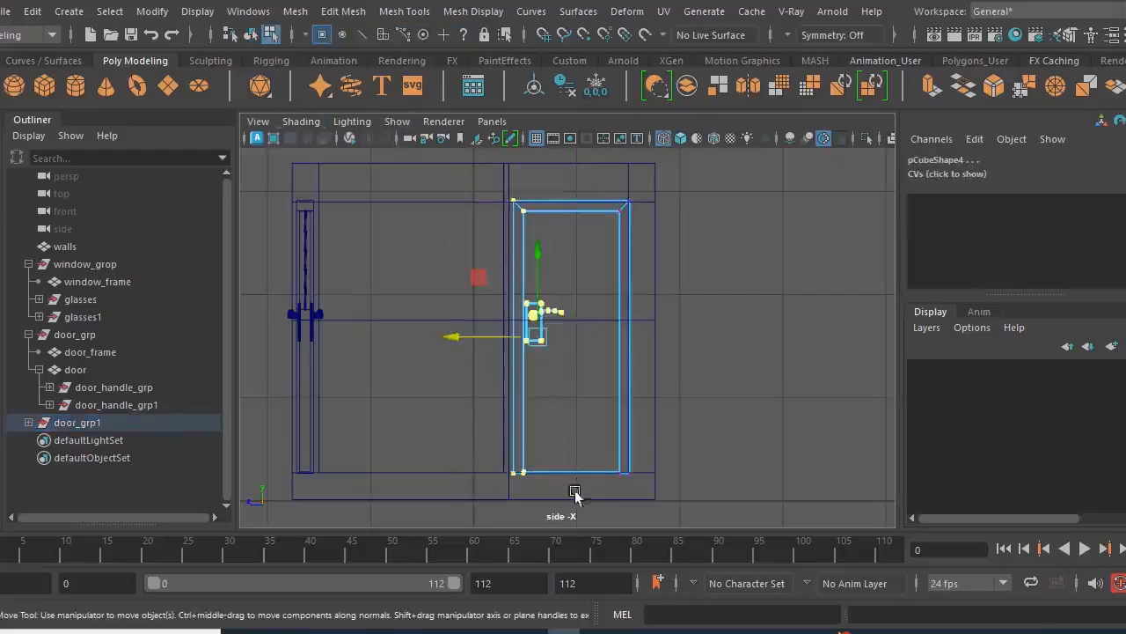
- Move the selected handle-side vertices along Z to about -0.577, widening the door copy toward the edge of the wall opening
scroll(520, 370, up, 7)
alt+middle_drag(520, 369, 636, 437)
scroll(635, 437, up, 4)
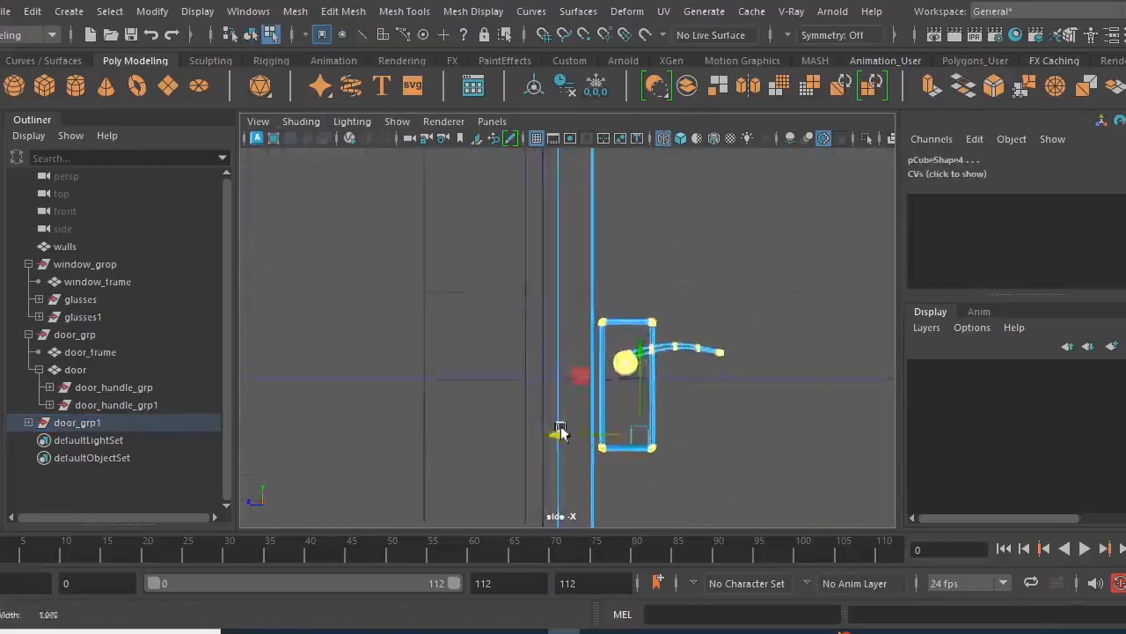
drag(563, 445, 547, 452)
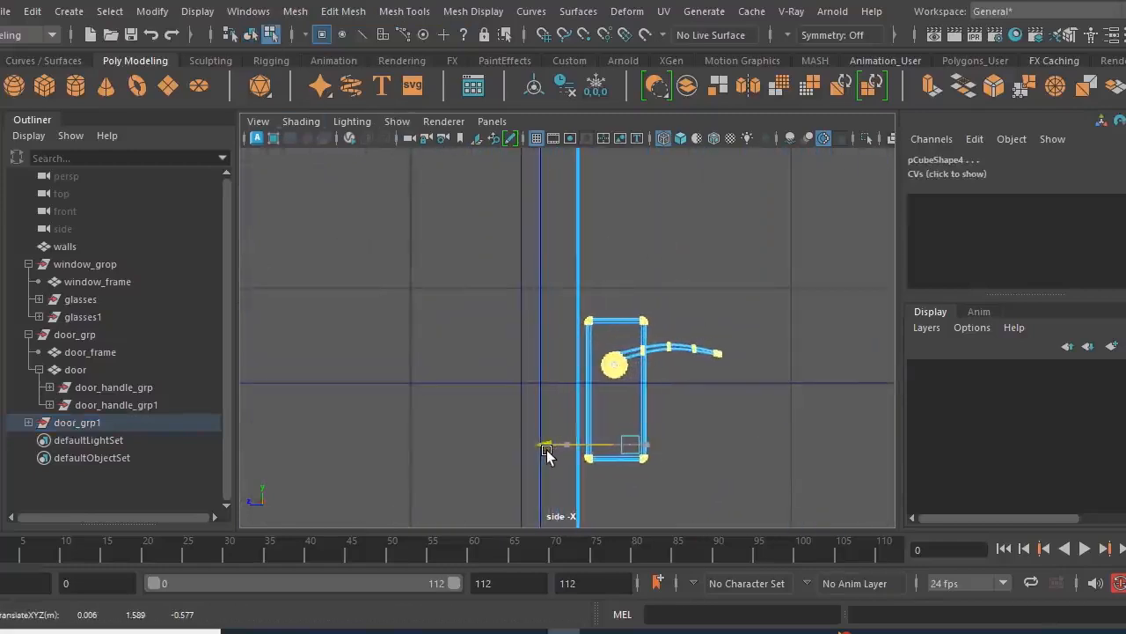
- Extend the handle-side vertices further along Z to about -0.521, fitting the frame against the partition wall opening
key(space)
key(space)
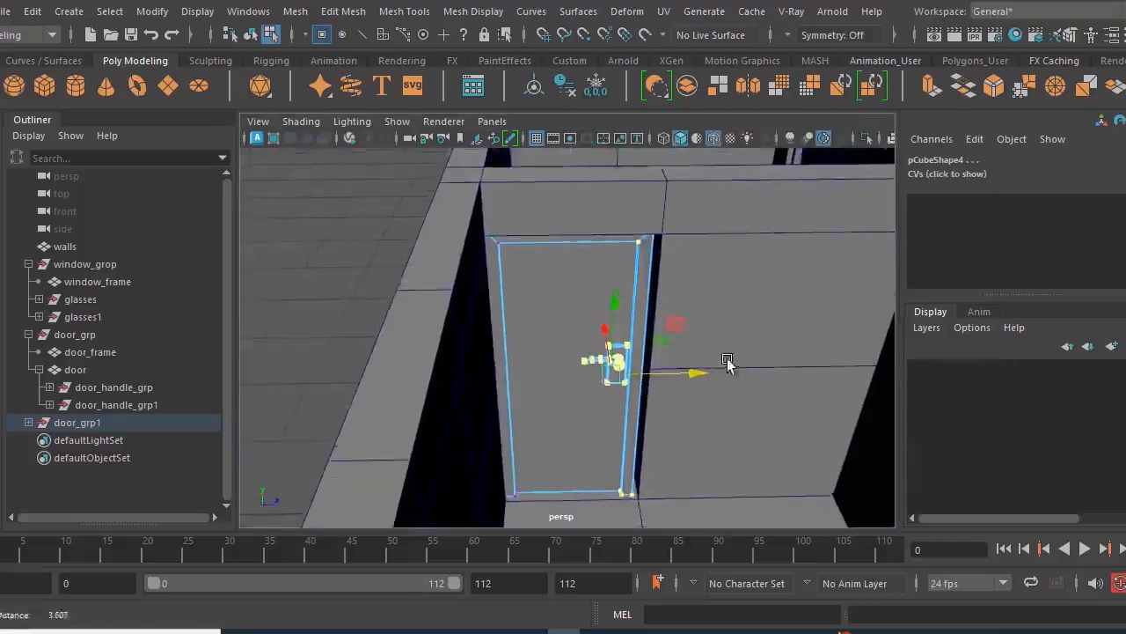
alt+drag(804, 416, 788, 390)
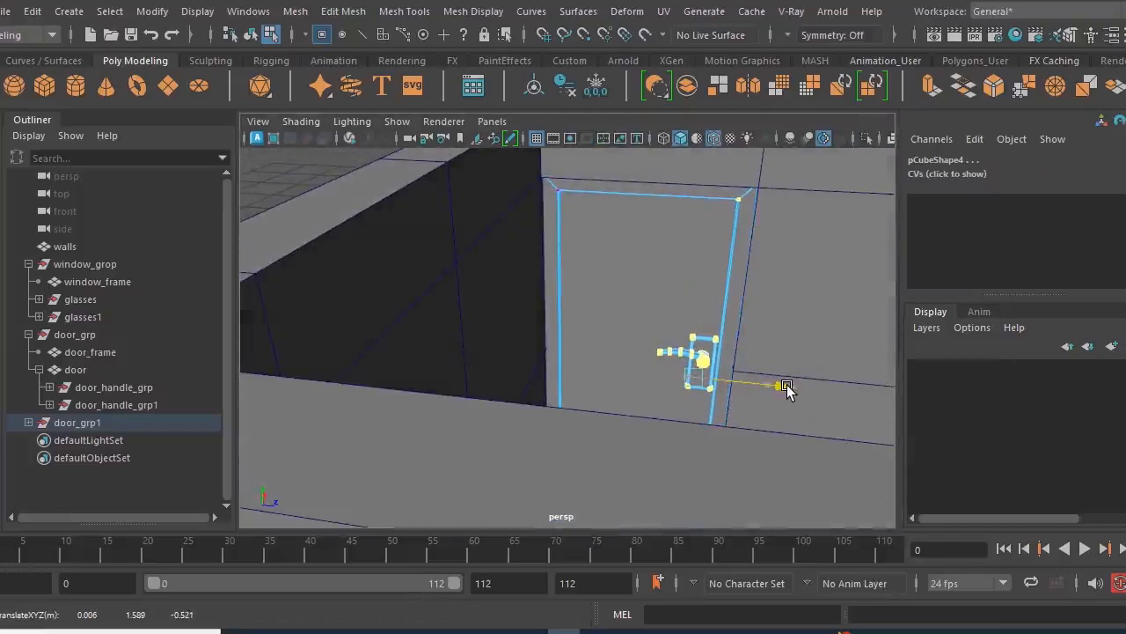
- Examine the fit of the widened door copy in the partition wall from several angles
key(space)
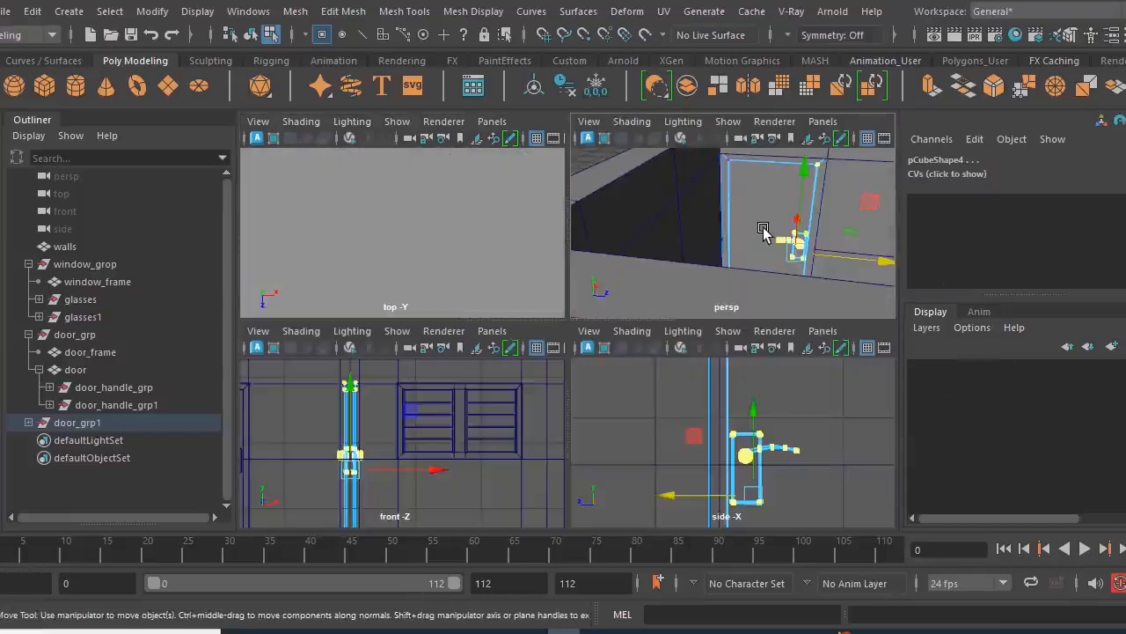
key(space)
scroll(729, 257, down, 5)
right_click(563, 322)
right_drag(521, 354, 620, 104)
click(788, 378)
alt+drag(778, 429, 655, 410)
scroll(593, 432, up, 3)
alt+drag(594, 432, 674, 435)
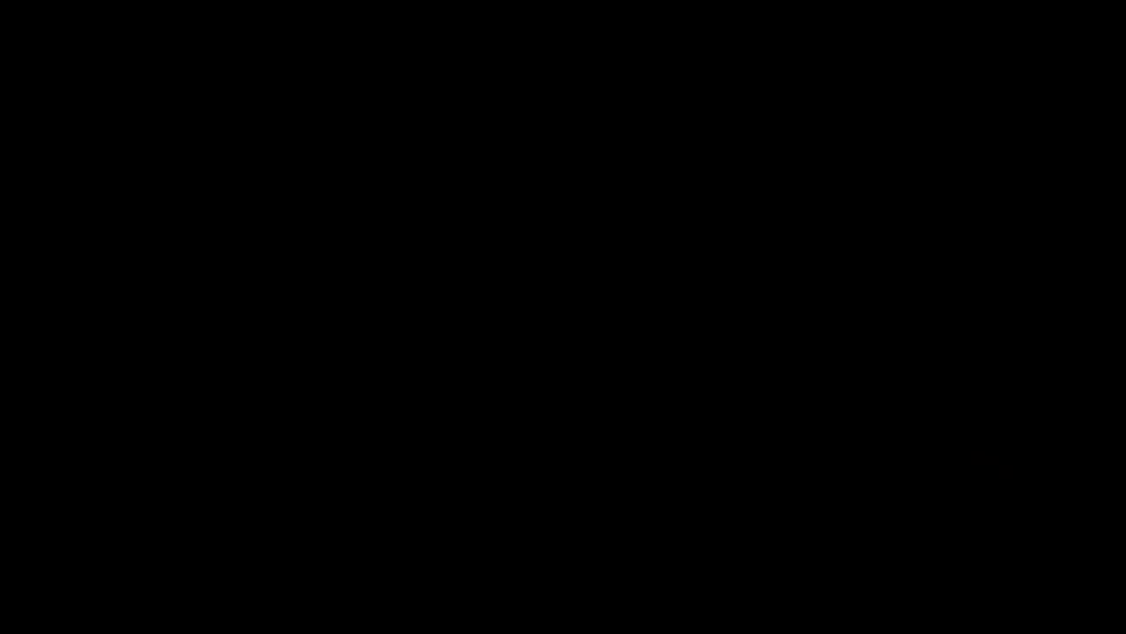